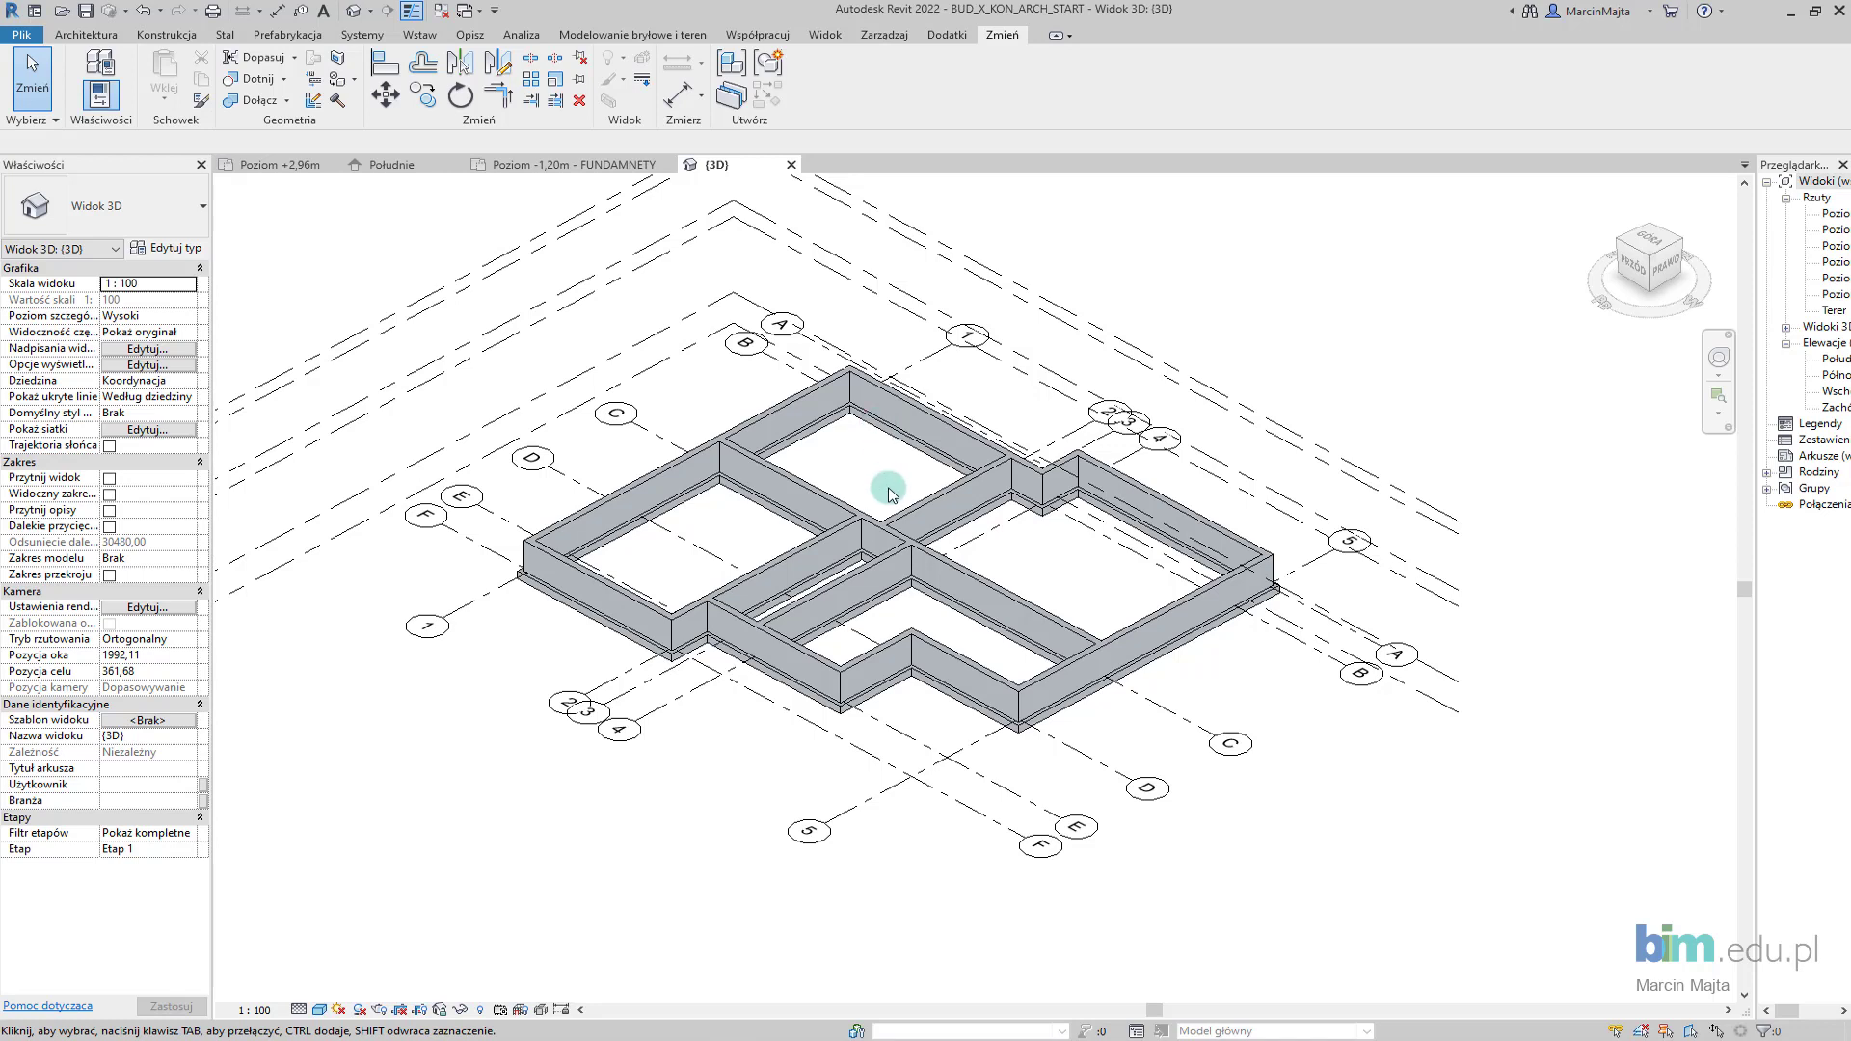
Open the Poziom 0 floor plan with the Shaded visual style
{"action": "scroll", "coordinate": [886, 489], "scroll_direction": "up", "scroll_amount": 1}
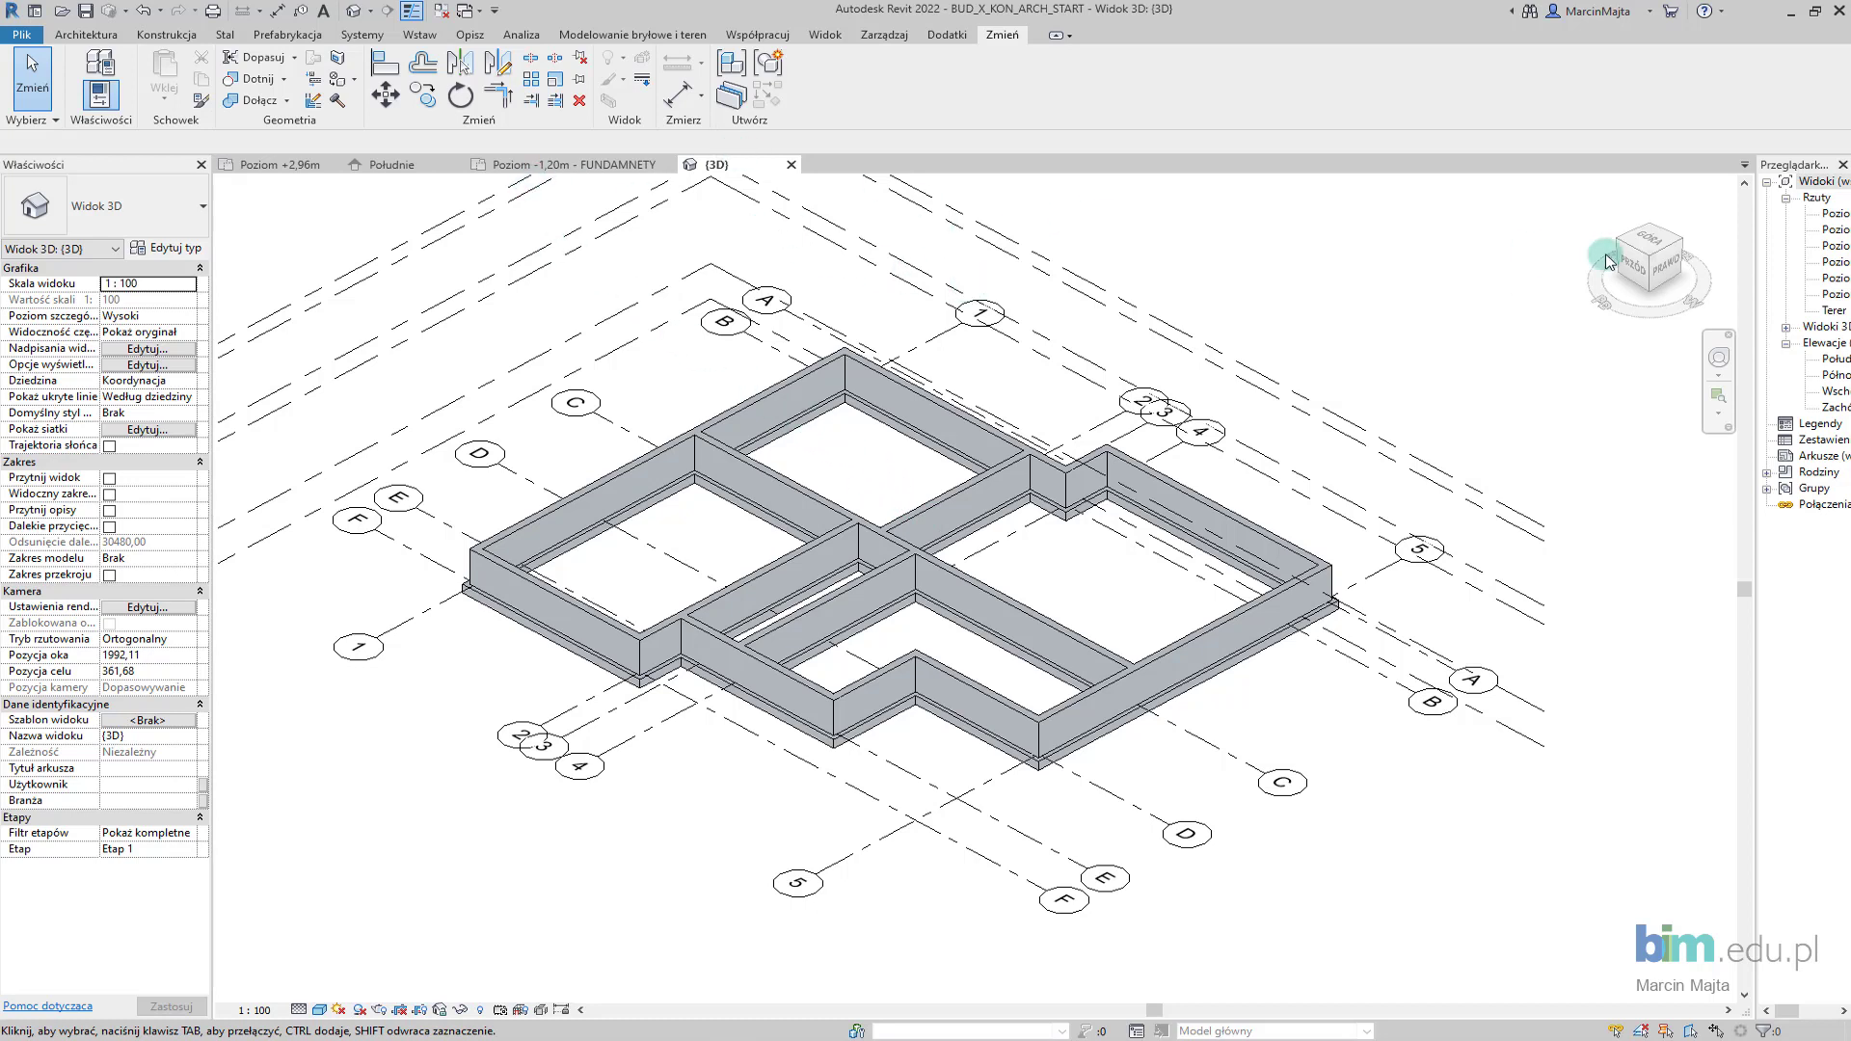
{"action": "left_click_drag", "start_coordinate": [1756, 253], "coordinate": [1563, 255]}
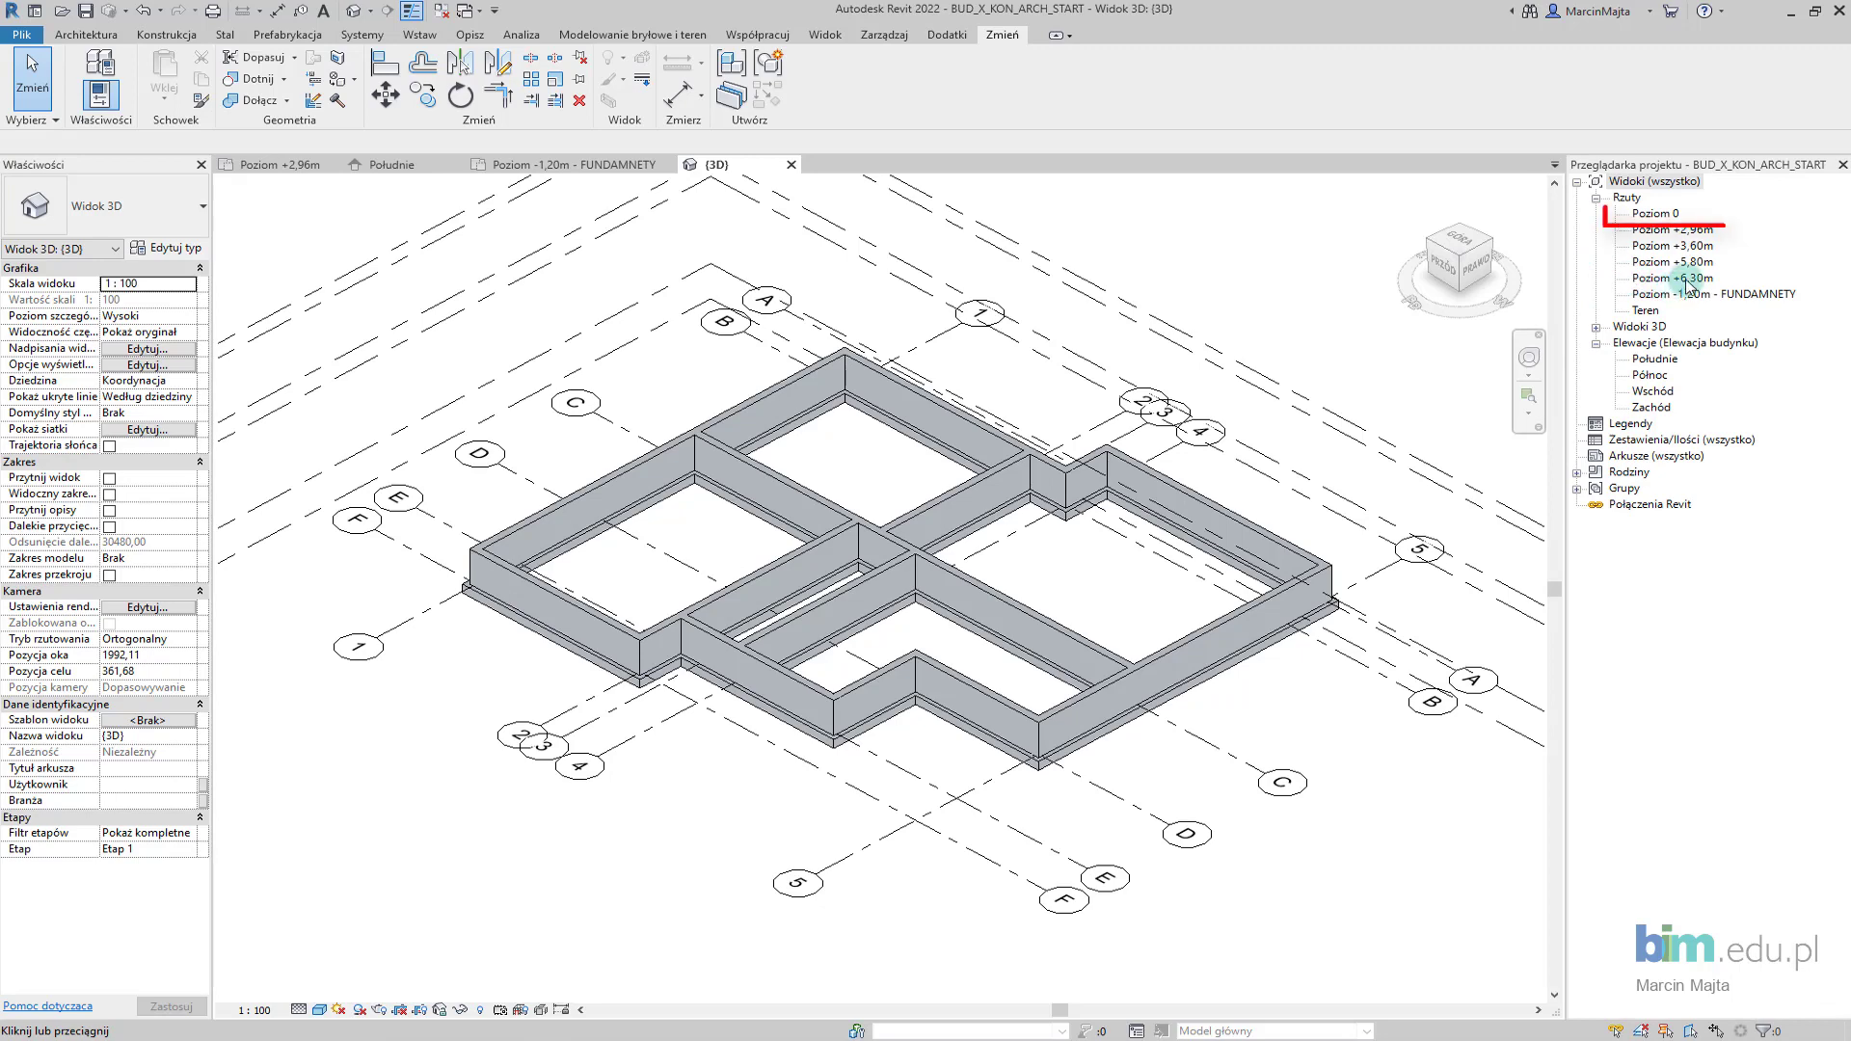
{"action": "double_click", "coordinate": [1655, 213]}
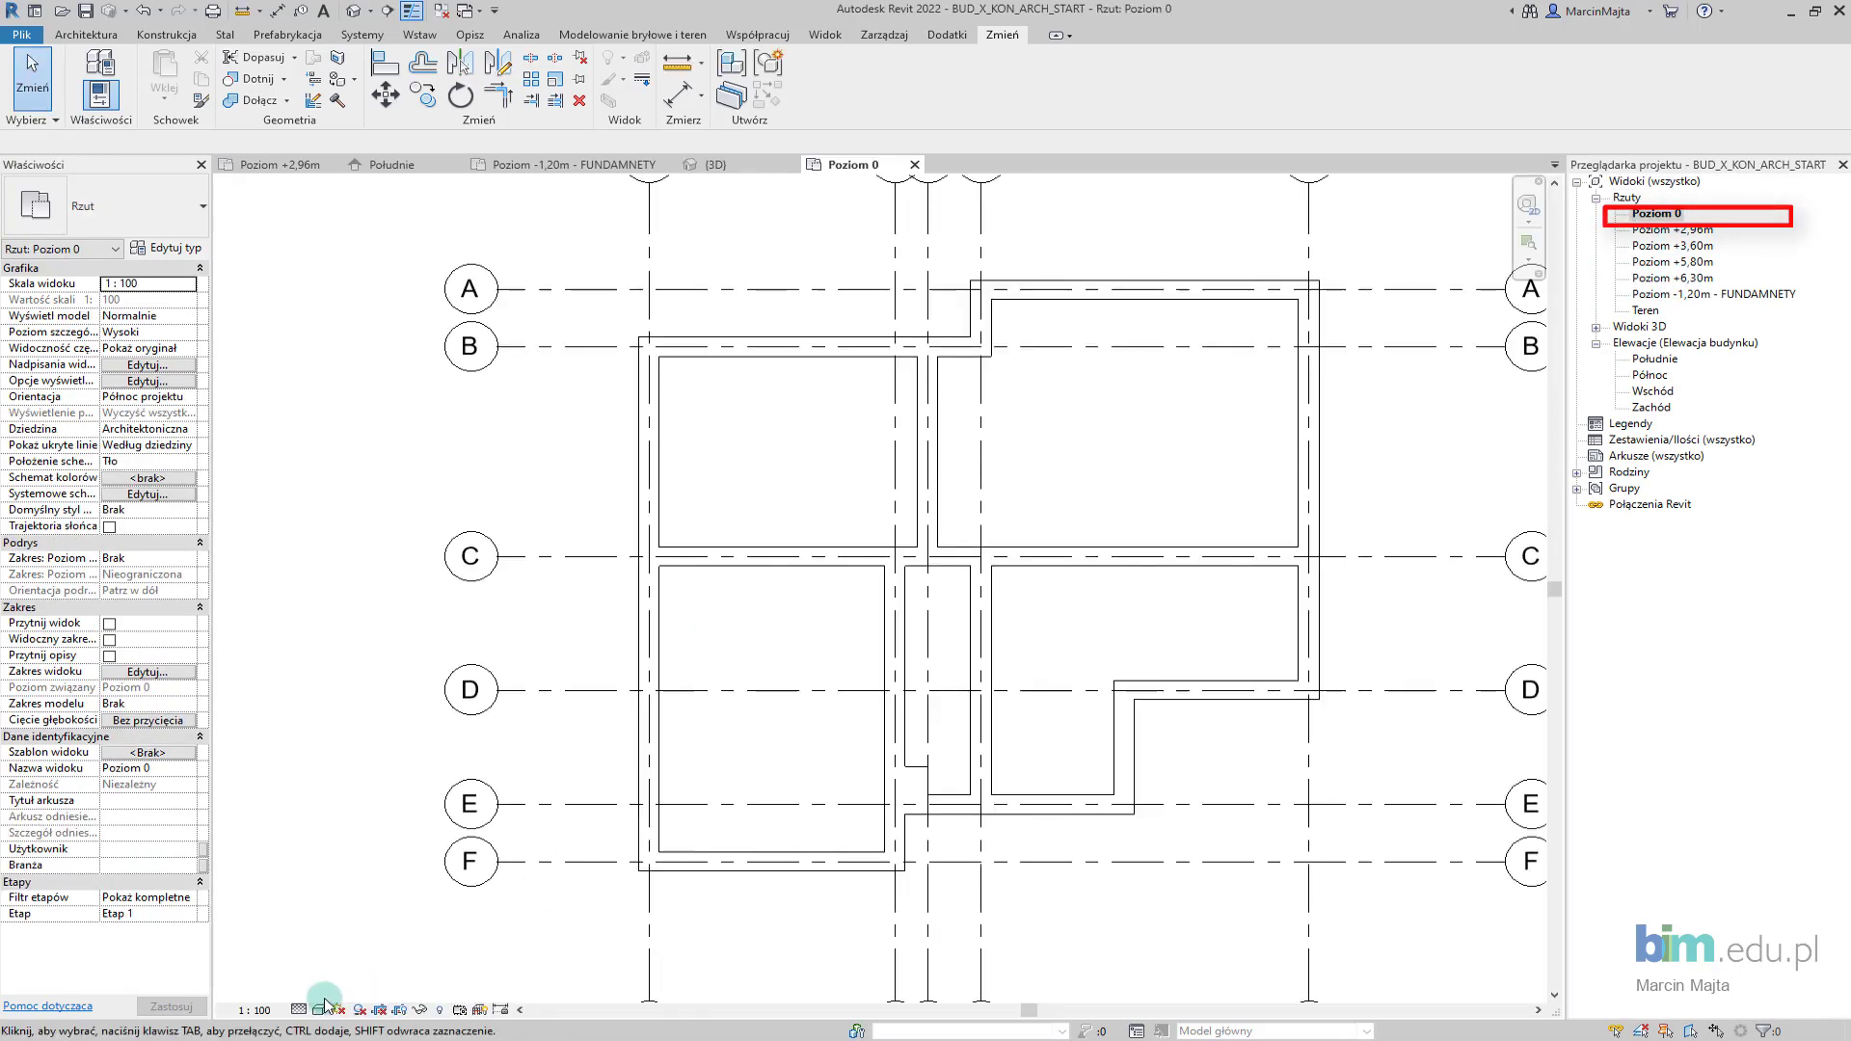
{"action": "left_click", "coordinate": [324, 1014]}
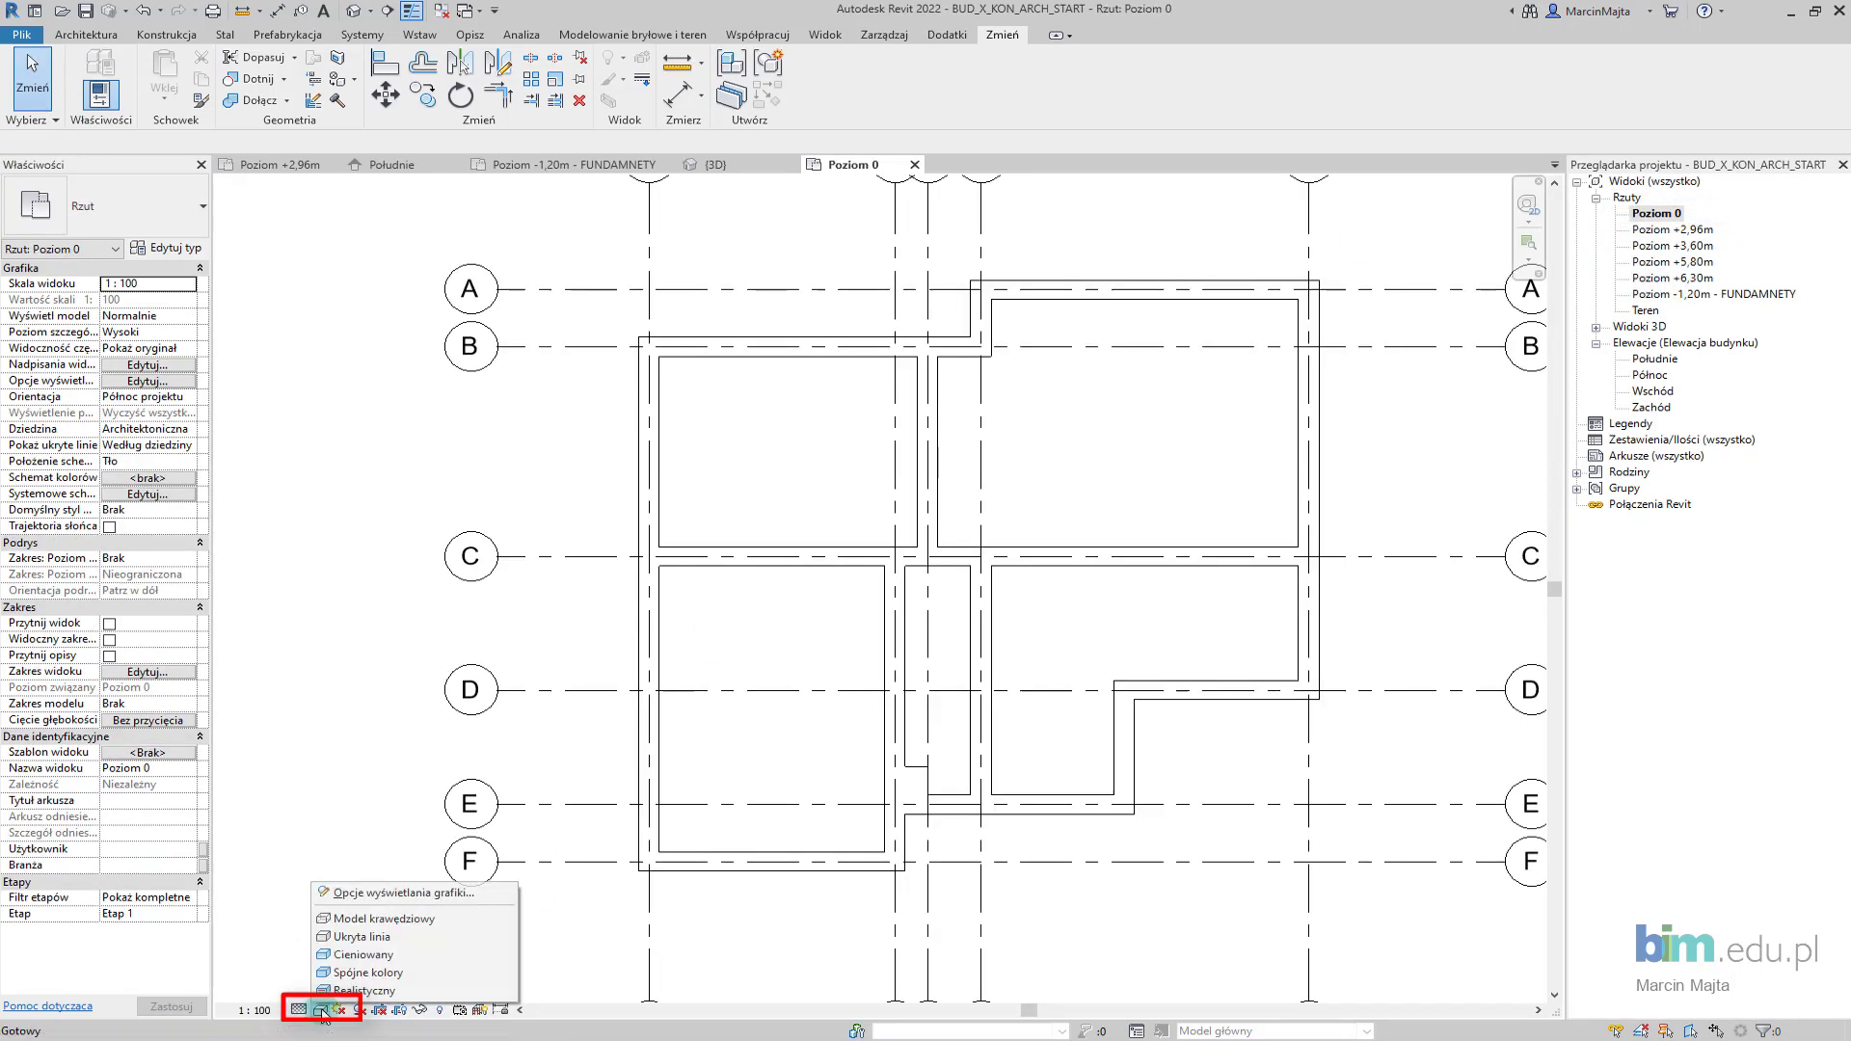
{"action": "left_click", "coordinate": [386, 975]}
{"action": "middle_click_drag", "start_coordinate": [752, 708], "coordinate": [694, 717]}
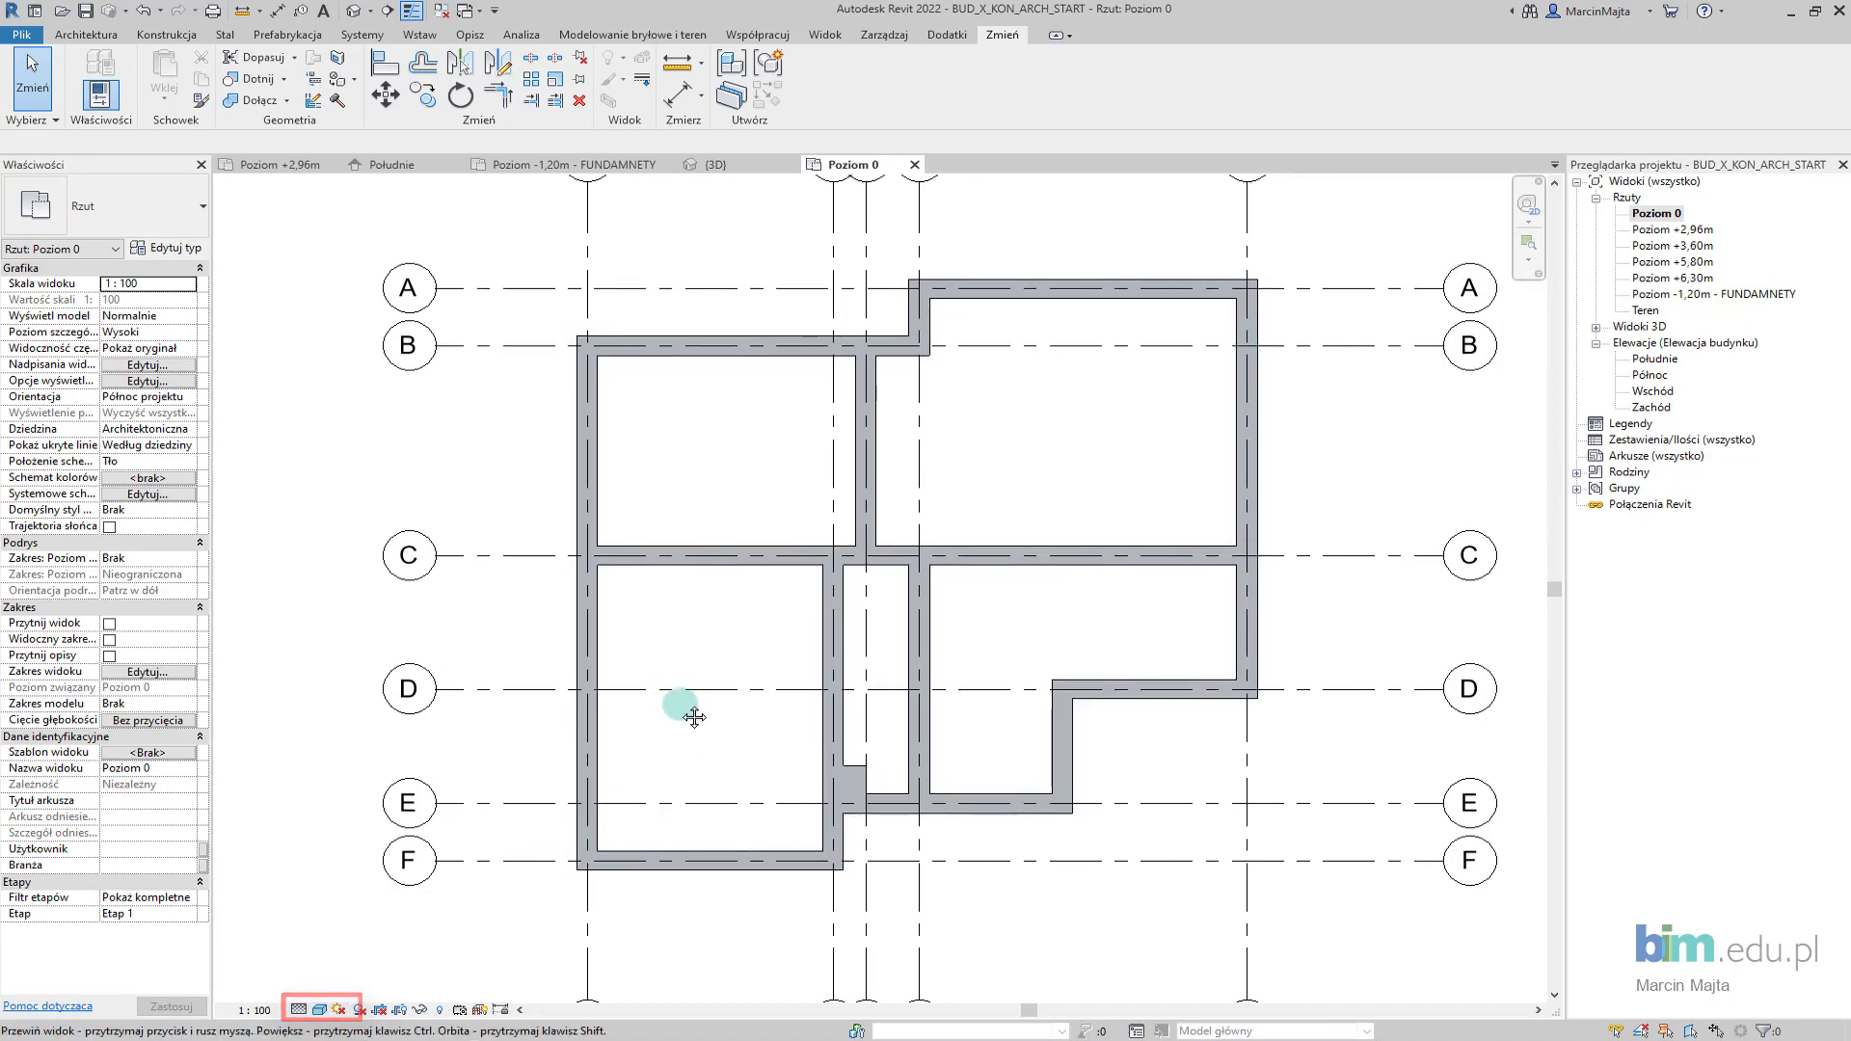
Set the plan's View Range view depth offset to -10 so the footings show
{"action": "left_click", "coordinate": [148, 670]}
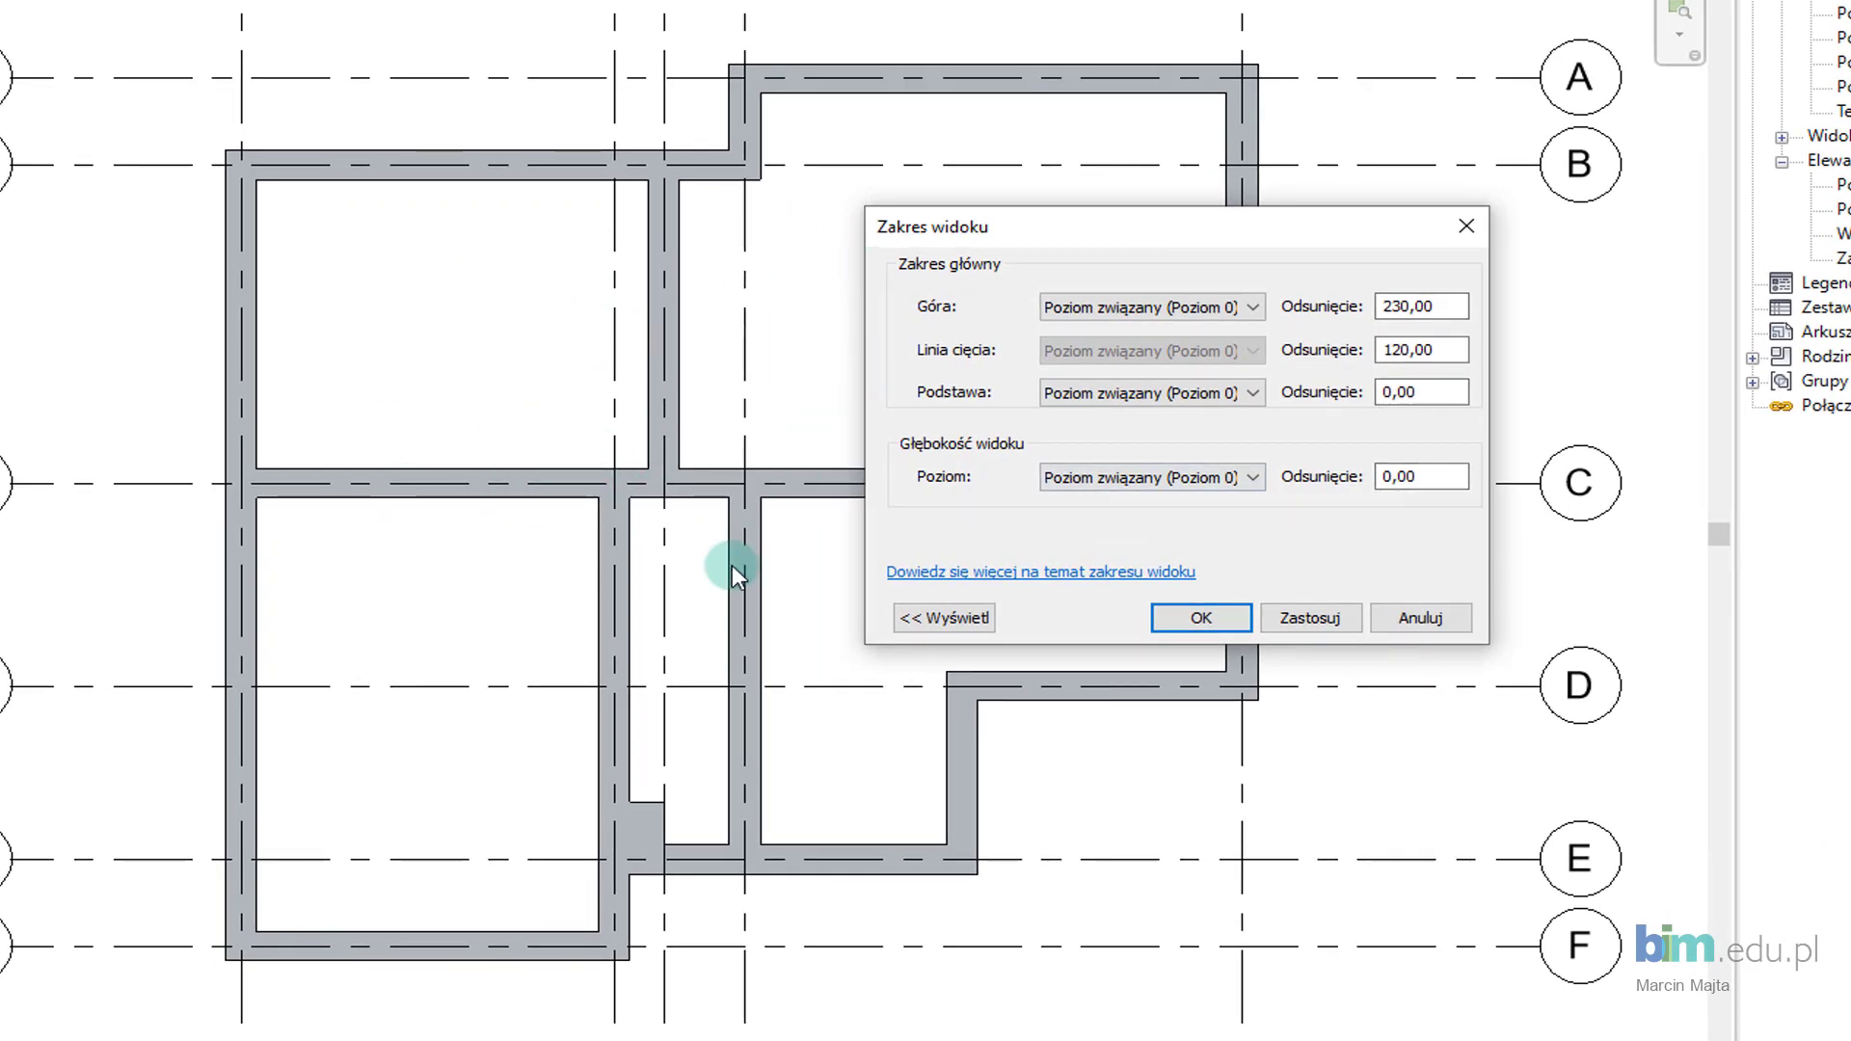
{"action": "left_click_drag", "start_coordinate": [1419, 472], "coordinate": [1338, 472]}
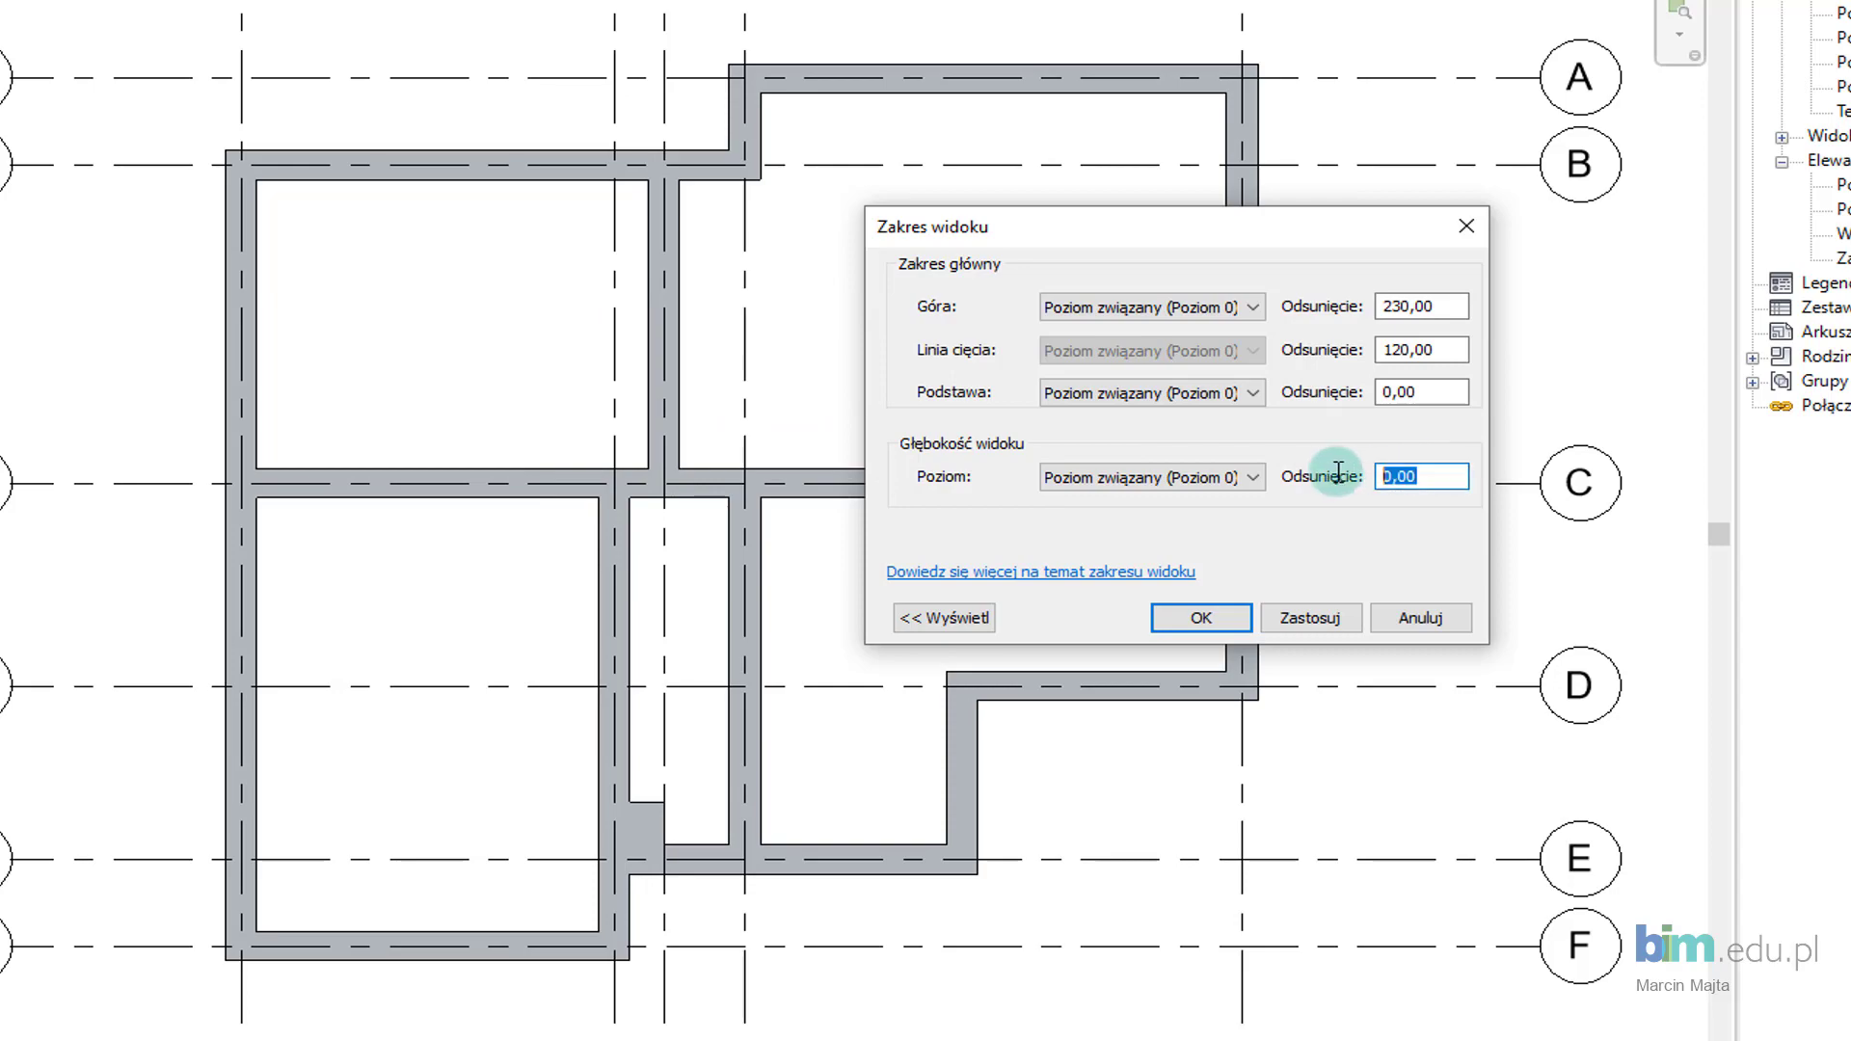
{"action": "type", "text": "-10"}
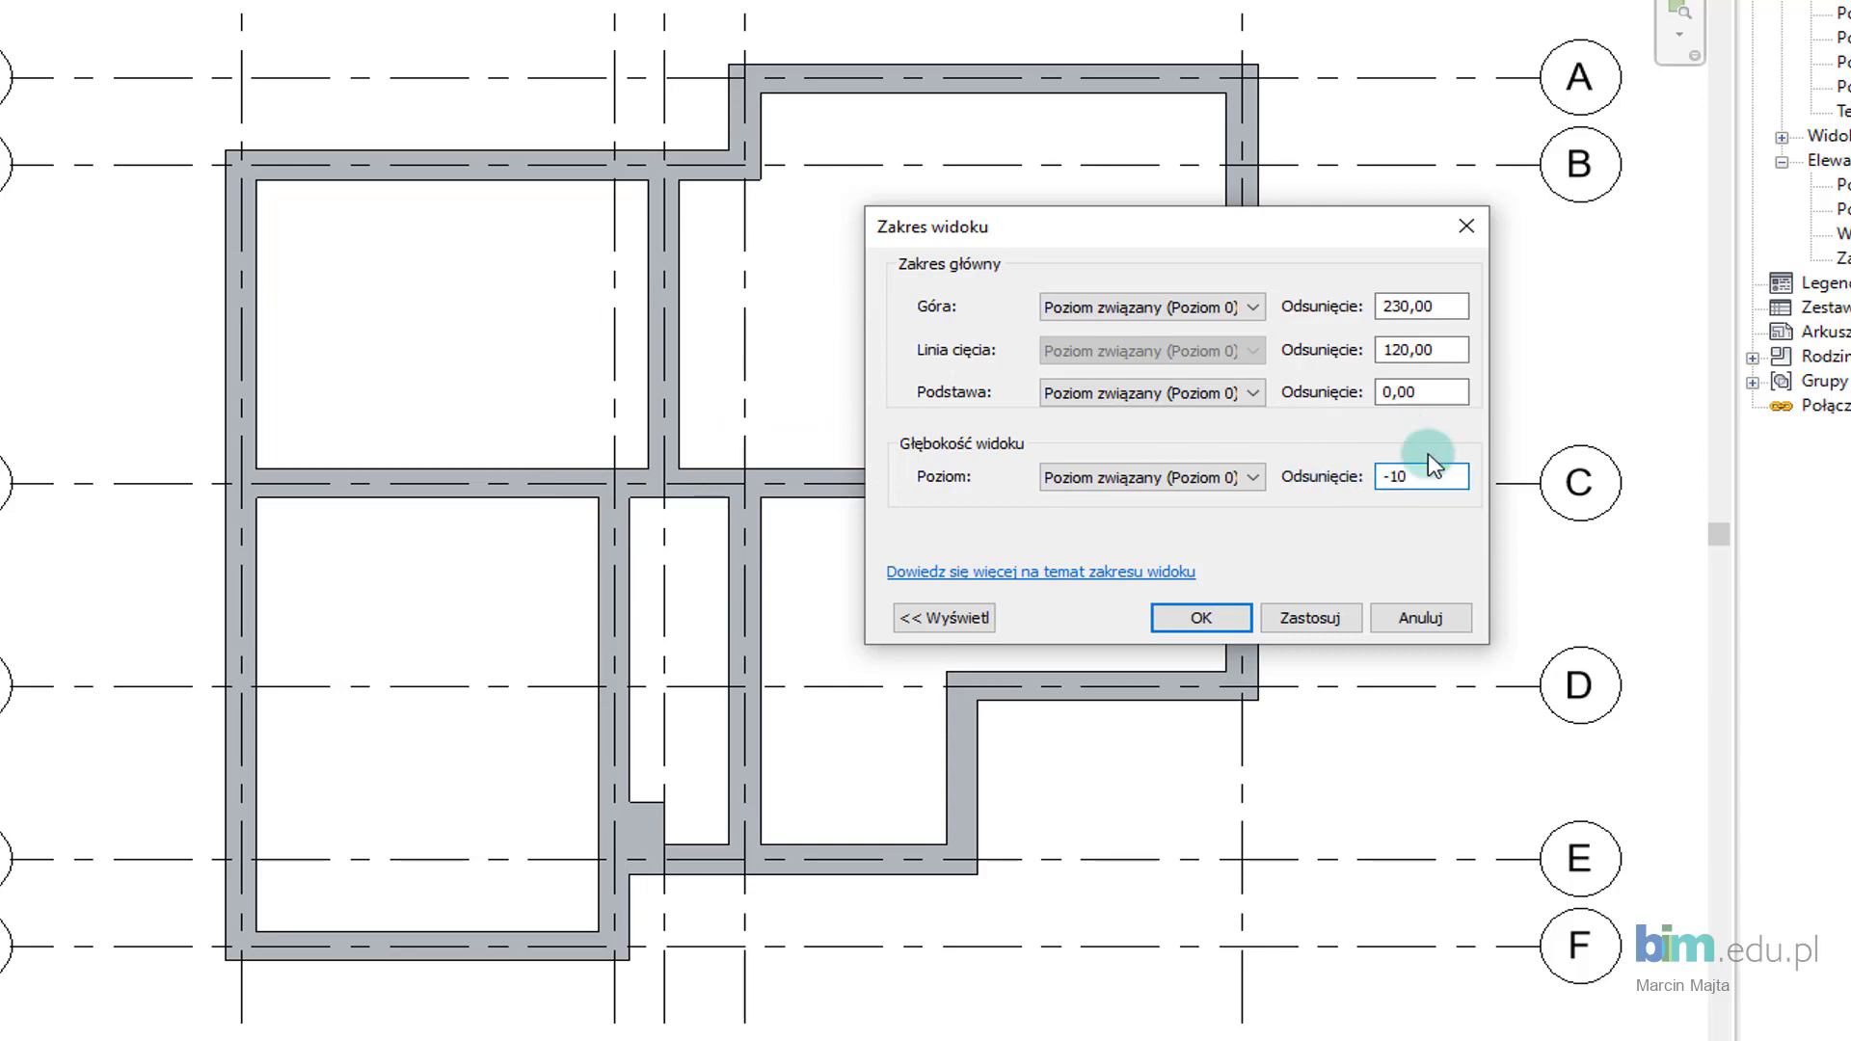
{"action": "left_click", "coordinate": [1339, 620]}
{"action": "left_click", "coordinate": [1200, 617]}
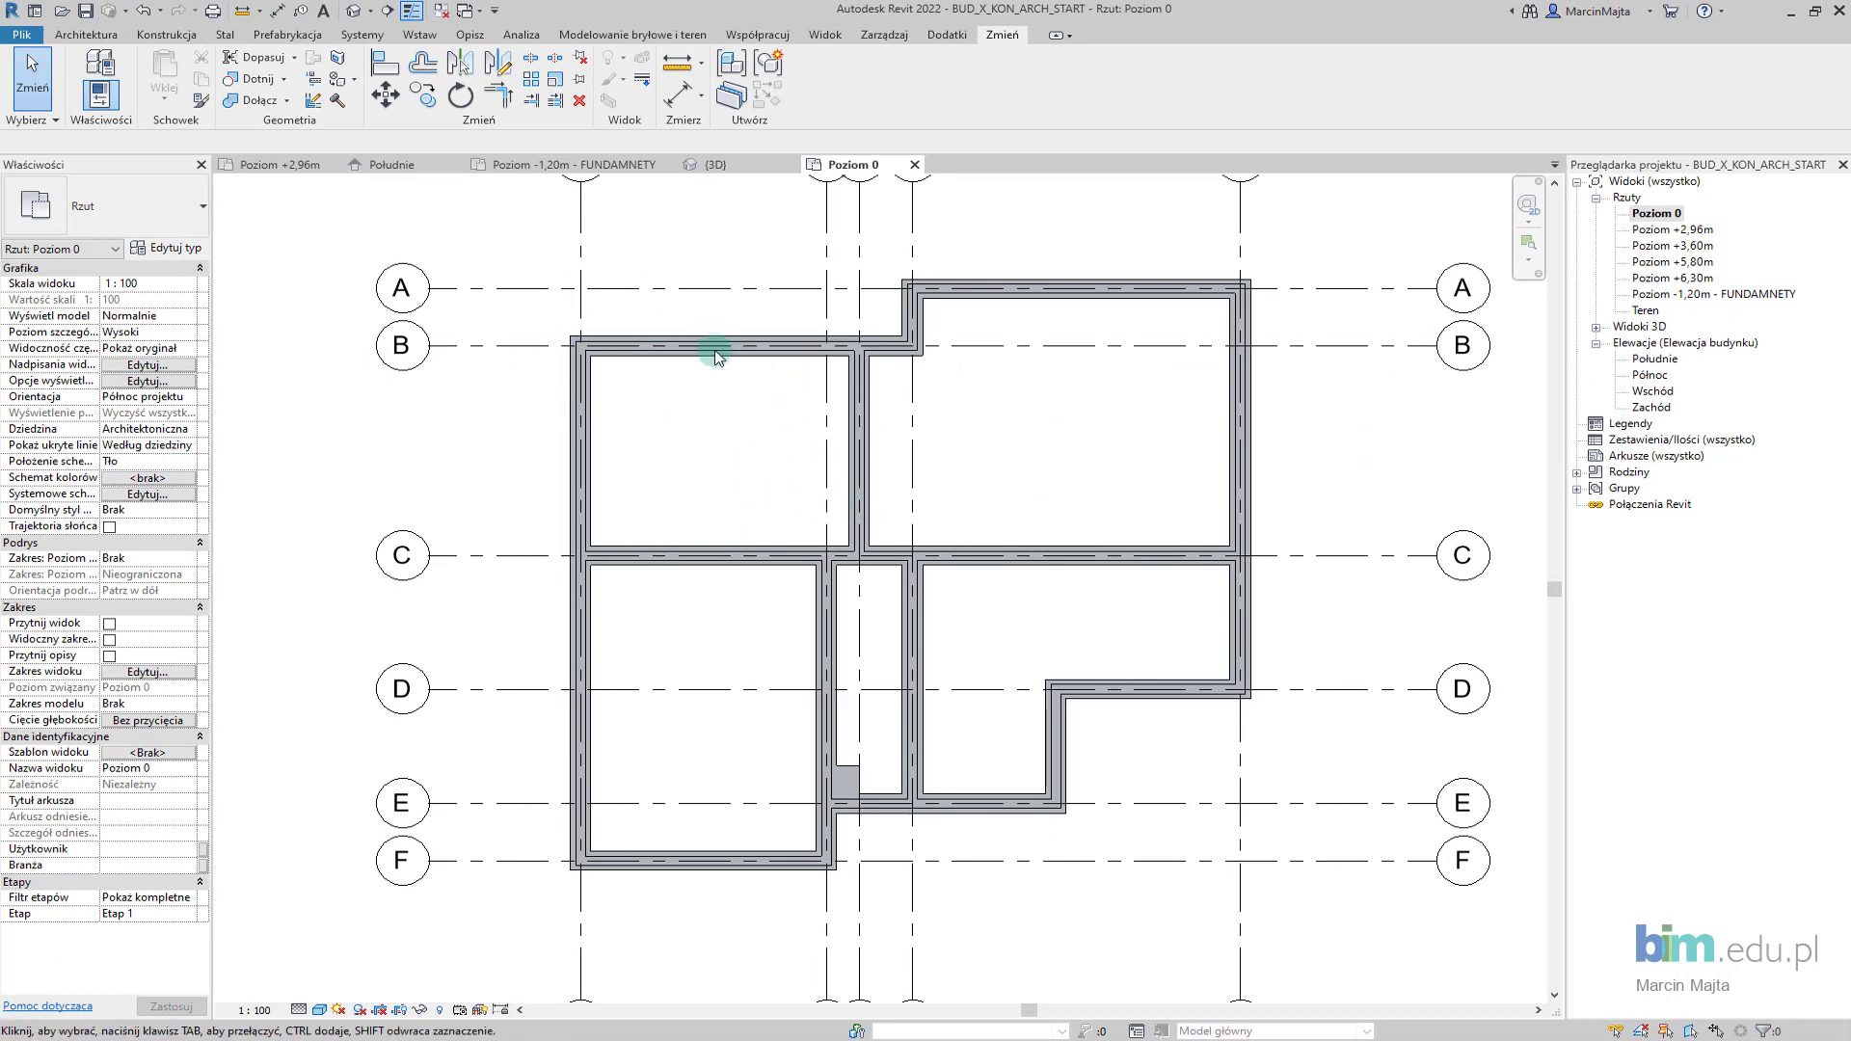
{"action": "scroll", "coordinate": [773, 455], "scroll_direction": "down", "scroll_amount": 1}
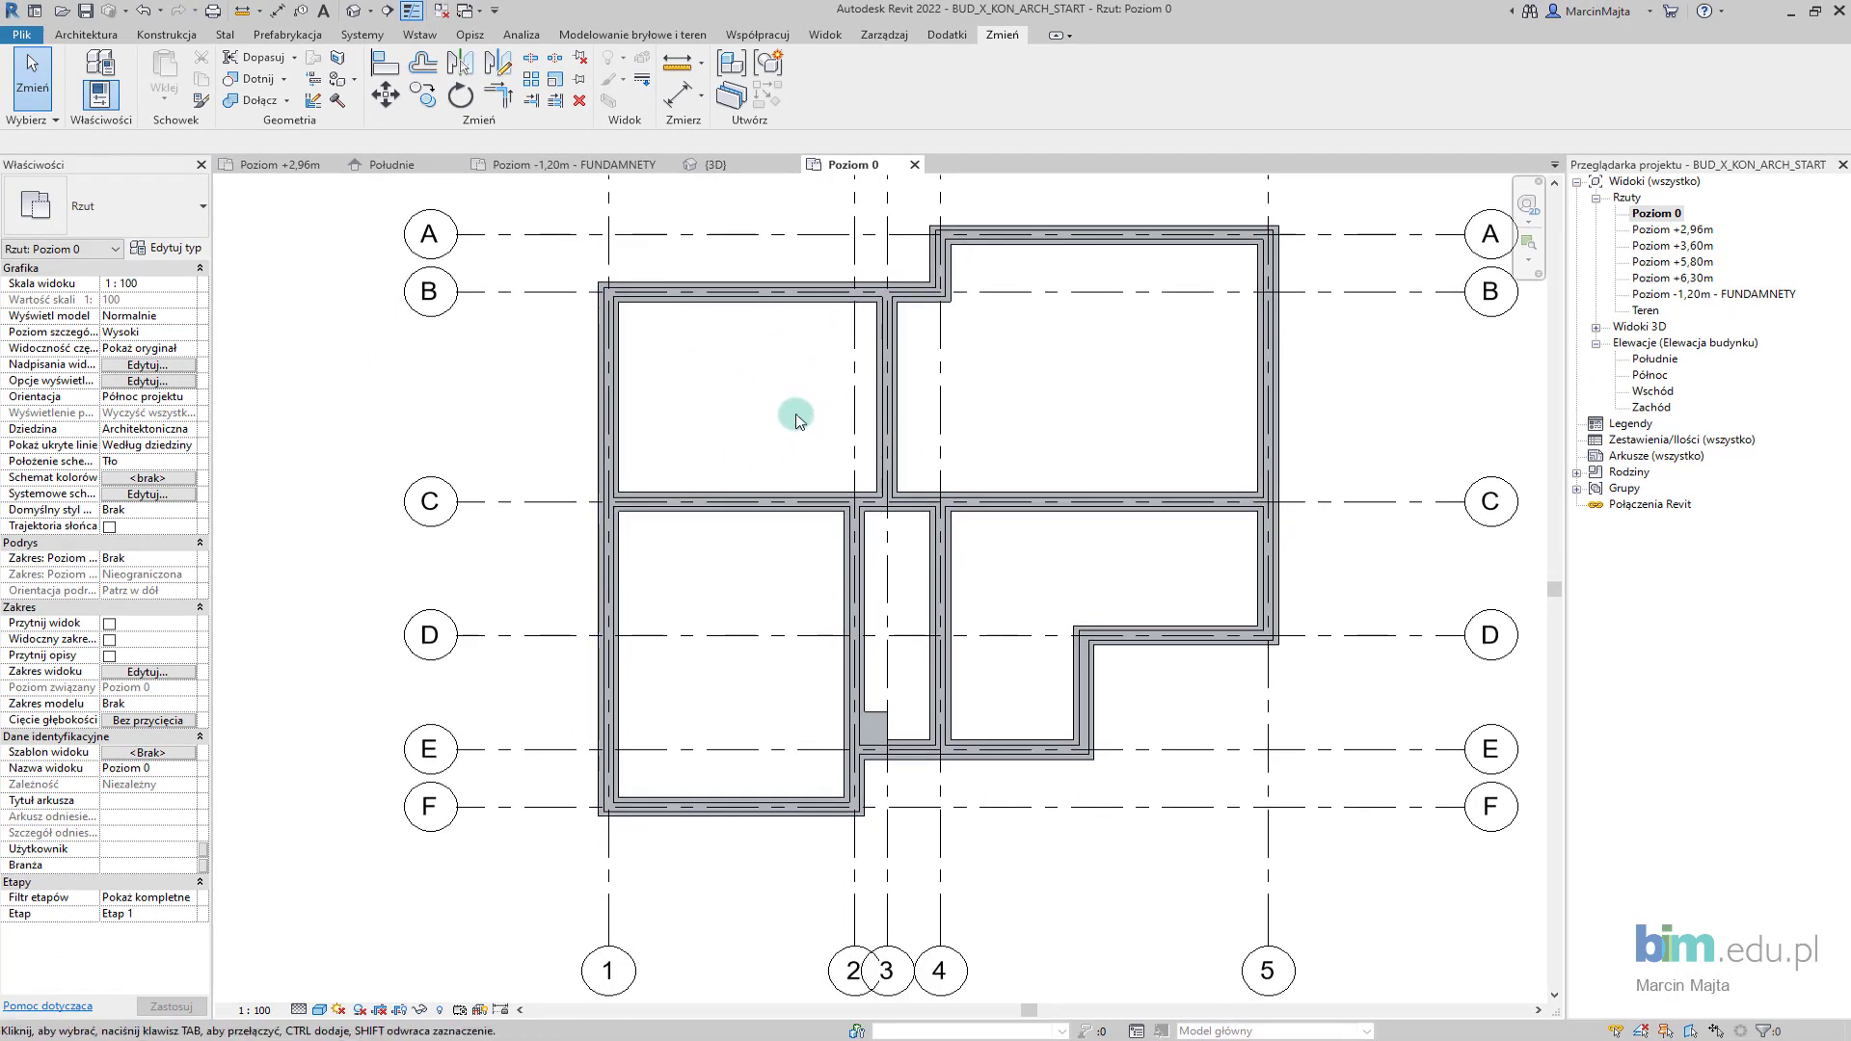
{"action": "scroll", "coordinate": [759, 453], "scroll_direction": "up", "scroll_amount": 2}
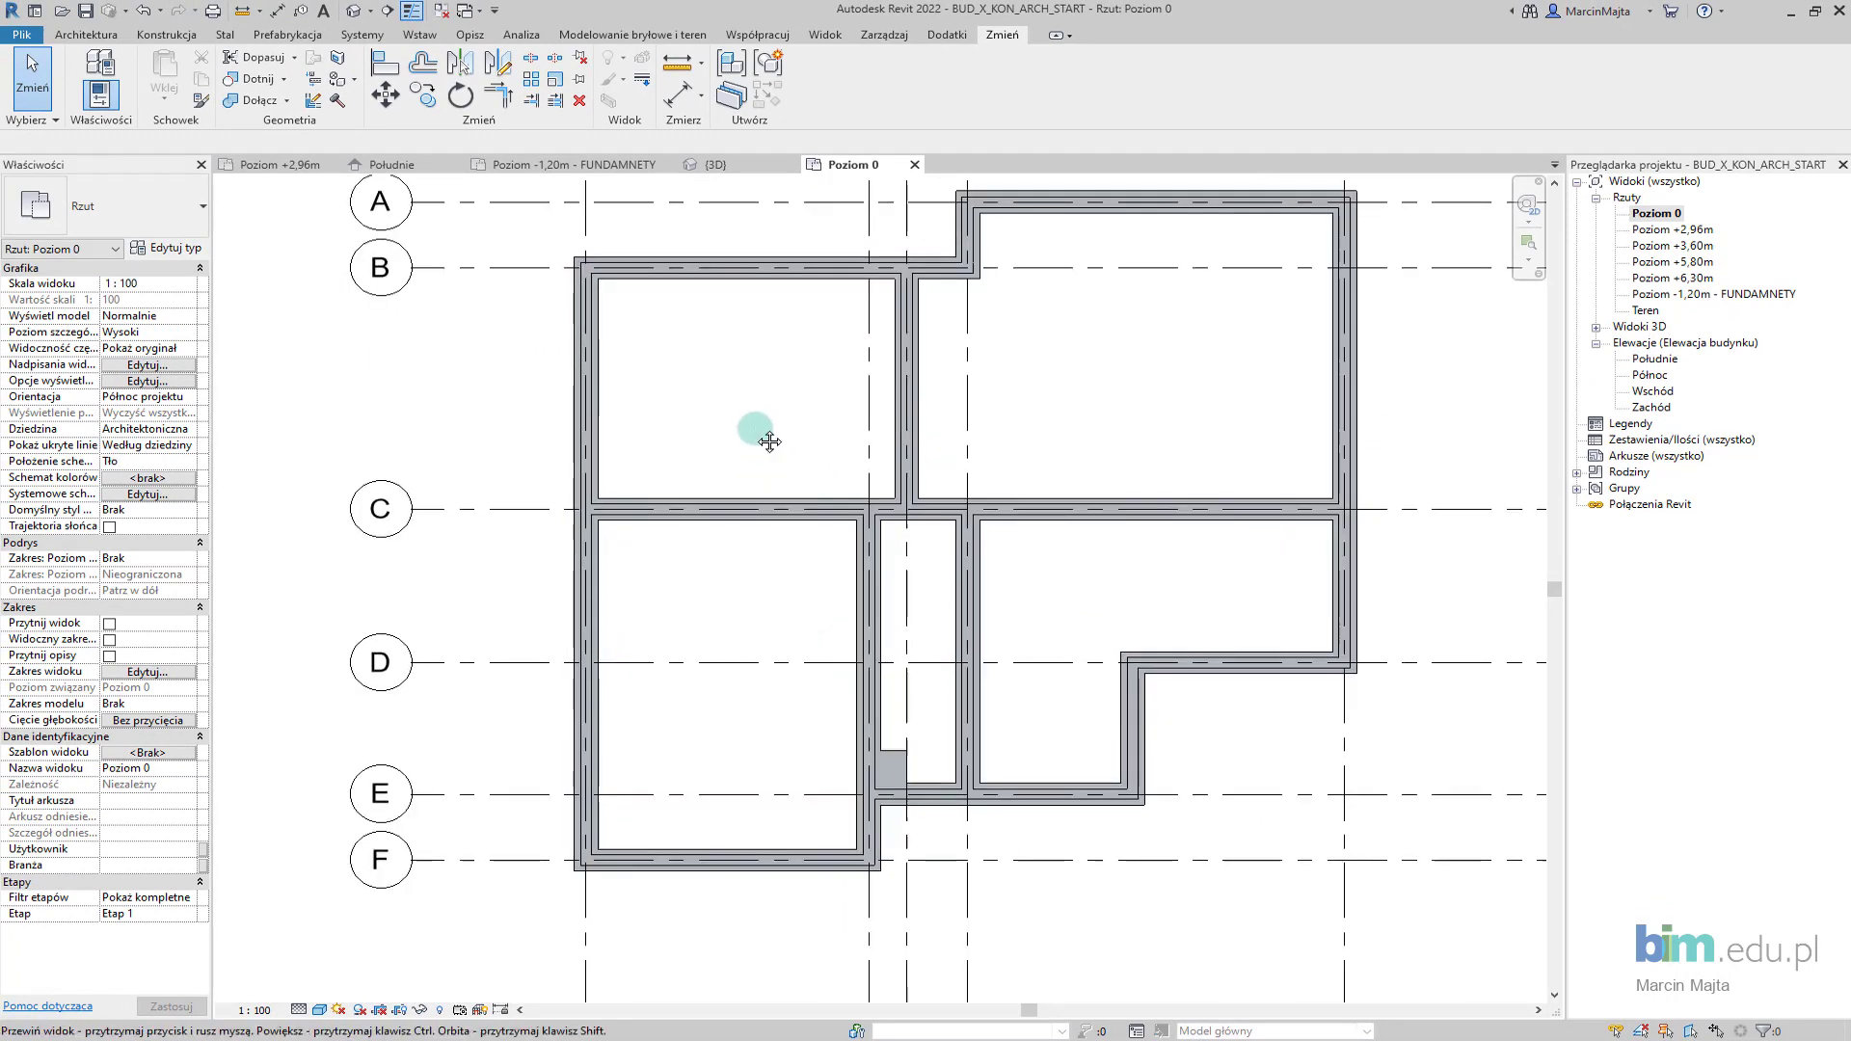
{"action": "middle_click_drag", "start_coordinate": [758, 433], "coordinate": [744, 454]}
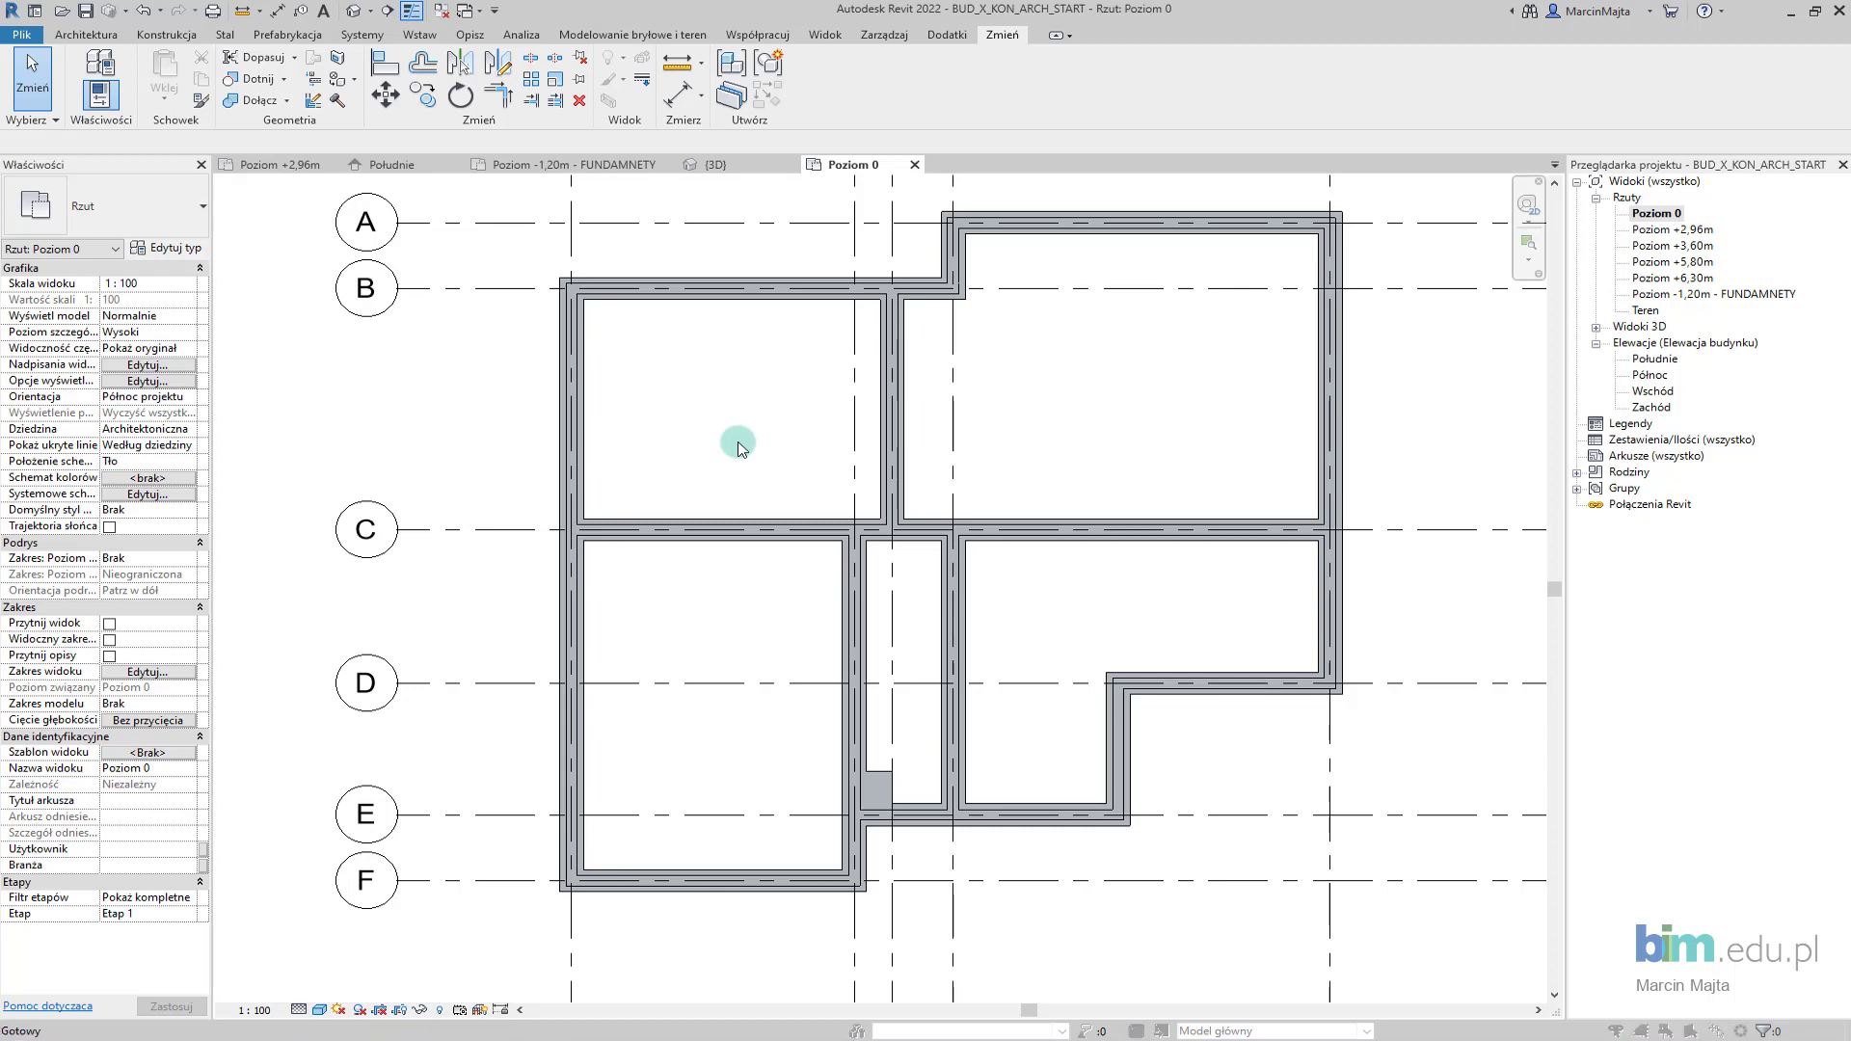
Start an SB floor of type Chudy beton gr.10 cm on Poziom -1,20m - FUNDAMNETY, offset -30, using Pick Lines
{"action": "left_click", "coordinate": [1153, 601]}
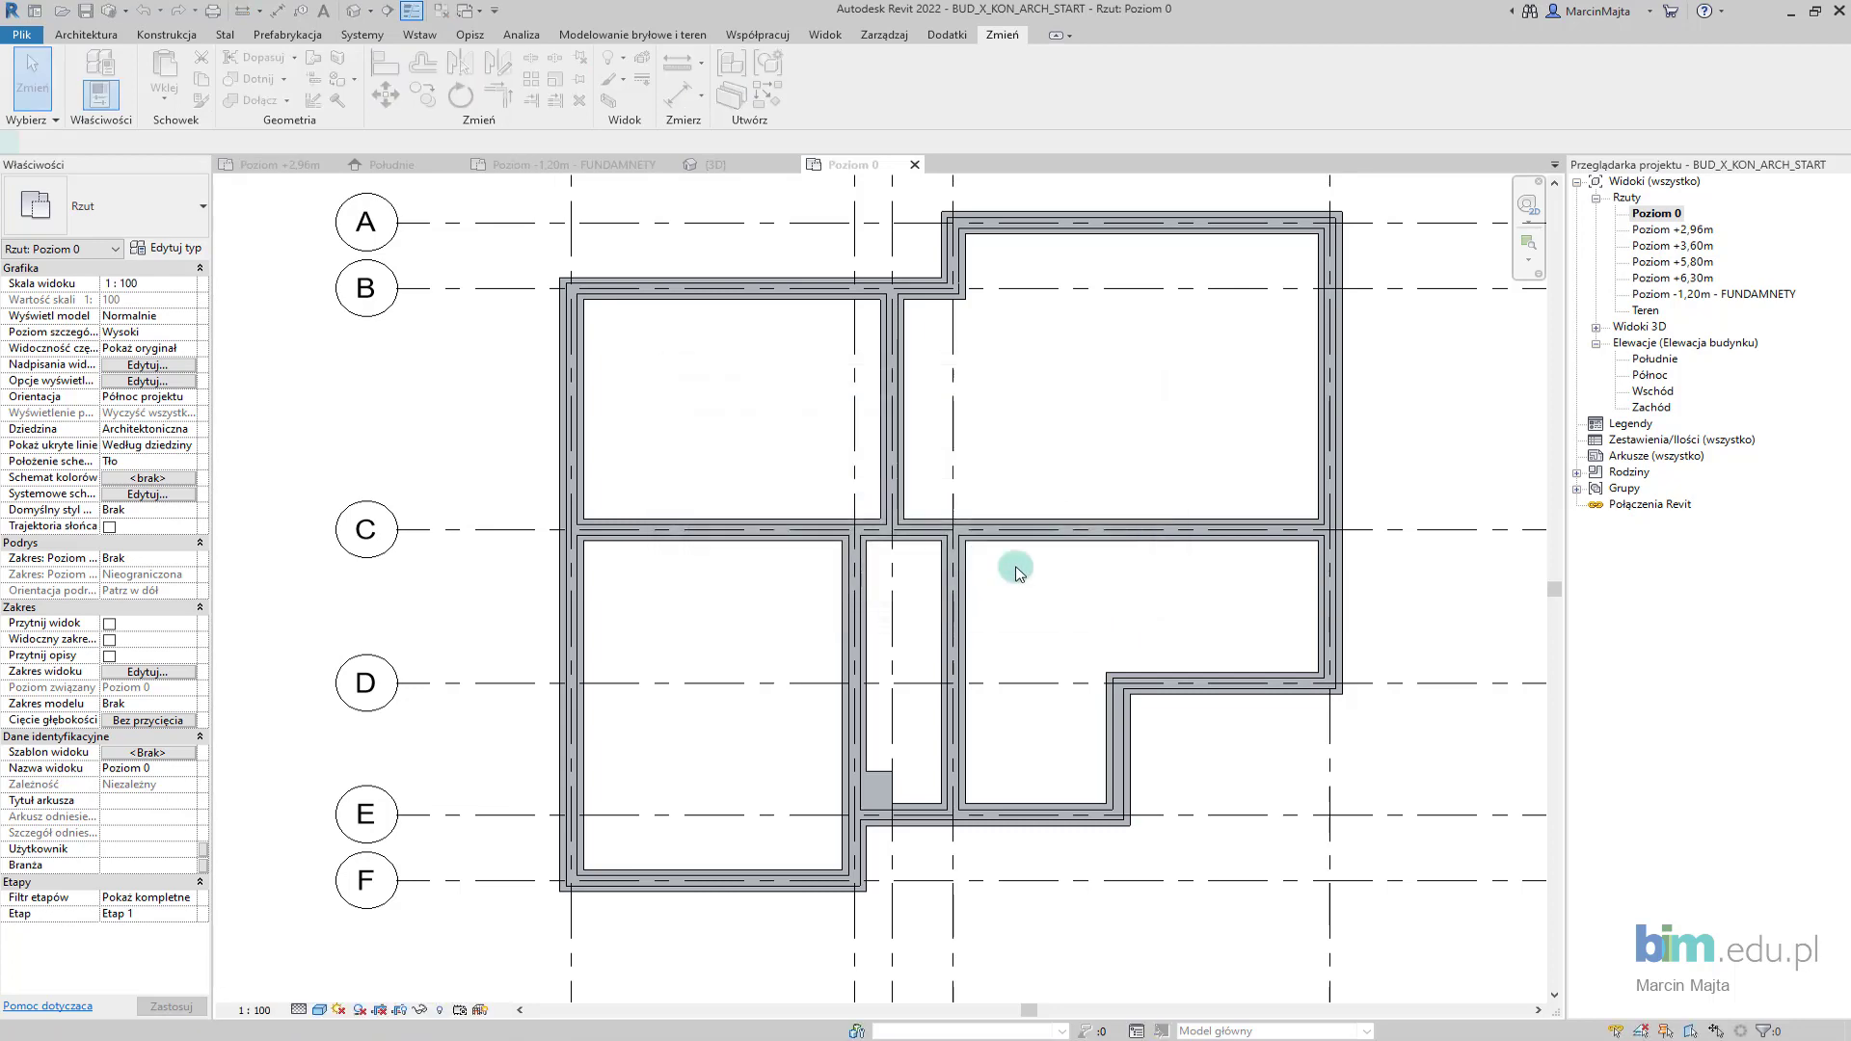
{"action": "key", "text": "s"}
{"action": "key", "text": "b"}
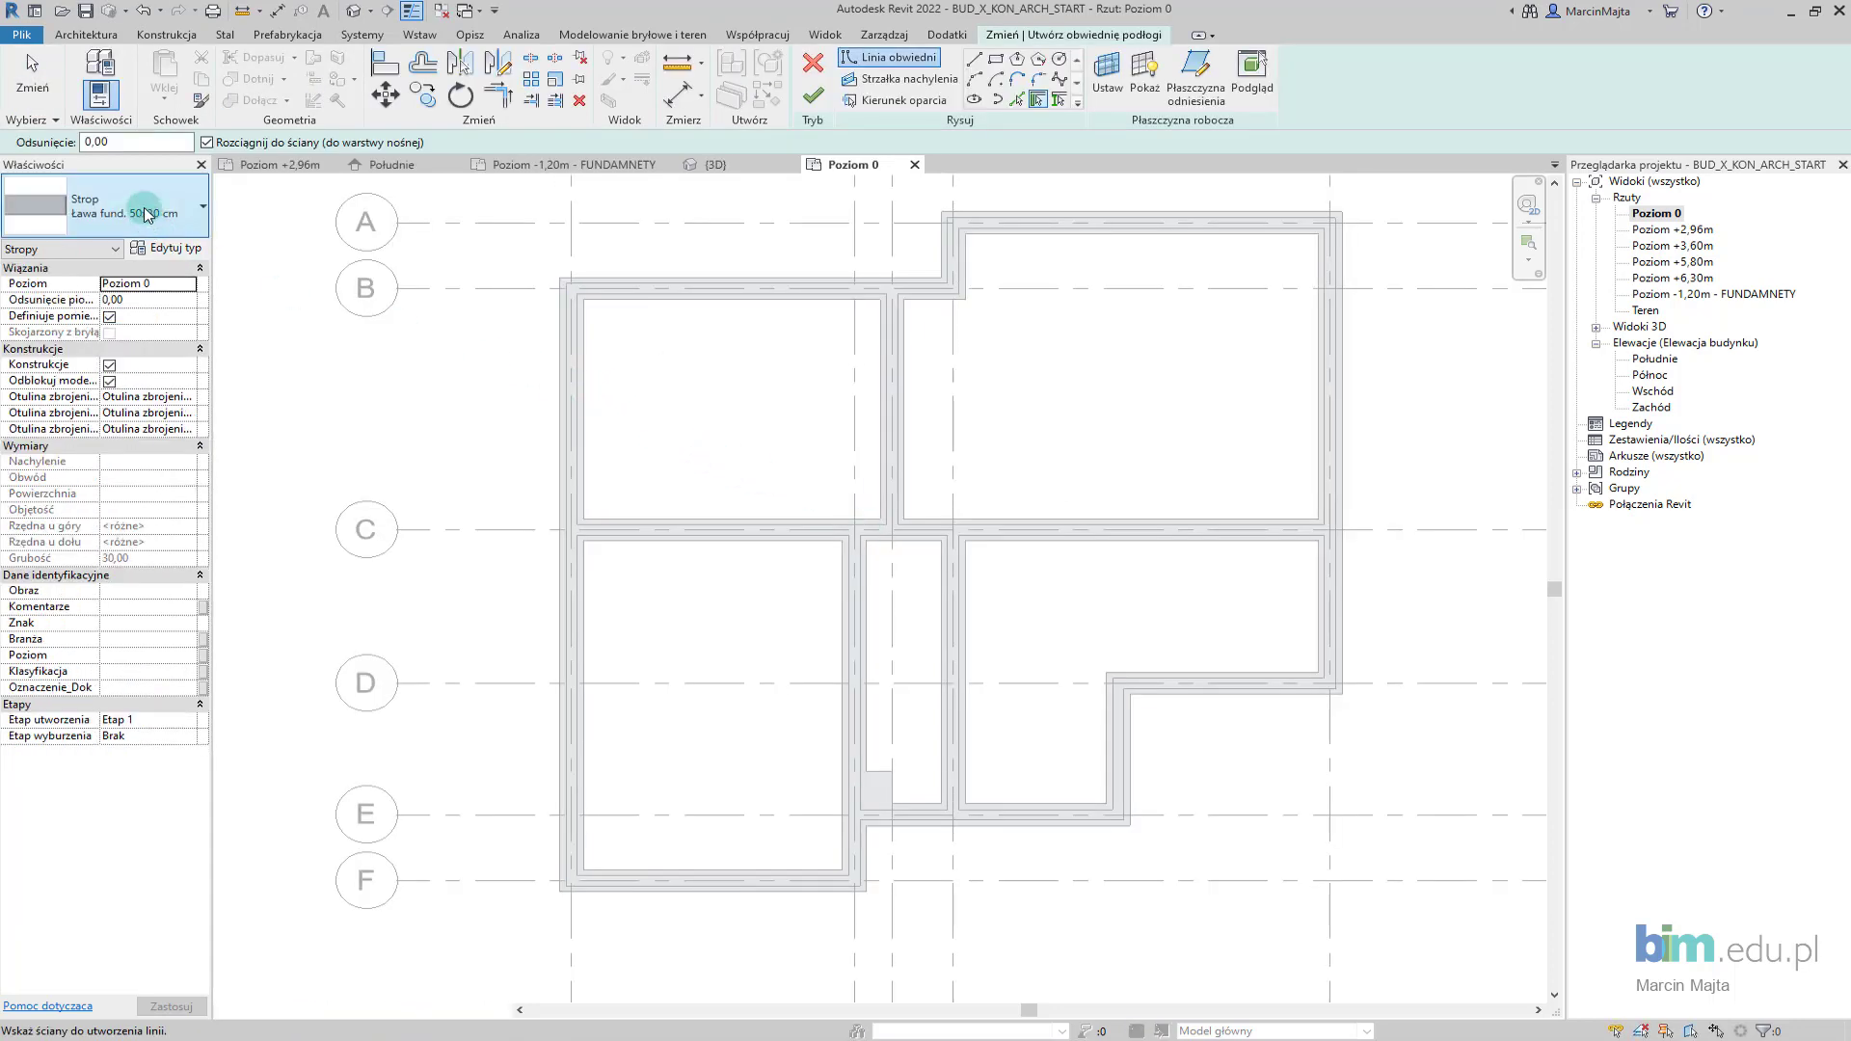
{"action": "left_click", "coordinate": [144, 205]}
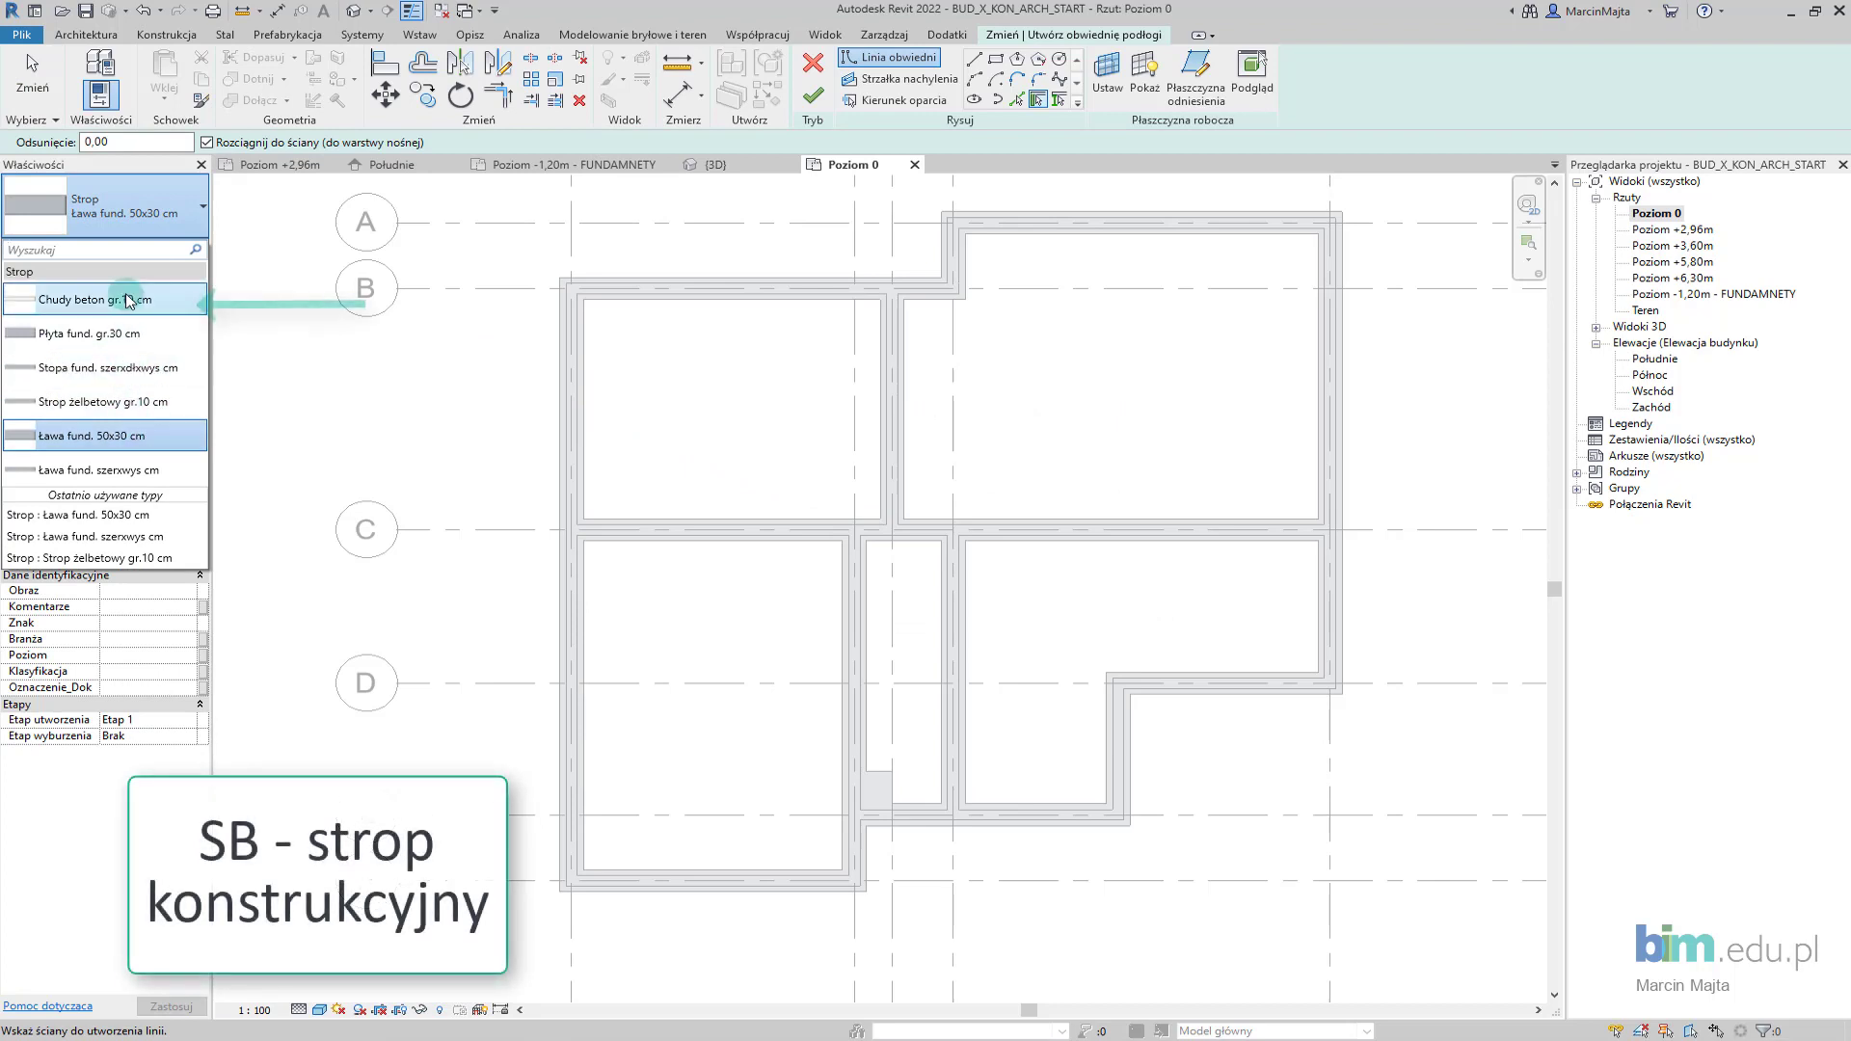
{"action": "left_click", "coordinate": [133, 299]}
{"action": "left_click", "coordinate": [149, 284]}
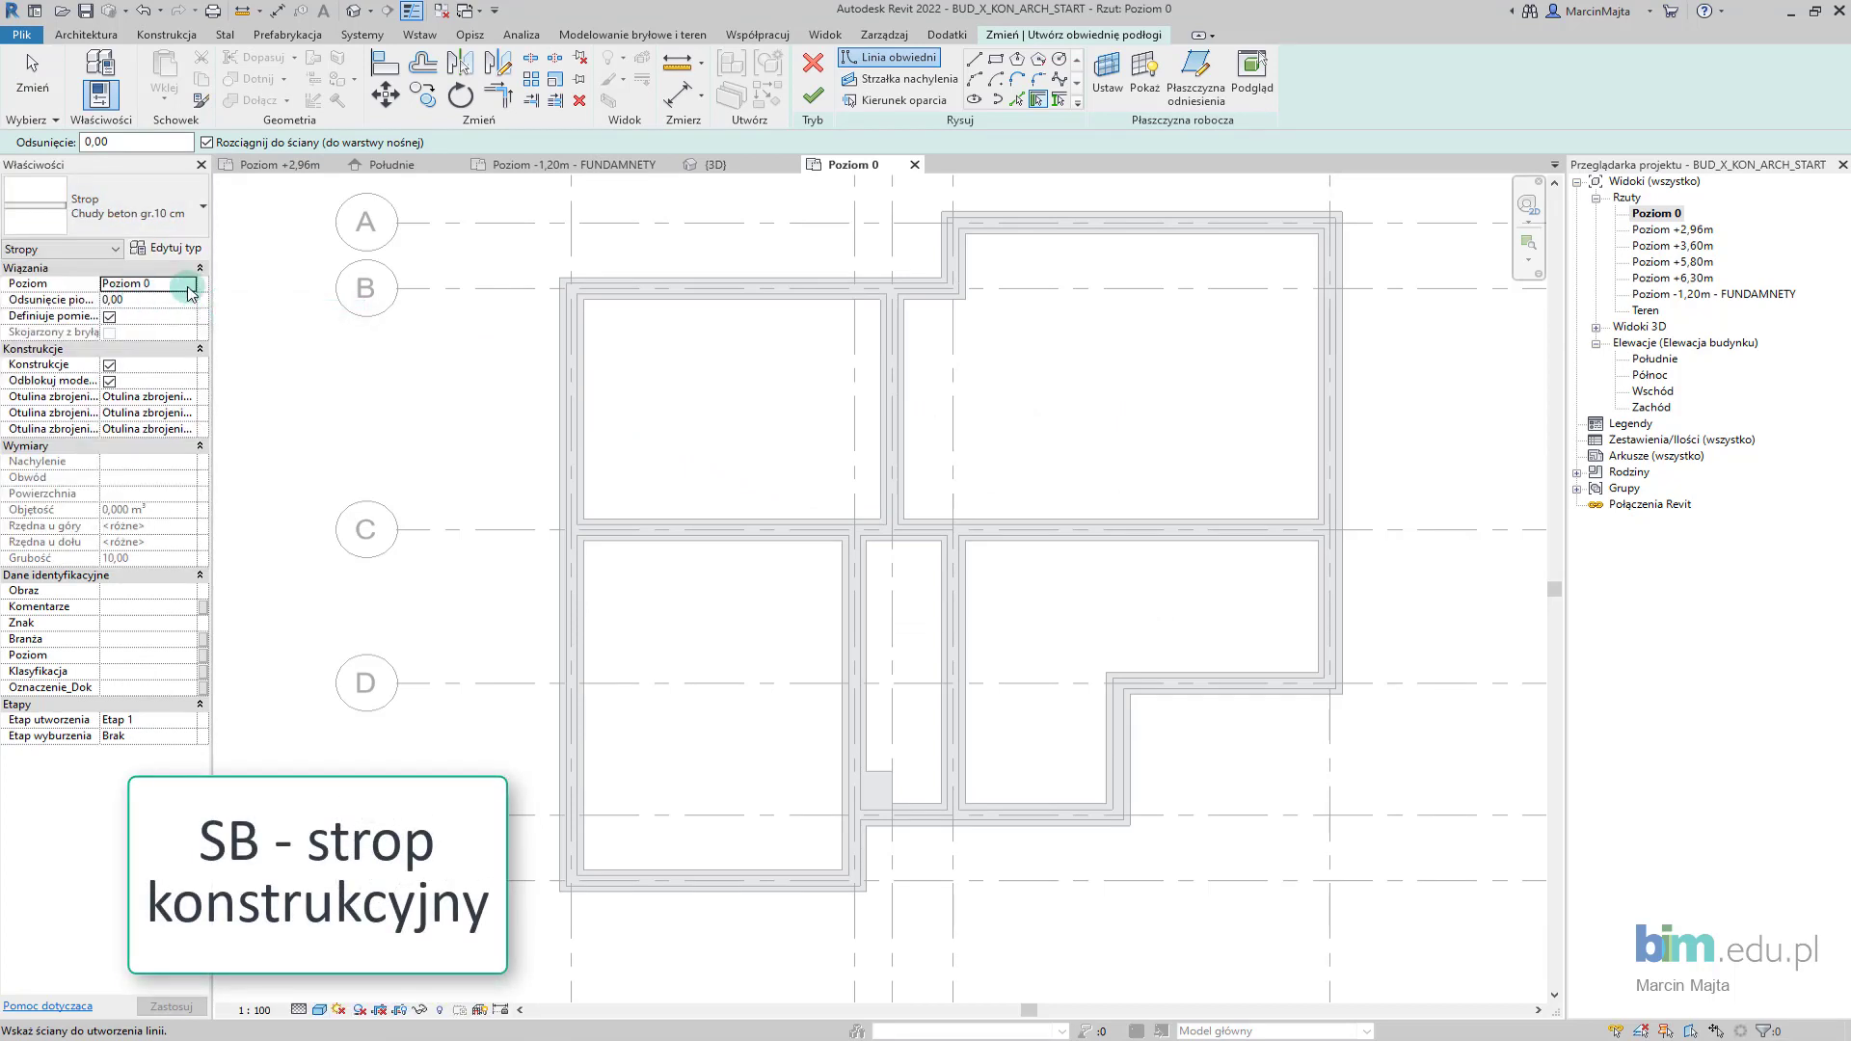
{"action": "left_click", "coordinate": [154, 298]}
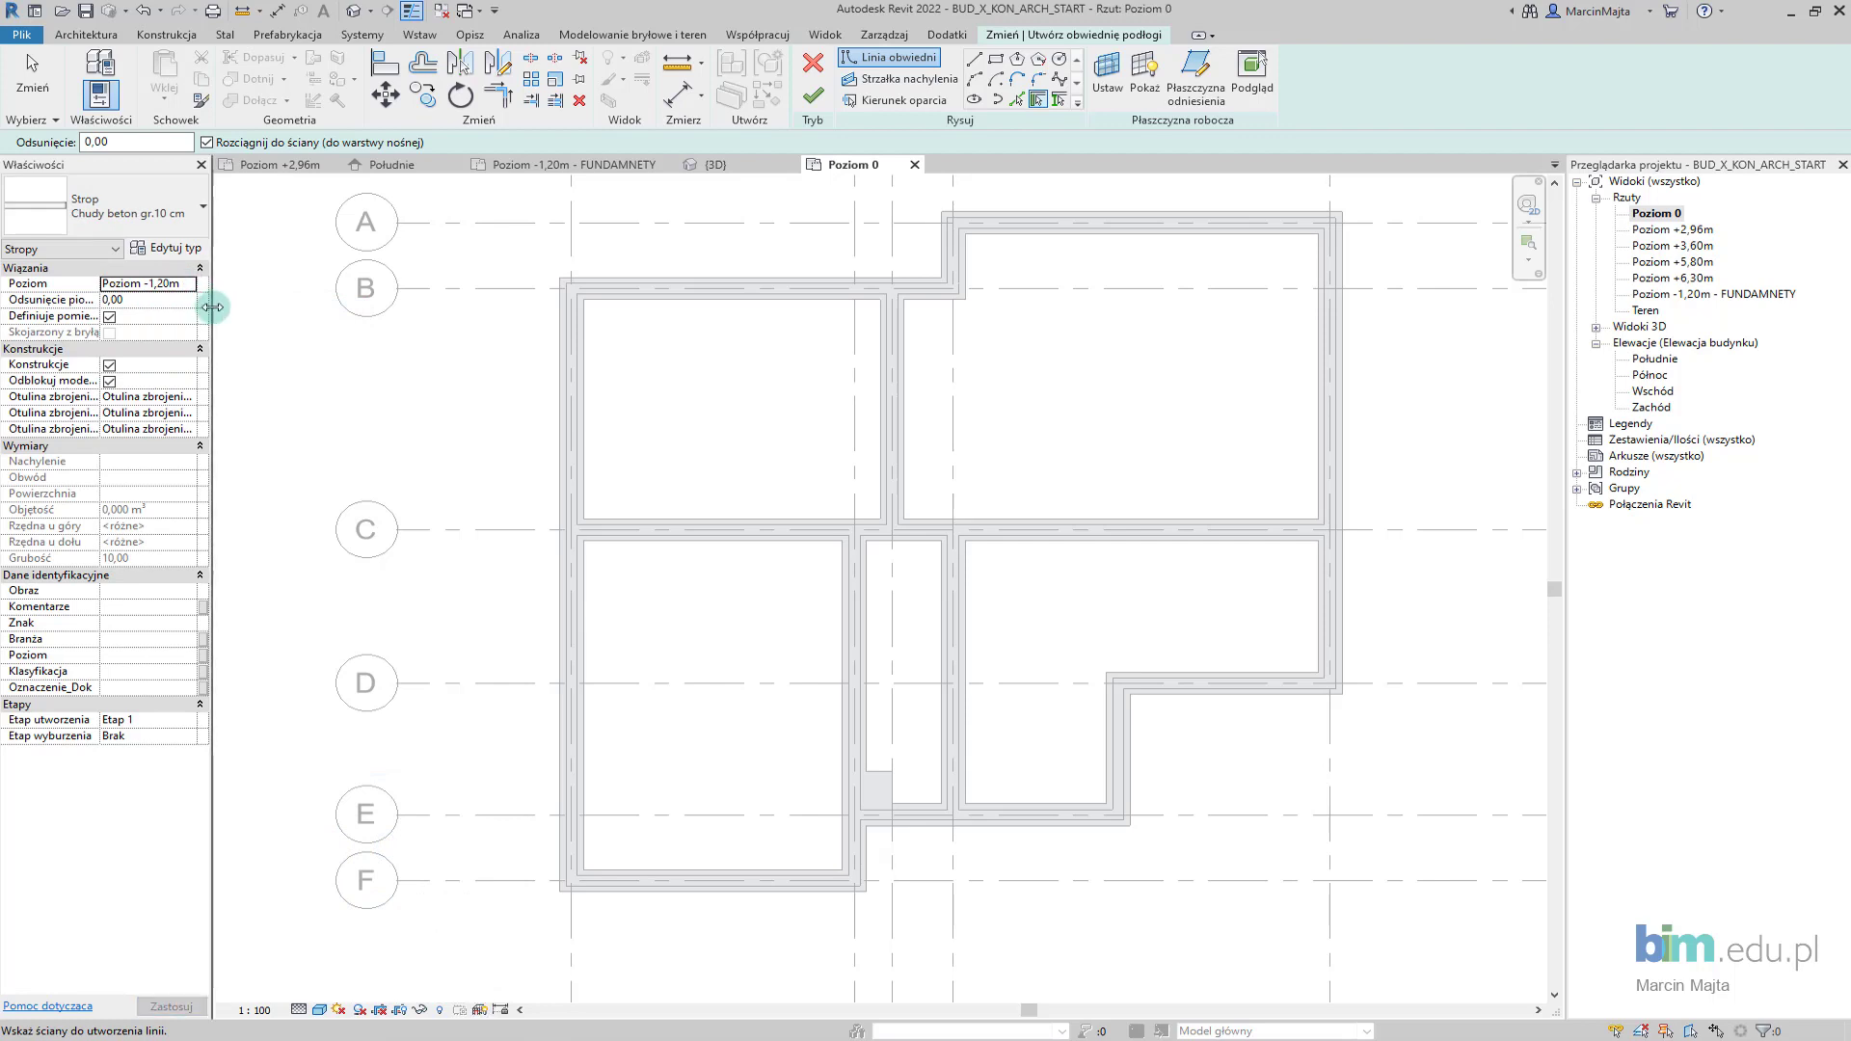
{"action": "left_click_drag", "start_coordinate": [214, 309], "coordinate": [299, 308]}
{"action": "type", "text": "-30"}
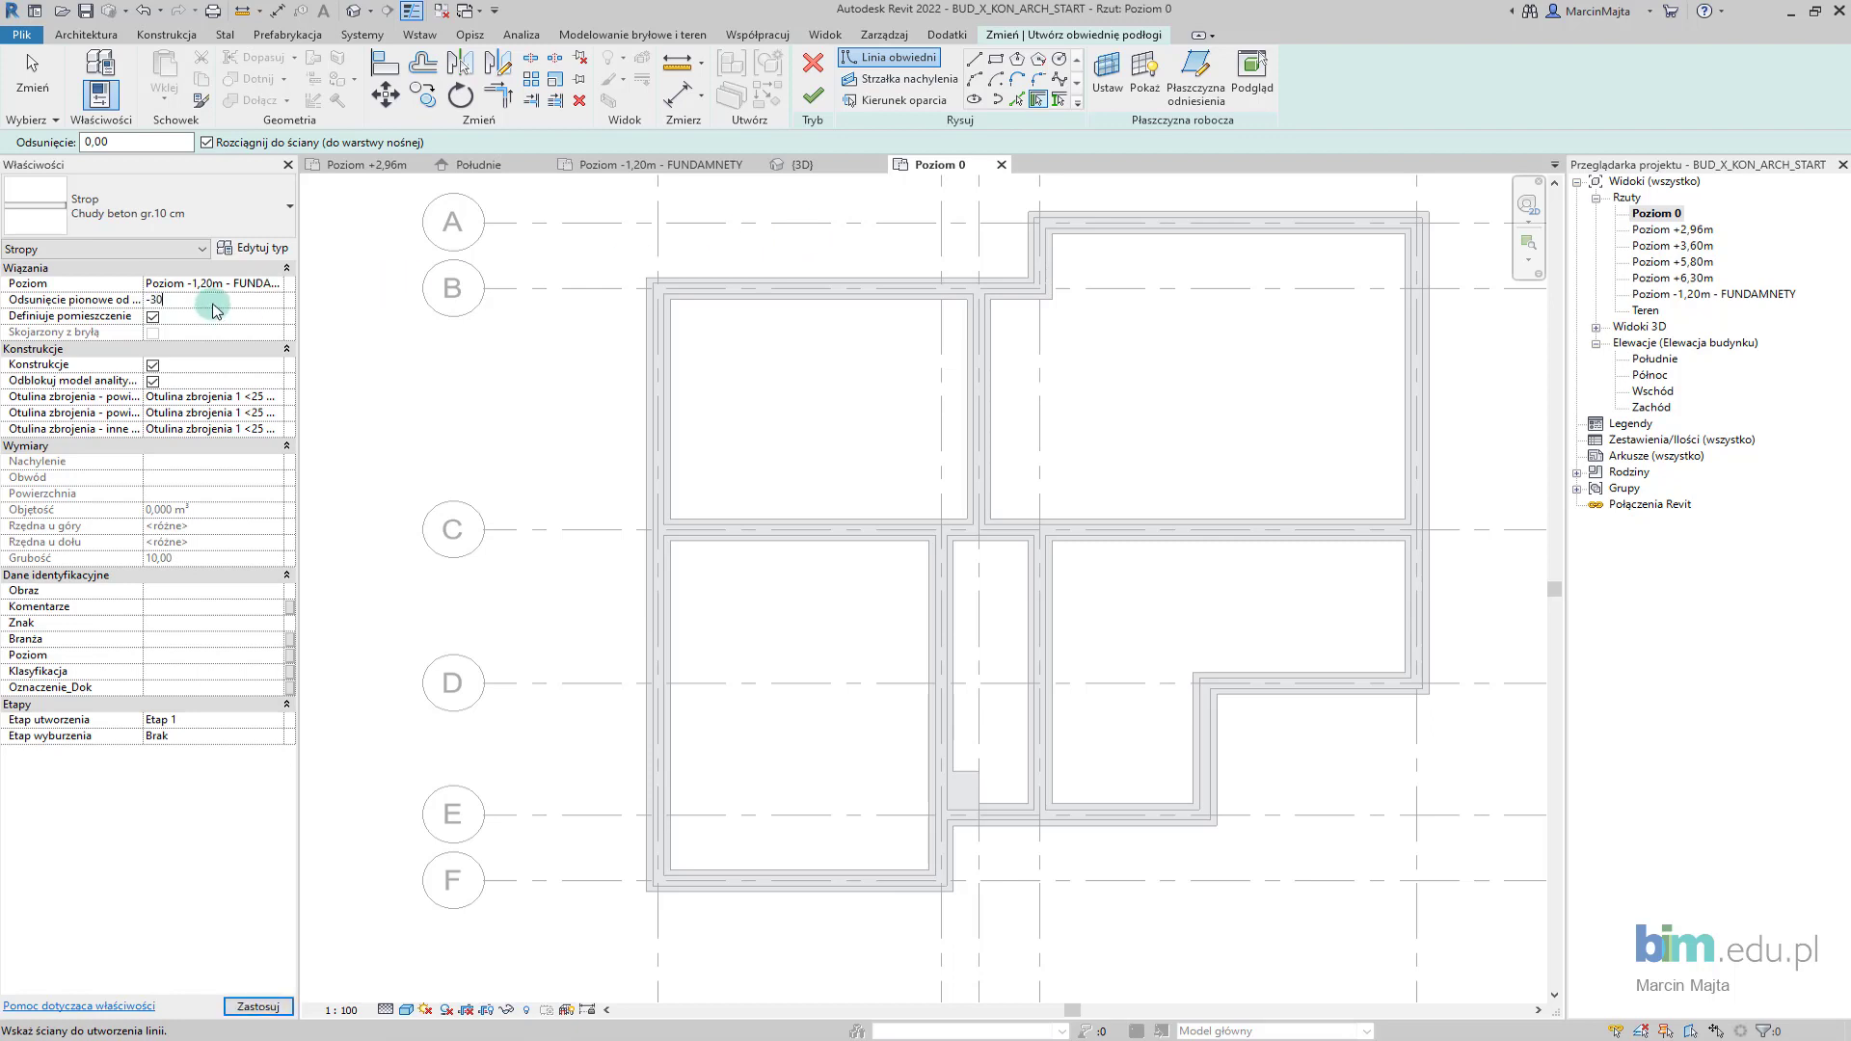
{"action": "key", "text": "Return"}
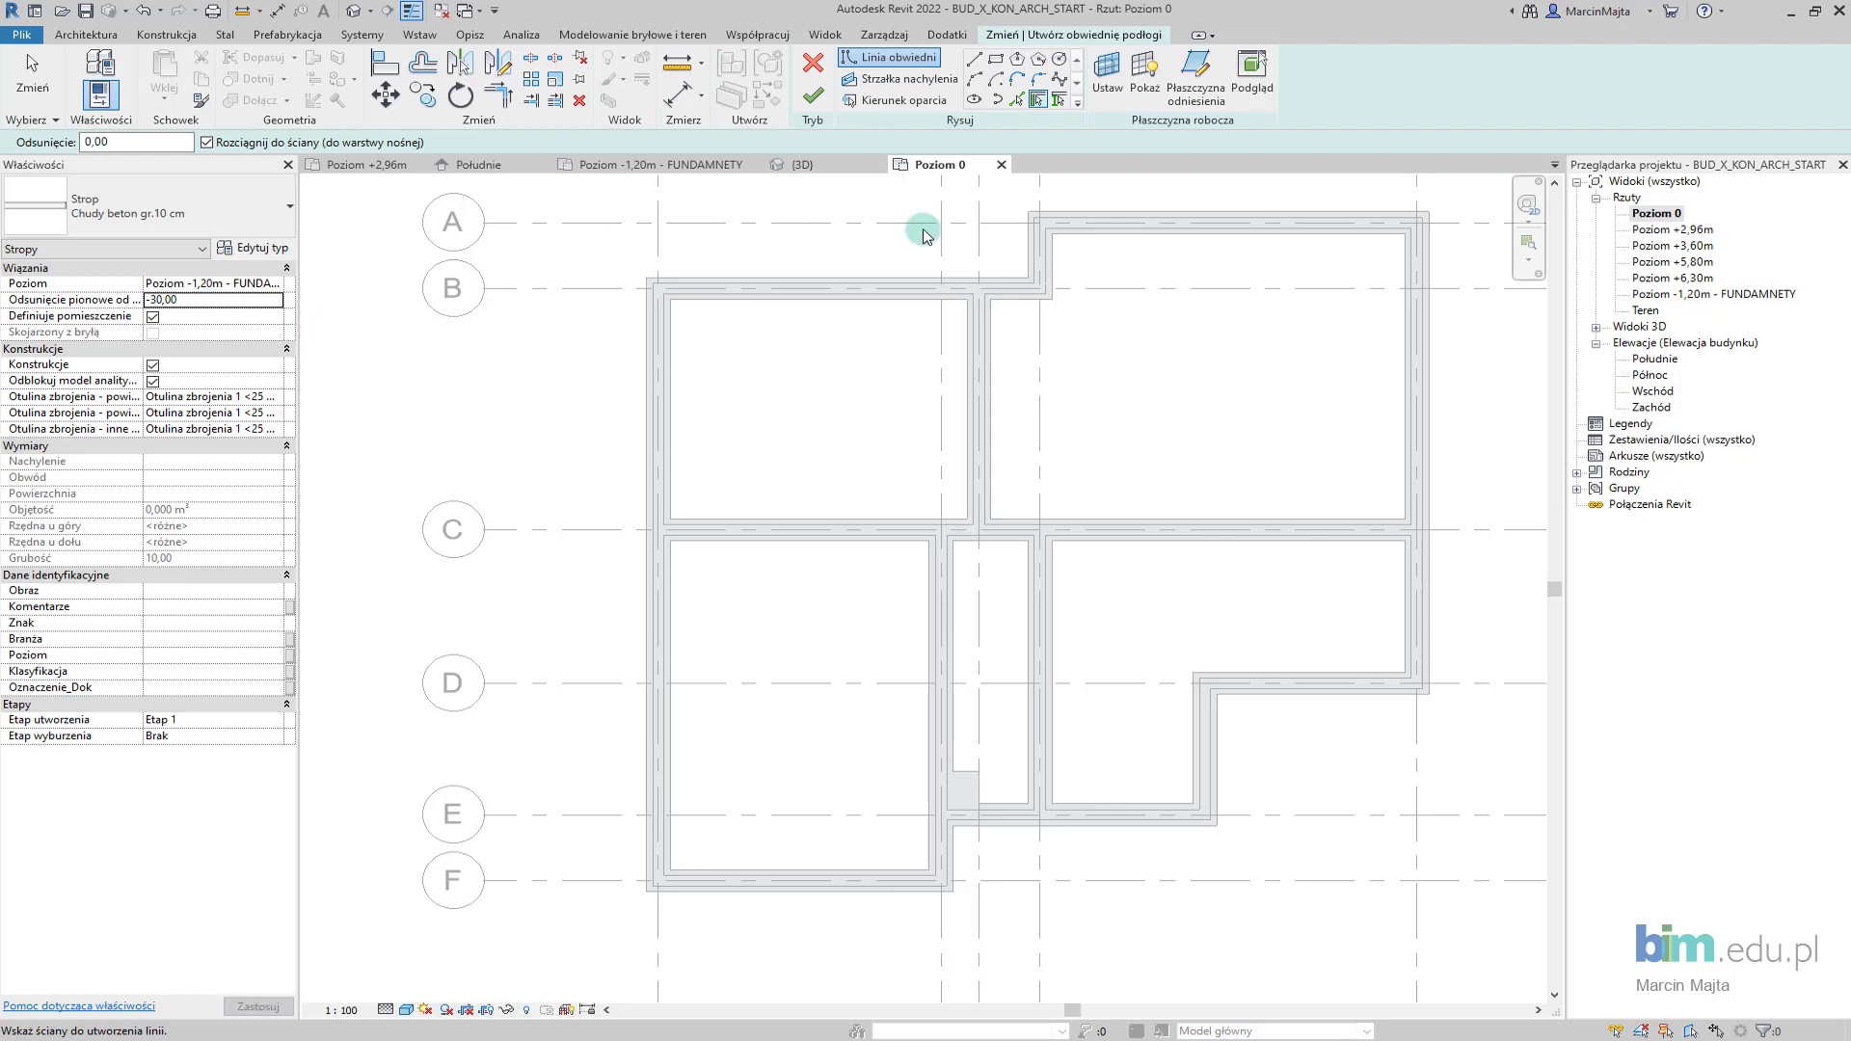
{"action": "left_click", "coordinate": [1017, 99]}
Set the boundary pick offset to 10
{"action": "left_click_drag", "start_coordinate": [121, 143], "coordinate": [16, 143]}
{"action": "type", "text": "10"}
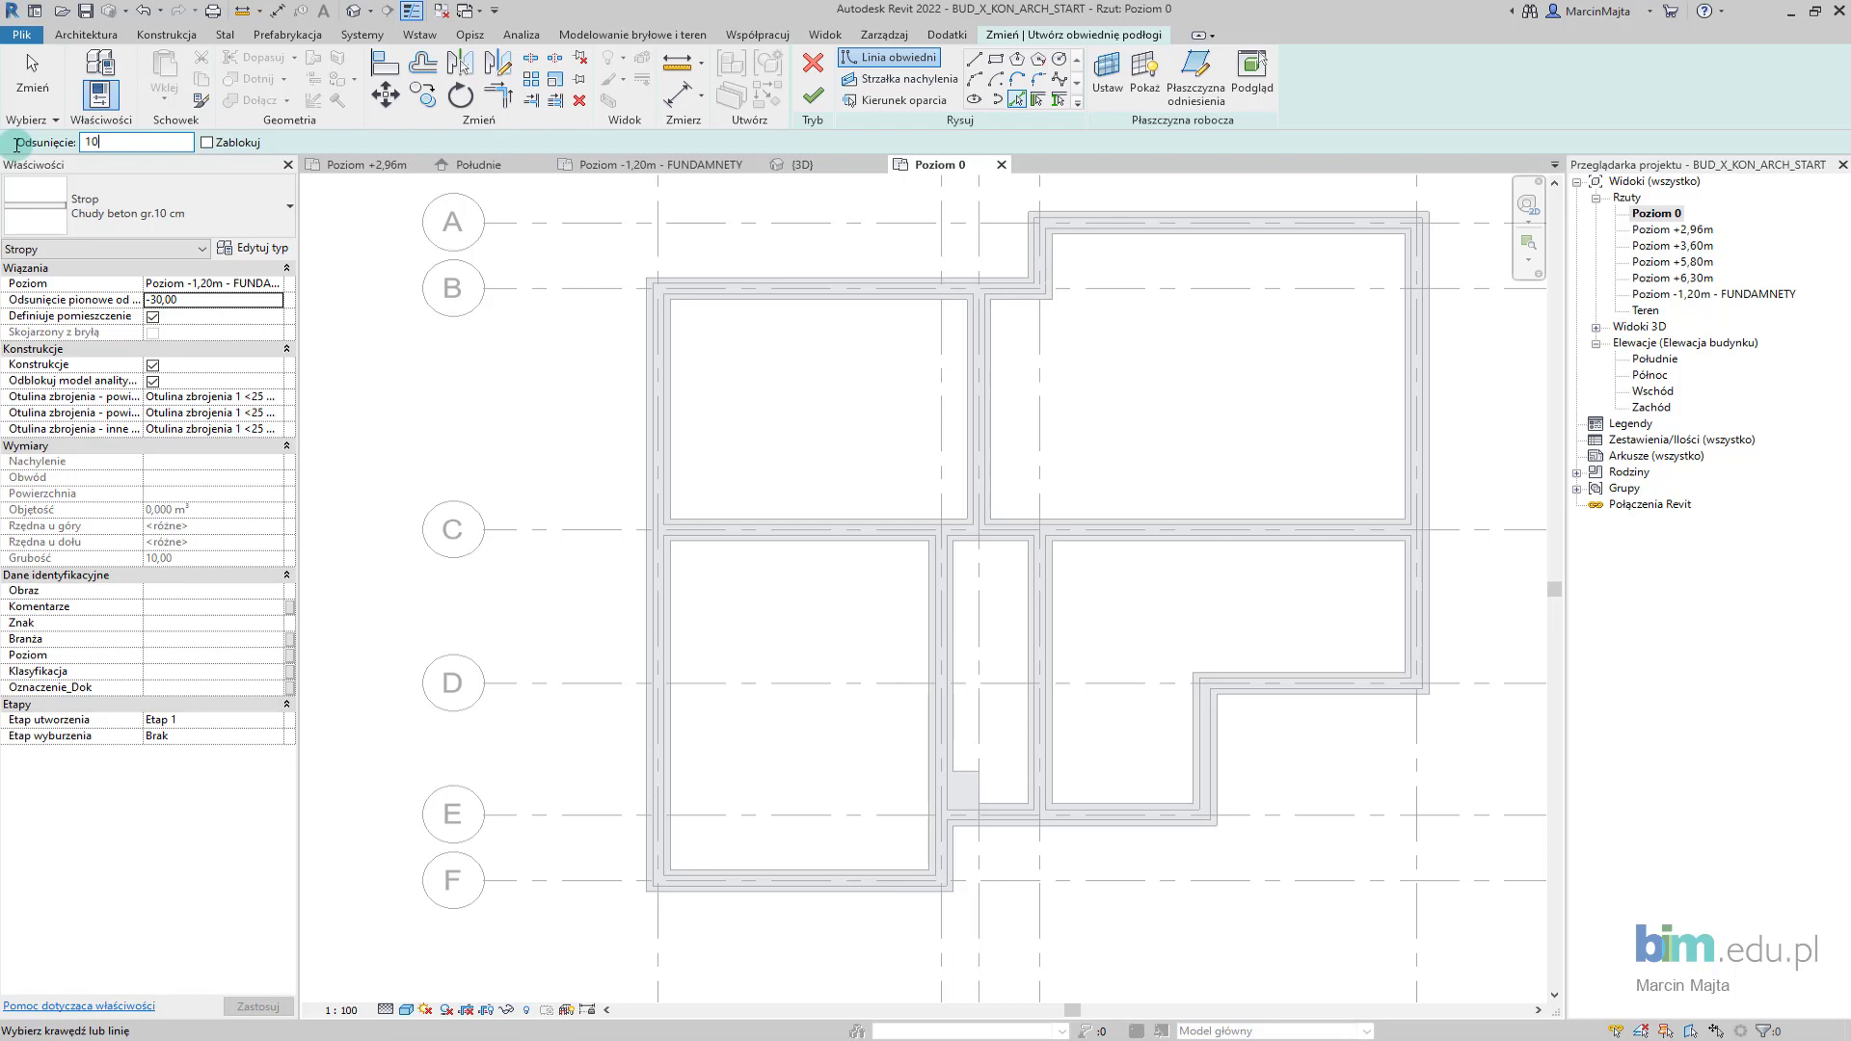
{"action": "key", "text": "Return"}
{"action": "scroll", "coordinate": [794, 266], "scroll_direction": "up", "scroll_amount": 2}
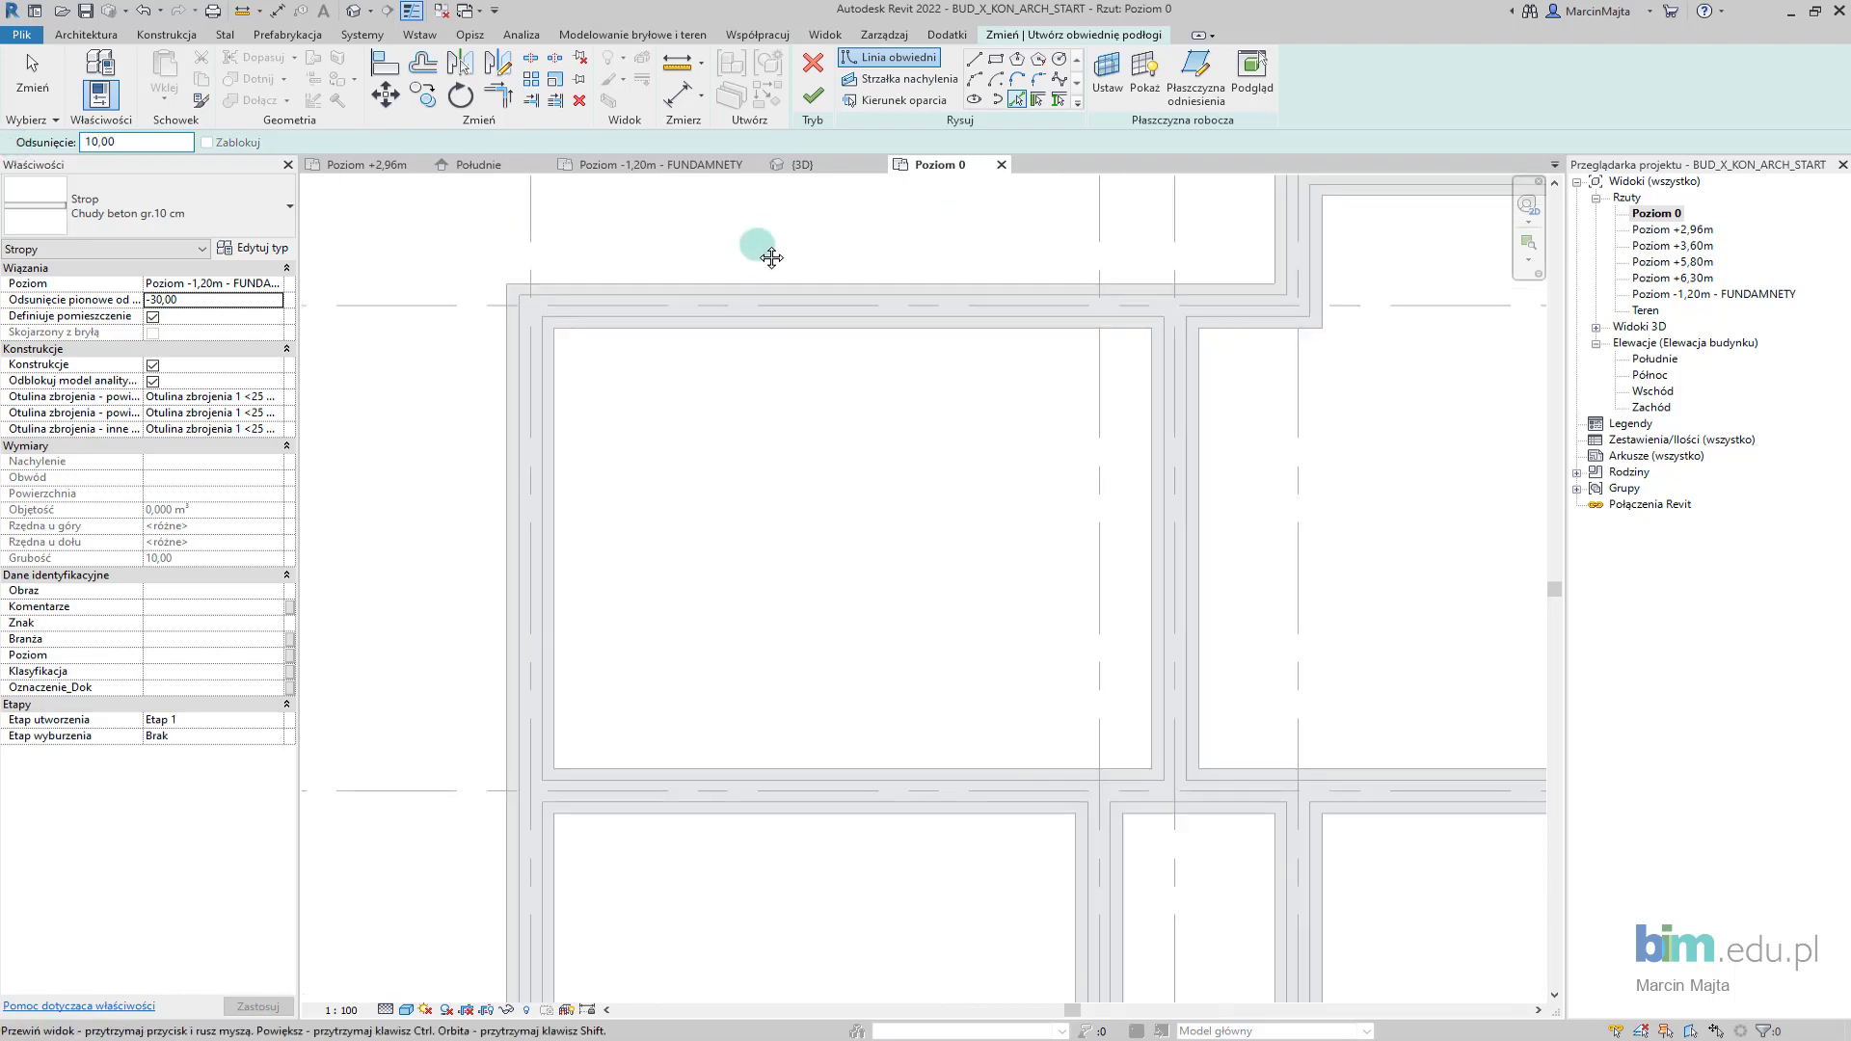
{"action": "scroll", "coordinate": [771, 260], "scroll_direction": "up", "scroll_amount": 2}
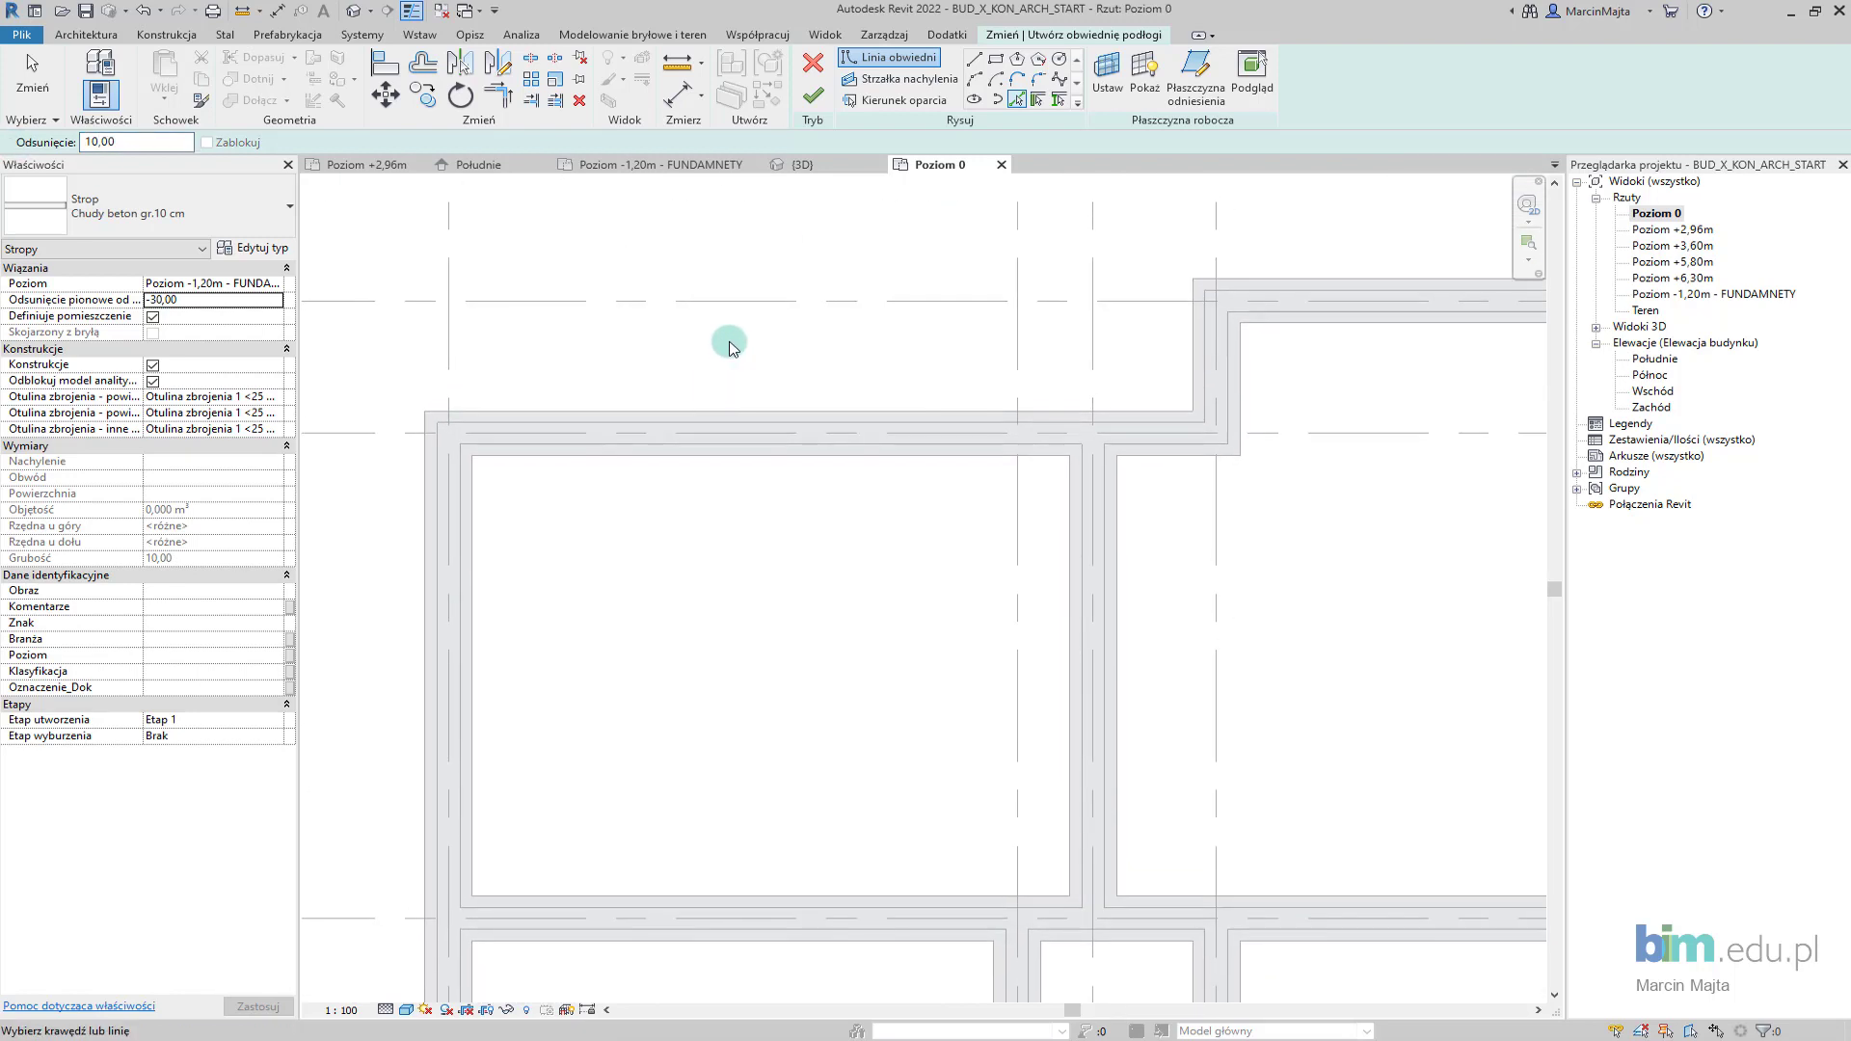
Pick the top and right footing edges as floor boundary lines
{"action": "left_click", "coordinate": [835, 410]}
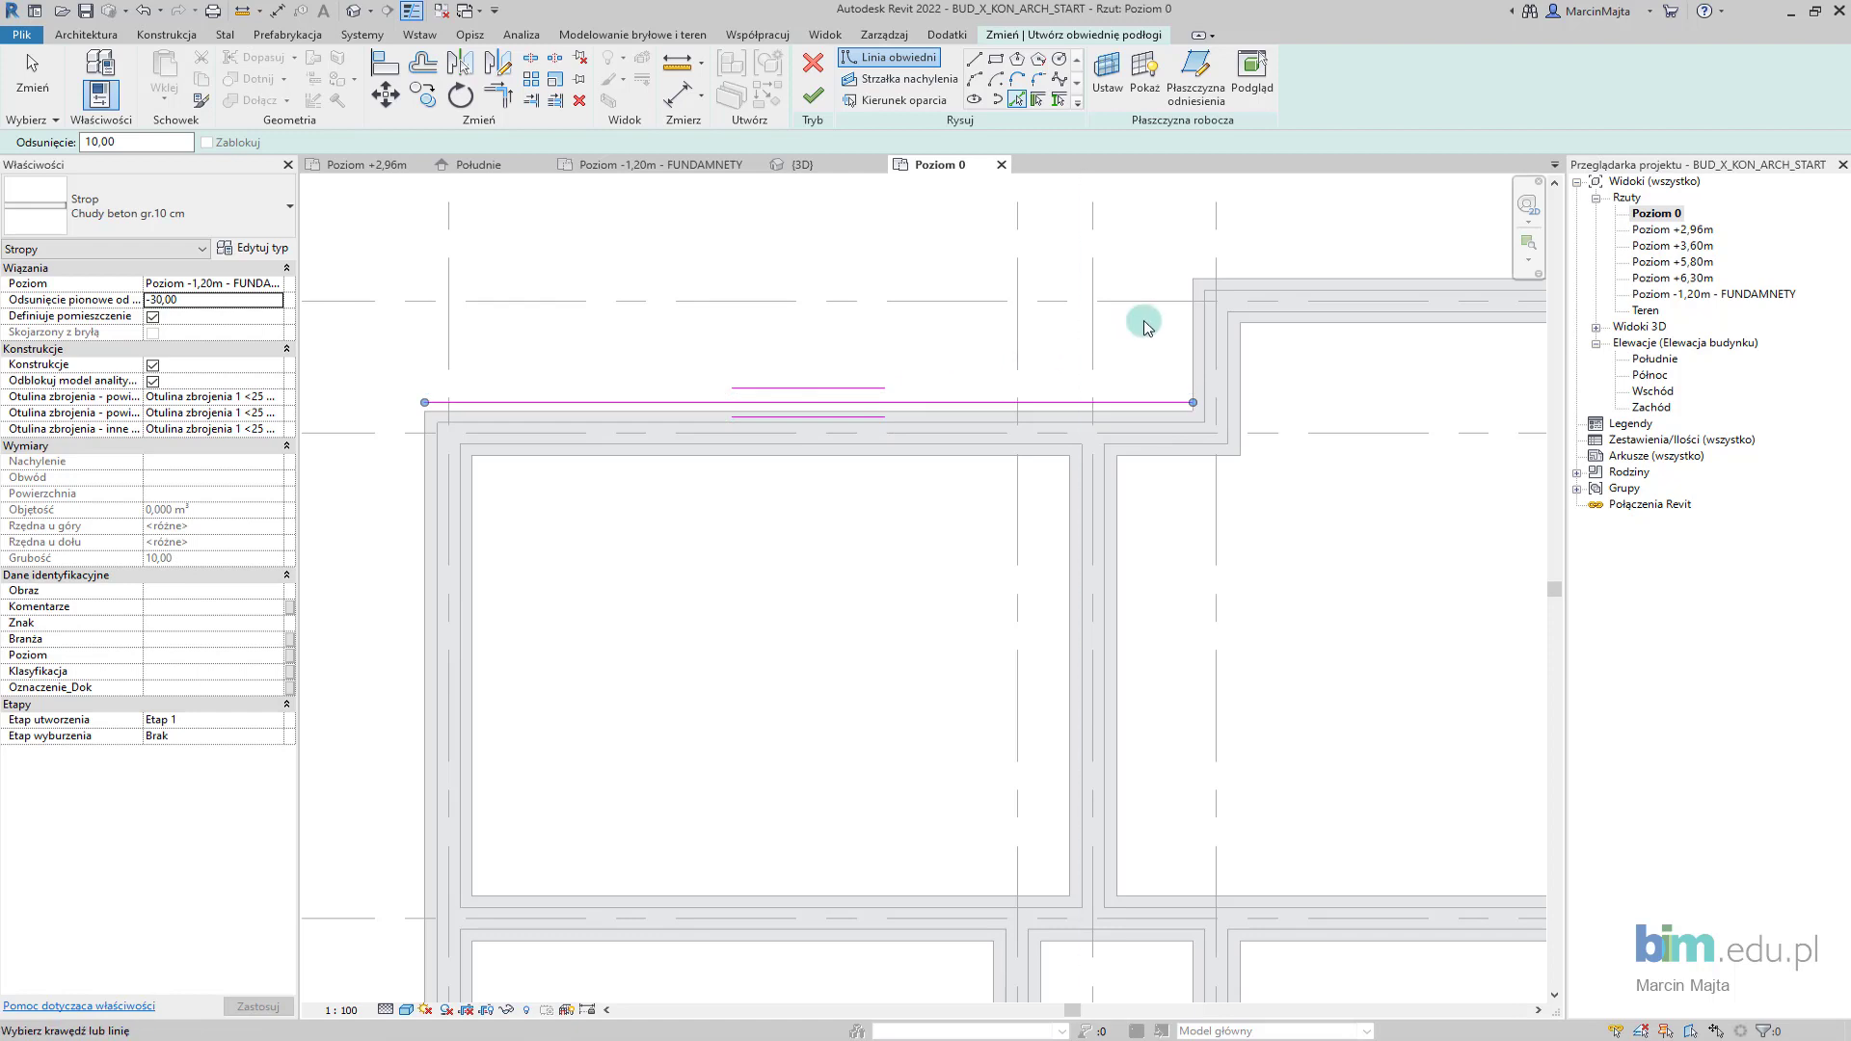
{"action": "left_click", "coordinate": [1186, 326]}
{"action": "middle_click_drag", "start_coordinate": [1186, 326], "coordinate": [973, 398]}
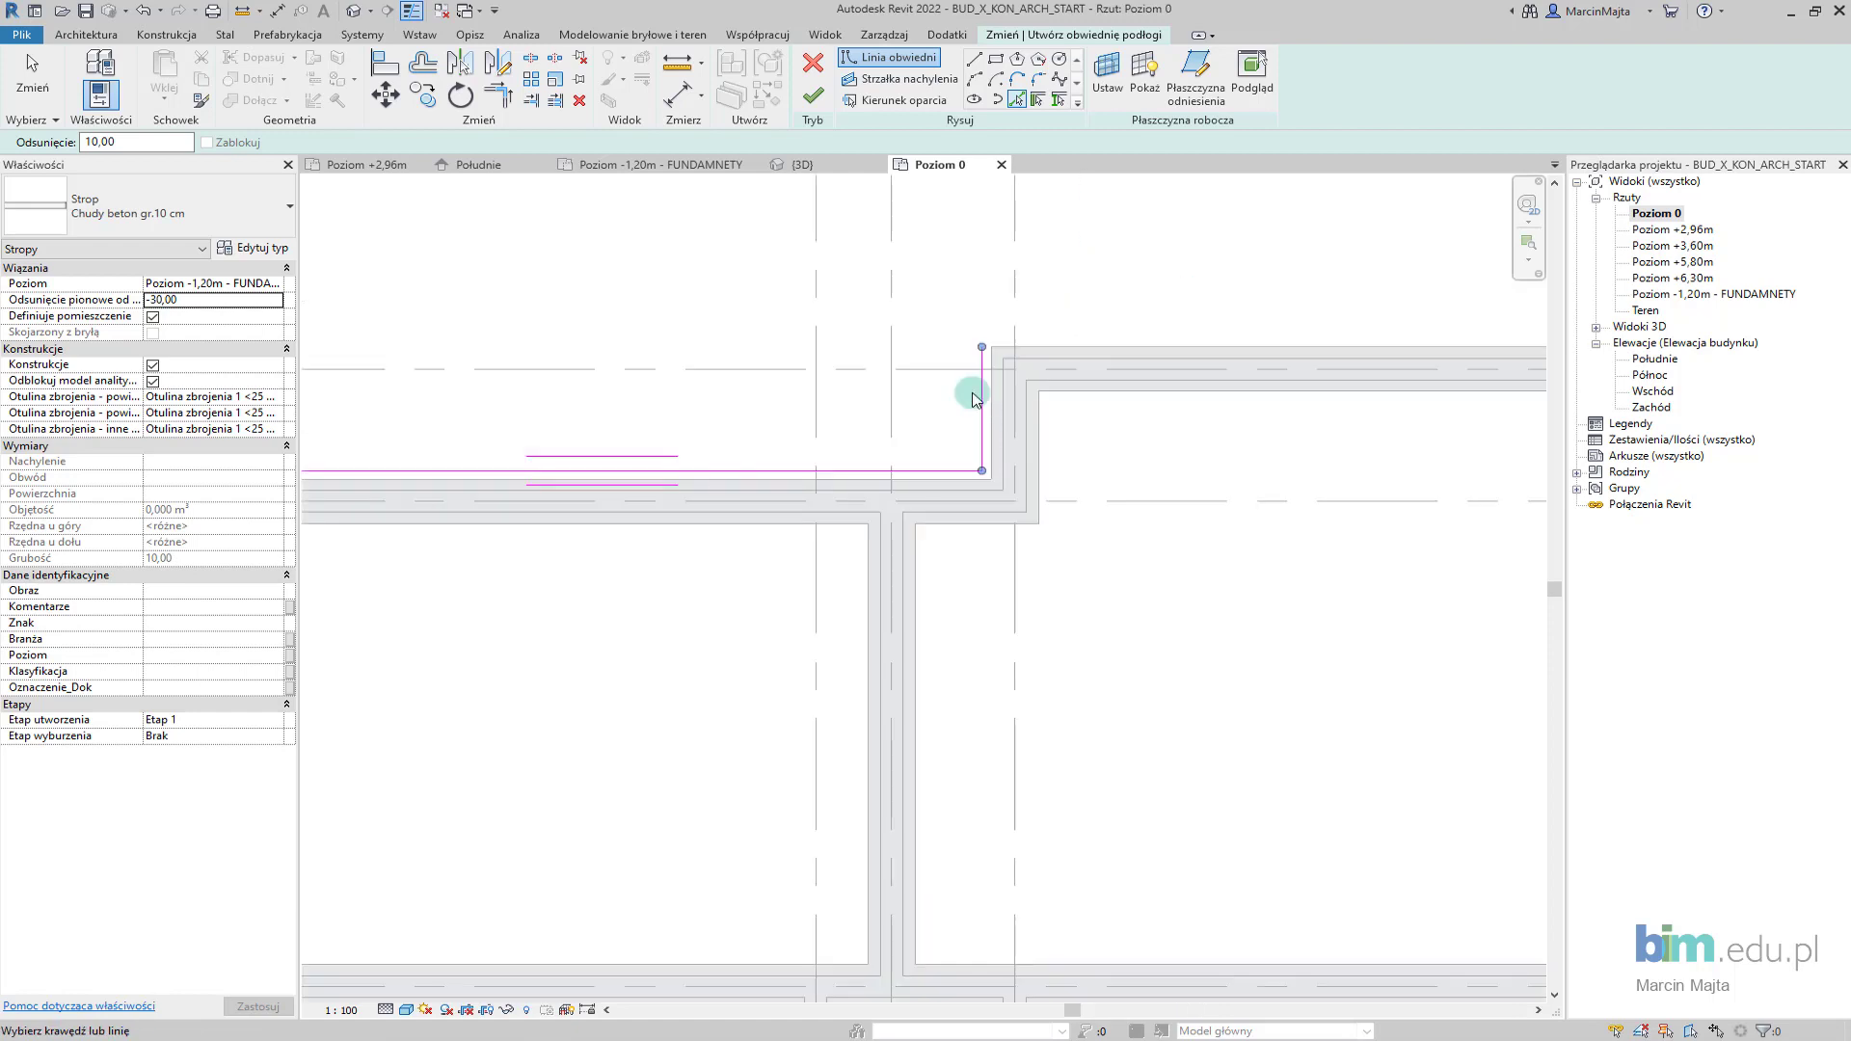
{"action": "left_click", "coordinate": [1125, 355]}
{"action": "scroll", "coordinate": [1157, 439], "scroll_direction": "down", "scroll_amount": 2}
{"action": "scroll", "coordinate": [909, 388], "scroll_direction": "down", "scroll_amount": 2}
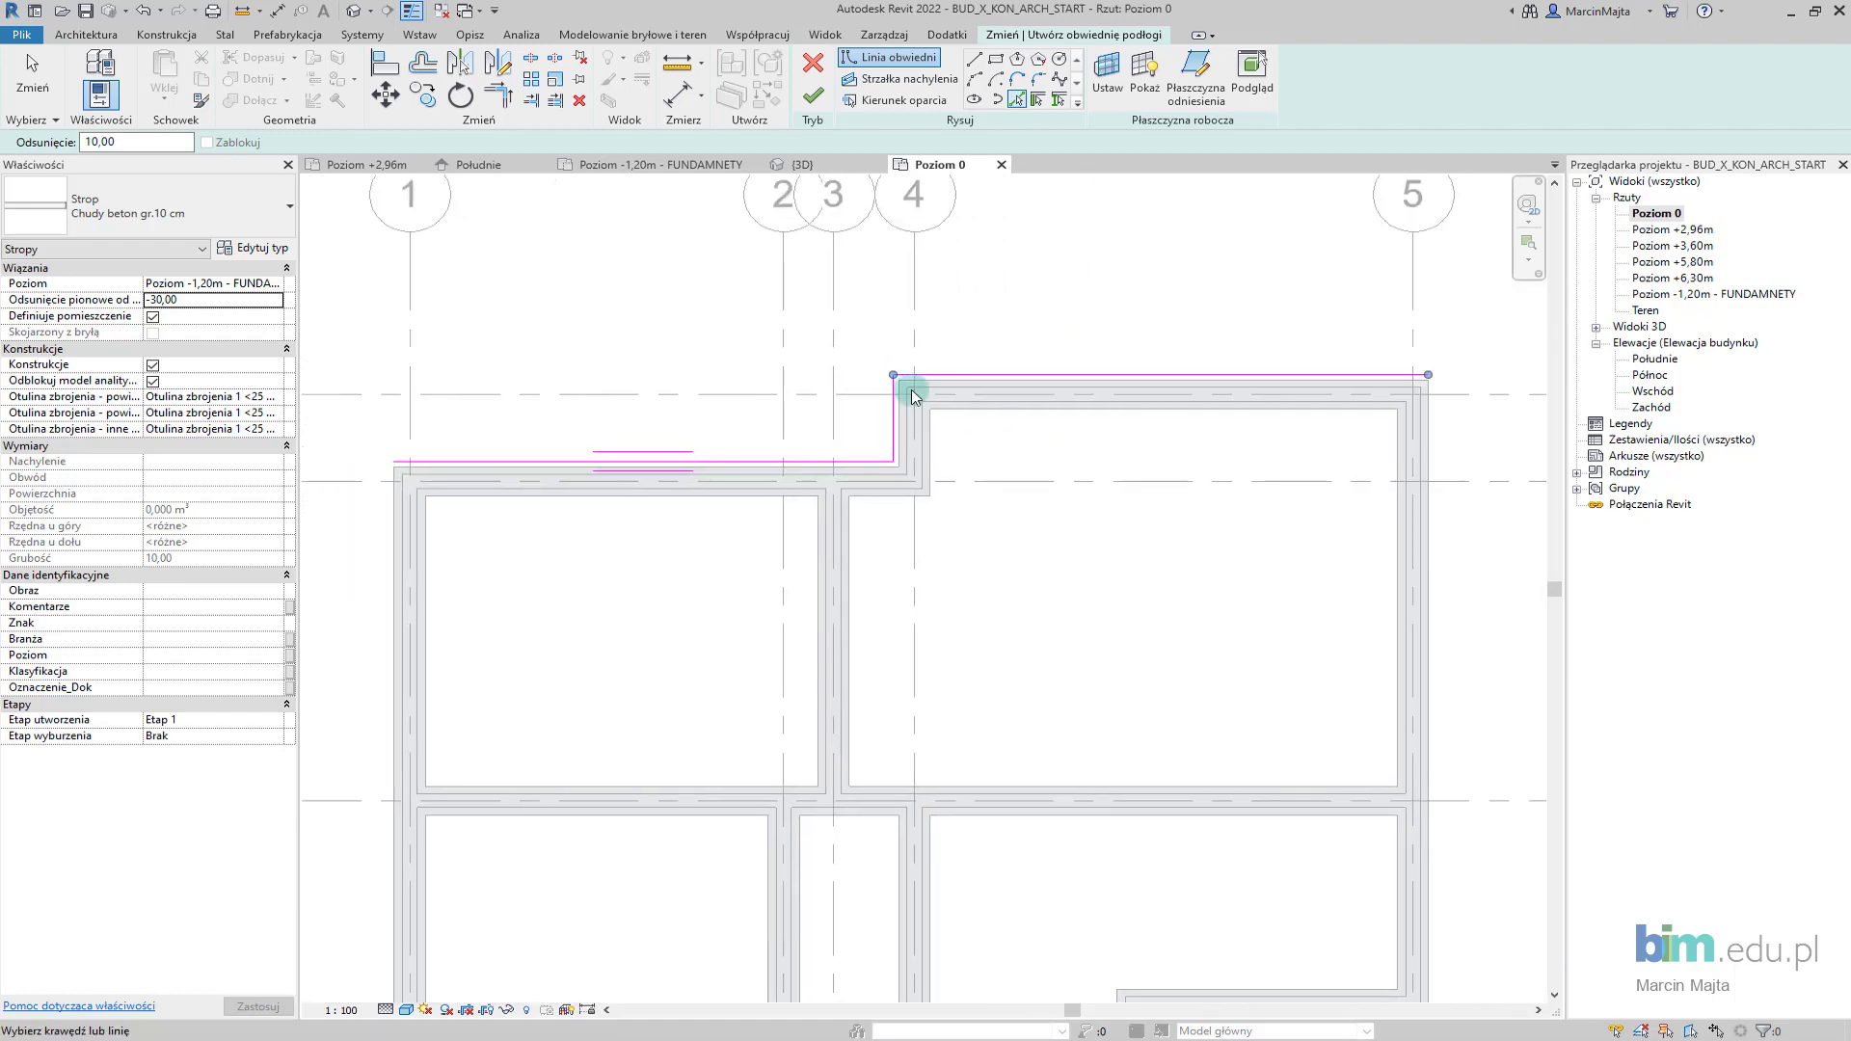
{"action": "left_click", "coordinate": [1432, 442]}
{"action": "scroll", "coordinate": [1239, 649], "scroll_direction": "down", "scroll_amount": 2}
{"action": "scroll", "coordinate": [1260, 727], "scroll_direction": "up", "scroll_amount": 1}
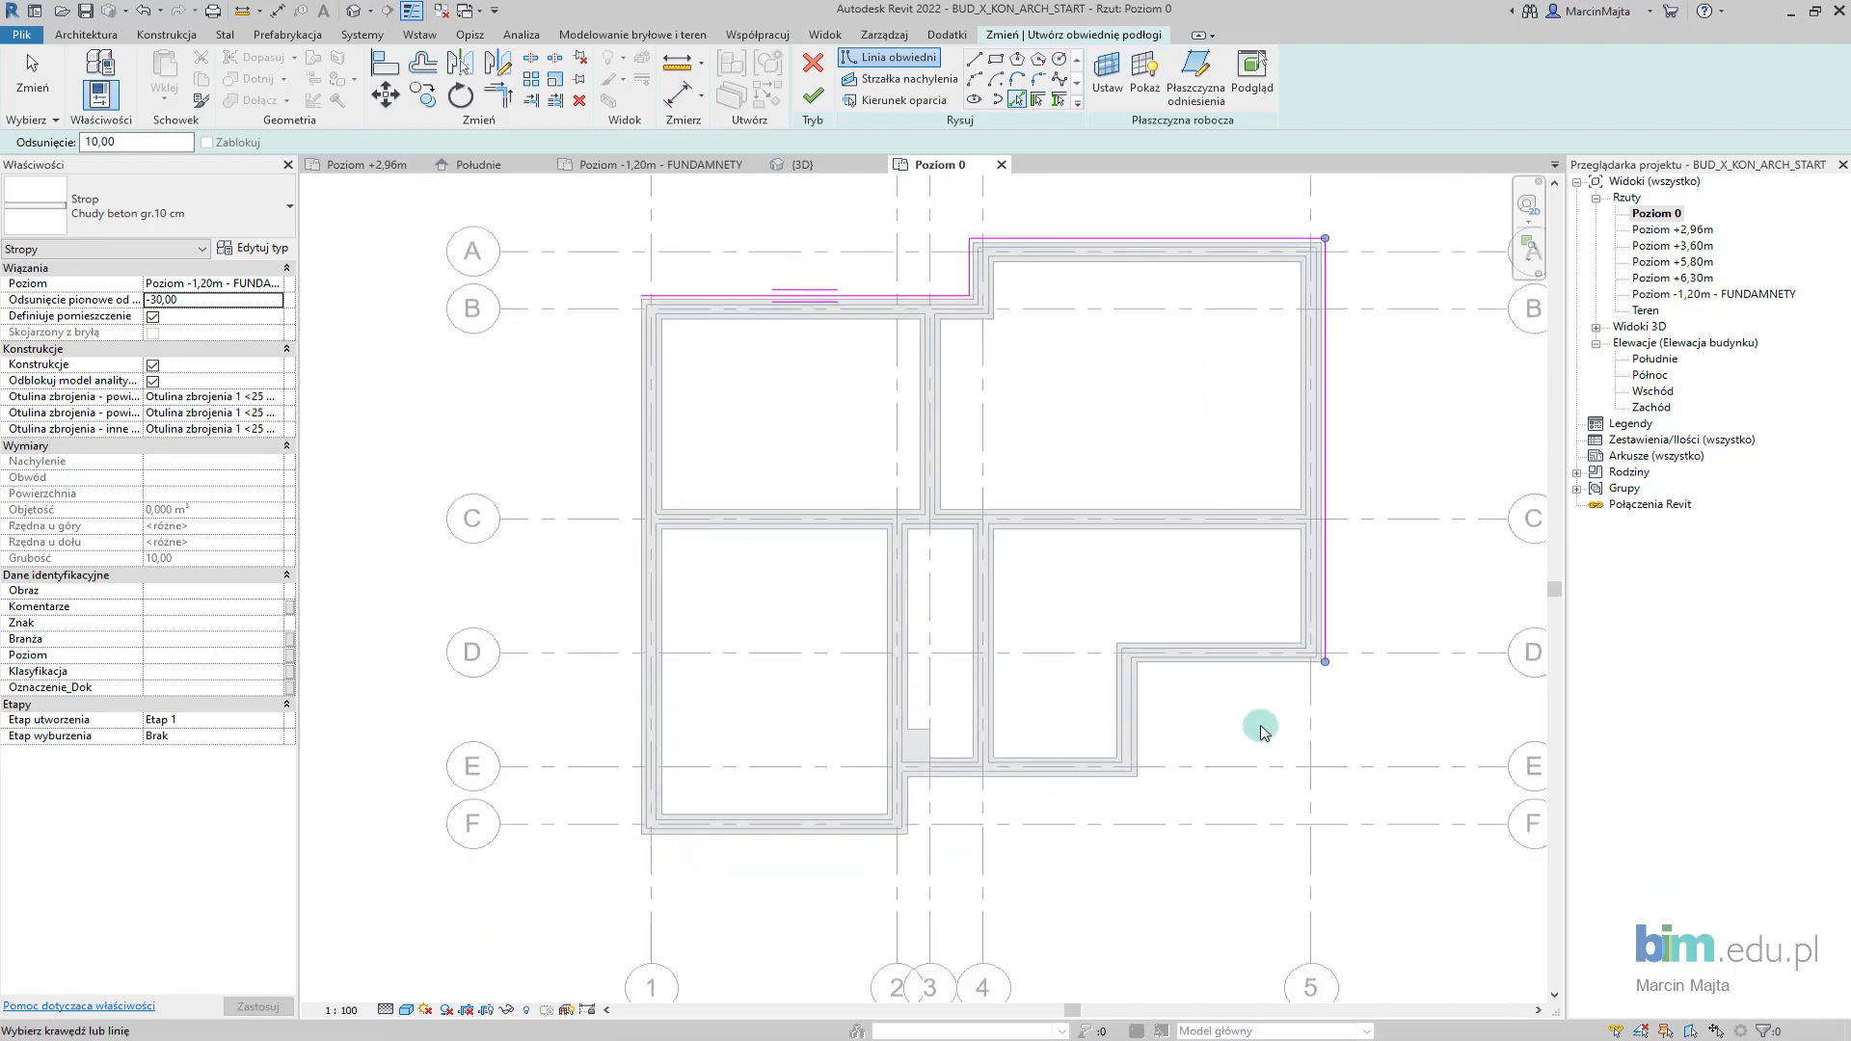
{"action": "scroll", "coordinate": [1322, 608], "scroll_direction": "up", "scroll_amount": 2}
{"action": "scroll", "coordinate": [1190, 595], "scroll_direction": "up", "scroll_amount": 2}
Pick the inner corner and lower footing edges, then the first cell's left and top edges
{"action": "left_click", "coordinate": [1190, 596]}
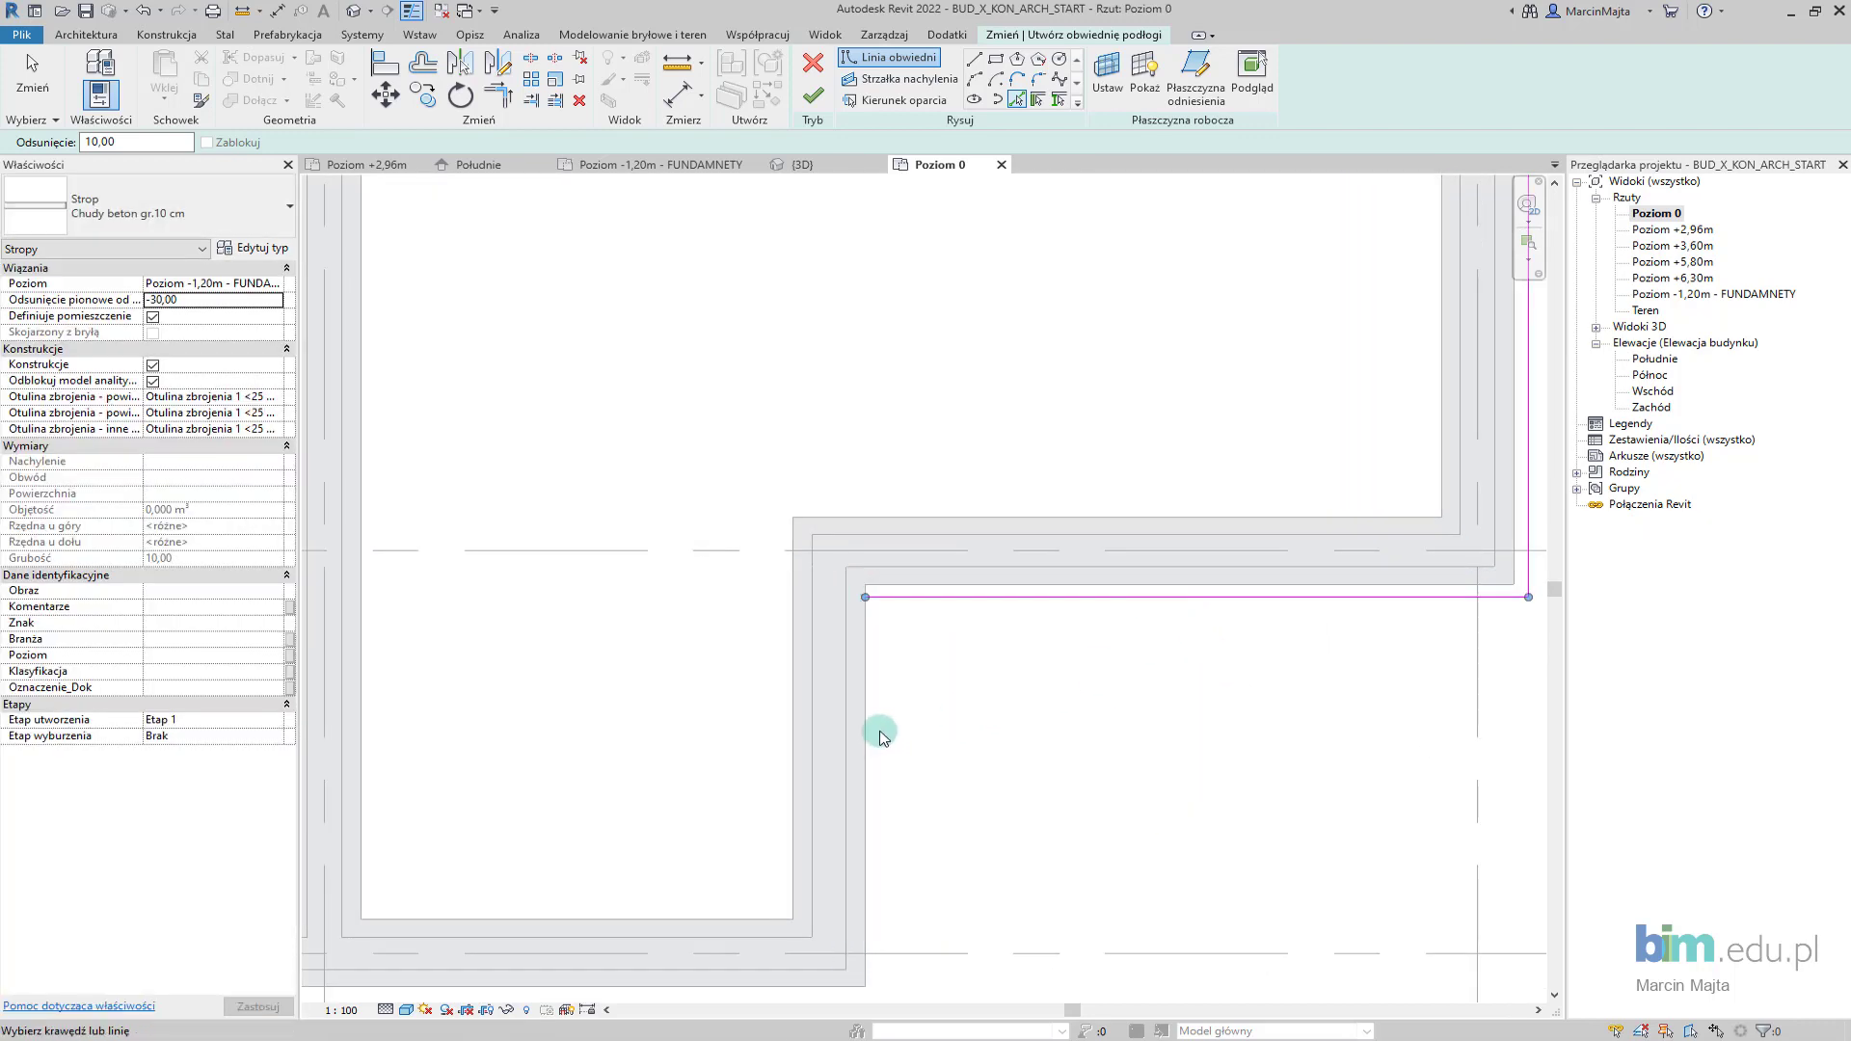
{"action": "left_click", "coordinate": [872, 735]}
{"action": "scroll", "coordinate": [954, 764], "scroll_direction": "down", "scroll_amount": 1}
{"action": "middle_click_drag", "start_coordinate": [954, 764], "coordinate": [1078, 624]}
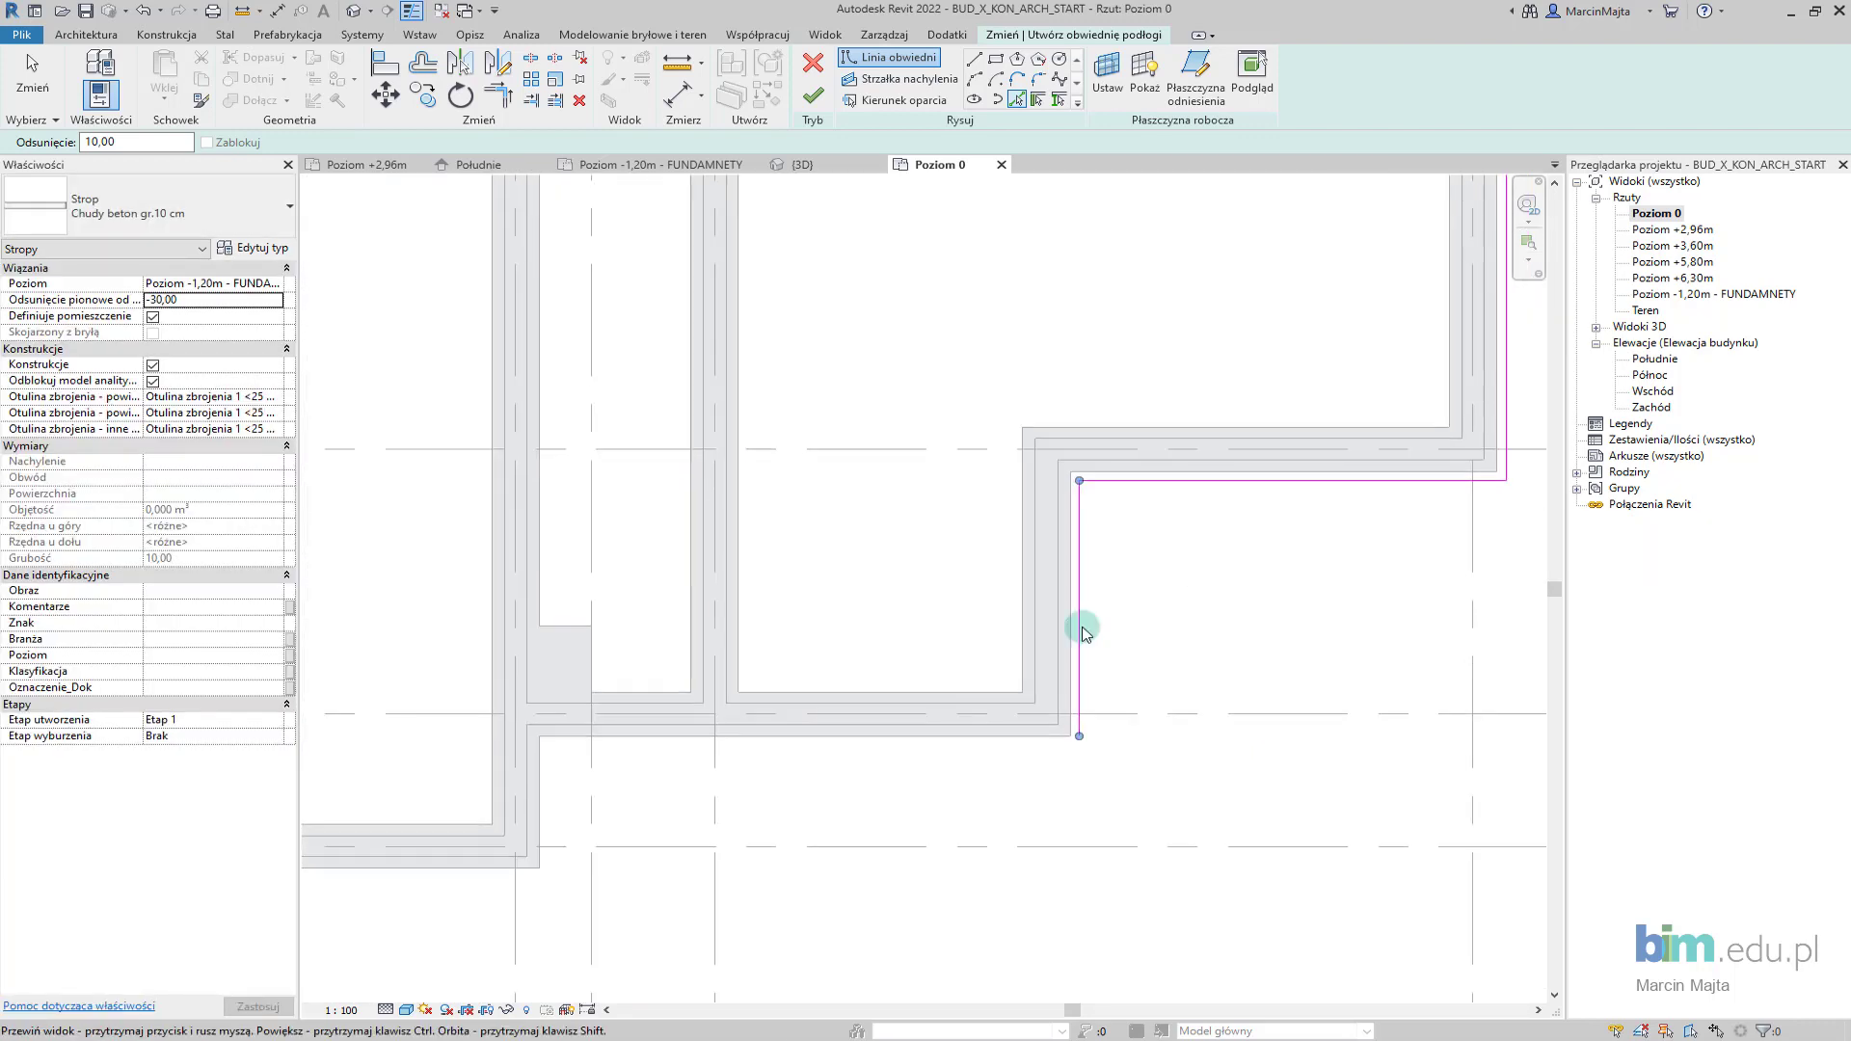
{"action": "left_click", "coordinate": [914, 740]}
{"action": "left_click", "coordinate": [542, 805]}
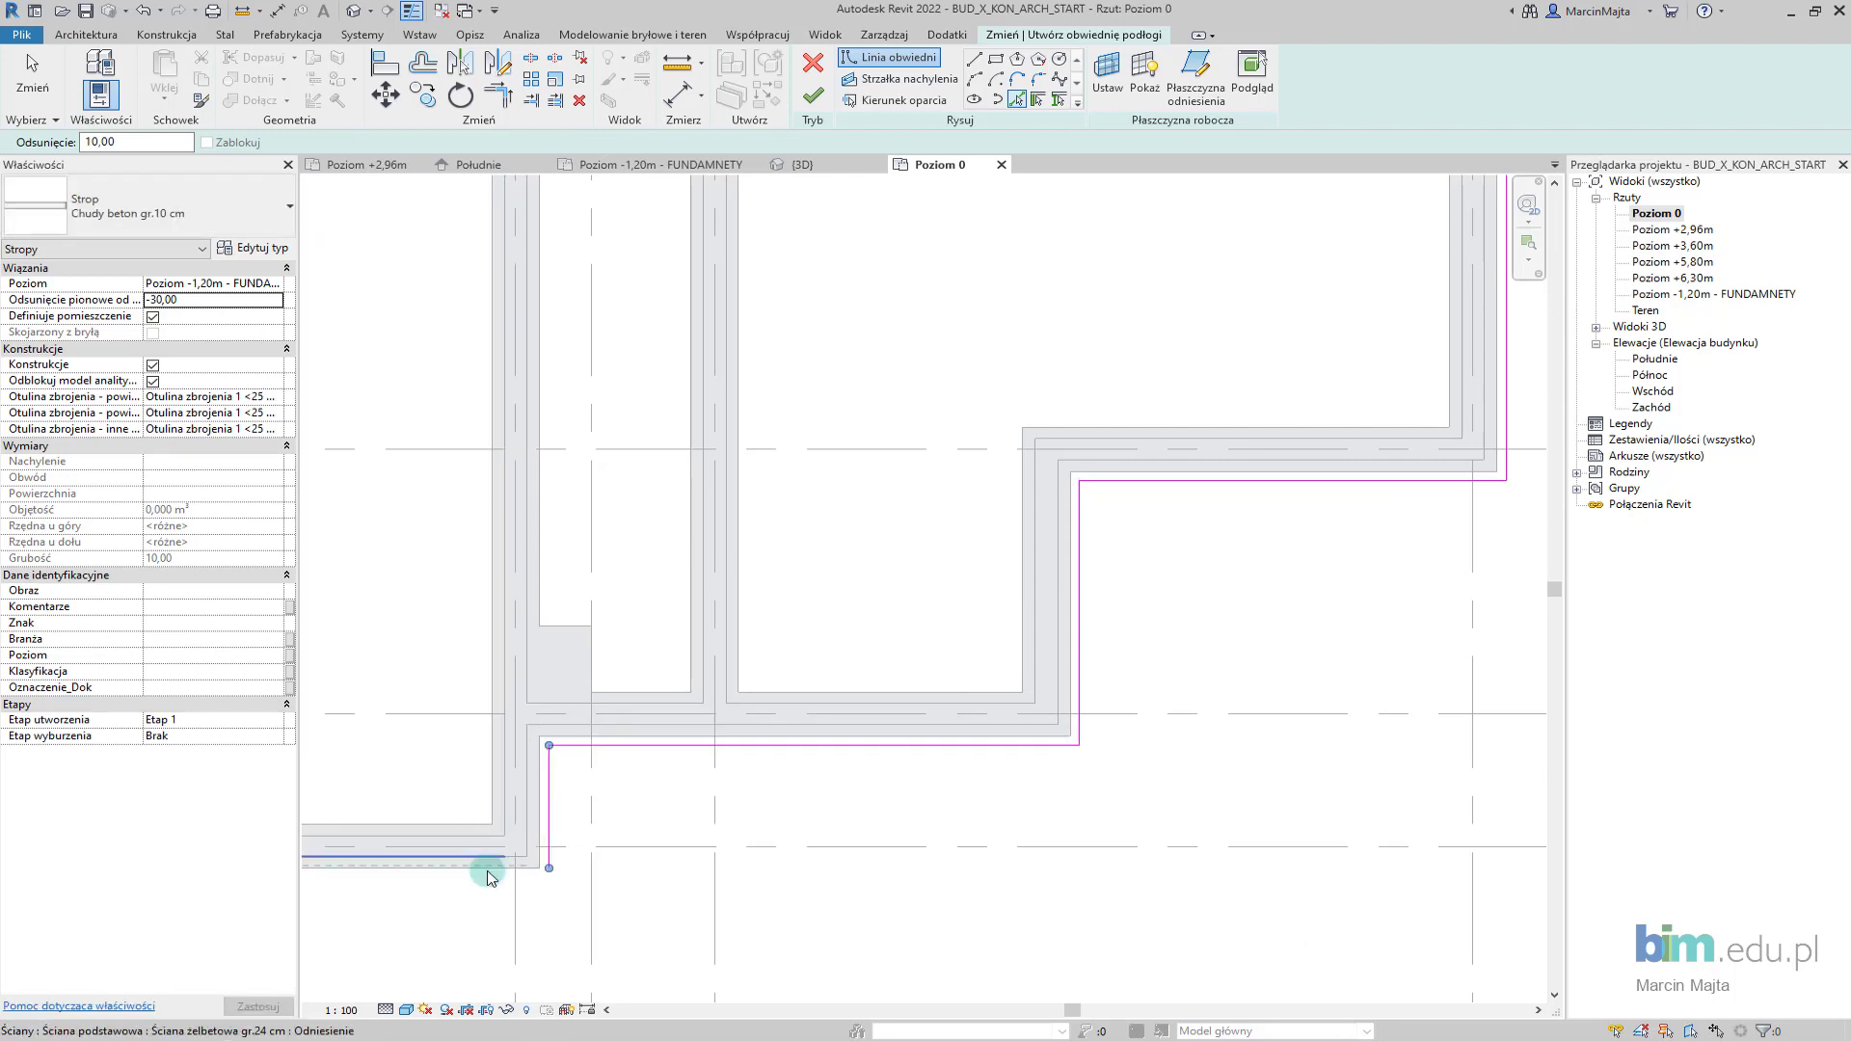
{"action": "left_click", "coordinate": [472, 864]}
{"action": "middle_click_drag", "start_coordinate": [461, 858], "coordinate": [1083, 604]}
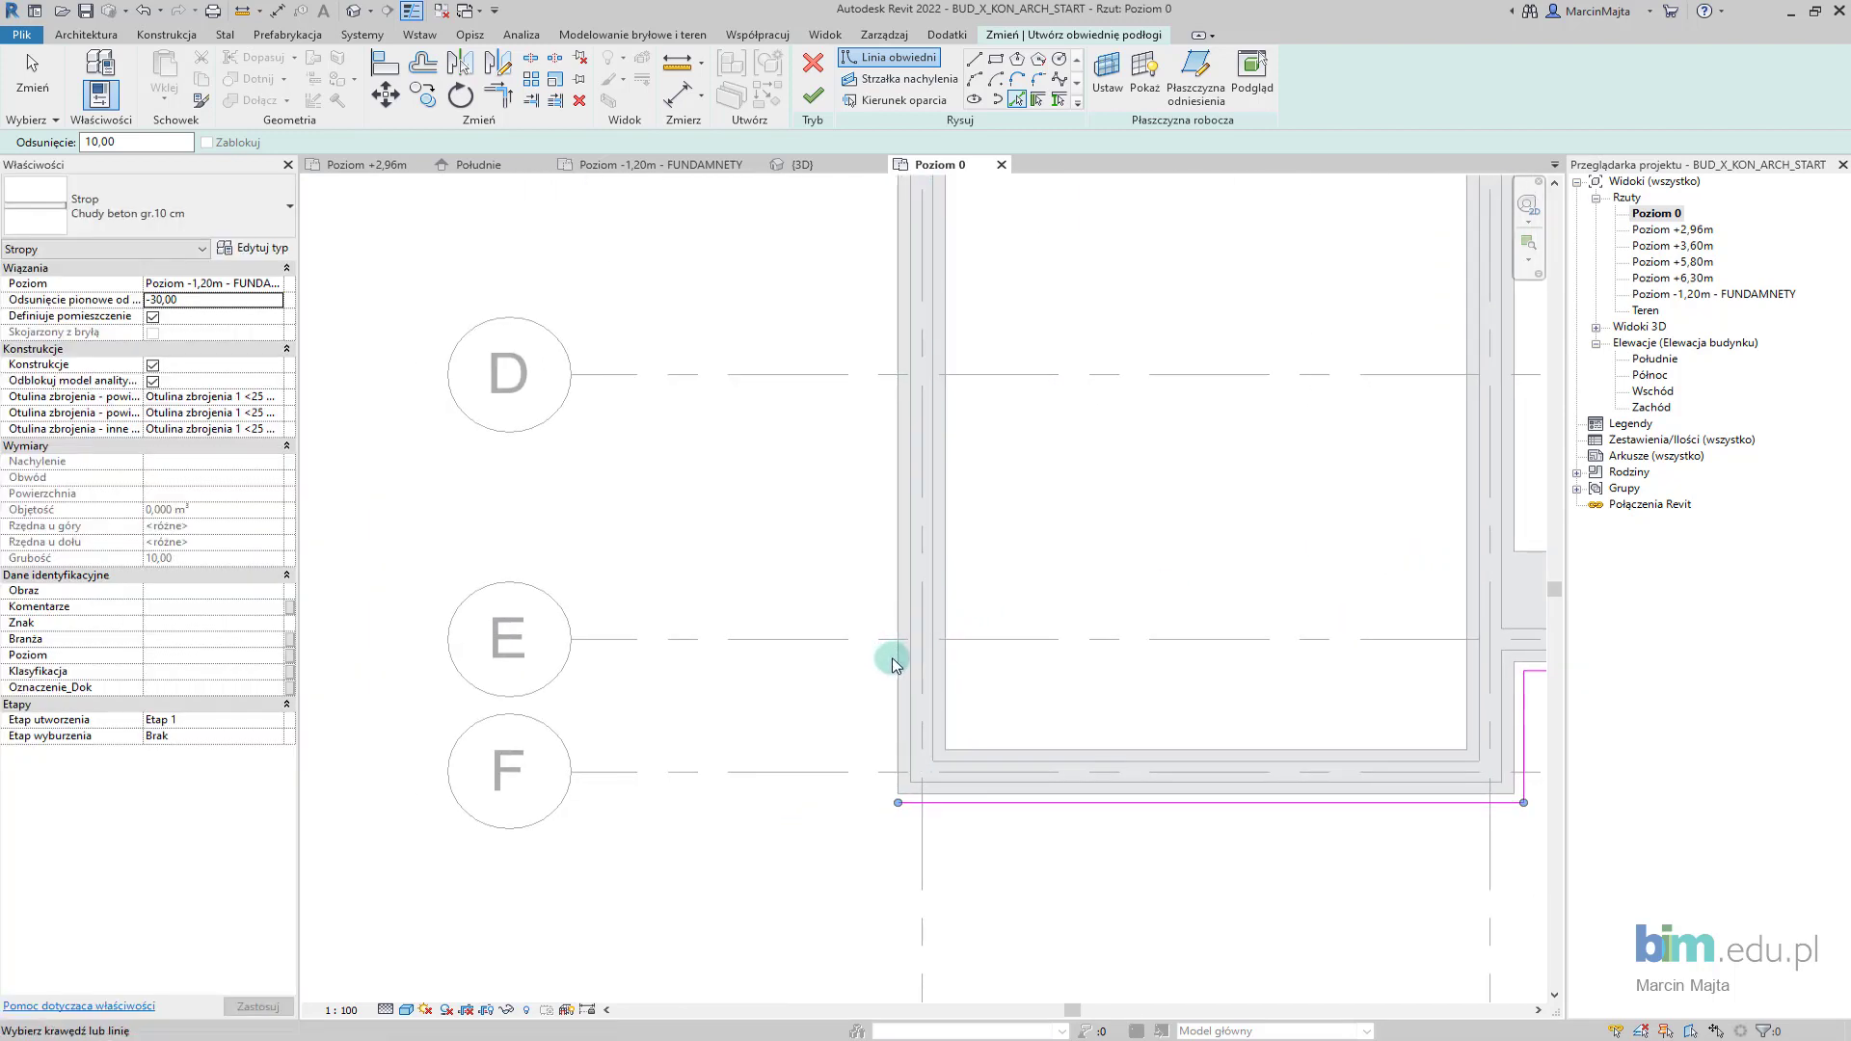
{"action": "left_click", "coordinate": [906, 603]}
{"action": "scroll", "coordinate": [954, 559], "scroll_direction": "down", "scroll_amount": 2}
{"action": "middle_click_drag", "start_coordinate": [964, 282], "coordinate": [958, 591]}
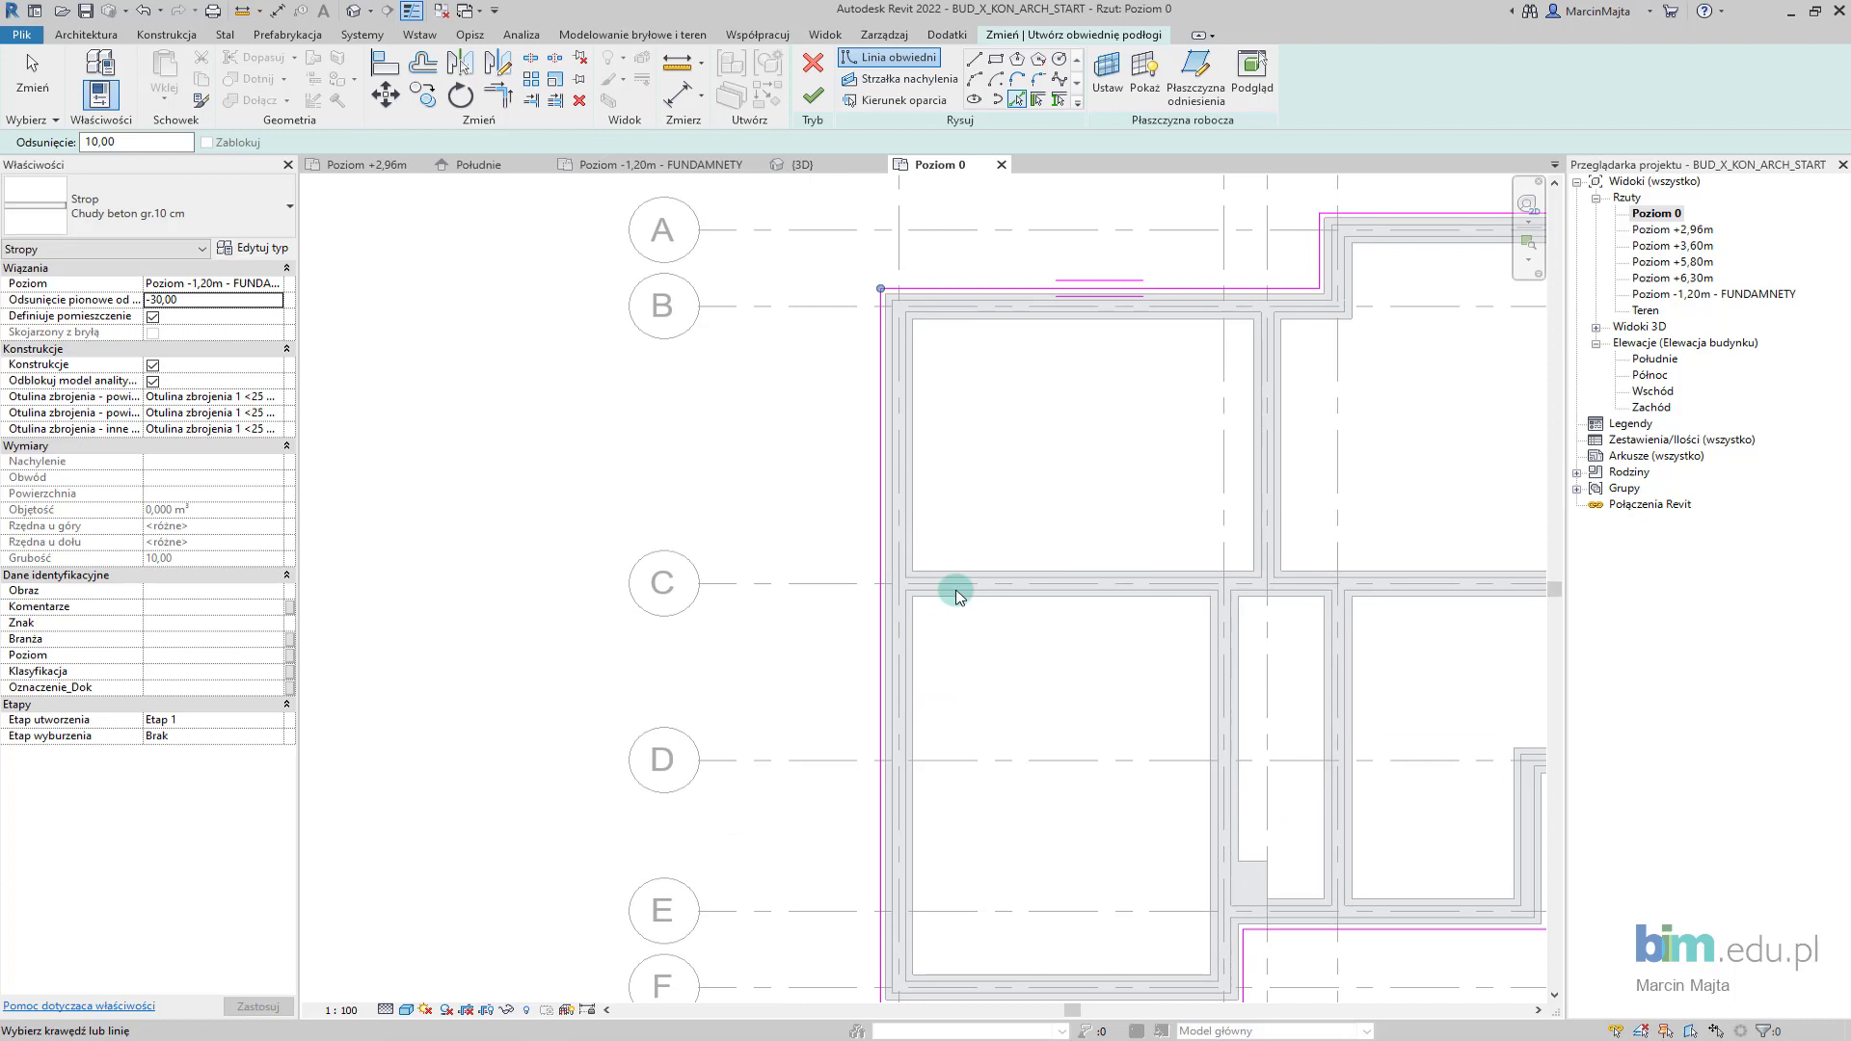
{"action": "left_click", "coordinate": [918, 453]}
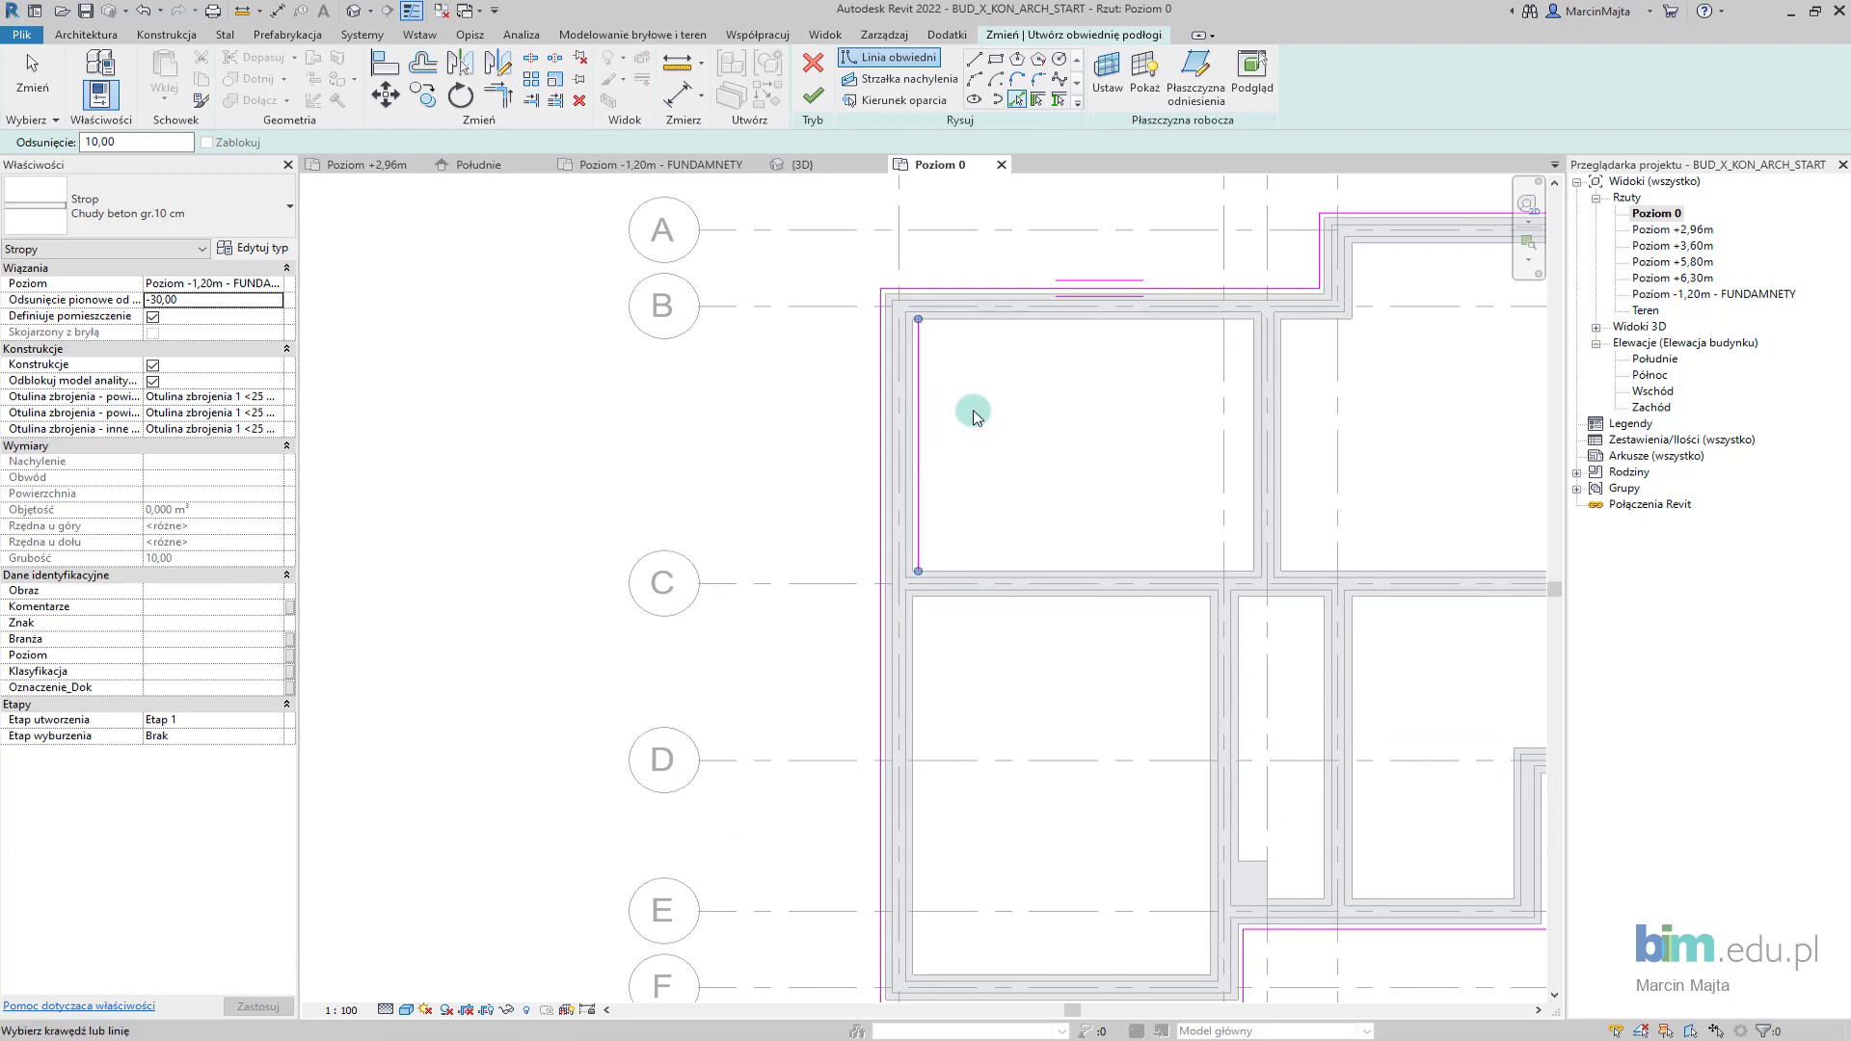
Close the first cell's boundary and trace all four edges of the lower cell
{"action": "left_click", "coordinate": [1025, 326]}
{"action": "left_click", "coordinate": [1252, 429]}
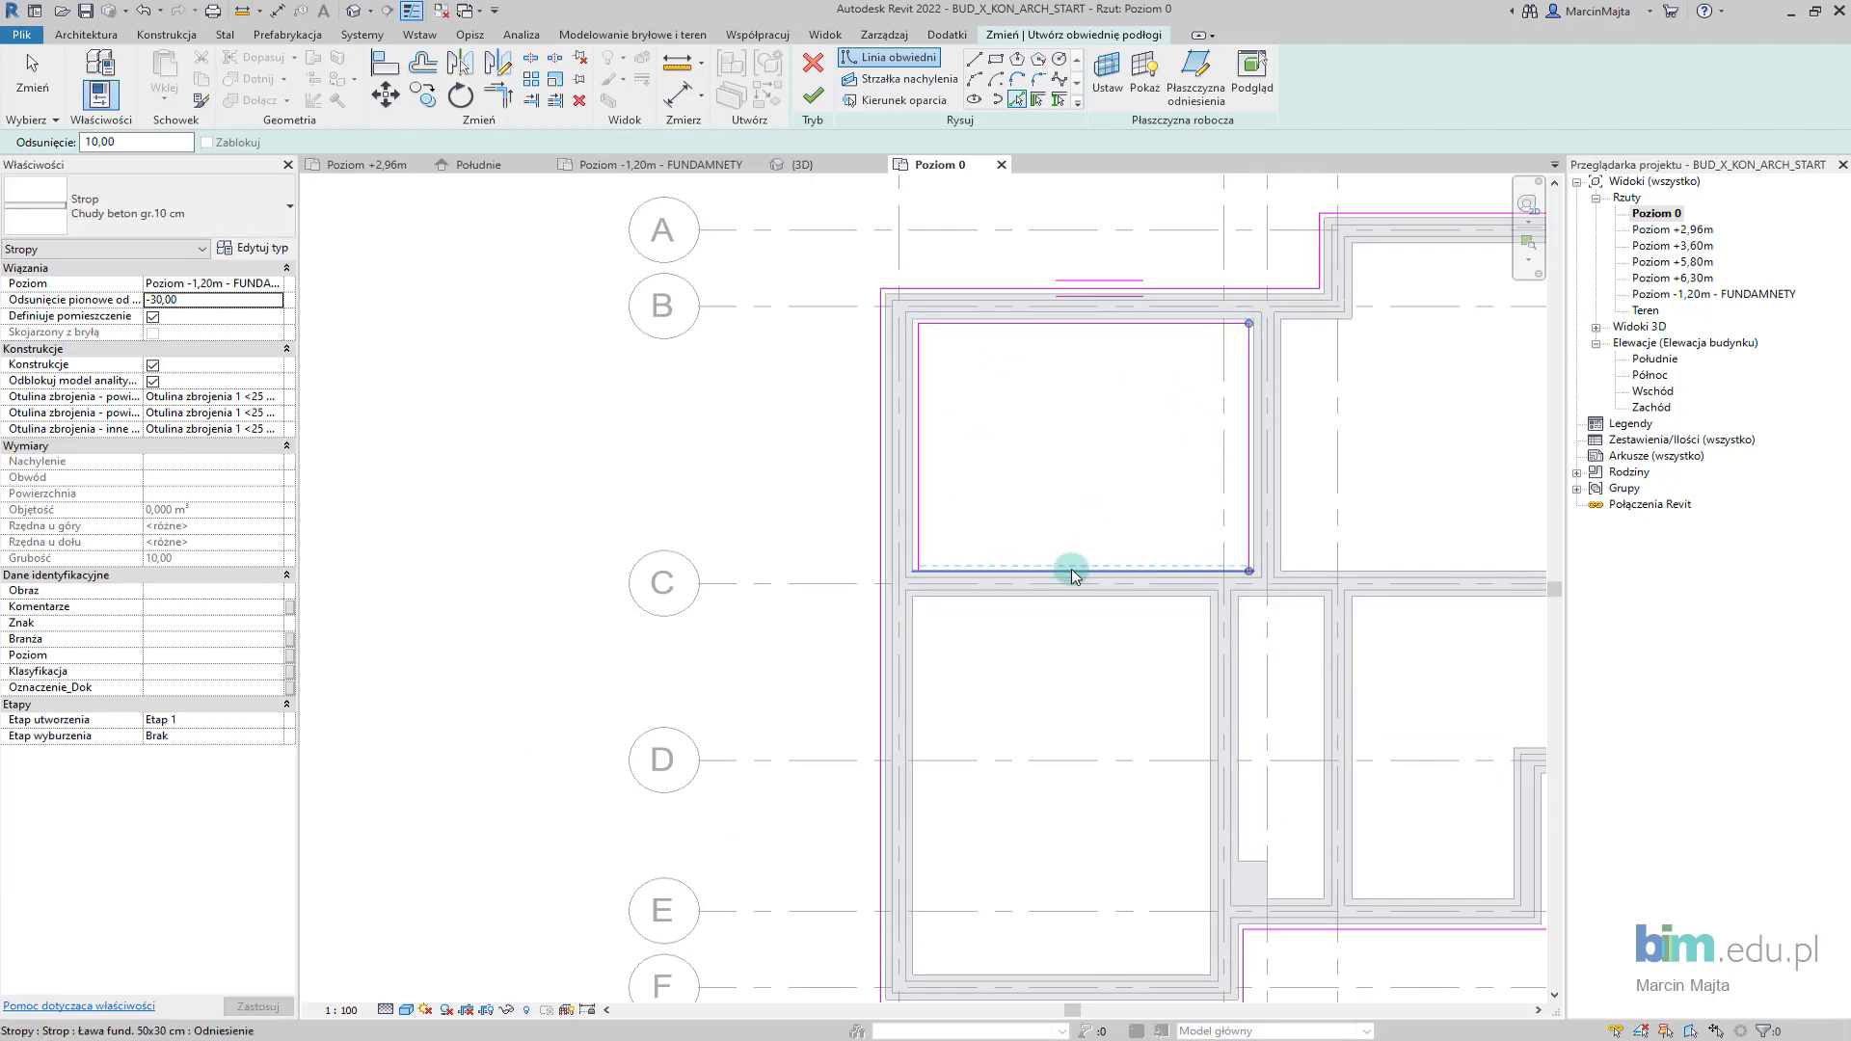
{"action": "left_click", "coordinate": [1075, 566]}
{"action": "left_click", "coordinate": [920, 680]}
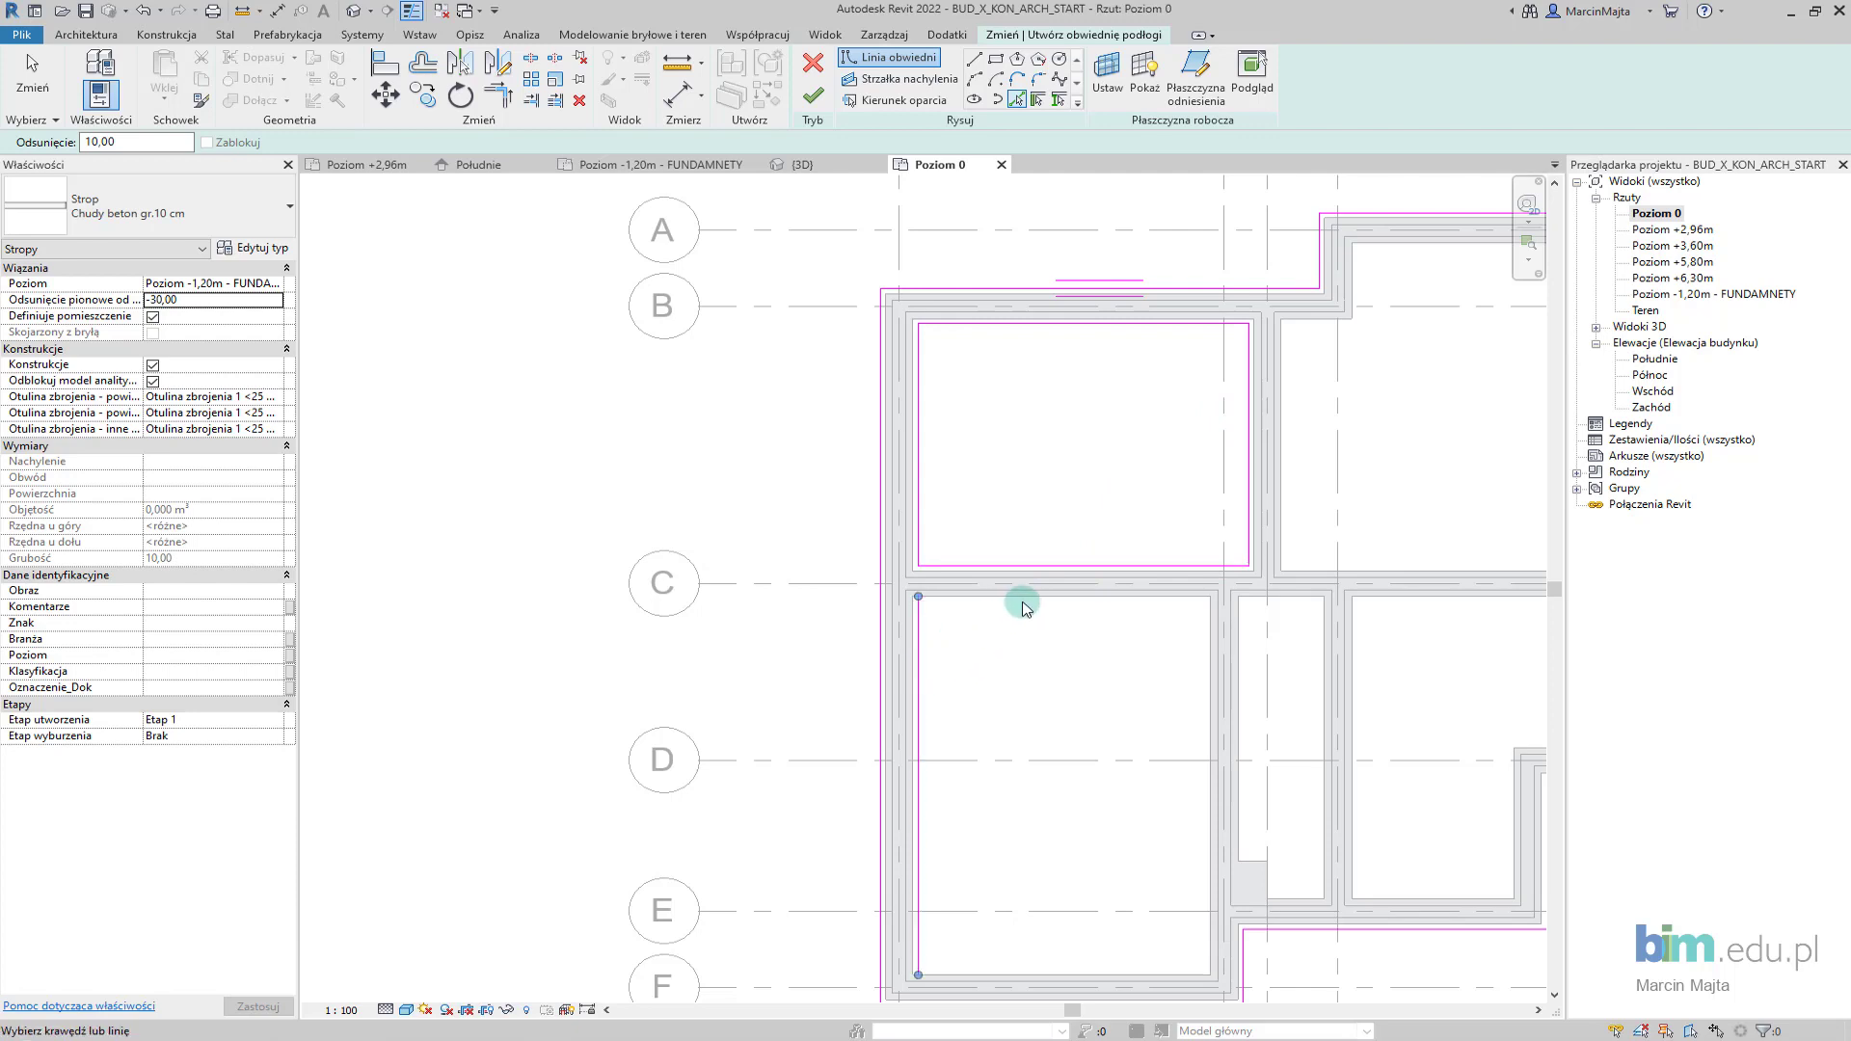
{"action": "left_click", "coordinate": [1094, 651]}
{"action": "left_click", "coordinate": [1205, 690]}
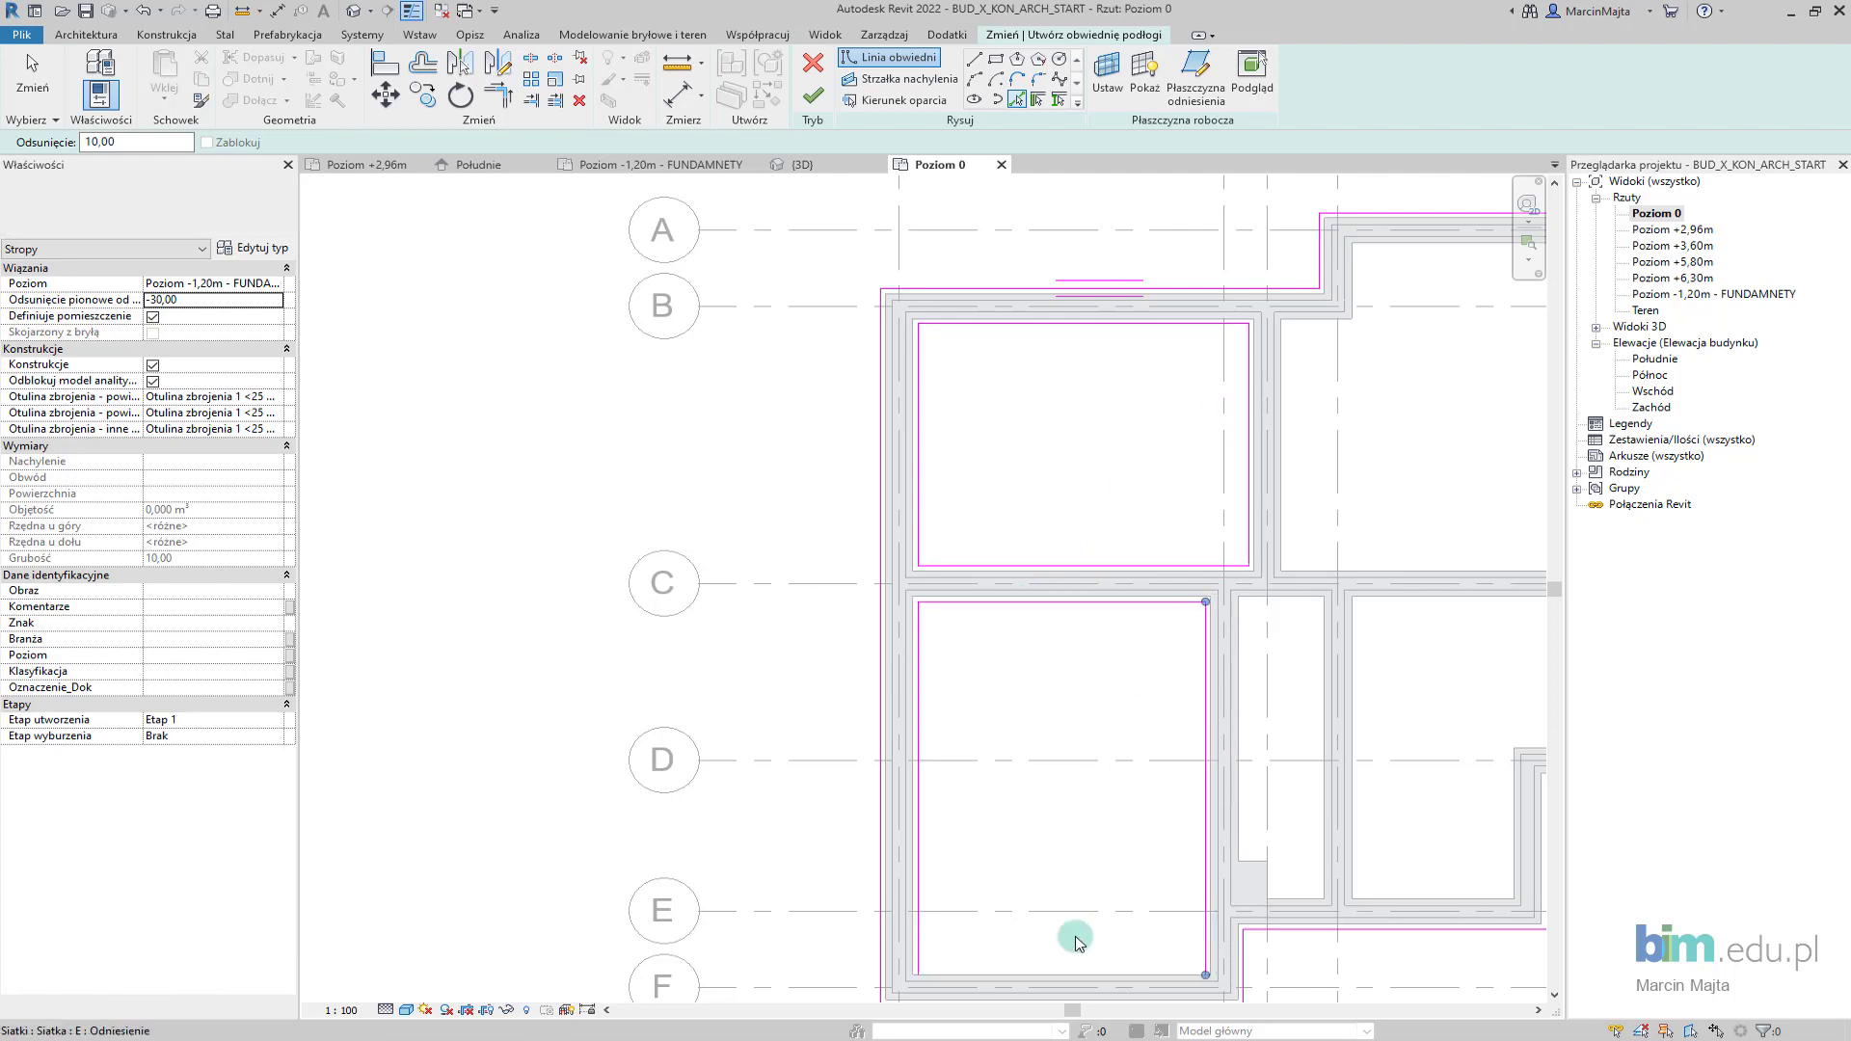
{"action": "left_click", "coordinate": [1094, 971]}
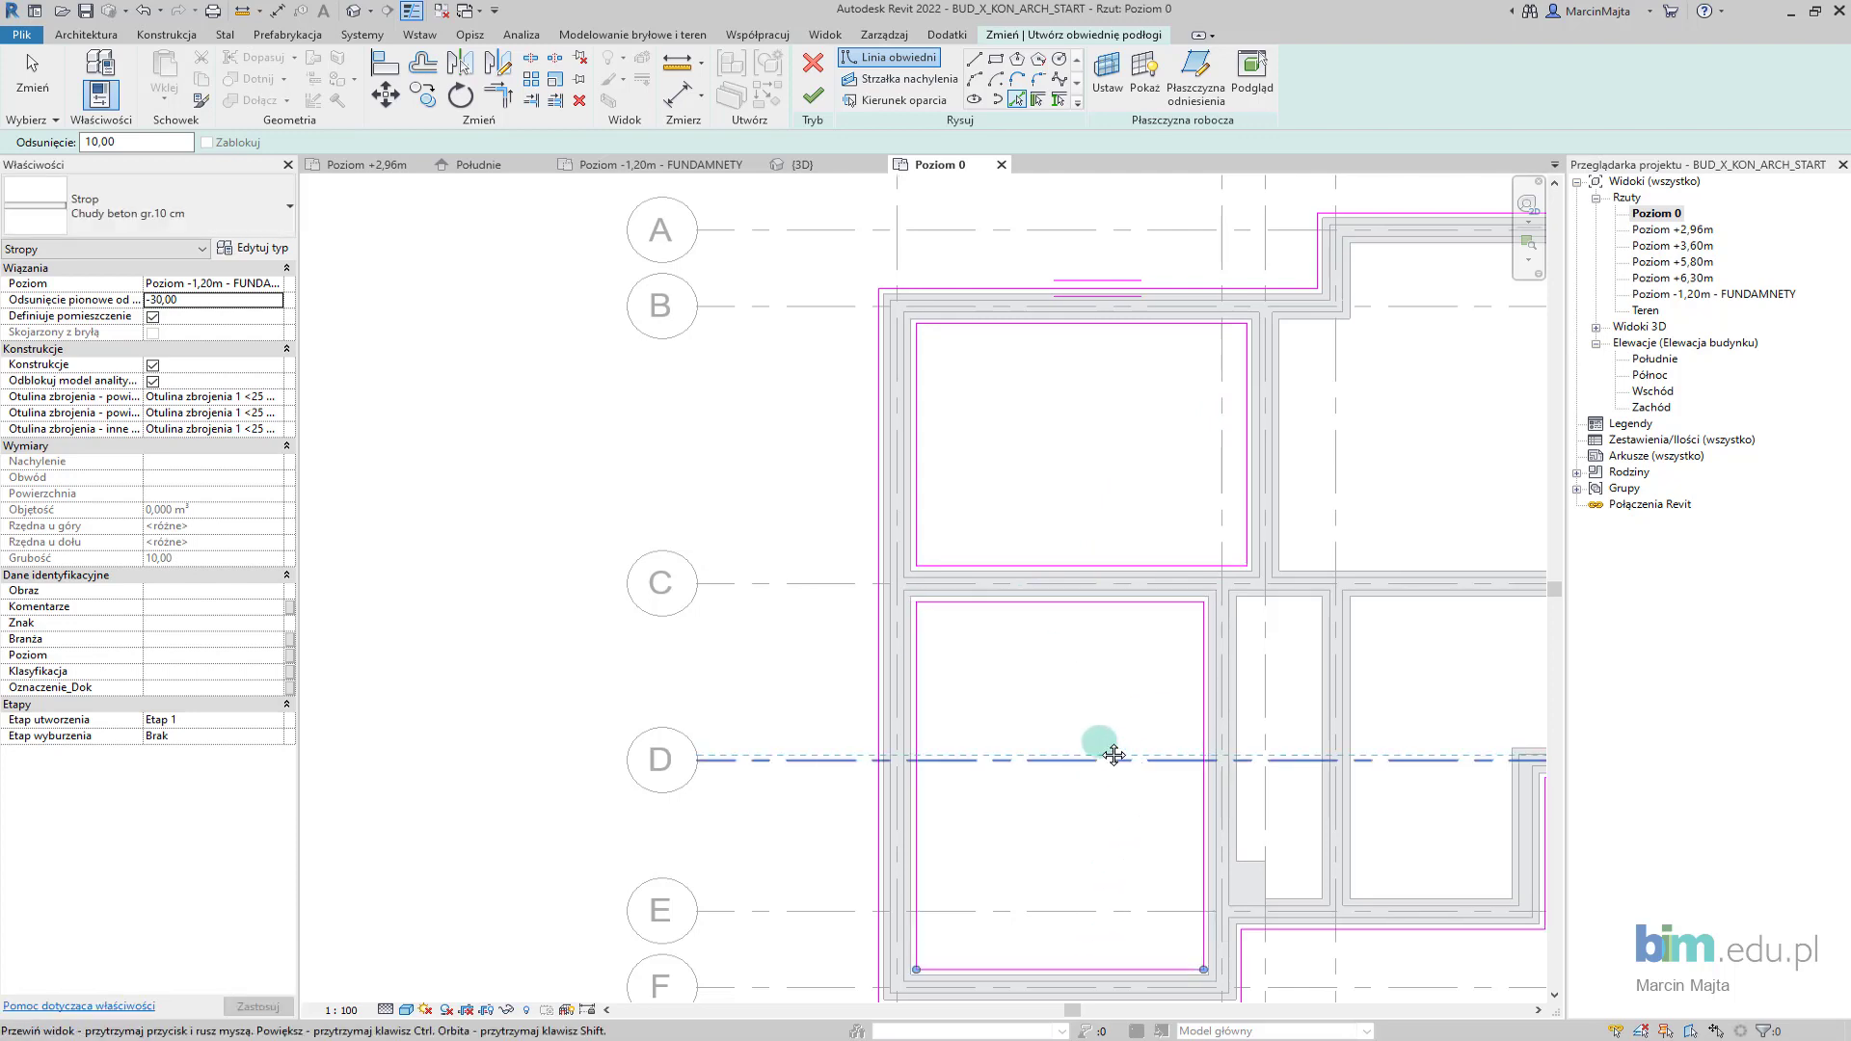
{"action": "scroll", "coordinate": [1099, 754], "scroll_direction": "up", "scroll_amount": 1}
{"action": "scroll", "coordinate": [1024, 761], "scroll_direction": "up", "scroll_amount": 1}
Trace the narrow cell's bottom, left, top and right inner edges
{"action": "left_click", "coordinate": [1032, 779]}
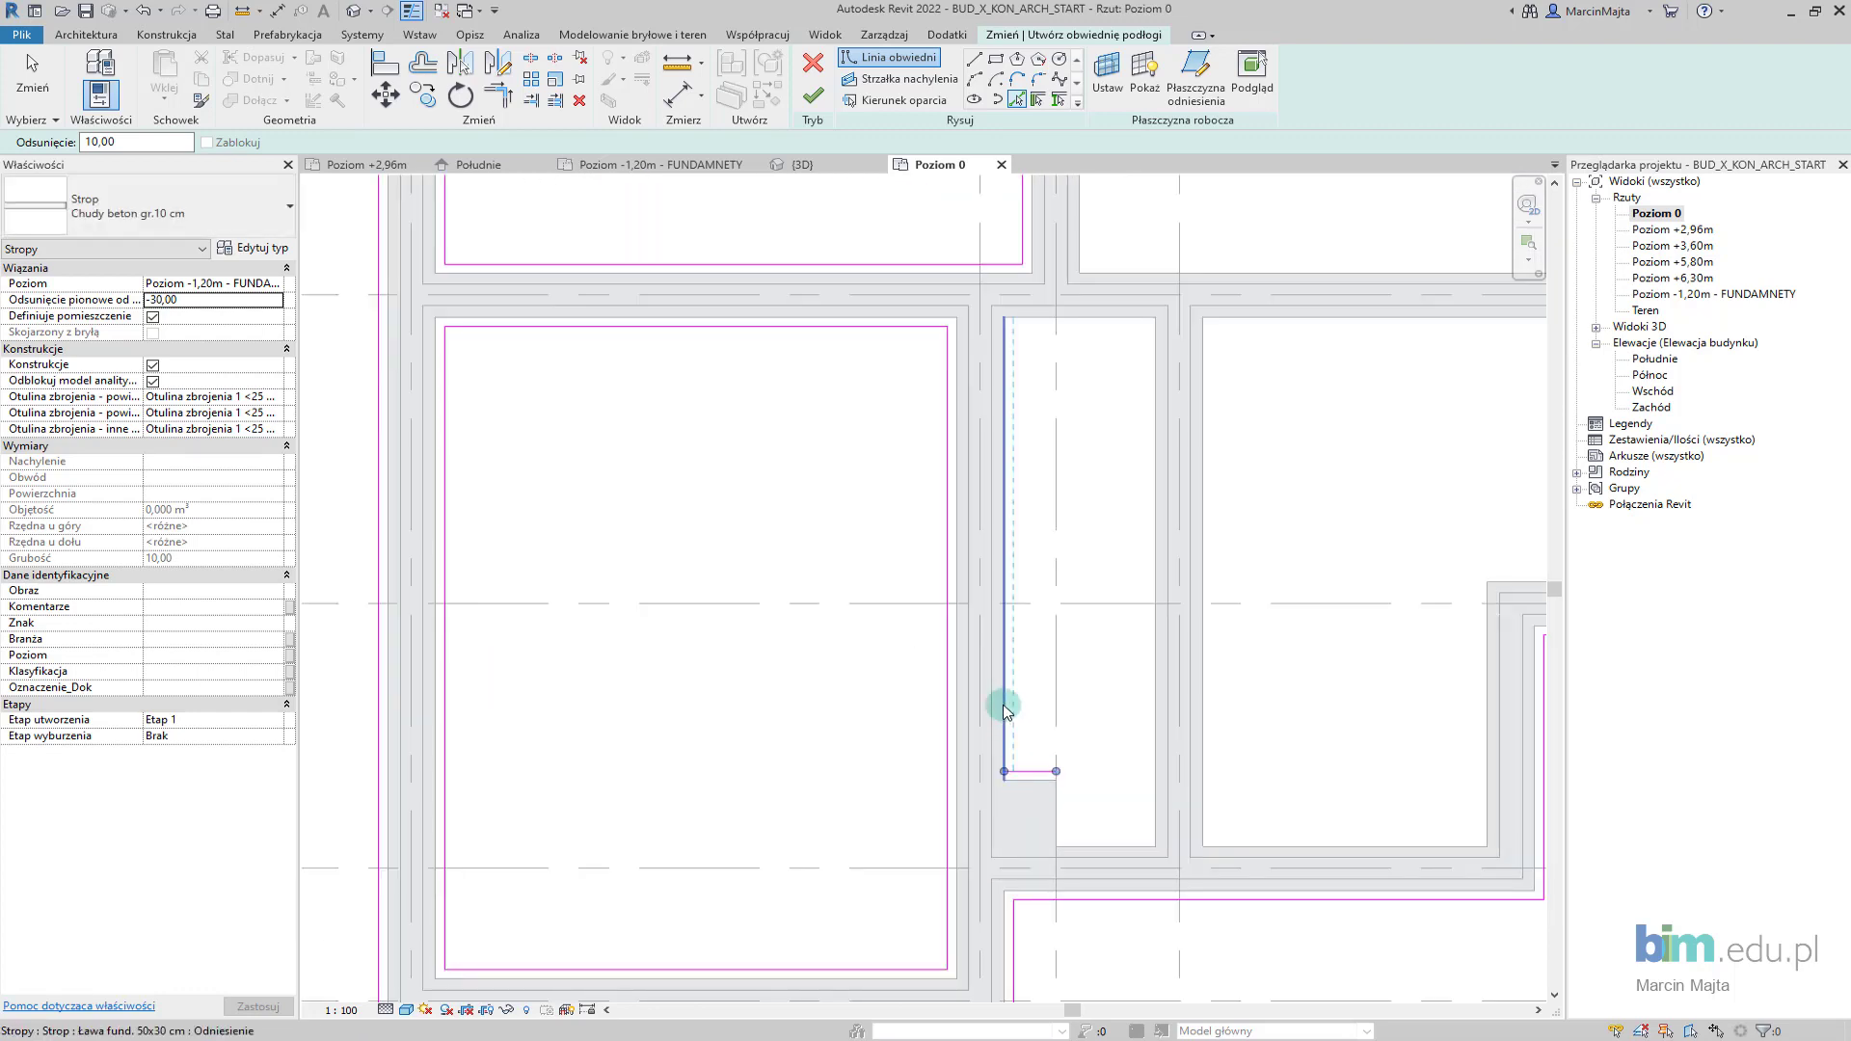
{"action": "left_click", "coordinate": [1001, 694]}
{"action": "left_click", "coordinate": [1121, 333]}
{"action": "left_click", "coordinate": [1147, 404]}
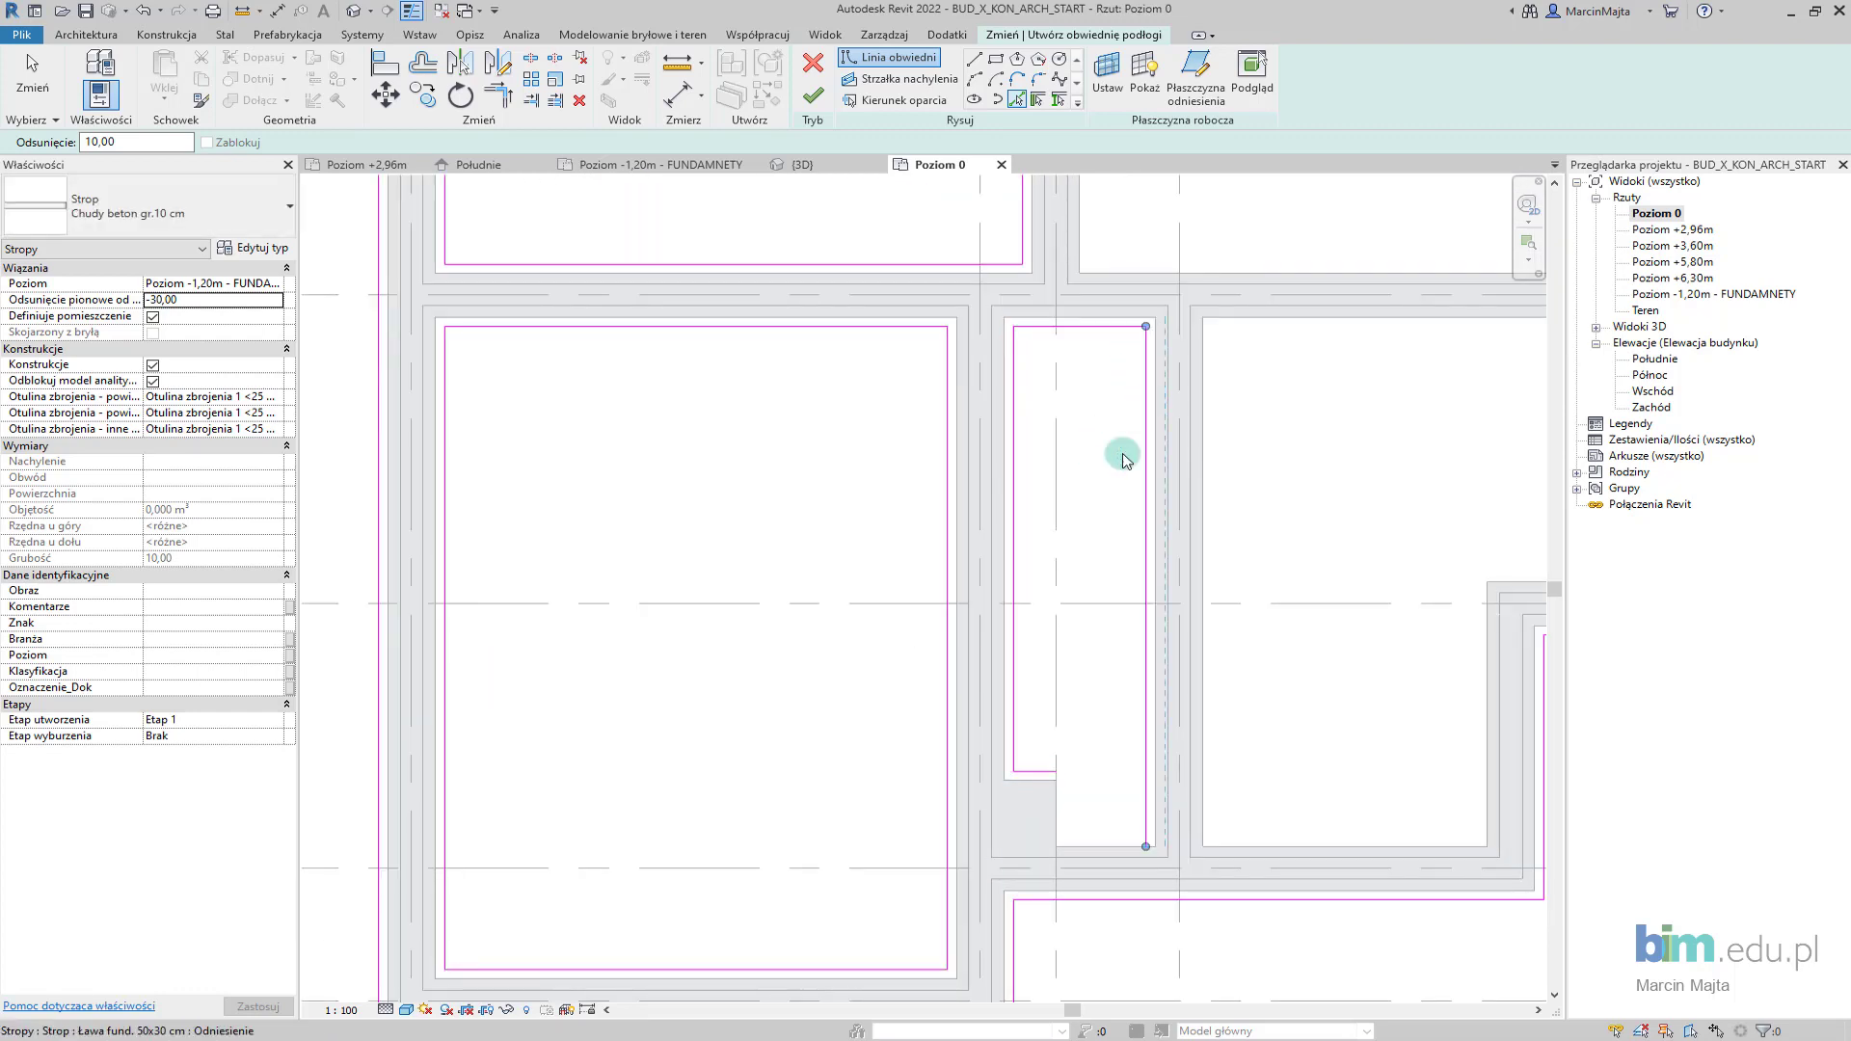
{"action": "left_click", "coordinate": [1095, 846]}
{"action": "left_click", "coordinate": [1058, 806]}
{"action": "scroll", "coordinate": [1060, 606], "scroll_direction": "down", "scroll_amount": 1}
{"action": "middle_click_drag", "start_coordinate": [1061, 605], "coordinate": [902, 901]}
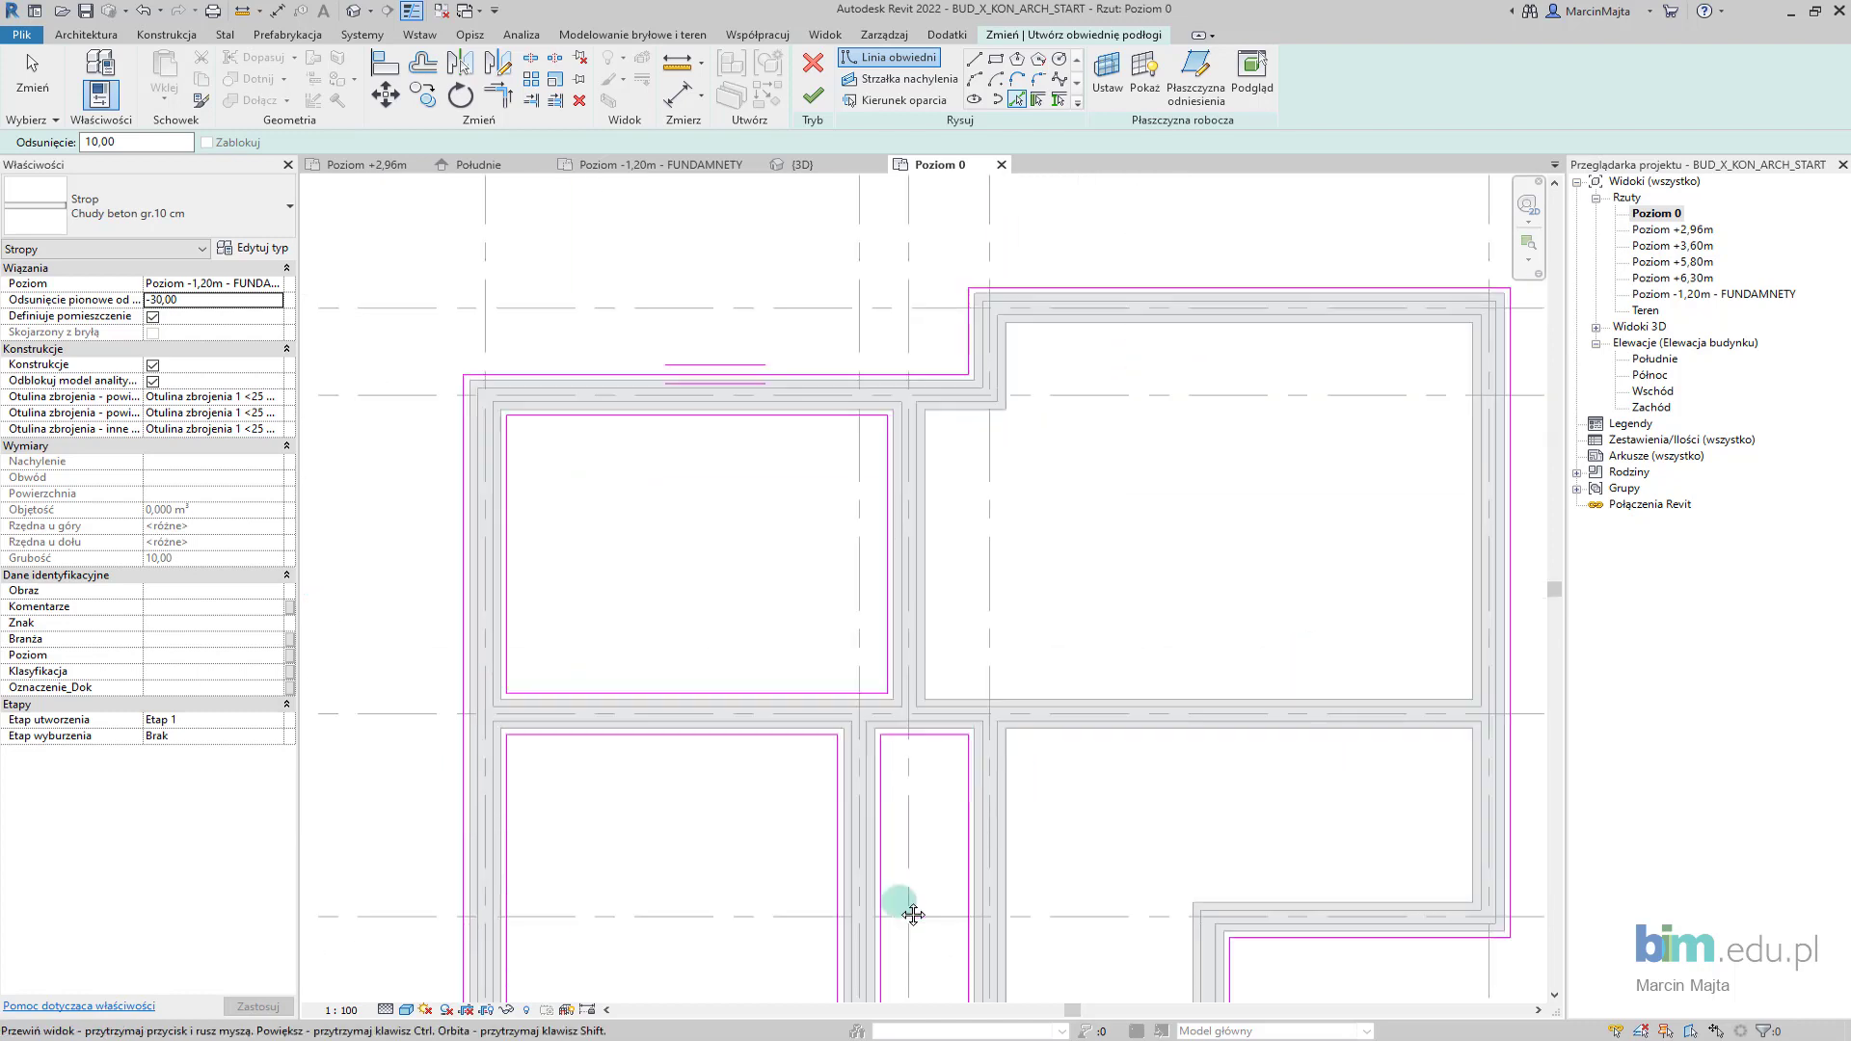
{"action": "middle_click_drag", "start_coordinate": [998, 590], "coordinate": [1070, 847]}
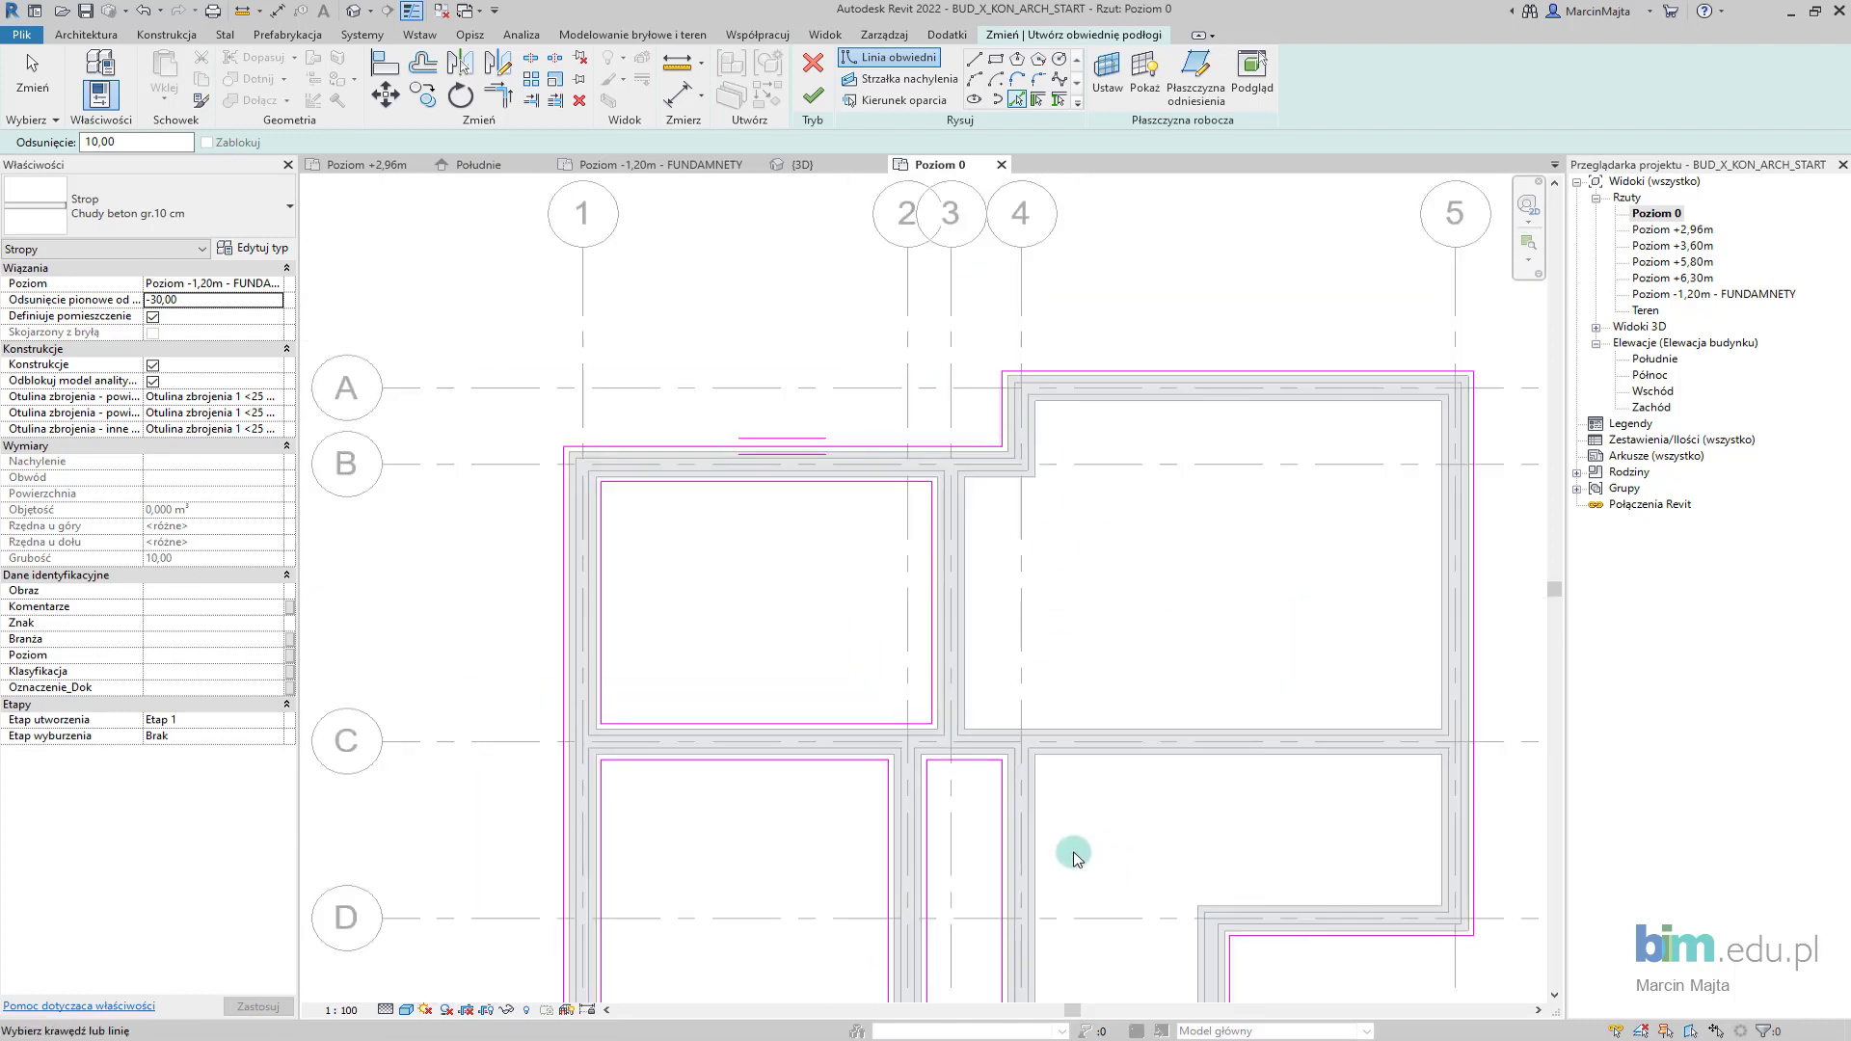
{"action": "scroll", "coordinate": [934, 691], "scroll_direction": "up", "scroll_amount": 2}
{"action": "scroll", "coordinate": [931, 746], "scroll_direction": "up", "scroll_amount": 1}
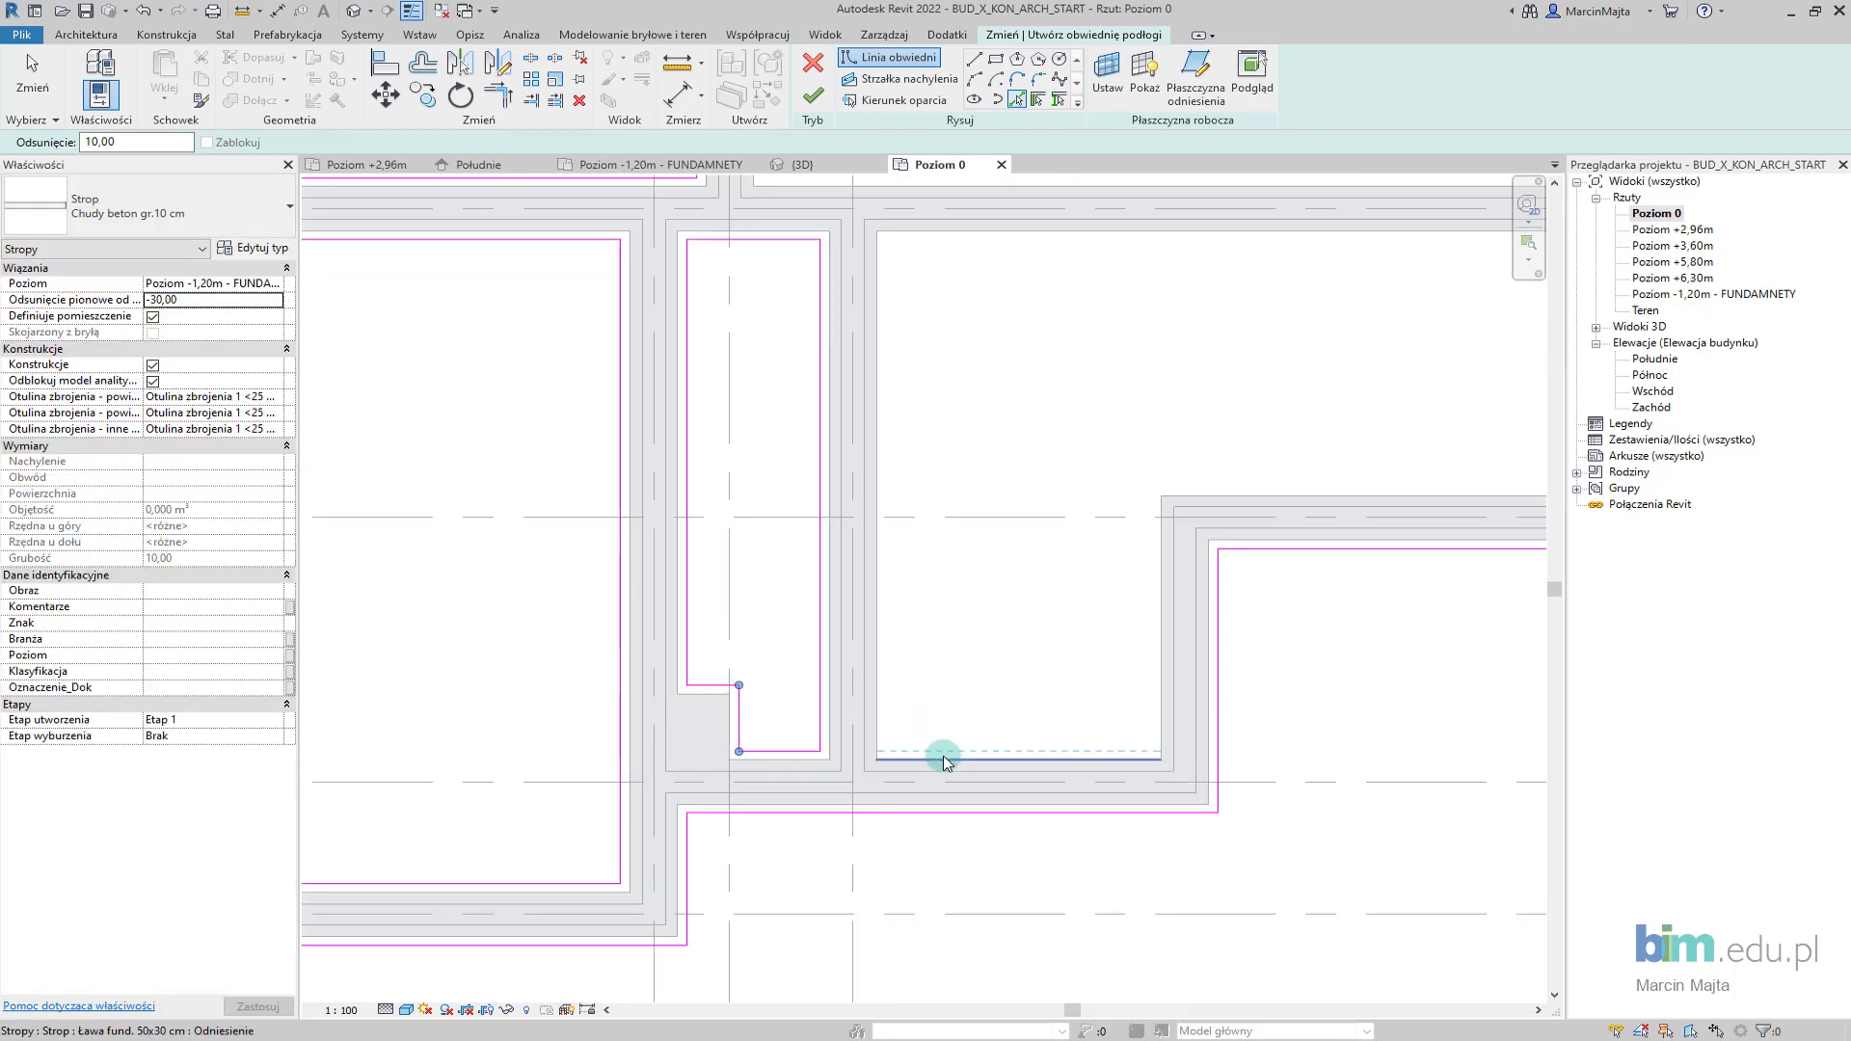
Trace the large right-hand cell's edges, including its stepped lower edge
{"action": "left_click", "coordinate": [942, 763]}
{"action": "left_click", "coordinate": [880, 658]}
{"action": "middle_click_drag", "start_coordinate": [972, 525], "coordinate": [880, 472]}
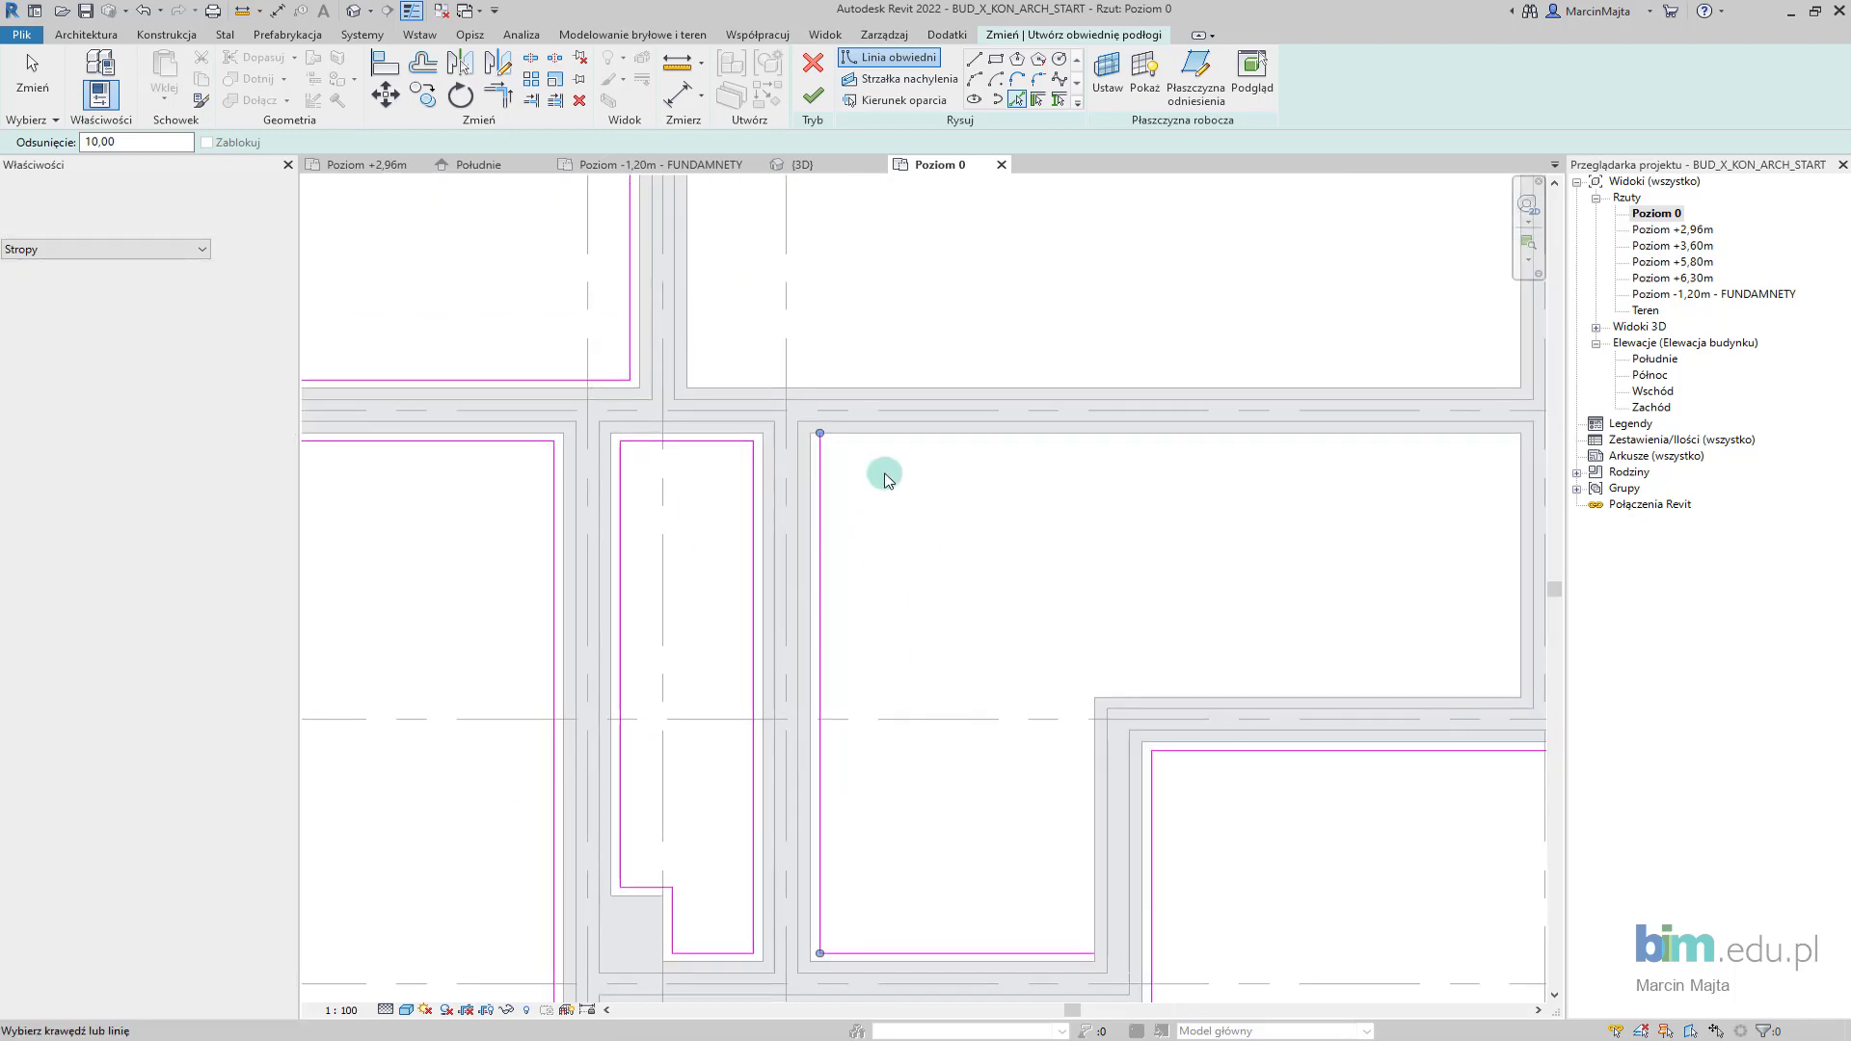
{"action": "left_click", "coordinate": [905, 425]}
{"action": "scroll", "coordinate": [1028, 570], "scroll_direction": "down", "scroll_amount": 1}
{"action": "middle_click_drag", "start_coordinate": [1028, 569], "coordinate": [824, 575]}
{"action": "scroll", "coordinate": [1096, 528], "scroll_direction": "up", "scroll_amount": 2}
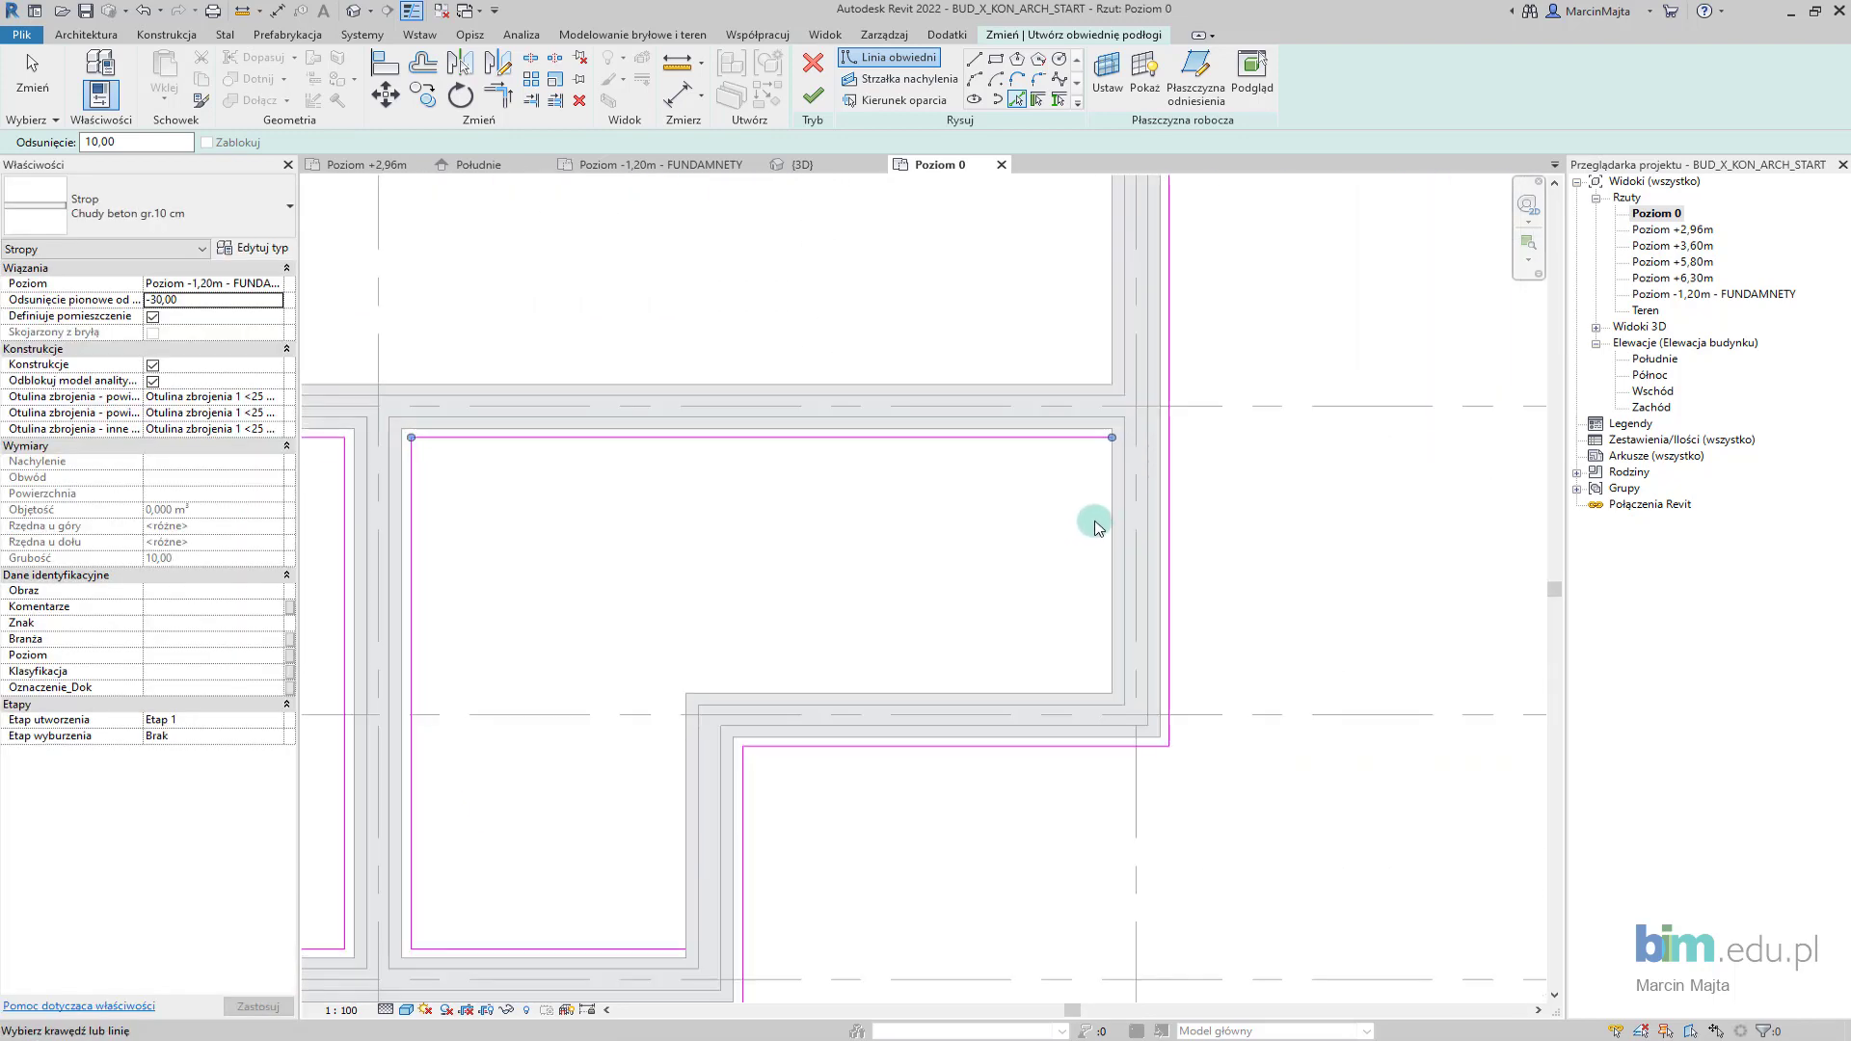
{"action": "left_click", "coordinate": [1109, 517]}
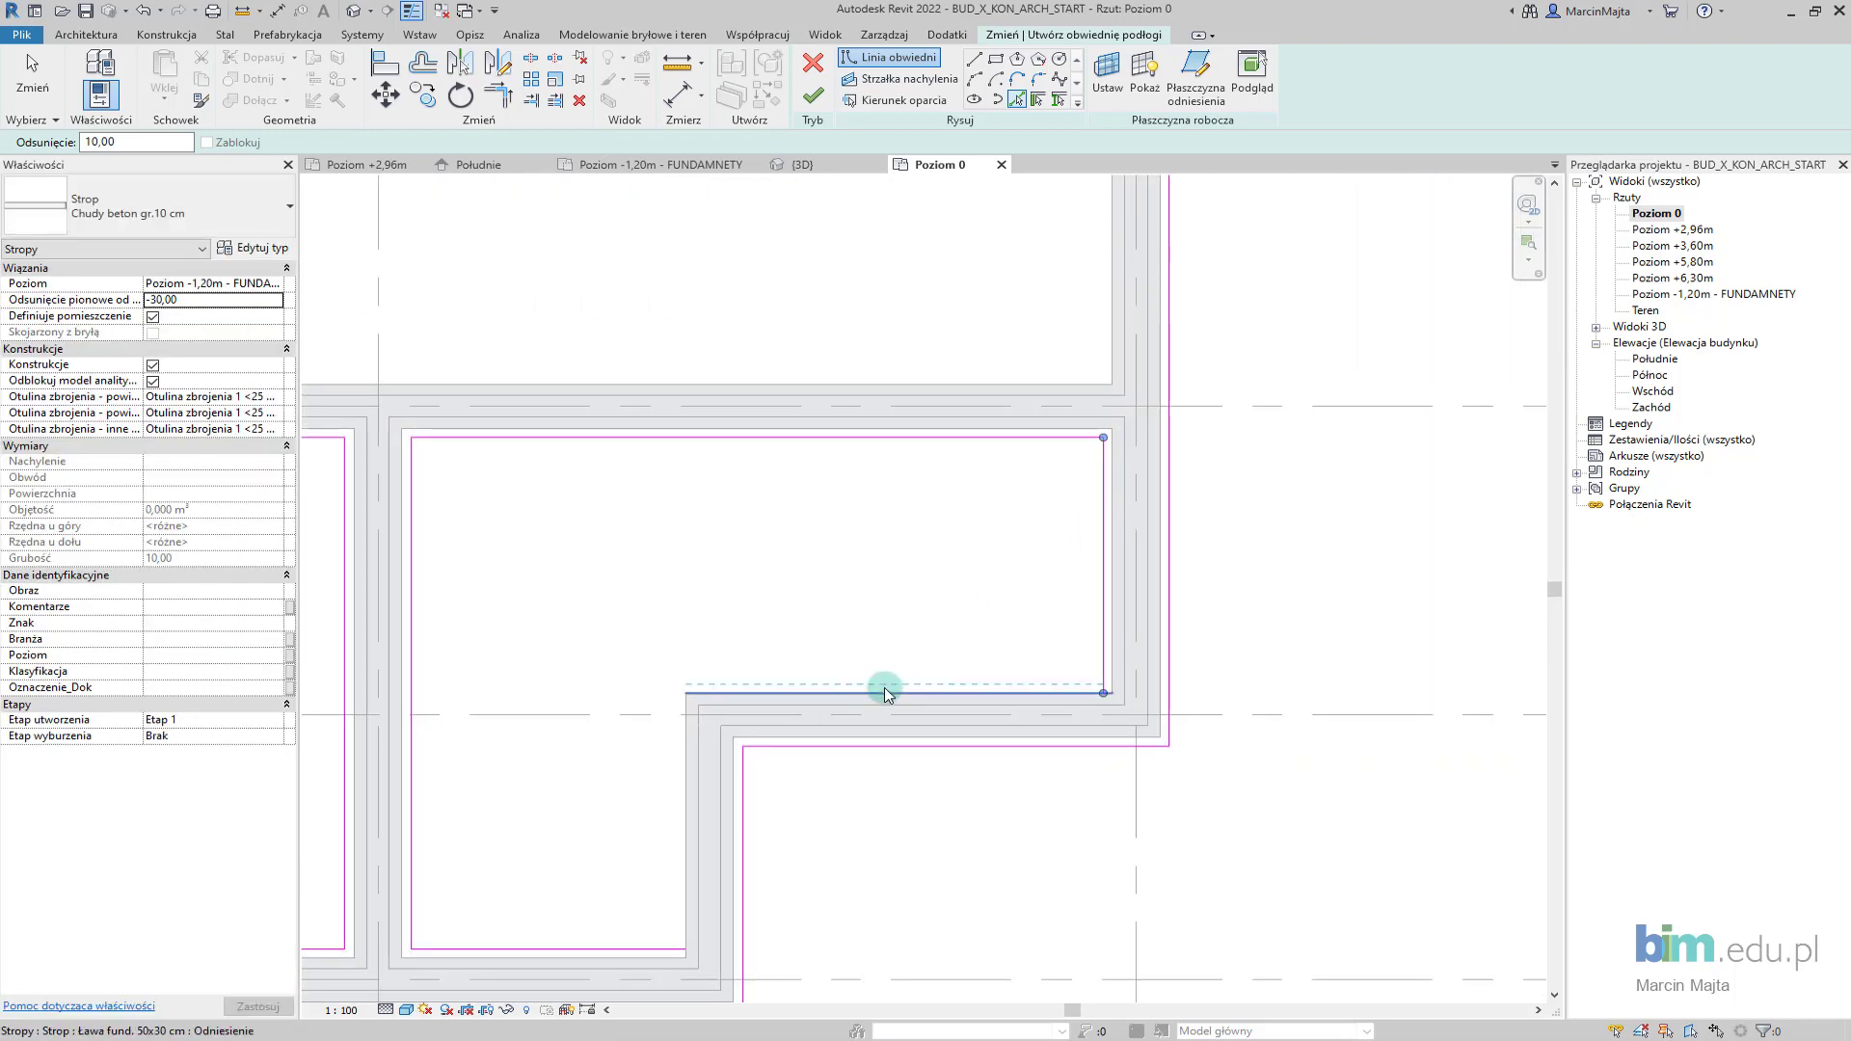
{"action": "left_click", "coordinate": [883, 687]}
{"action": "mouse_move", "coordinate": [693, 642]}
{"action": "middle_mouse_down"}
{"action": "mouse_move", "coordinate": [714, 627]}
{"action": "mouse_move", "coordinate": [1003, 682]}
{"action": "middle_mouse_up"}
{"action": "scroll", "coordinate": [1003, 682], "scroll_direction": "down", "scroll_amount": 1}
{"action": "left_click", "coordinate": [1016, 690]}
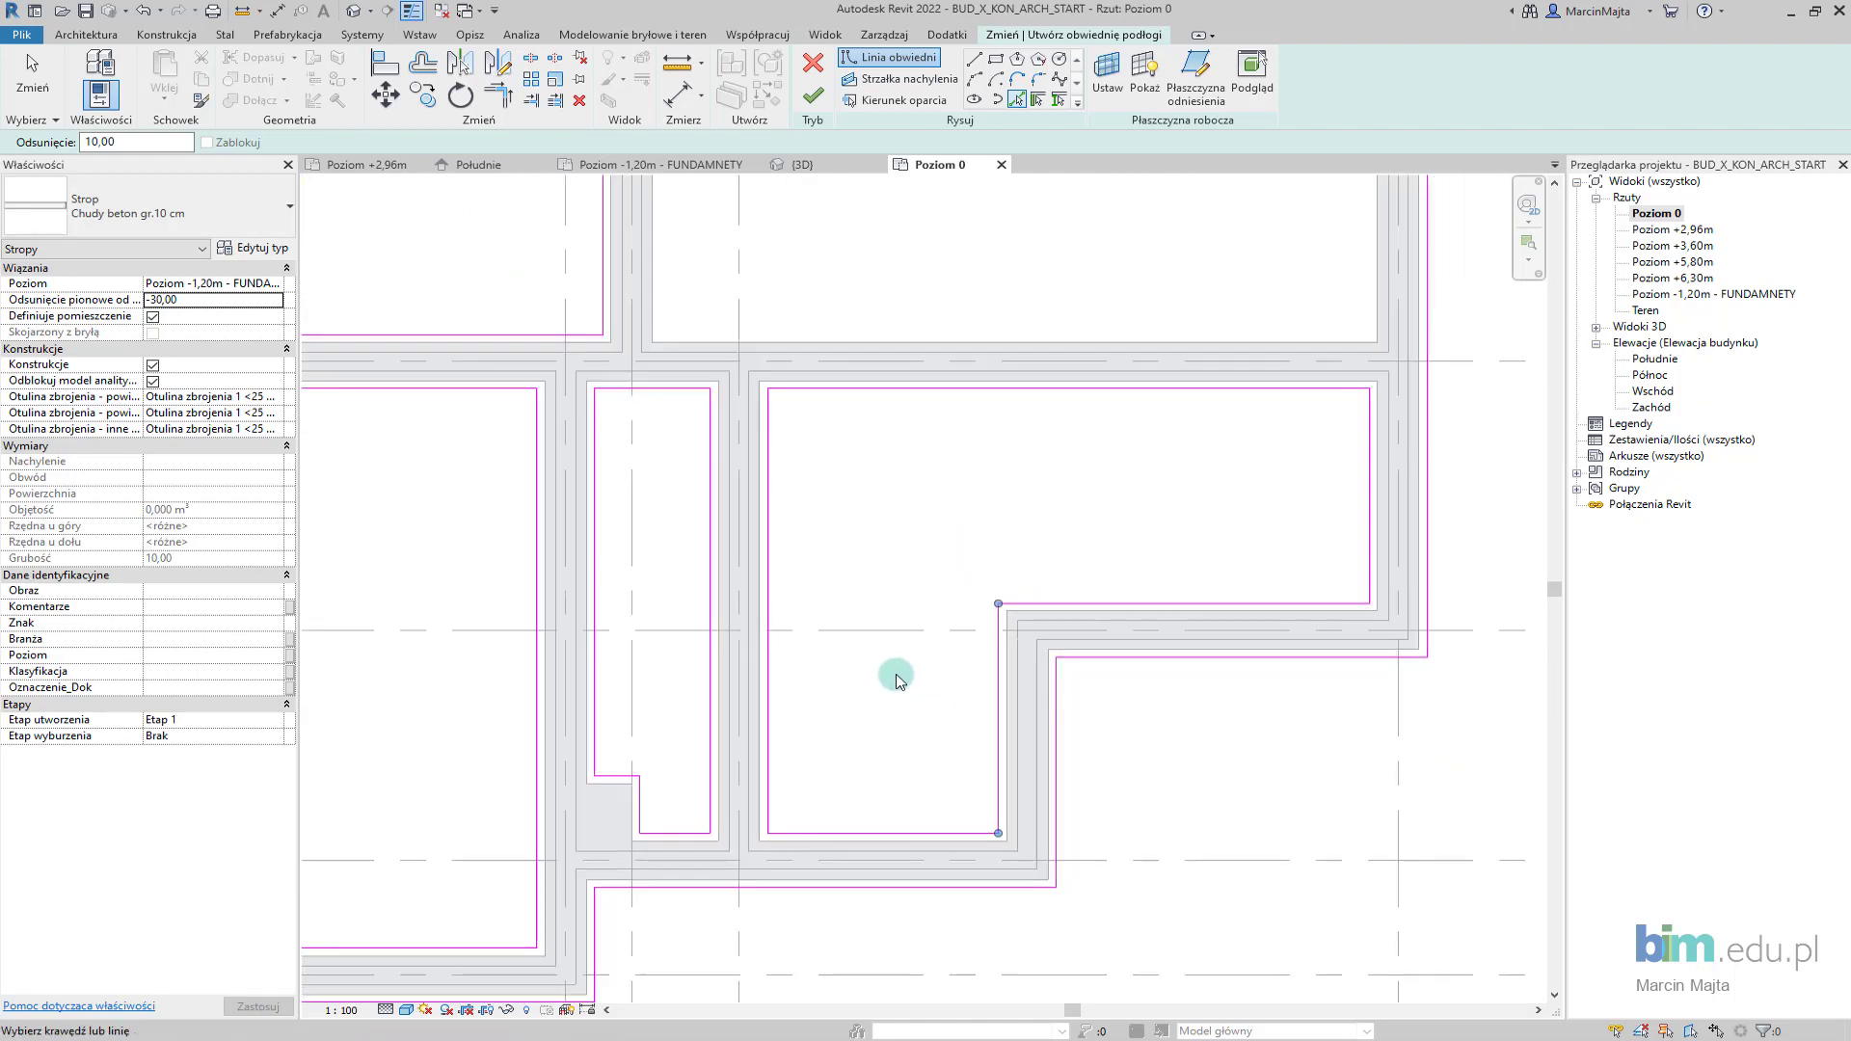
Trace the upper-right cell's edges down to grid C and finish the lean-concrete slab
{"action": "mouse_move", "coordinate": [893, 669]}
{"action": "middle_mouse_down"}
{"action": "mouse_move", "coordinate": [717, 576]}
{"action": "mouse_move", "coordinate": [798, 612]}
{"action": "mouse_move", "coordinate": [661, 607]}
{"action": "mouse_move", "coordinate": [827, 397]}
{"action": "mouse_move", "coordinate": [840, 574]}
{"action": "middle_mouse_up"}
{"action": "scroll", "coordinate": [851, 364], "scroll_direction": "up", "scroll_amount": 1}
{"action": "left_click", "coordinate": [835, 540]}
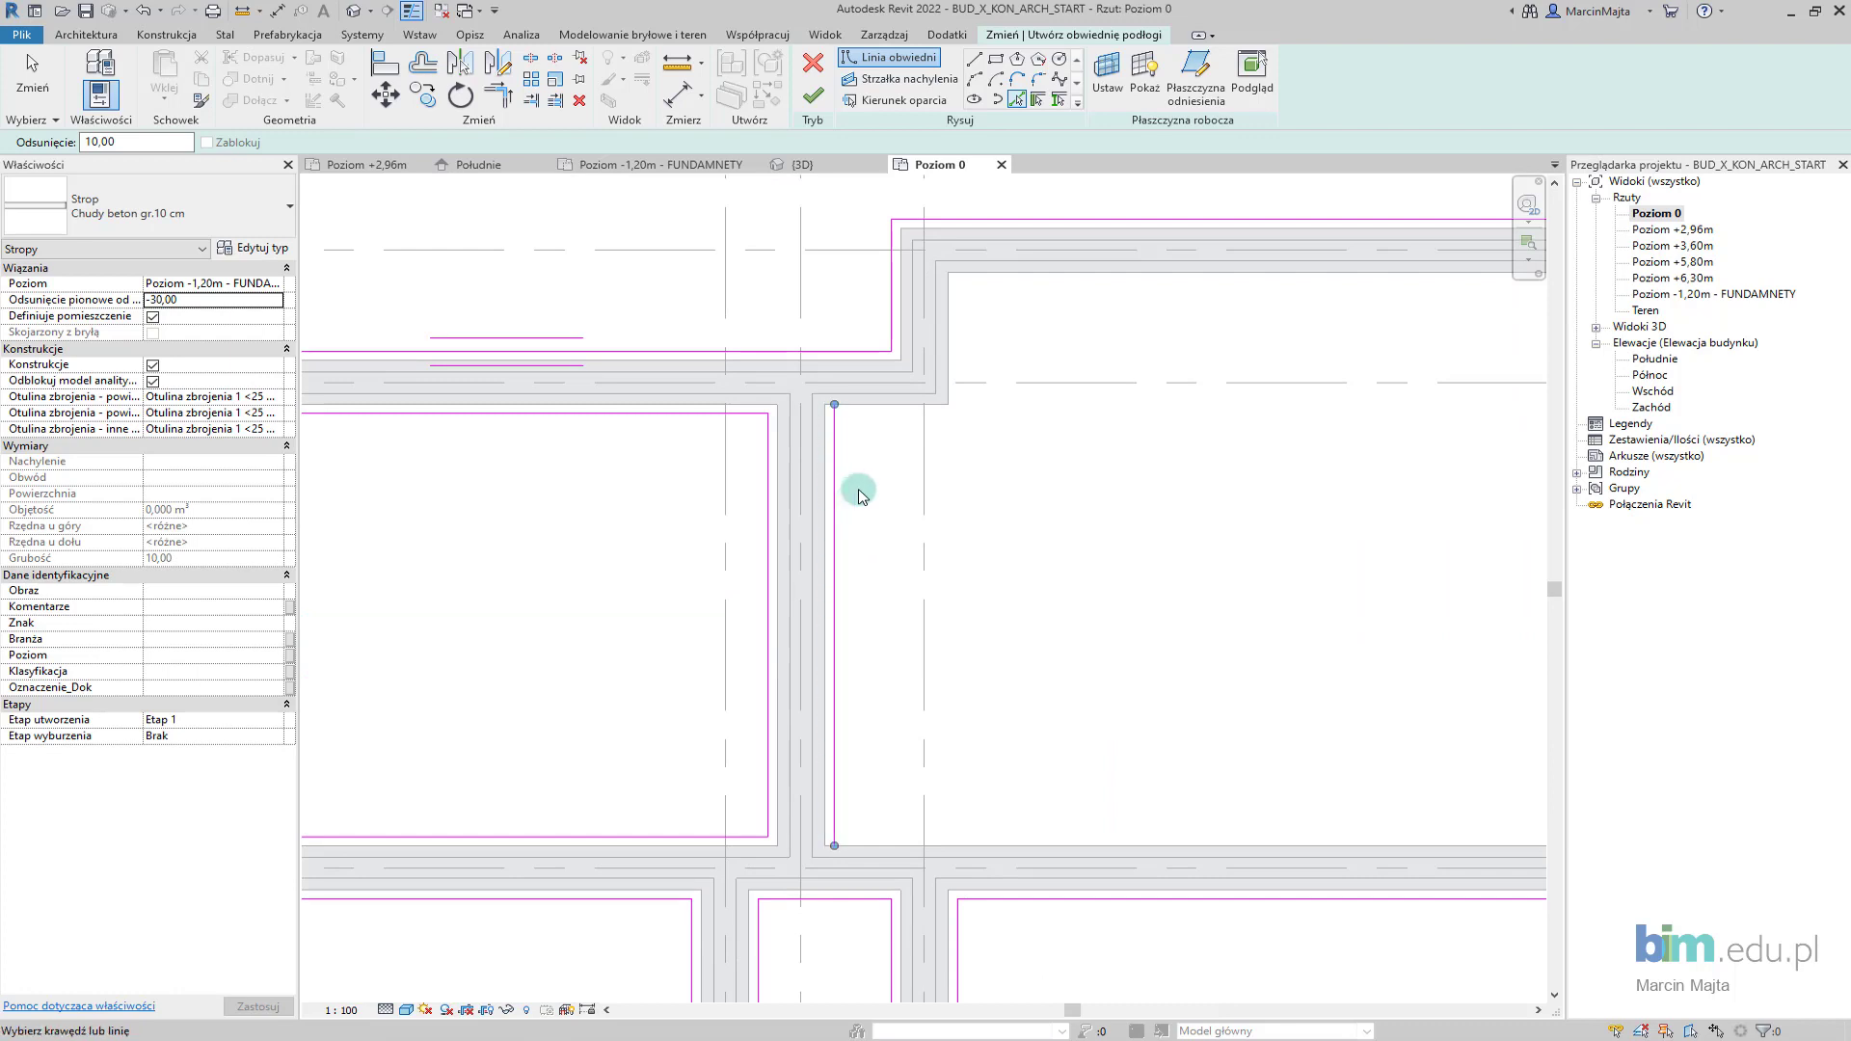
{"action": "left_click", "coordinate": [901, 406]}
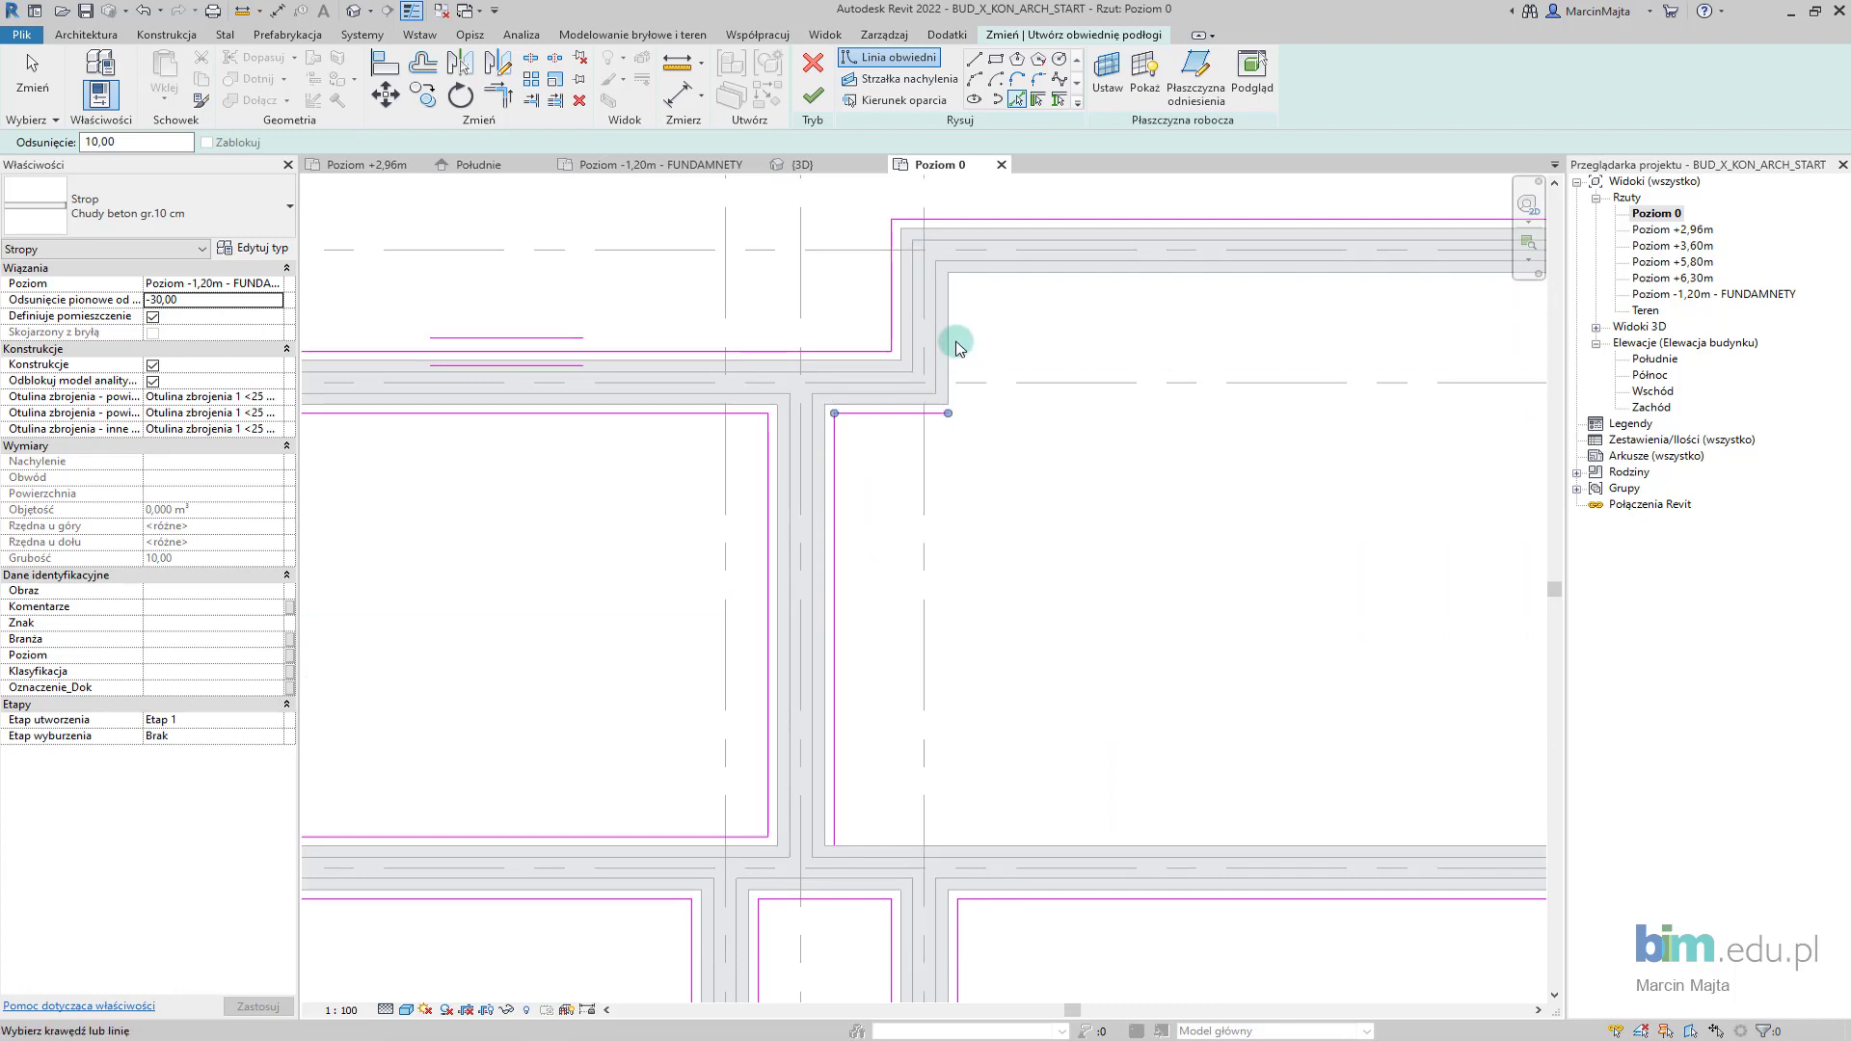
{"action": "left_click", "coordinate": [957, 349]}
{"action": "middle_click_drag", "start_coordinate": [1271, 437], "coordinate": [1082, 549]}
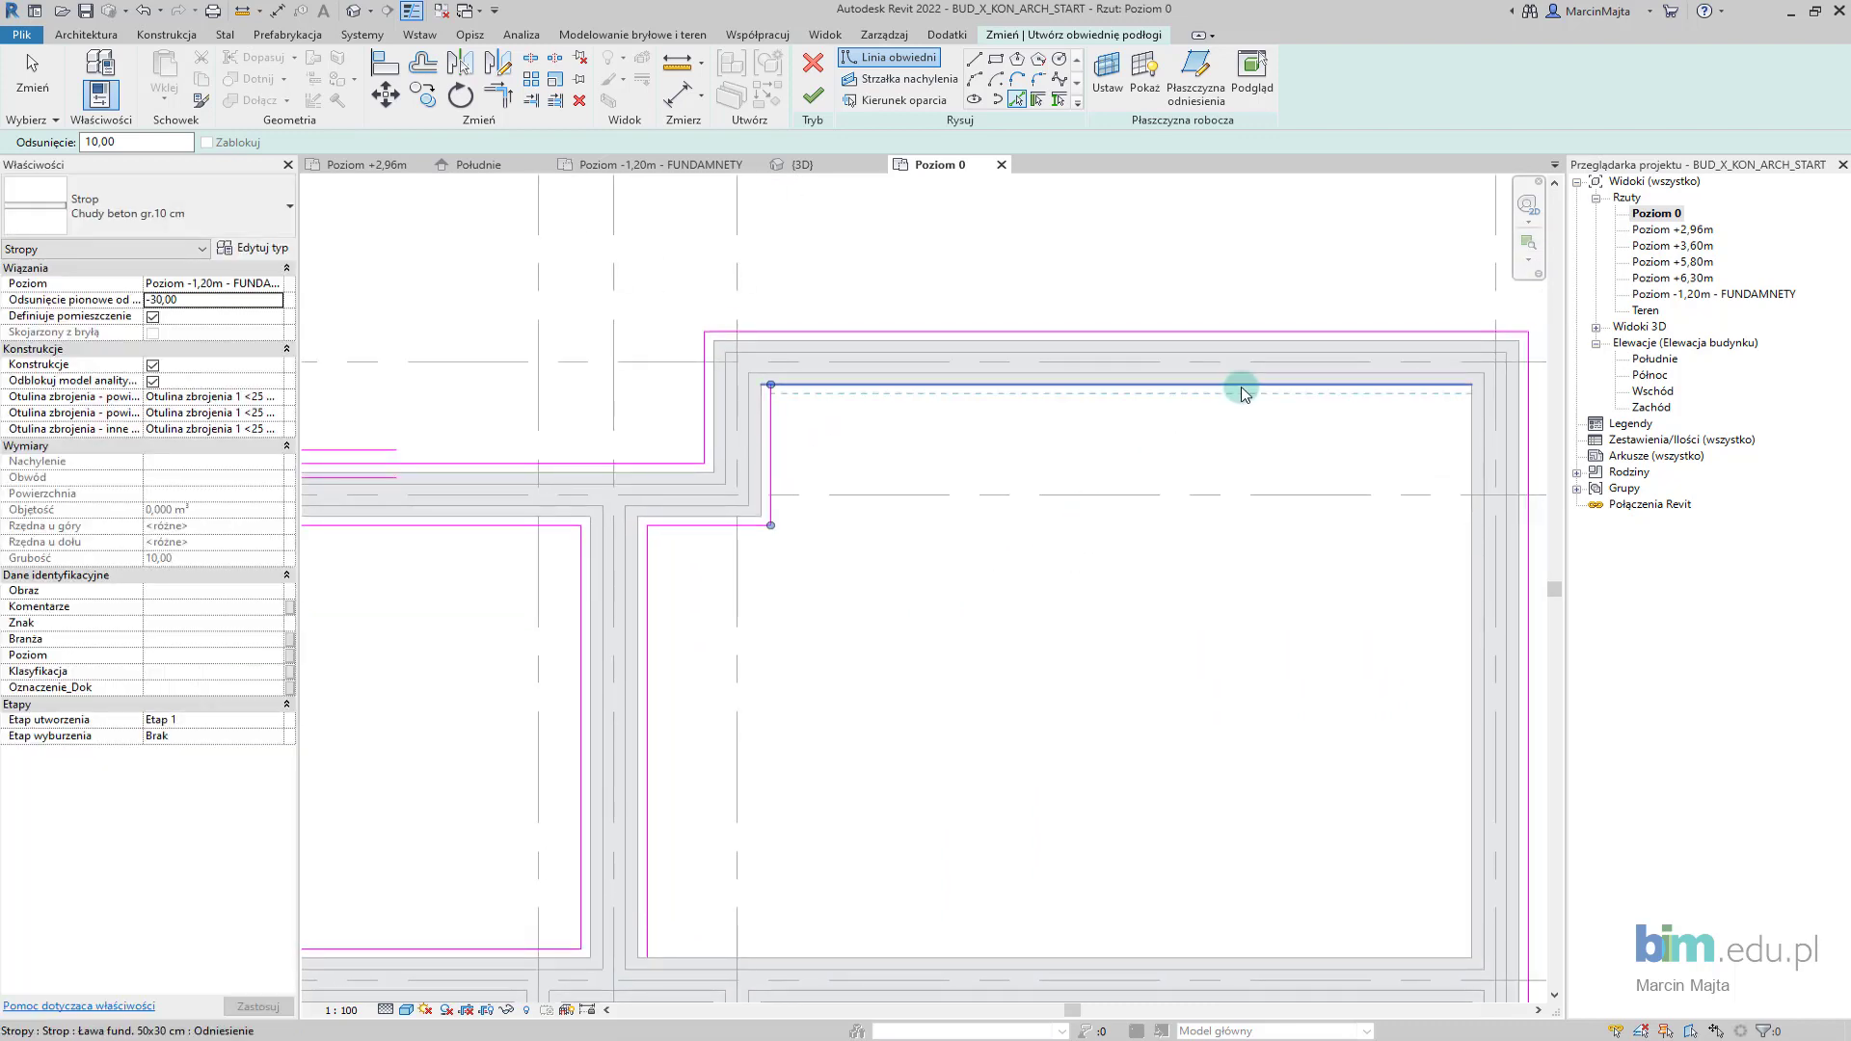
{"action": "left_click", "coordinate": [1237, 394]}
{"action": "left_click", "coordinate": [1466, 605]}
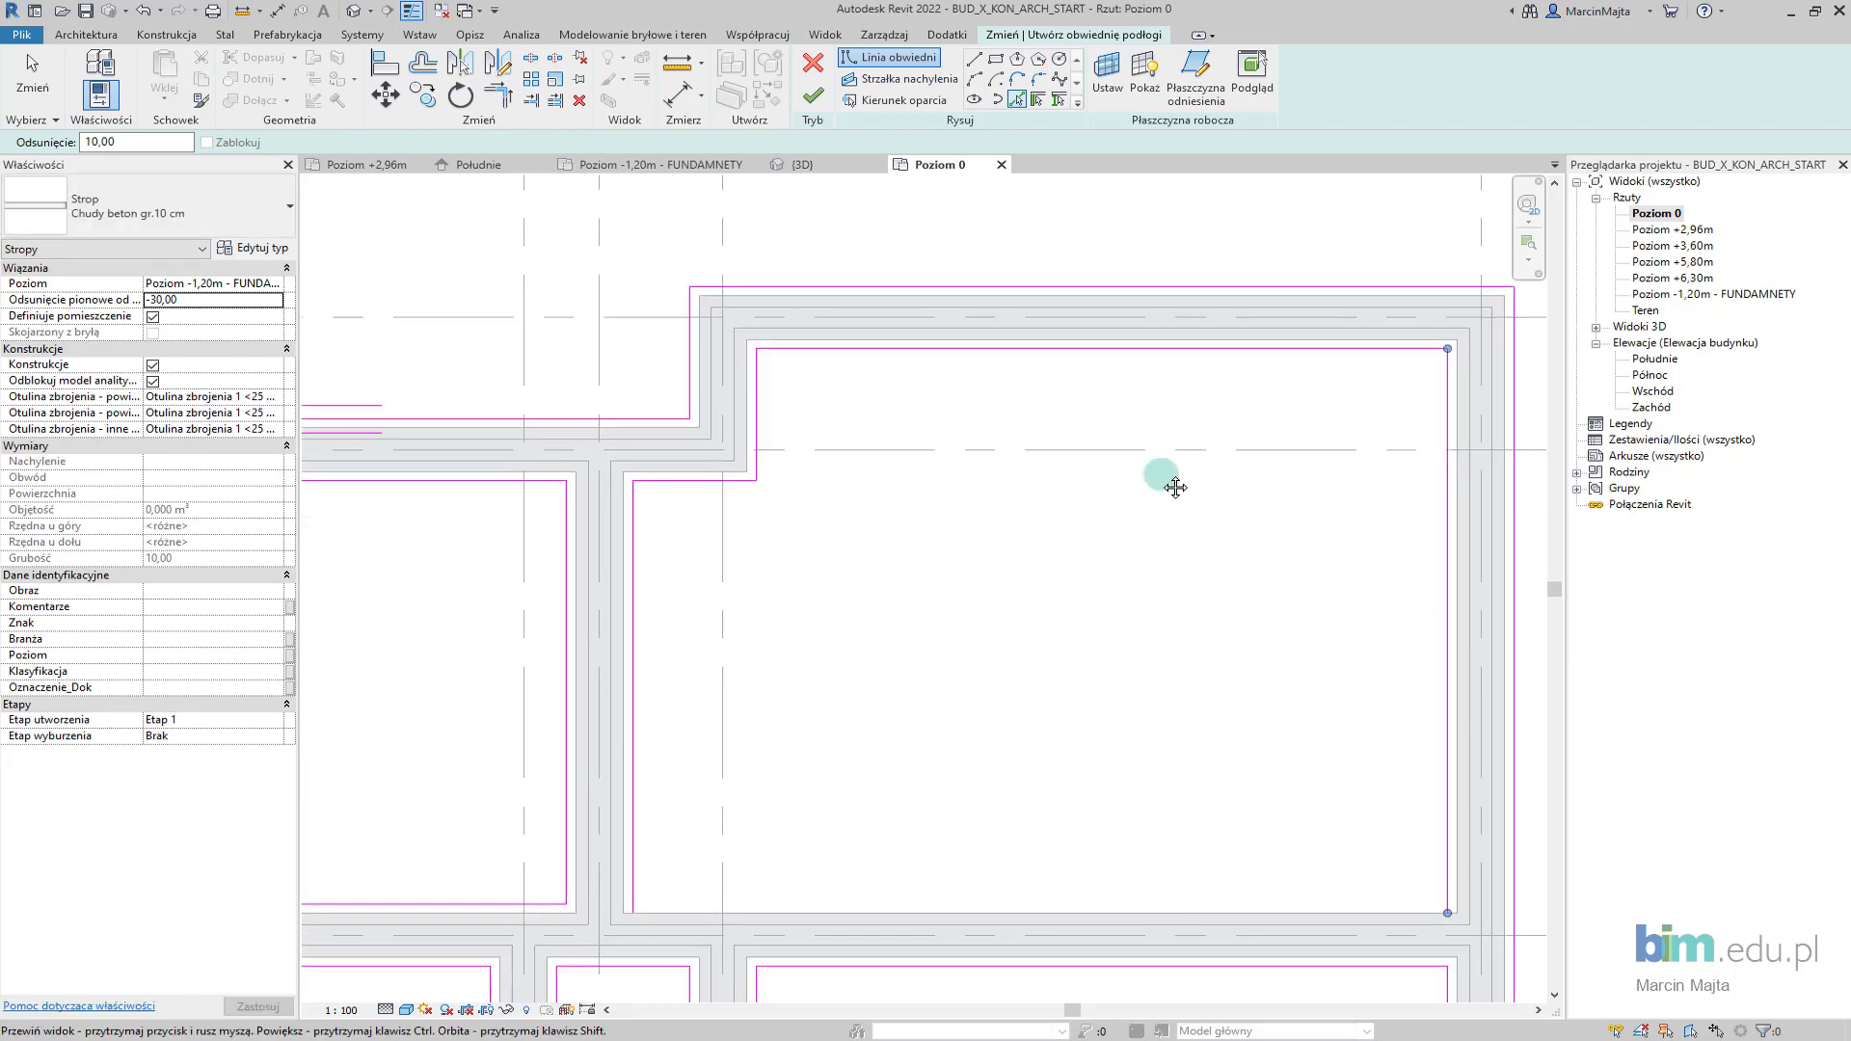
{"action": "middle_click_drag", "start_coordinate": [1169, 483], "coordinate": [1123, 220]}
{"action": "left_click", "coordinate": [999, 696]}
{"action": "scroll", "coordinate": [809, 757], "scroll_direction": "down", "scroll_amount": 3}
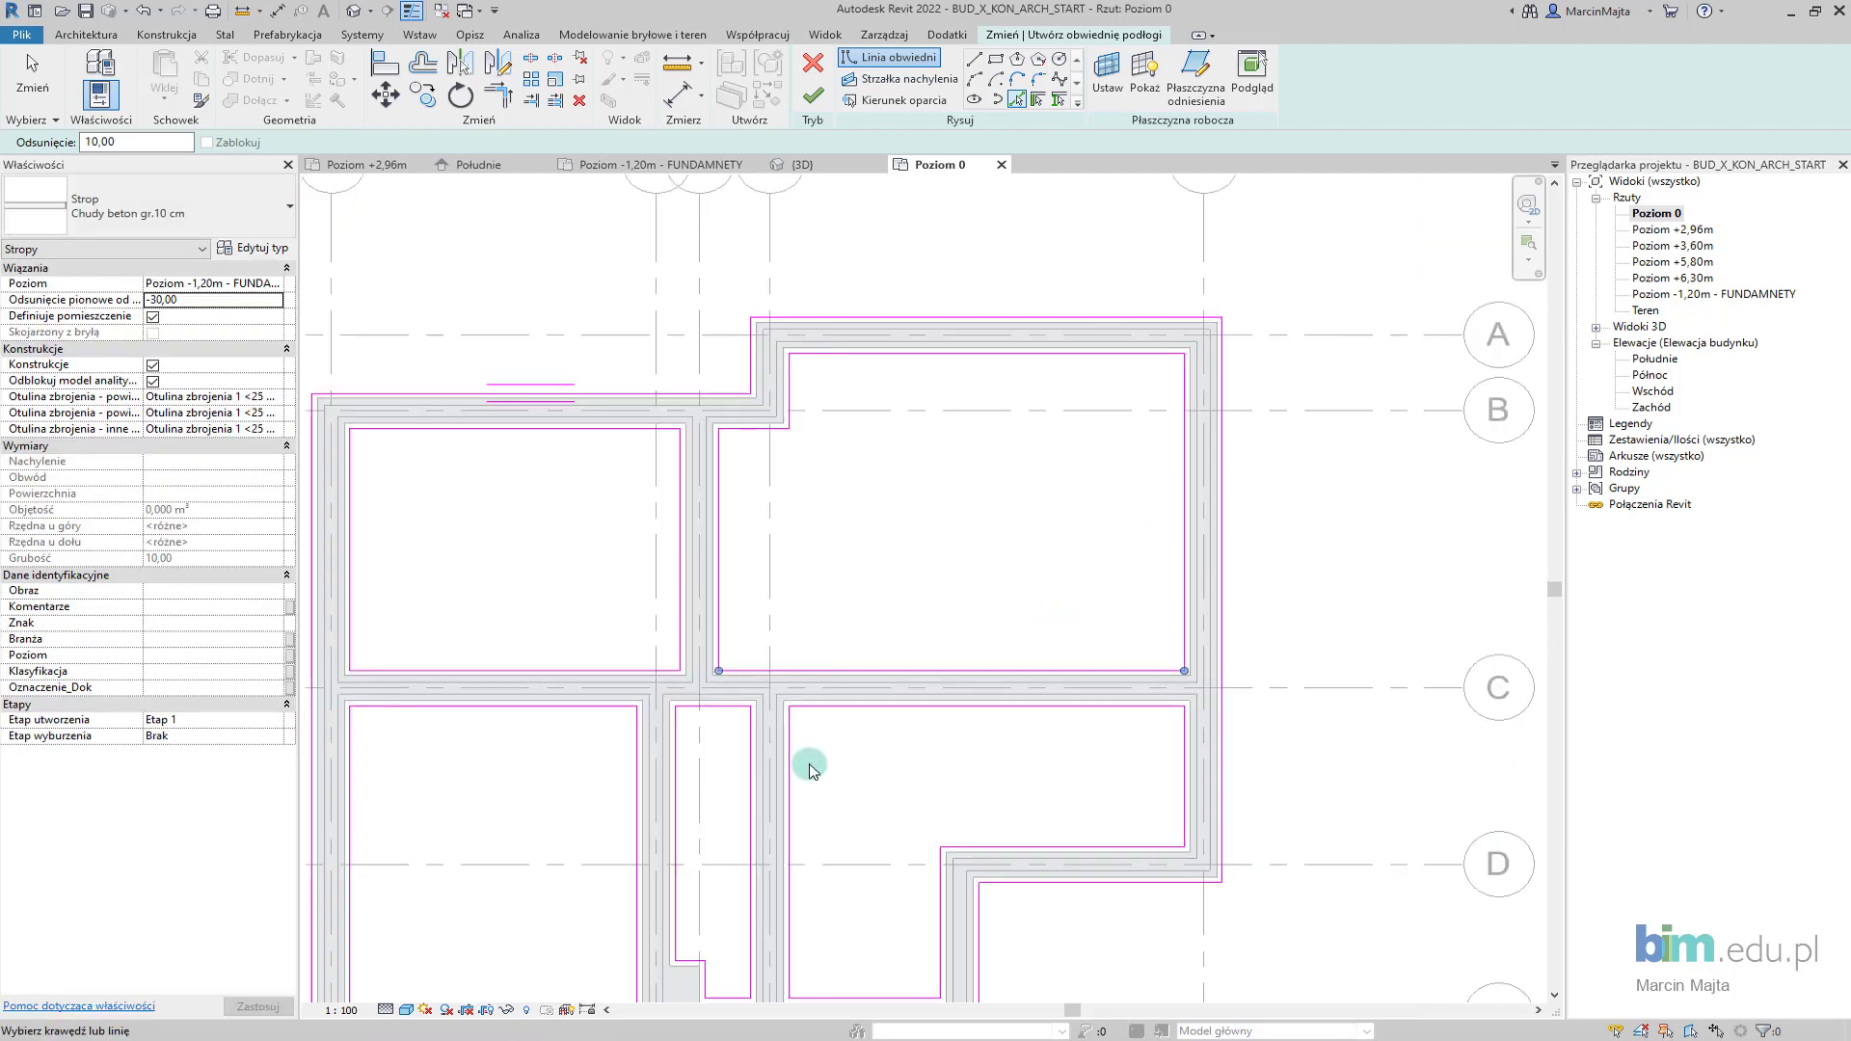
{"action": "scroll", "coordinate": [951, 620], "scroll_direction": "down", "scroll_amount": 1}
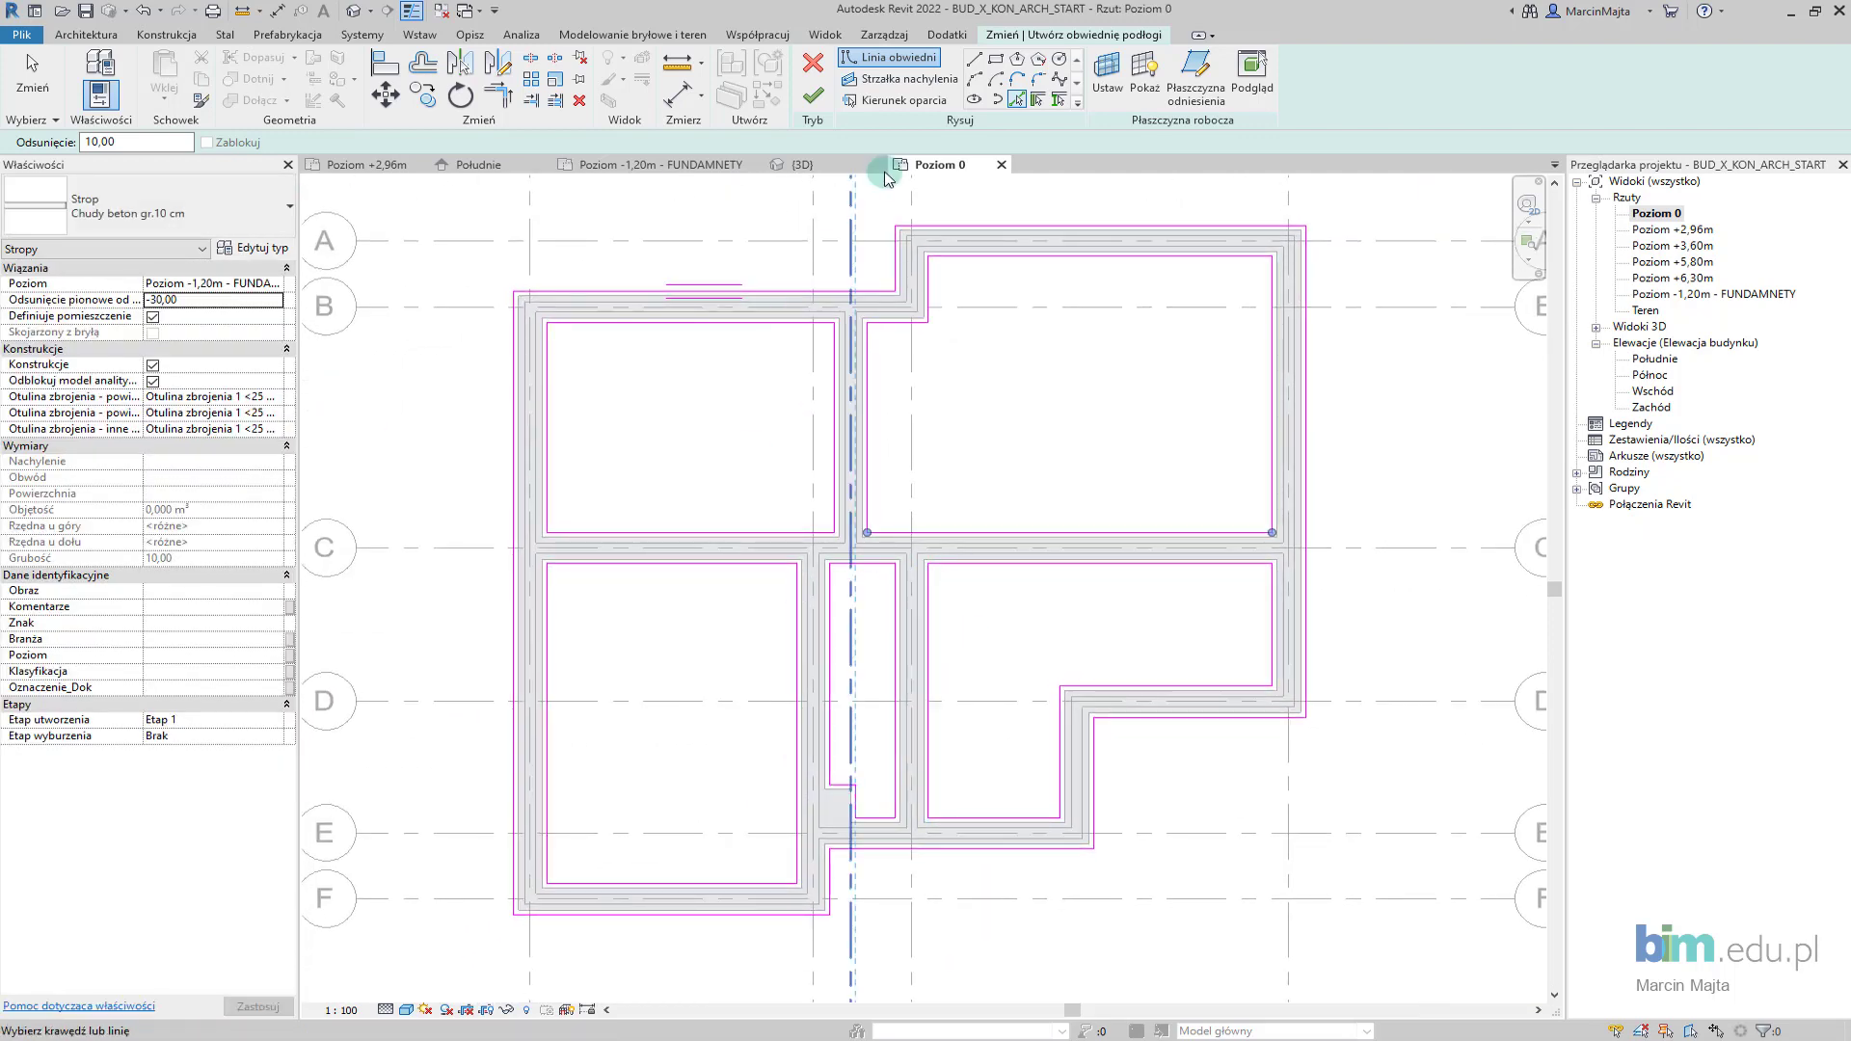
{"action": "left_click", "coordinate": [815, 96]}
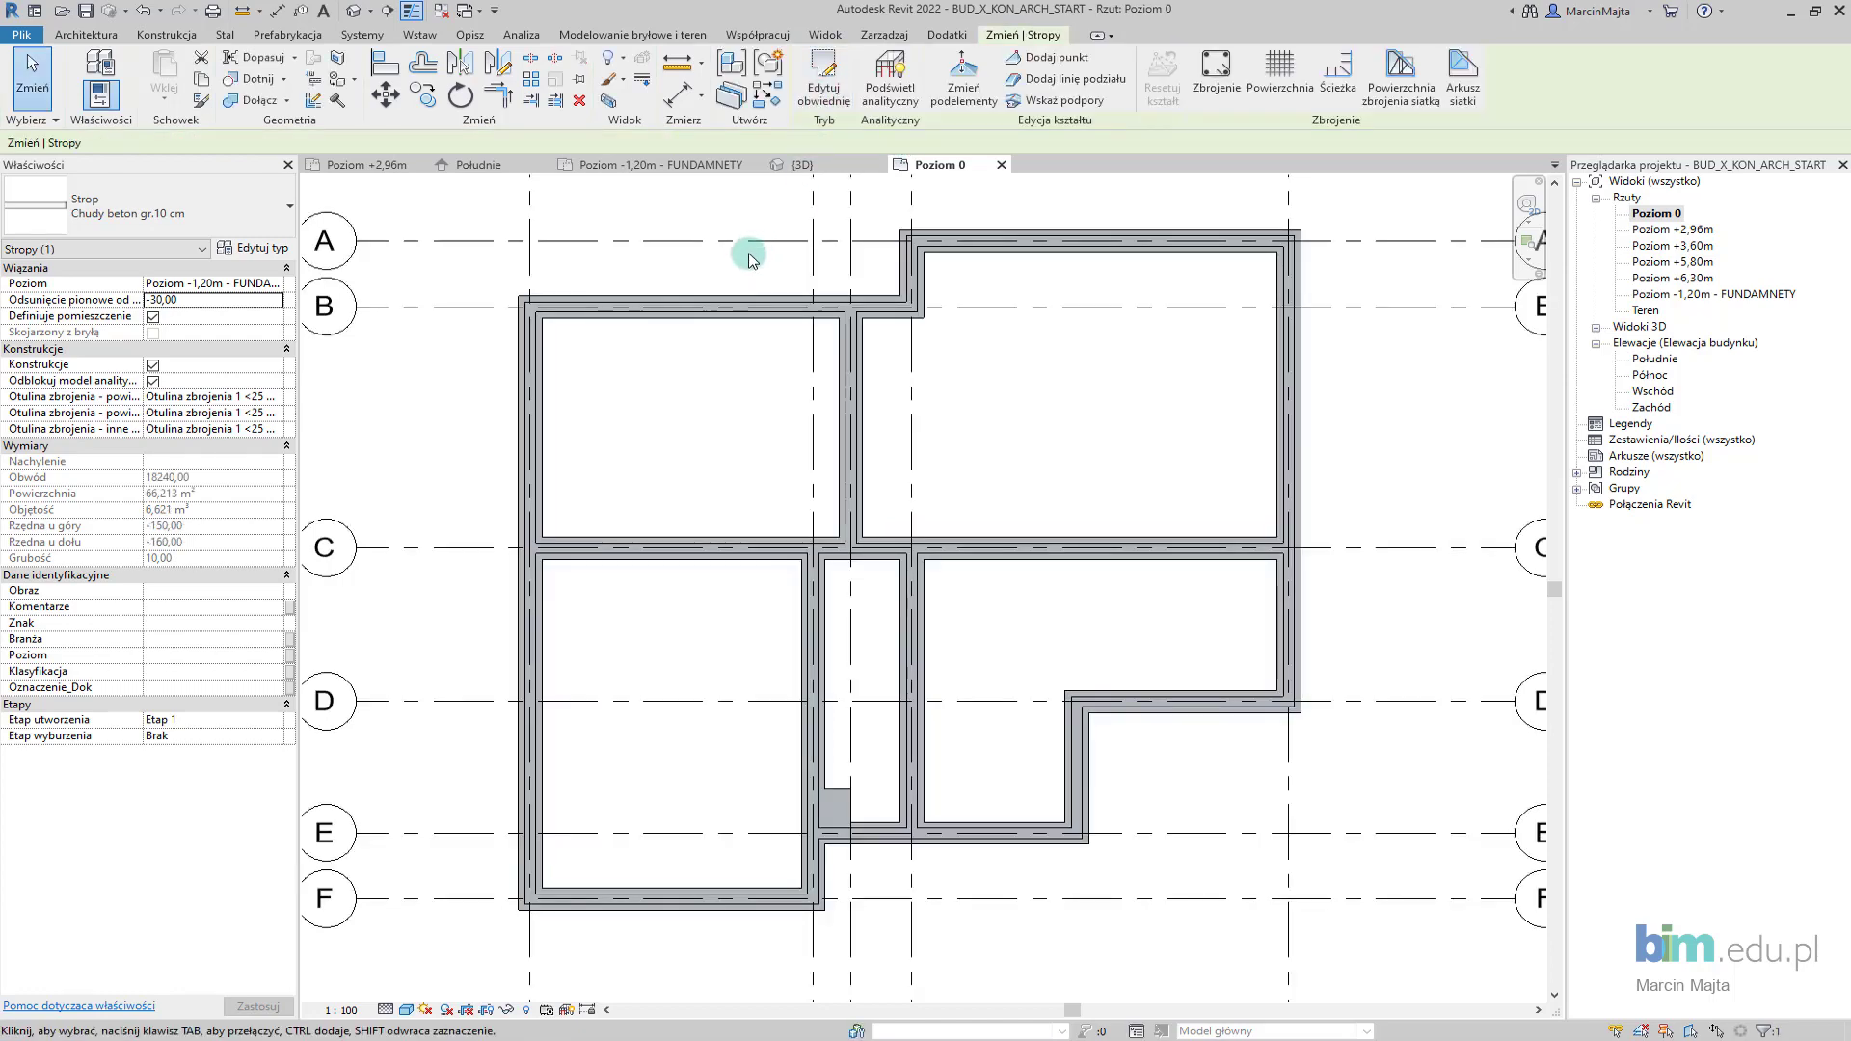
Inspect the new lean-concrete slab beneath a footing corner in the 3D view
{"action": "left_click", "coordinate": [800, 173]}
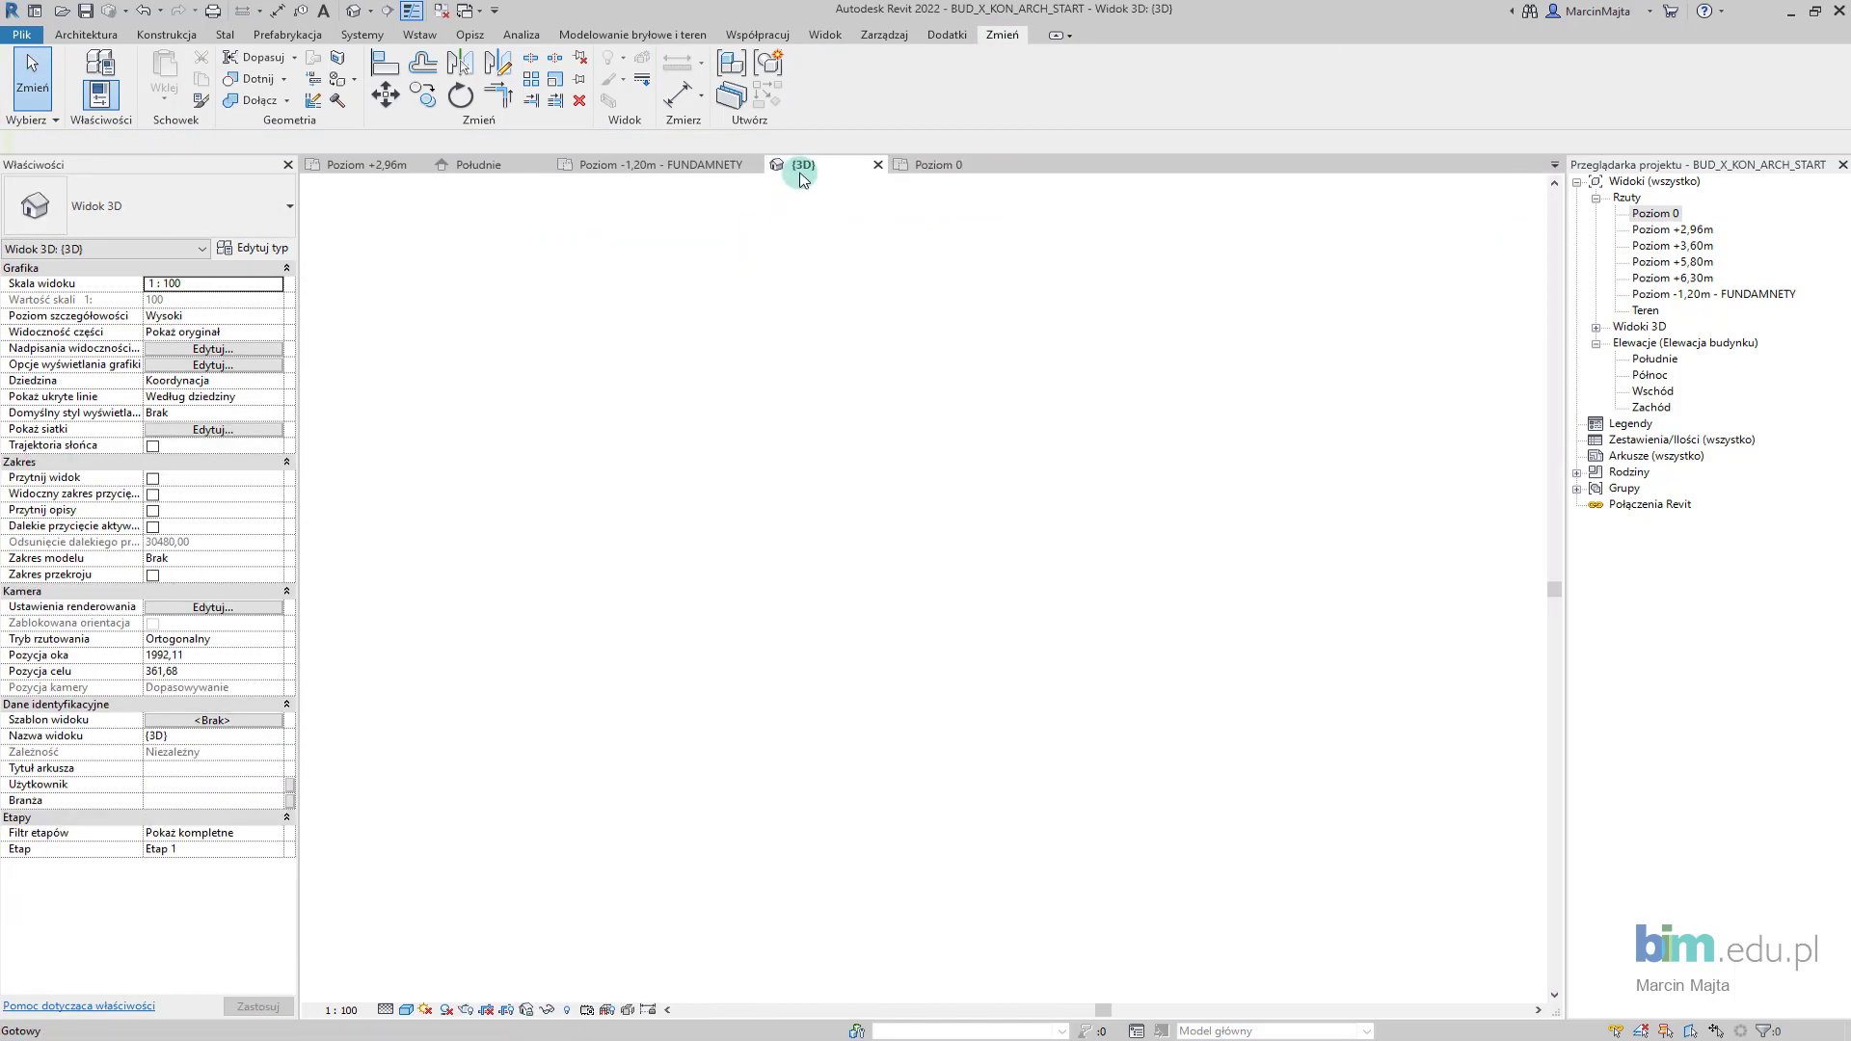
{"action": "scroll", "coordinate": [1192, 767], "scroll_direction": "up", "scroll_amount": 3}
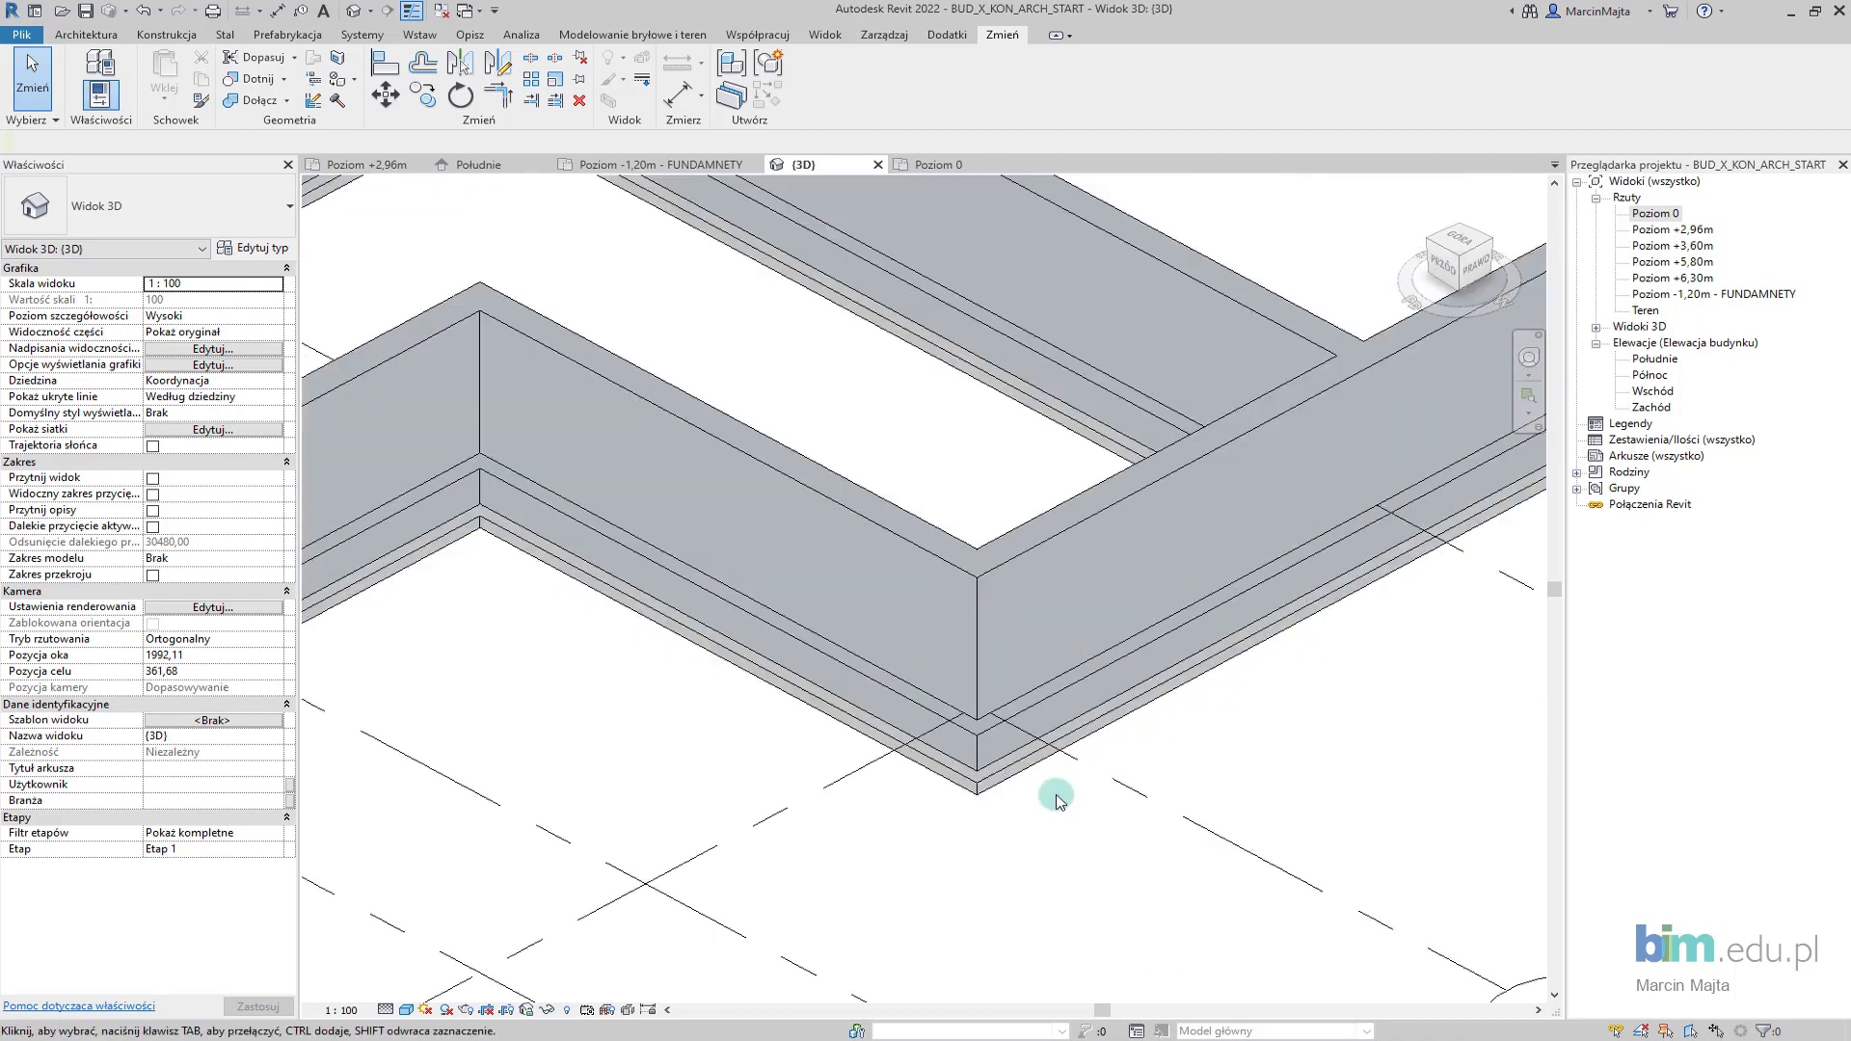
{"action": "scroll", "coordinate": [1058, 788], "scroll_direction": "up", "scroll_amount": 2}
{"action": "scroll", "coordinate": [964, 817], "scroll_direction": "down", "scroll_amount": 2}
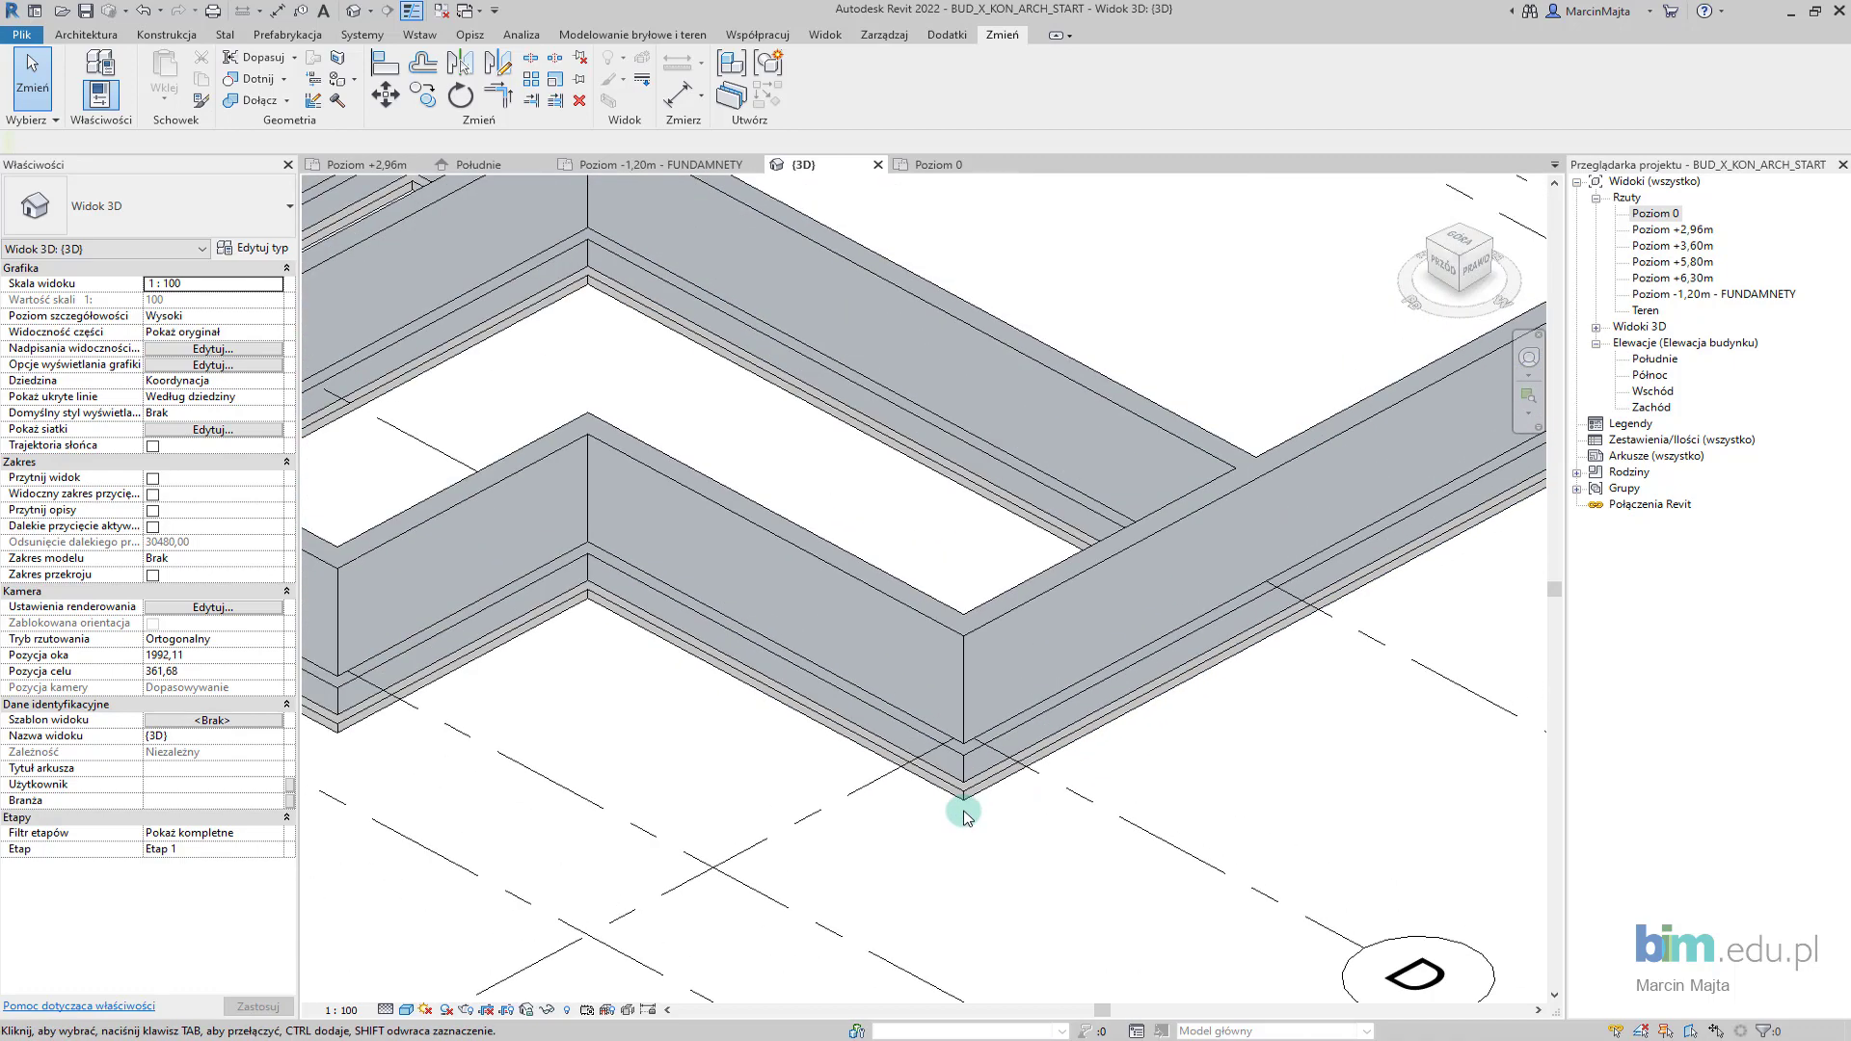
{"action": "scroll", "coordinate": [963, 816], "scroll_direction": "down", "scroll_amount": 2}
{"action": "scroll", "coordinate": [964, 816], "scroll_direction": "down", "scroll_amount": 2}
{"action": "scroll", "coordinate": [969, 809], "scroll_direction": "up", "scroll_amount": 3}
{"action": "scroll", "coordinate": [969, 810], "scroll_direction": "up", "scroll_amount": 3}
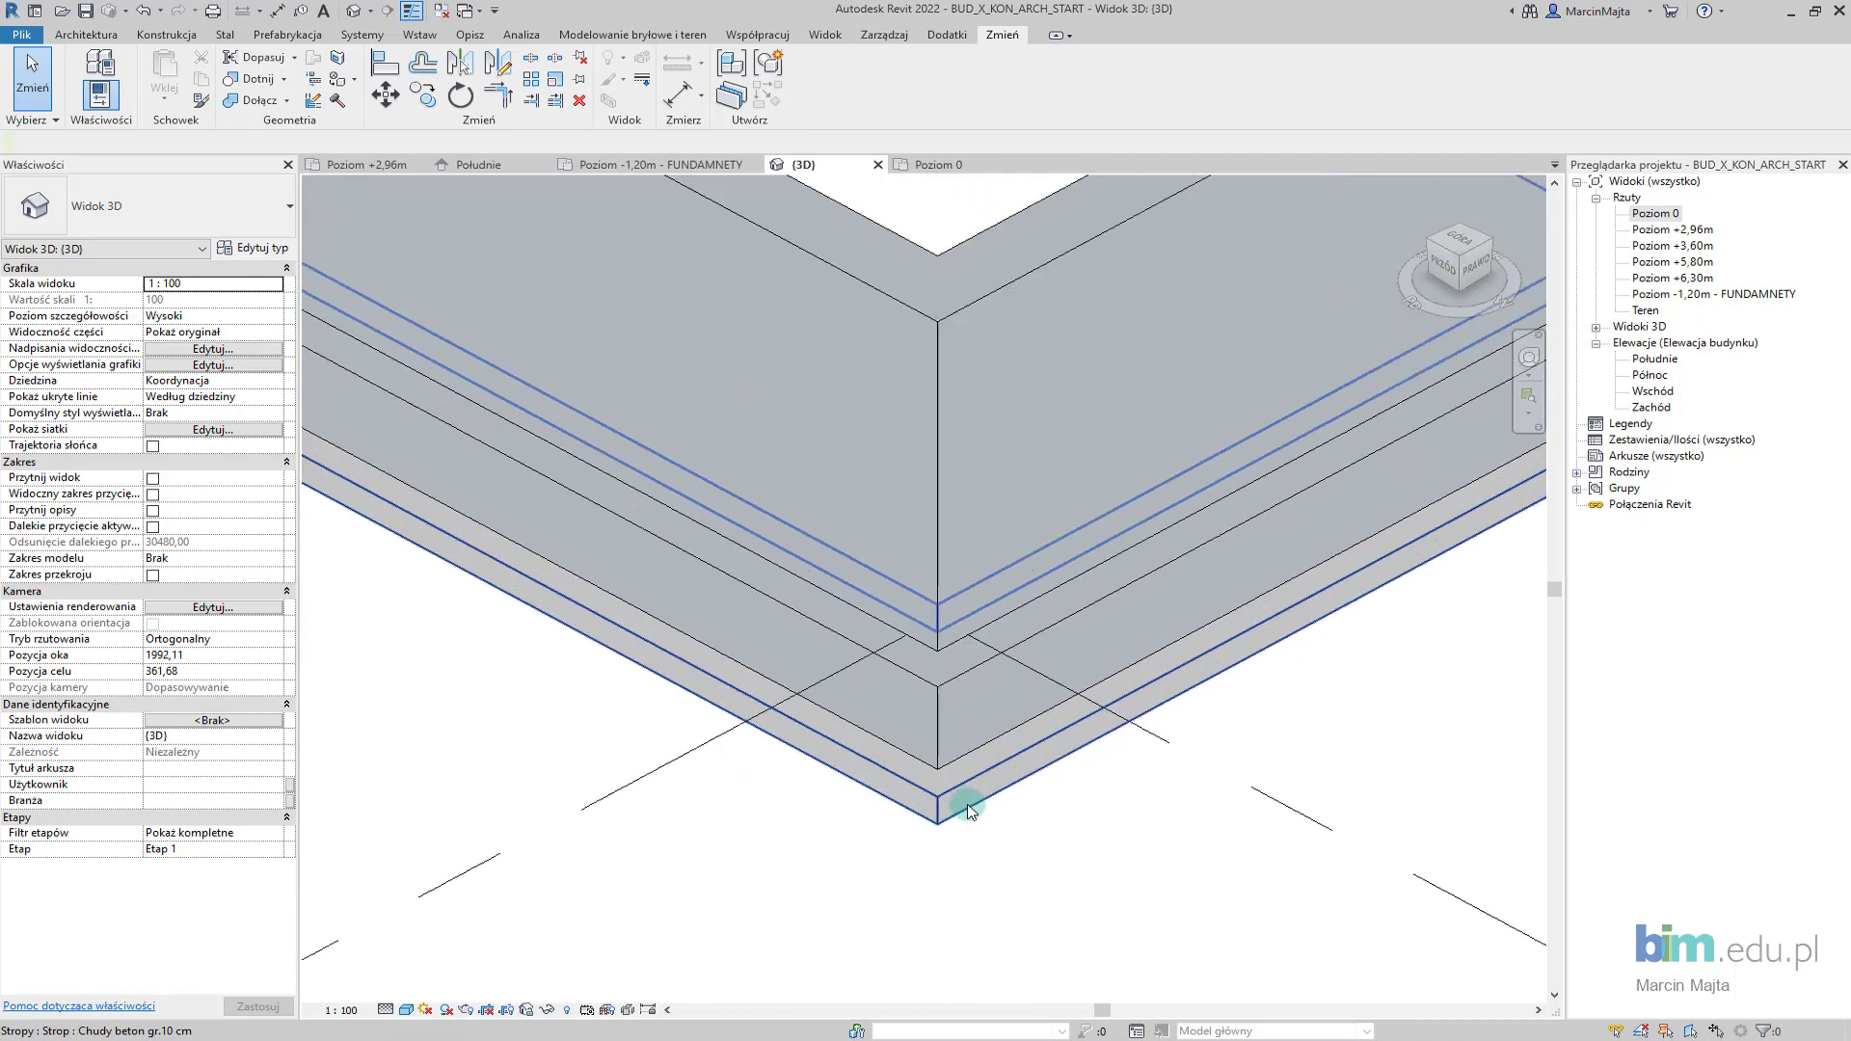
{"action": "left_click", "coordinate": [929, 700]}
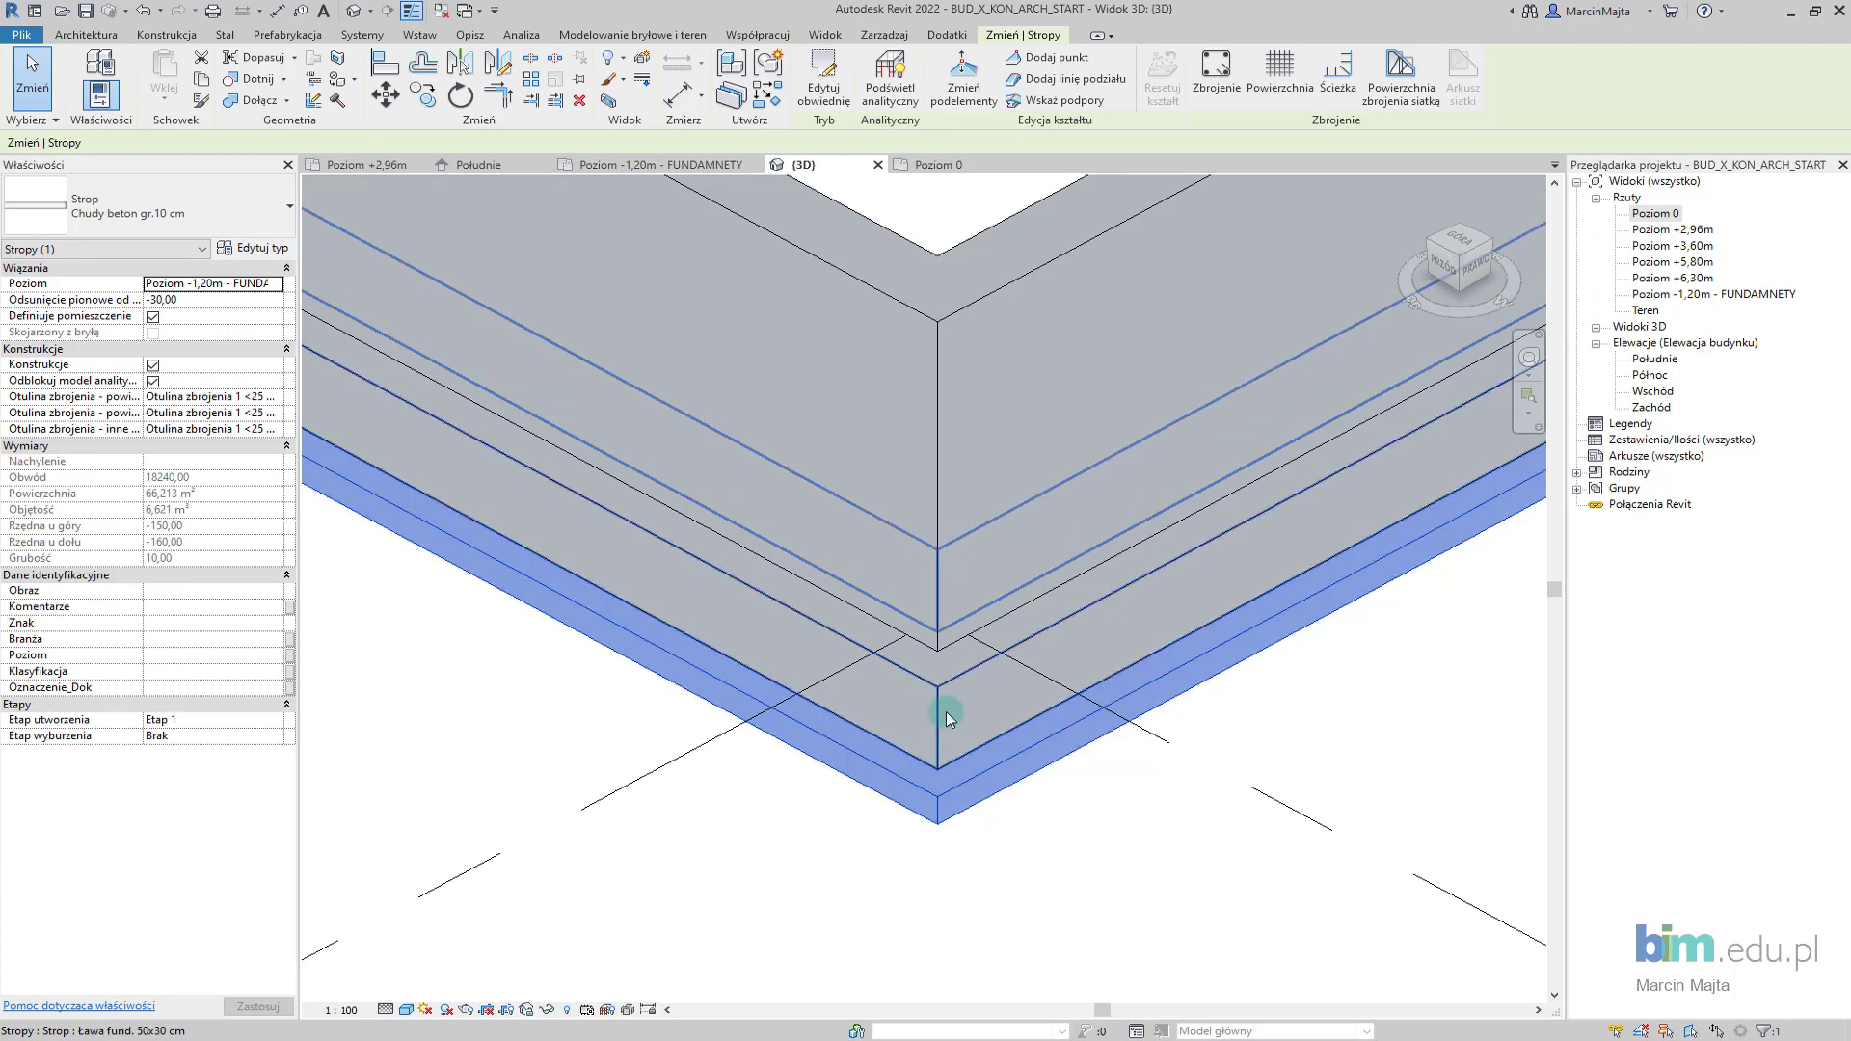
{"action": "left_click", "coordinate": [791, 879]}
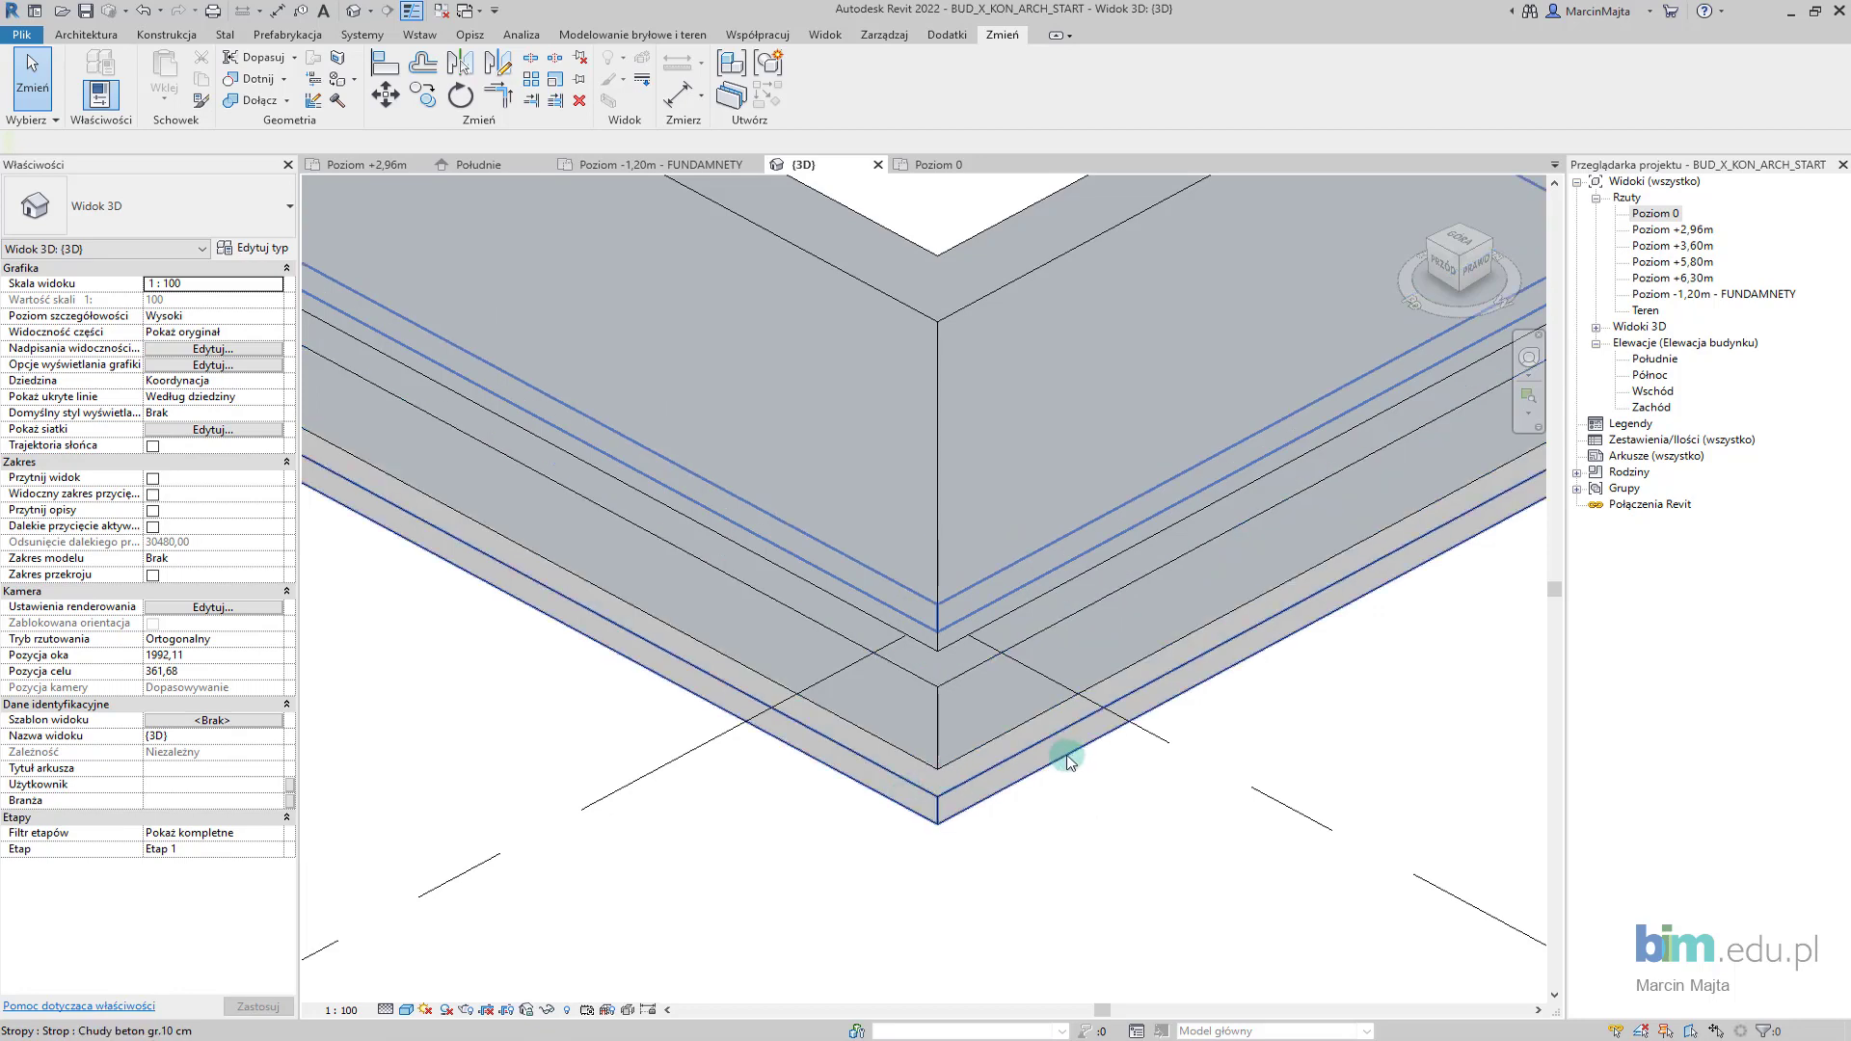
{"action": "scroll", "coordinate": [1067, 762], "scroll_direction": "down", "scroll_amount": 3}
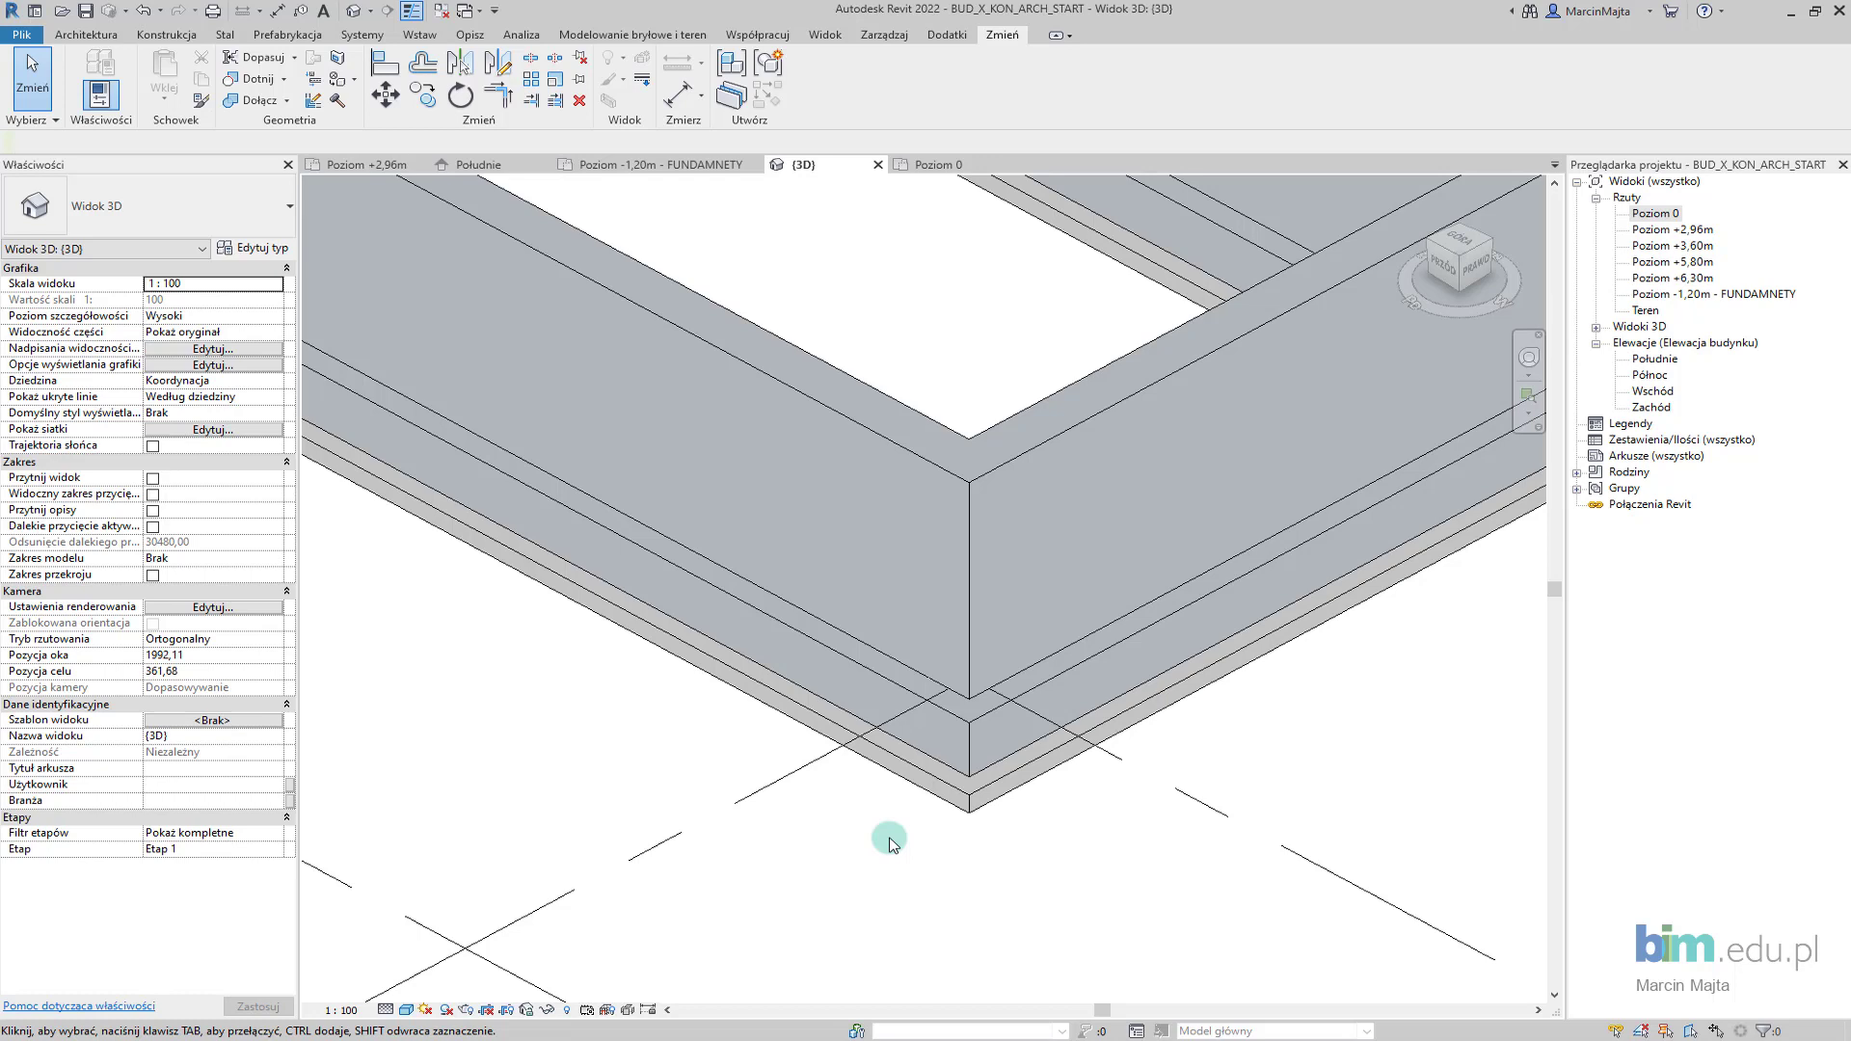
Try a spot elevation (EL) at the slab's bottom corner, then cancel it
{"action": "key", "text": "e"}
{"action": "key", "text": "l"}
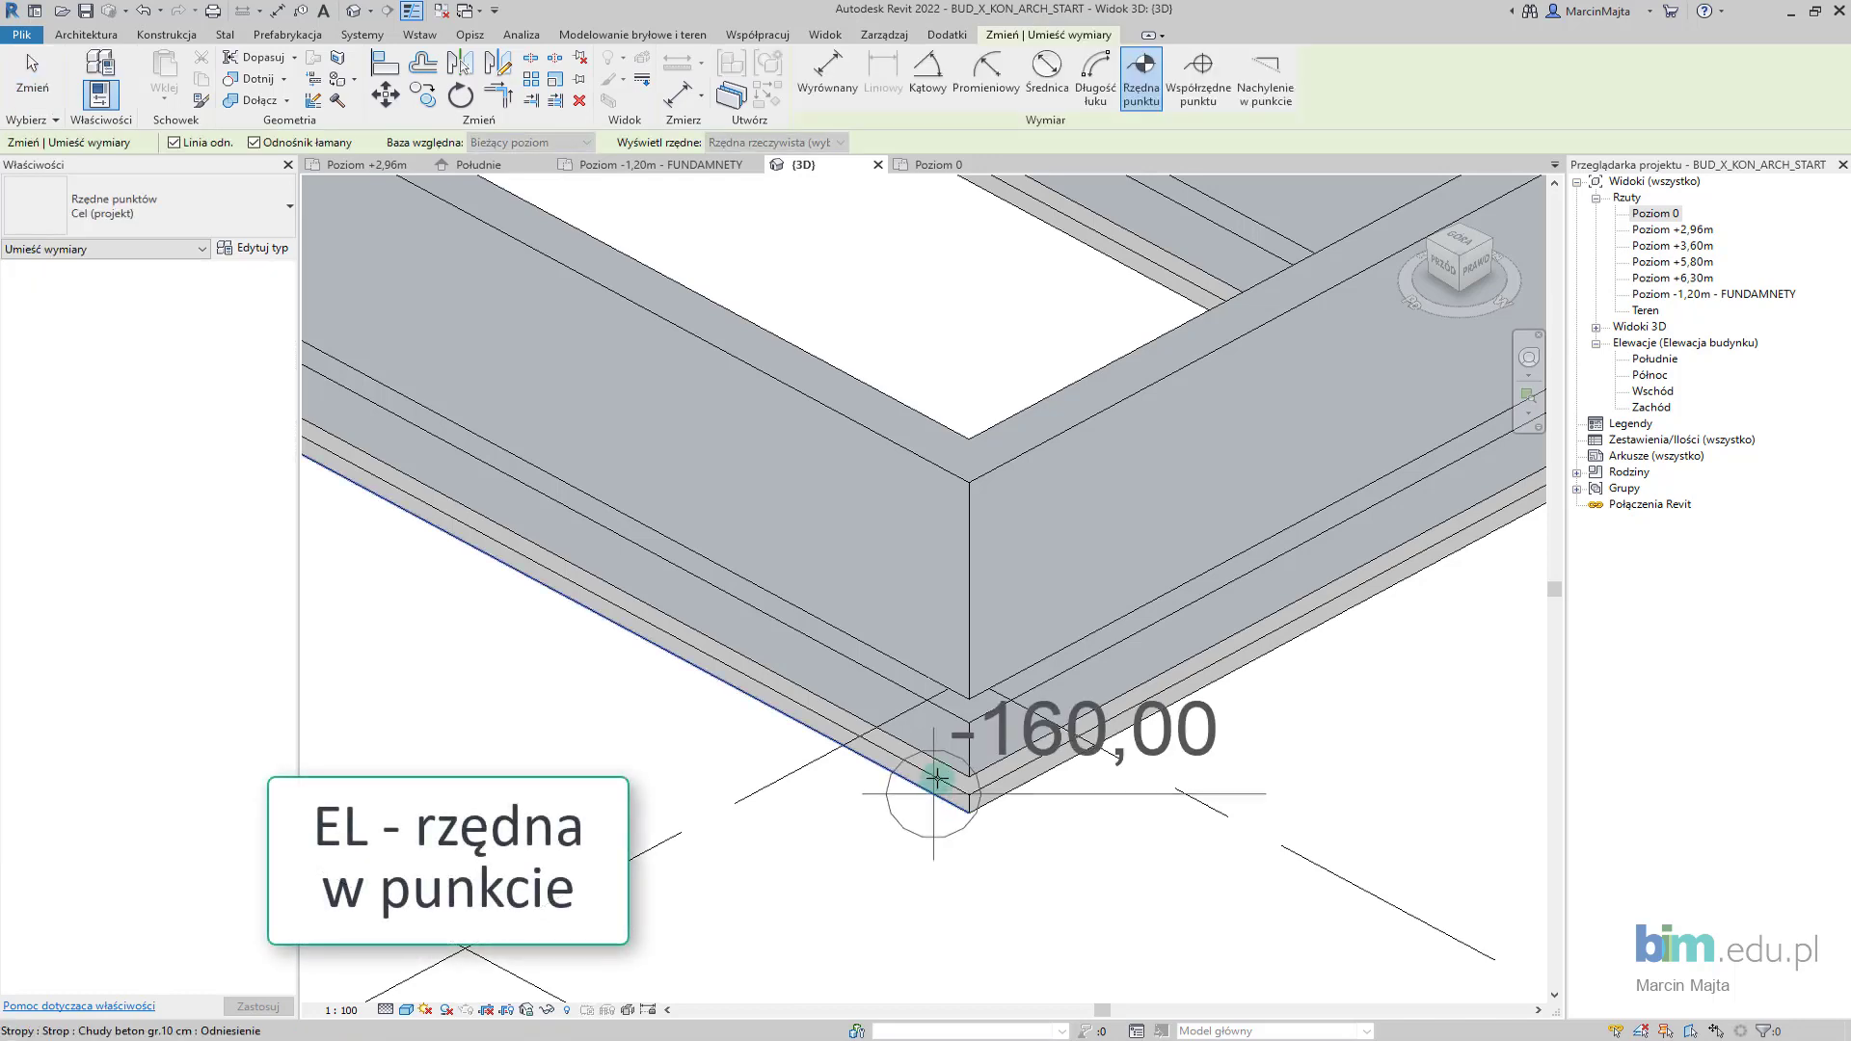
{"action": "left_click", "coordinate": [971, 720]}
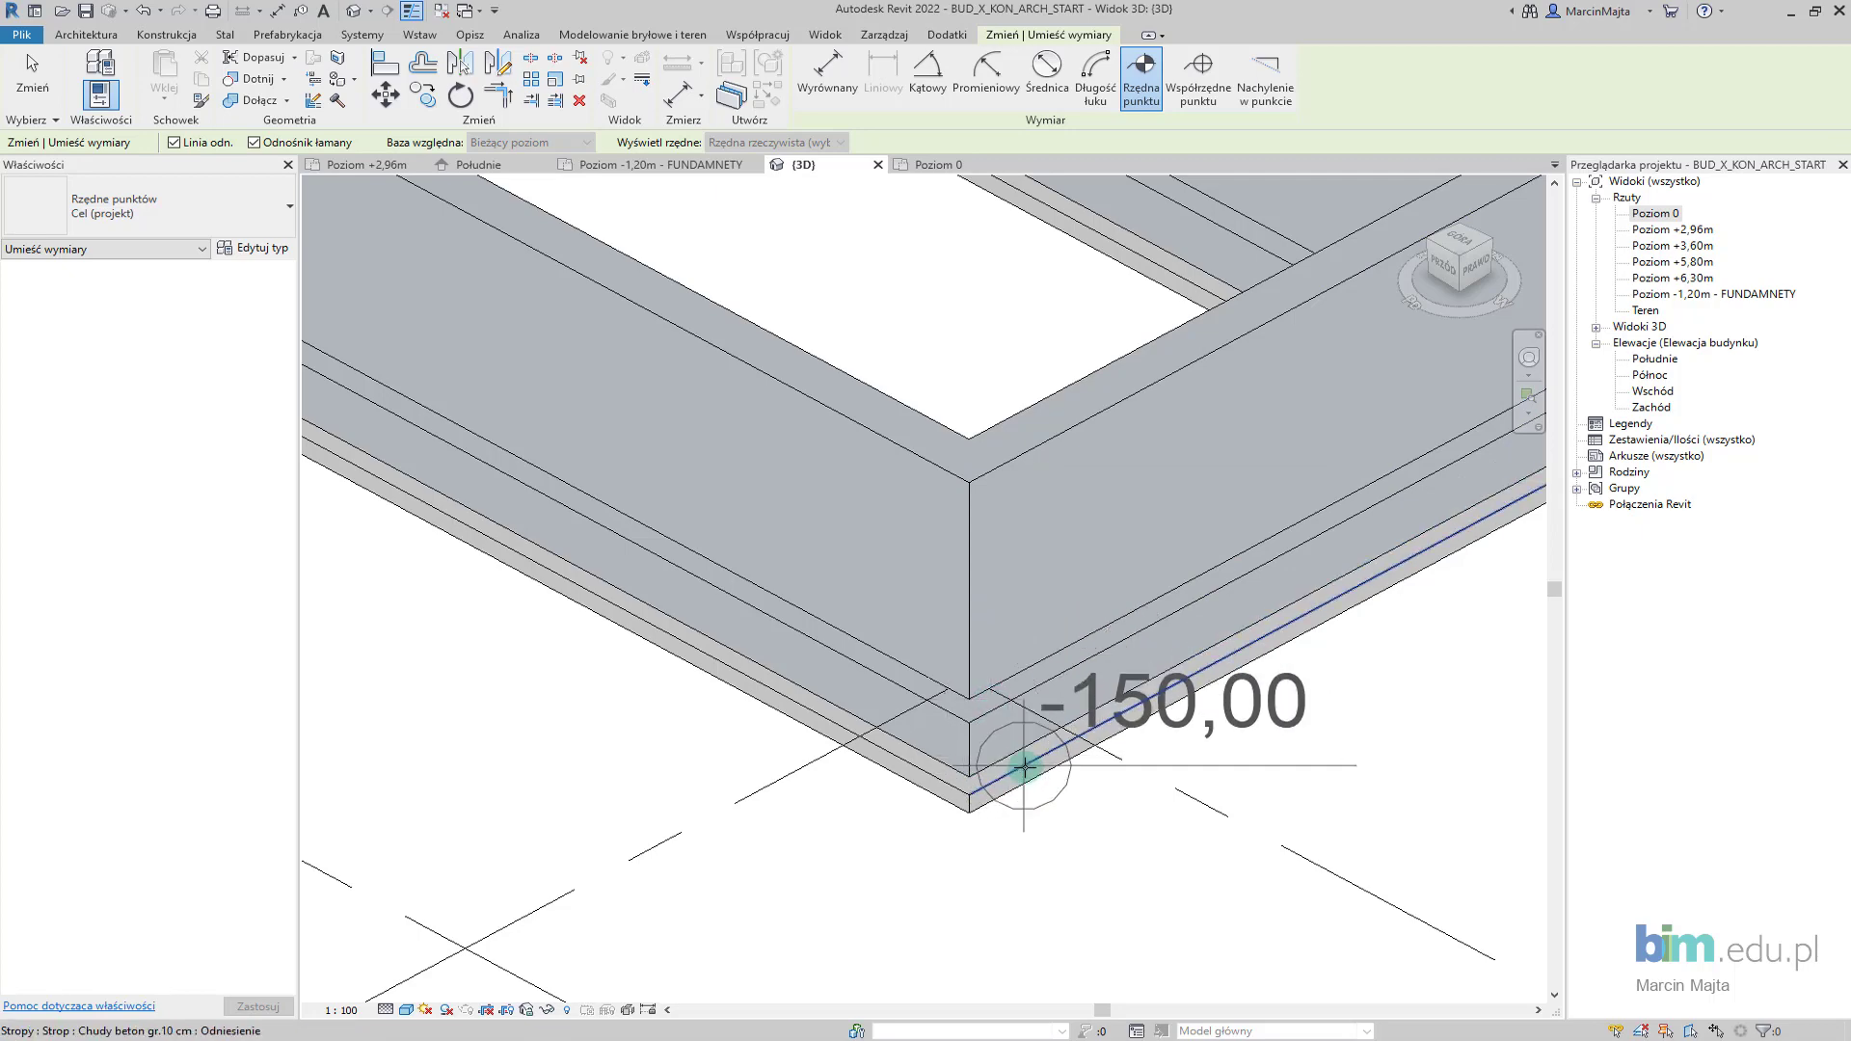
{"action": "key", "text": "Escape"}
{"action": "key", "text": "Escape"}
Zoom the 3D view out and return to the Poziom 0 floor plan
{"action": "scroll", "coordinate": [962, 673], "scroll_direction": "down", "scroll_amount": 1}
{"action": "scroll", "coordinate": [962, 674], "scroll_direction": "down", "scroll_amount": 3}
{"action": "scroll", "coordinate": [868, 626], "scroll_direction": "down", "scroll_amount": 2}
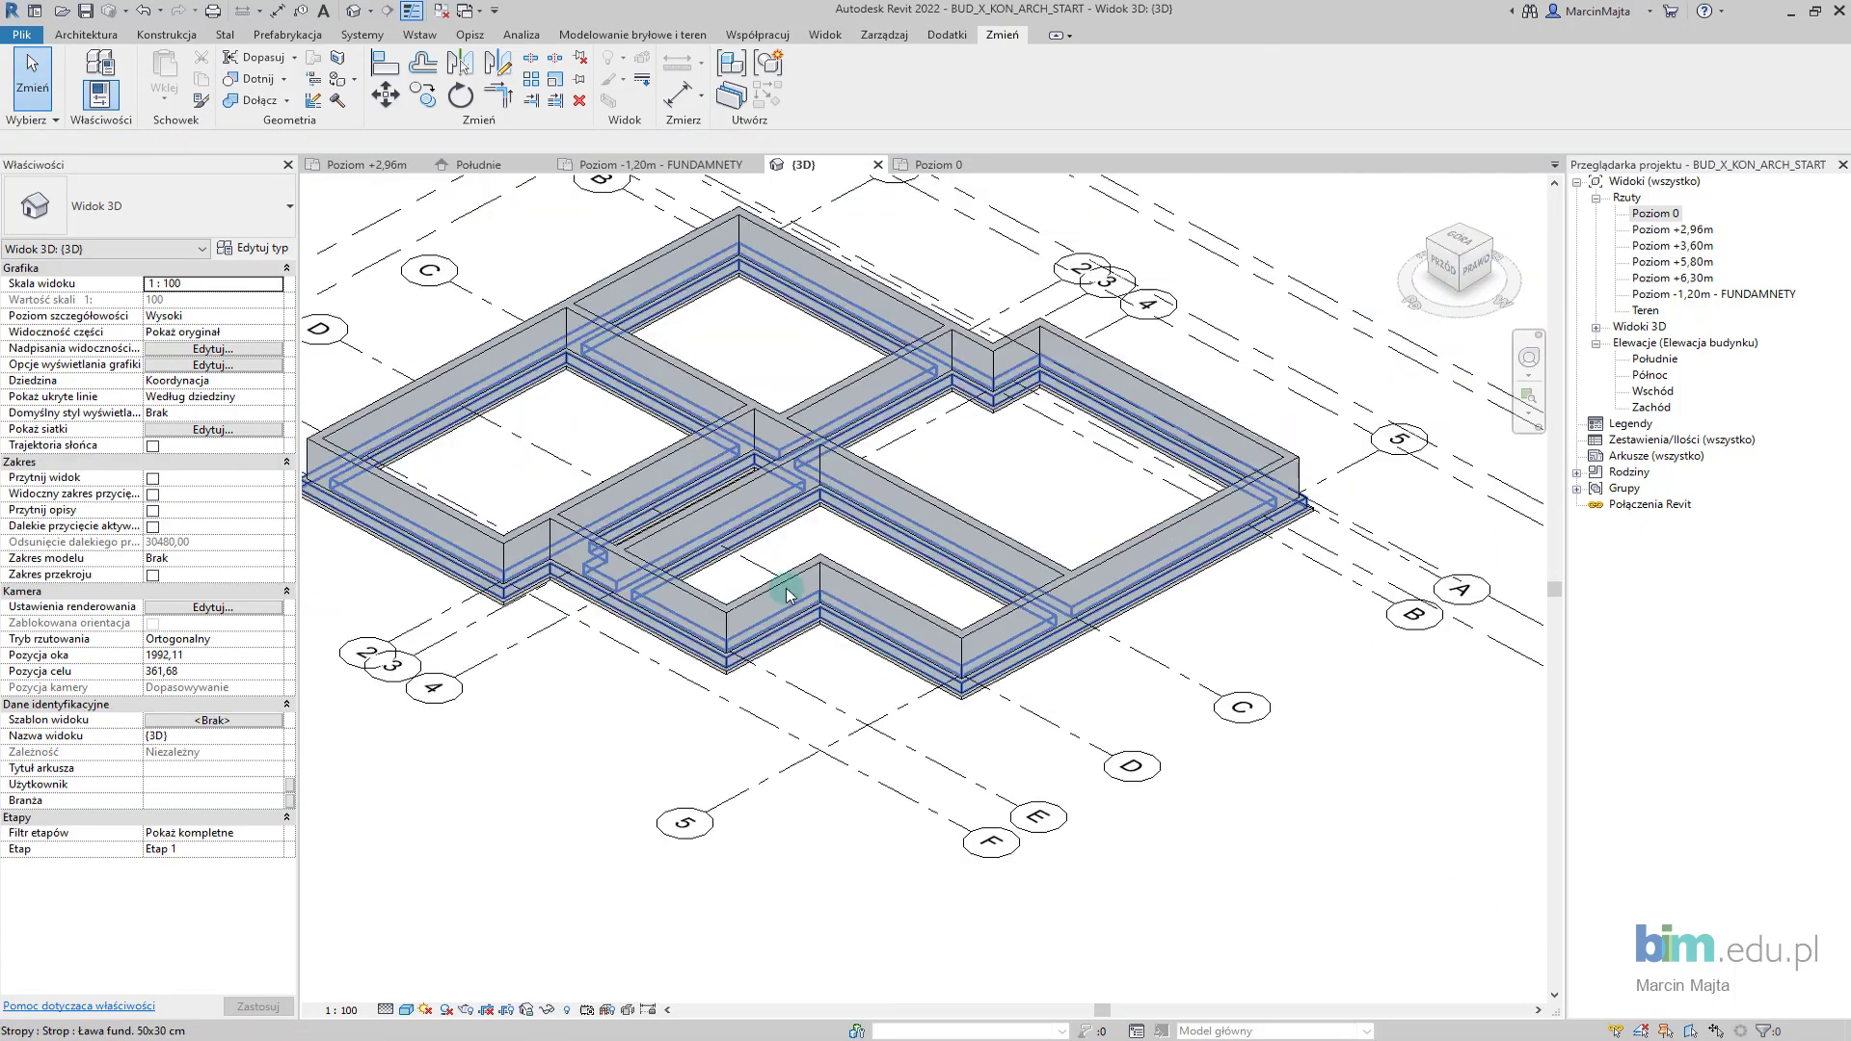
{"action": "scroll", "coordinate": [785, 587], "scroll_direction": "down", "scroll_amount": 1}
{"action": "left_click", "coordinate": [931, 164]}
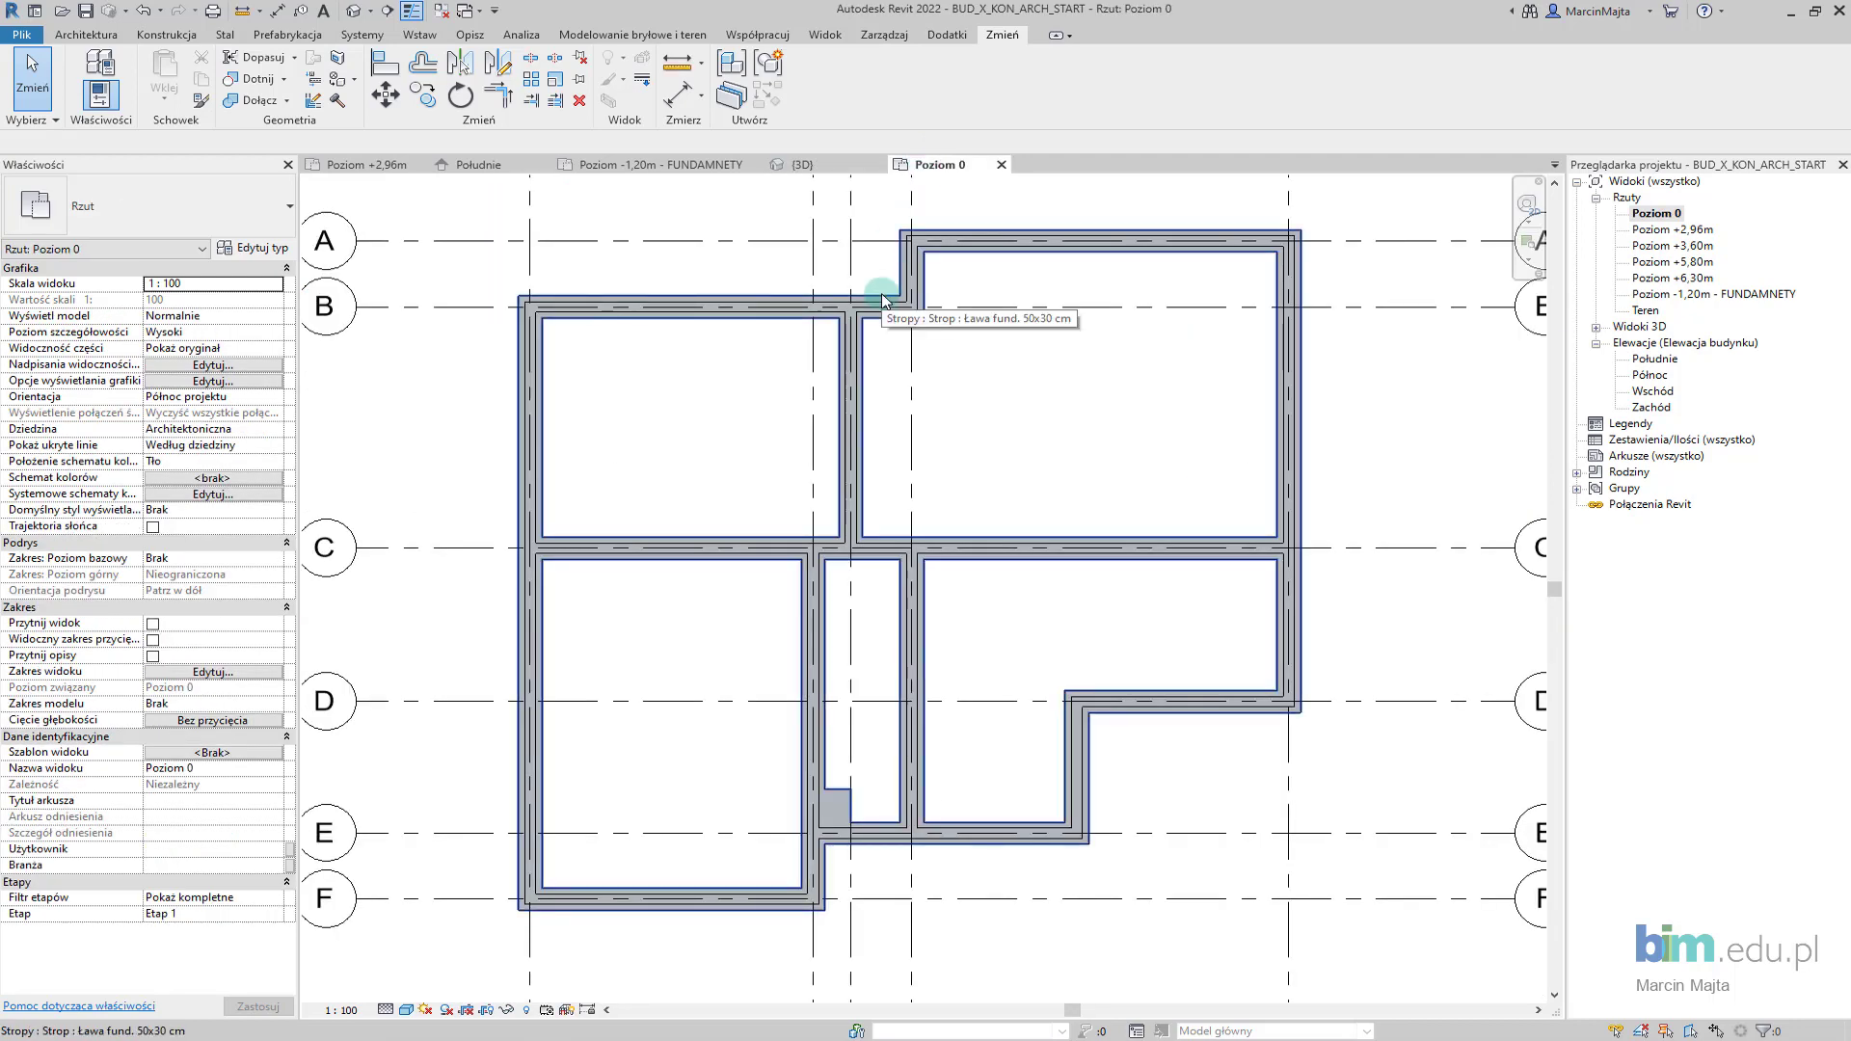
Start a new floor and duplicate Chudy beton gr.10 cm as 'Piasek zagęszczony gr. 20cm'
{"action": "key", "text": "s"}
{"action": "key", "text": "b"}
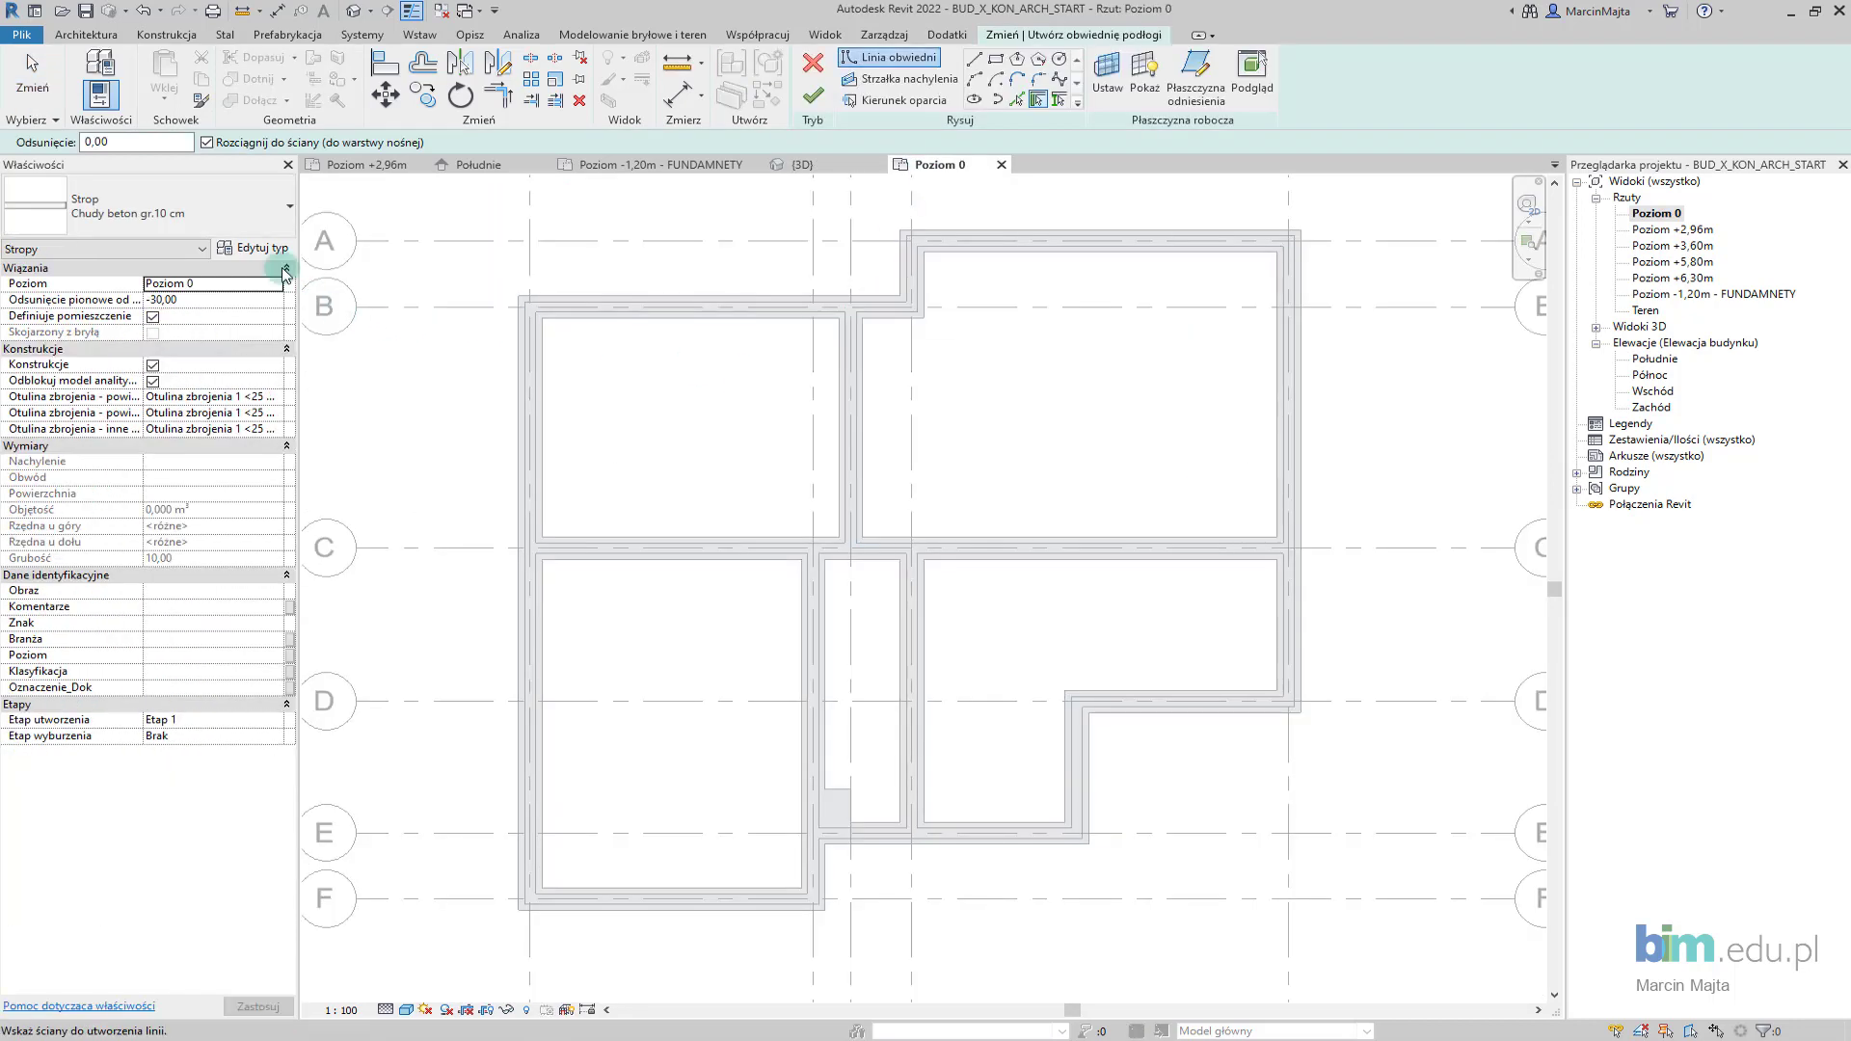
{"action": "left_click", "coordinate": [246, 202]}
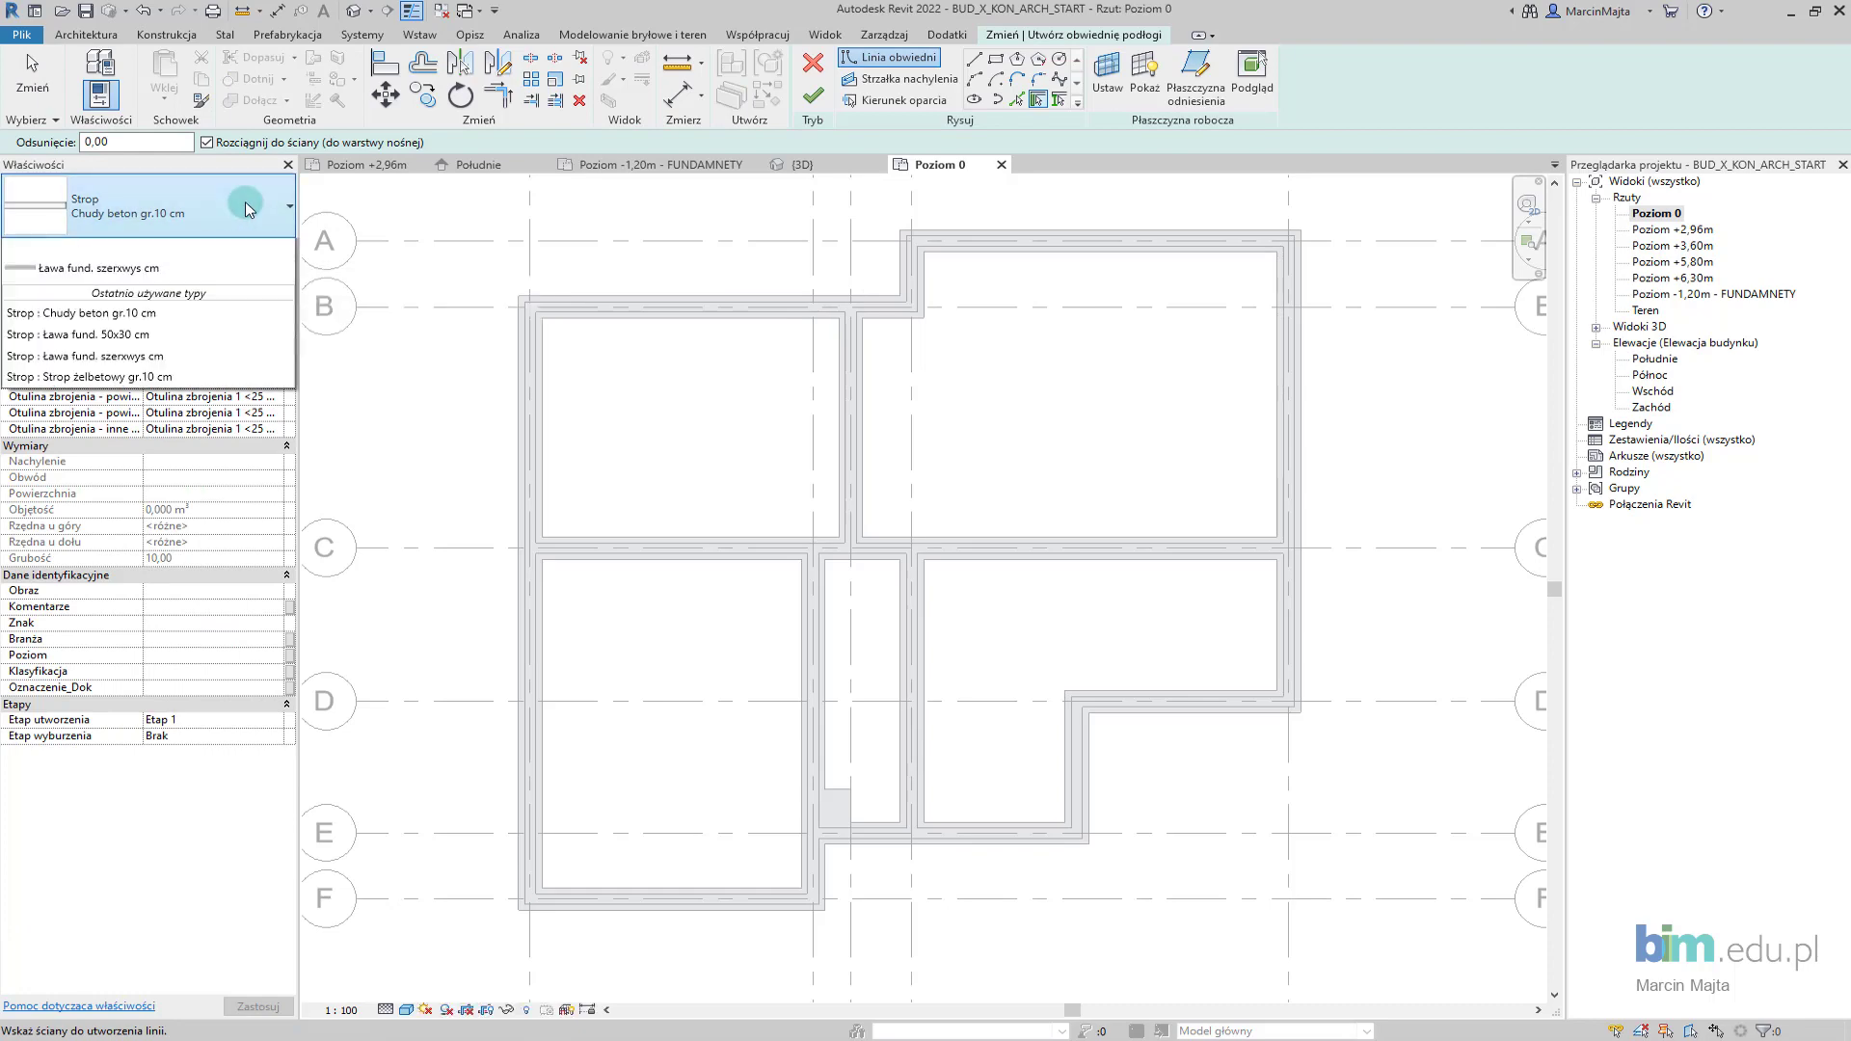
{"action": "left_click", "coordinate": [193, 300]}
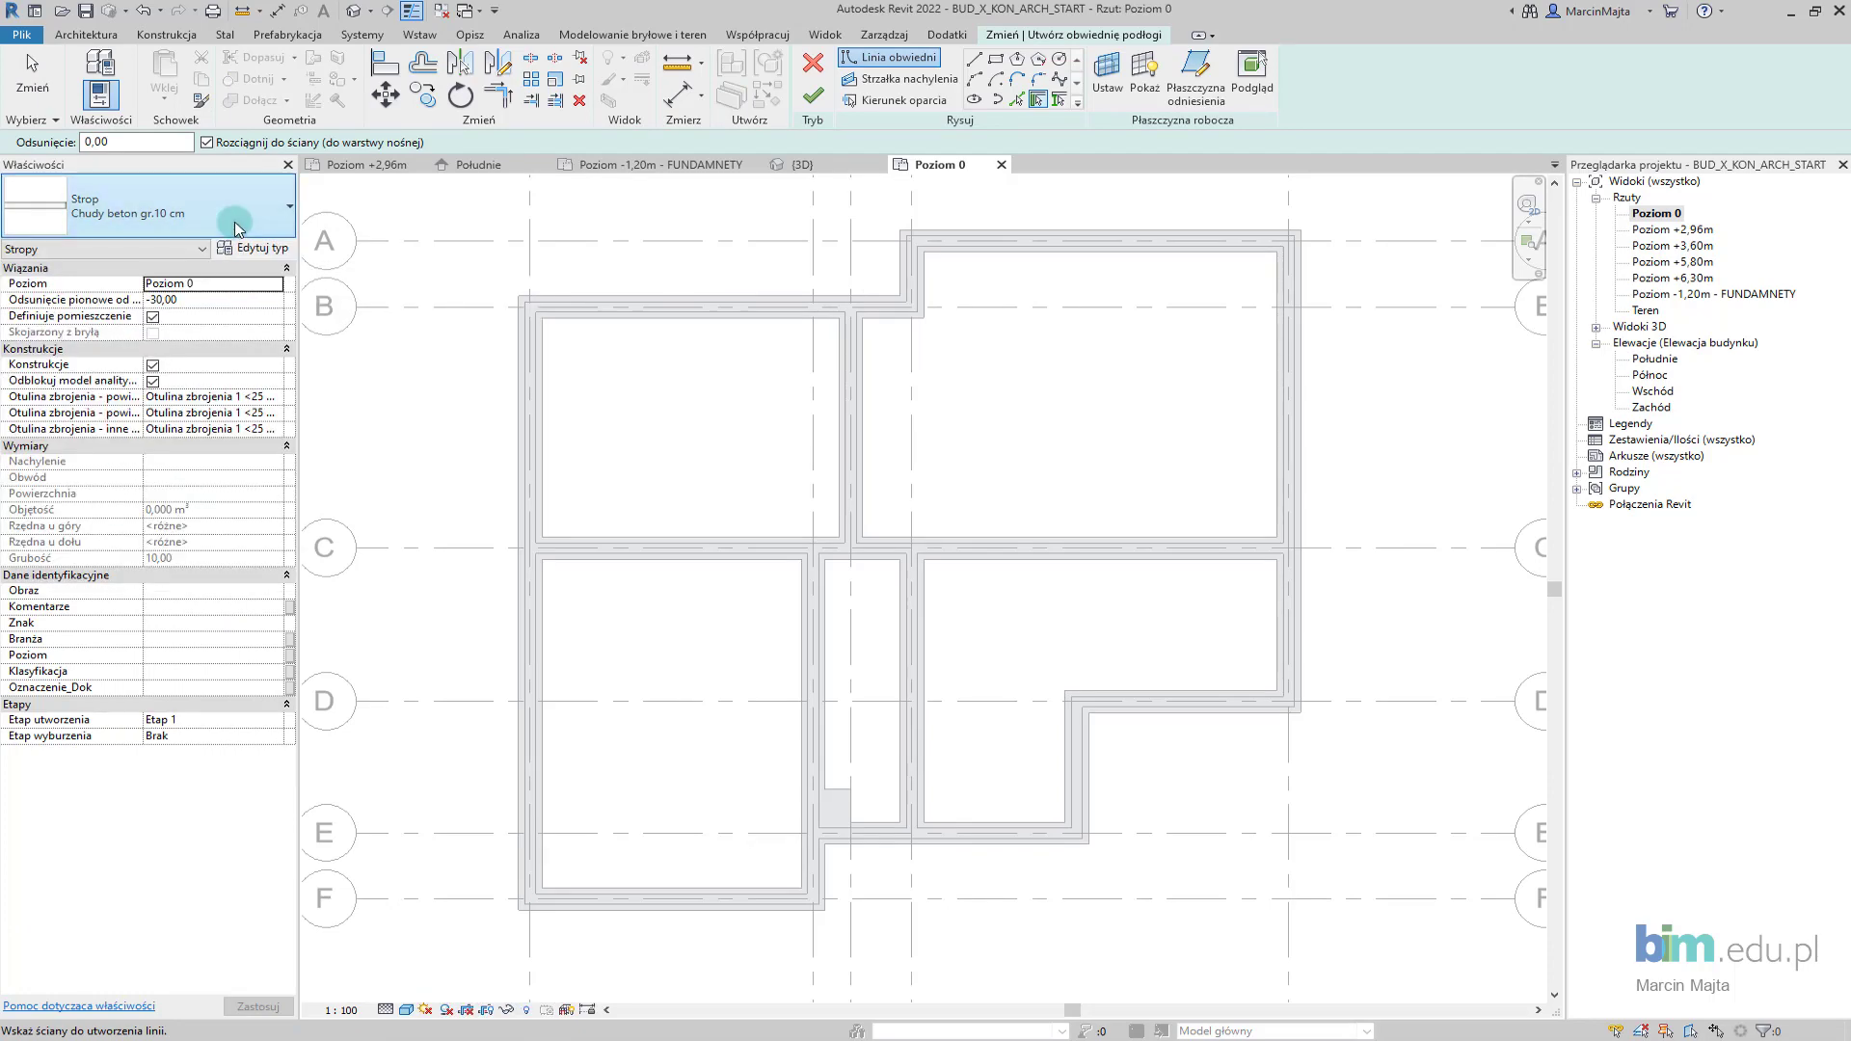
{"action": "left_click", "coordinate": [278, 249]}
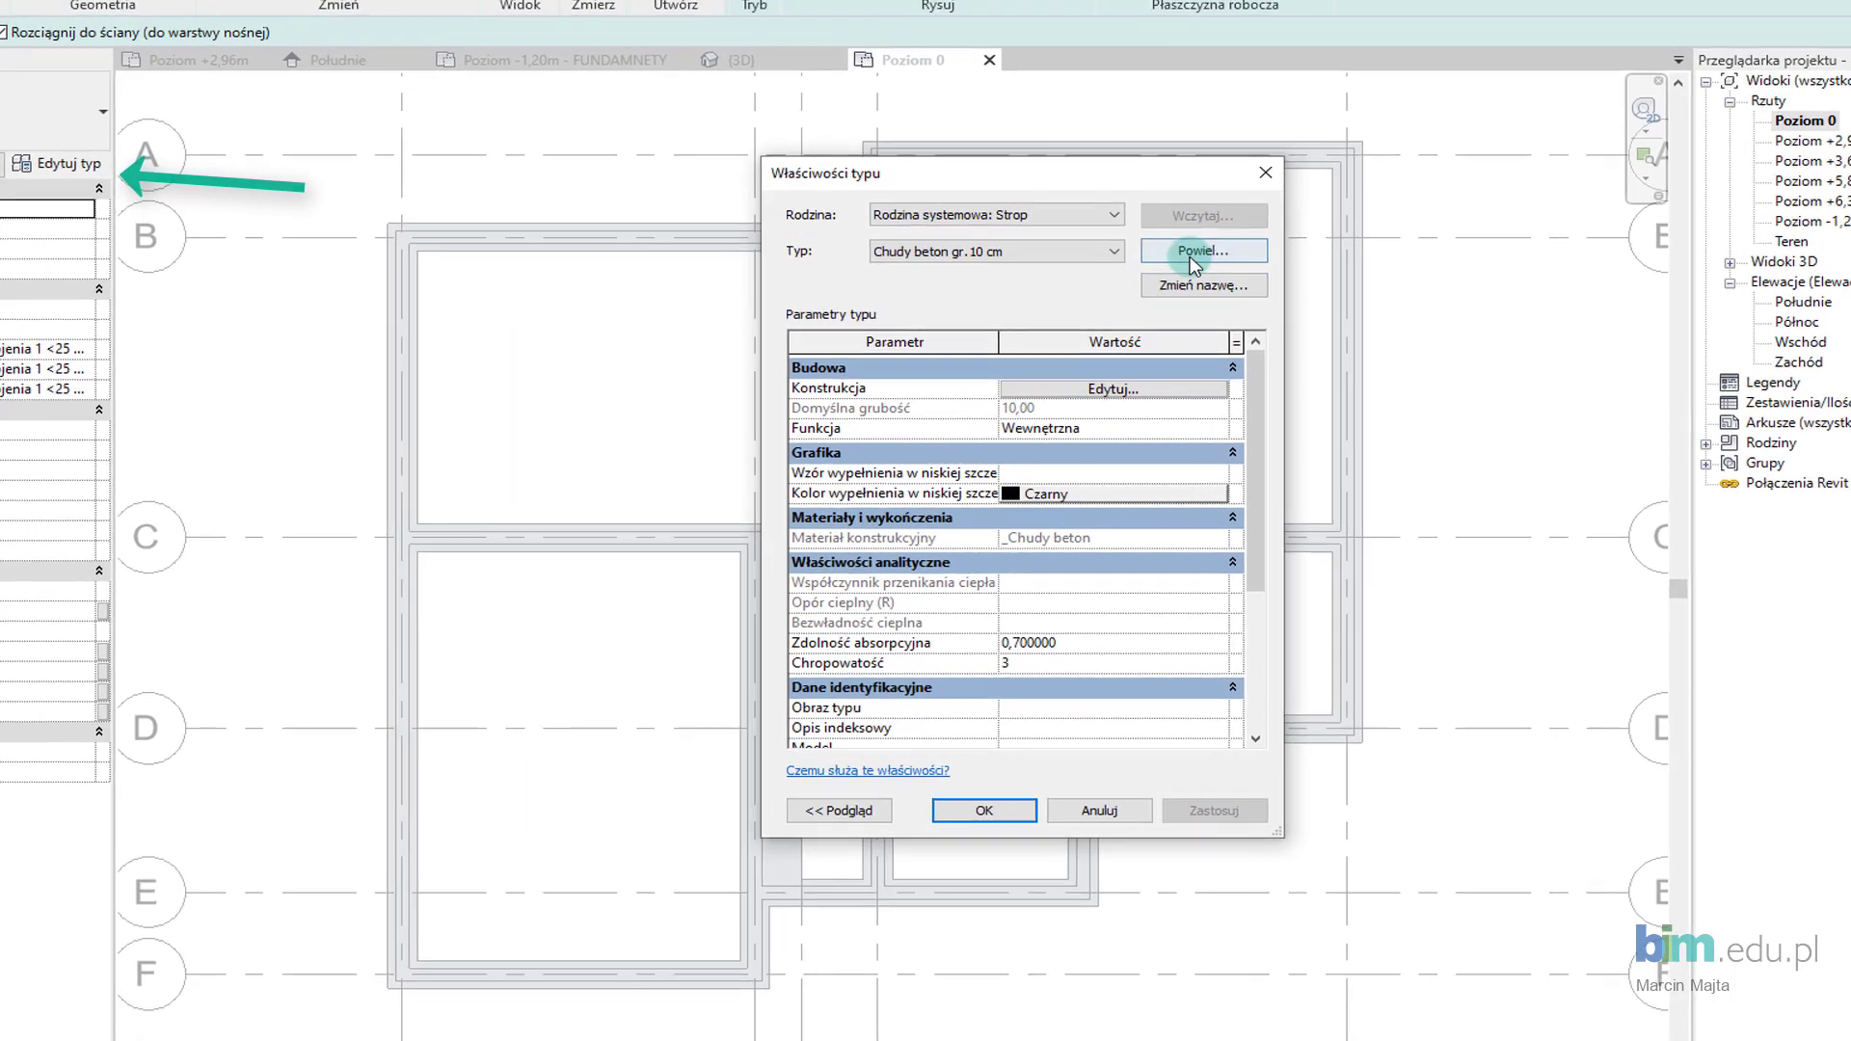
{"action": "left_click", "coordinate": [1191, 257]}
{"action": "type", "text": "Piasek "}
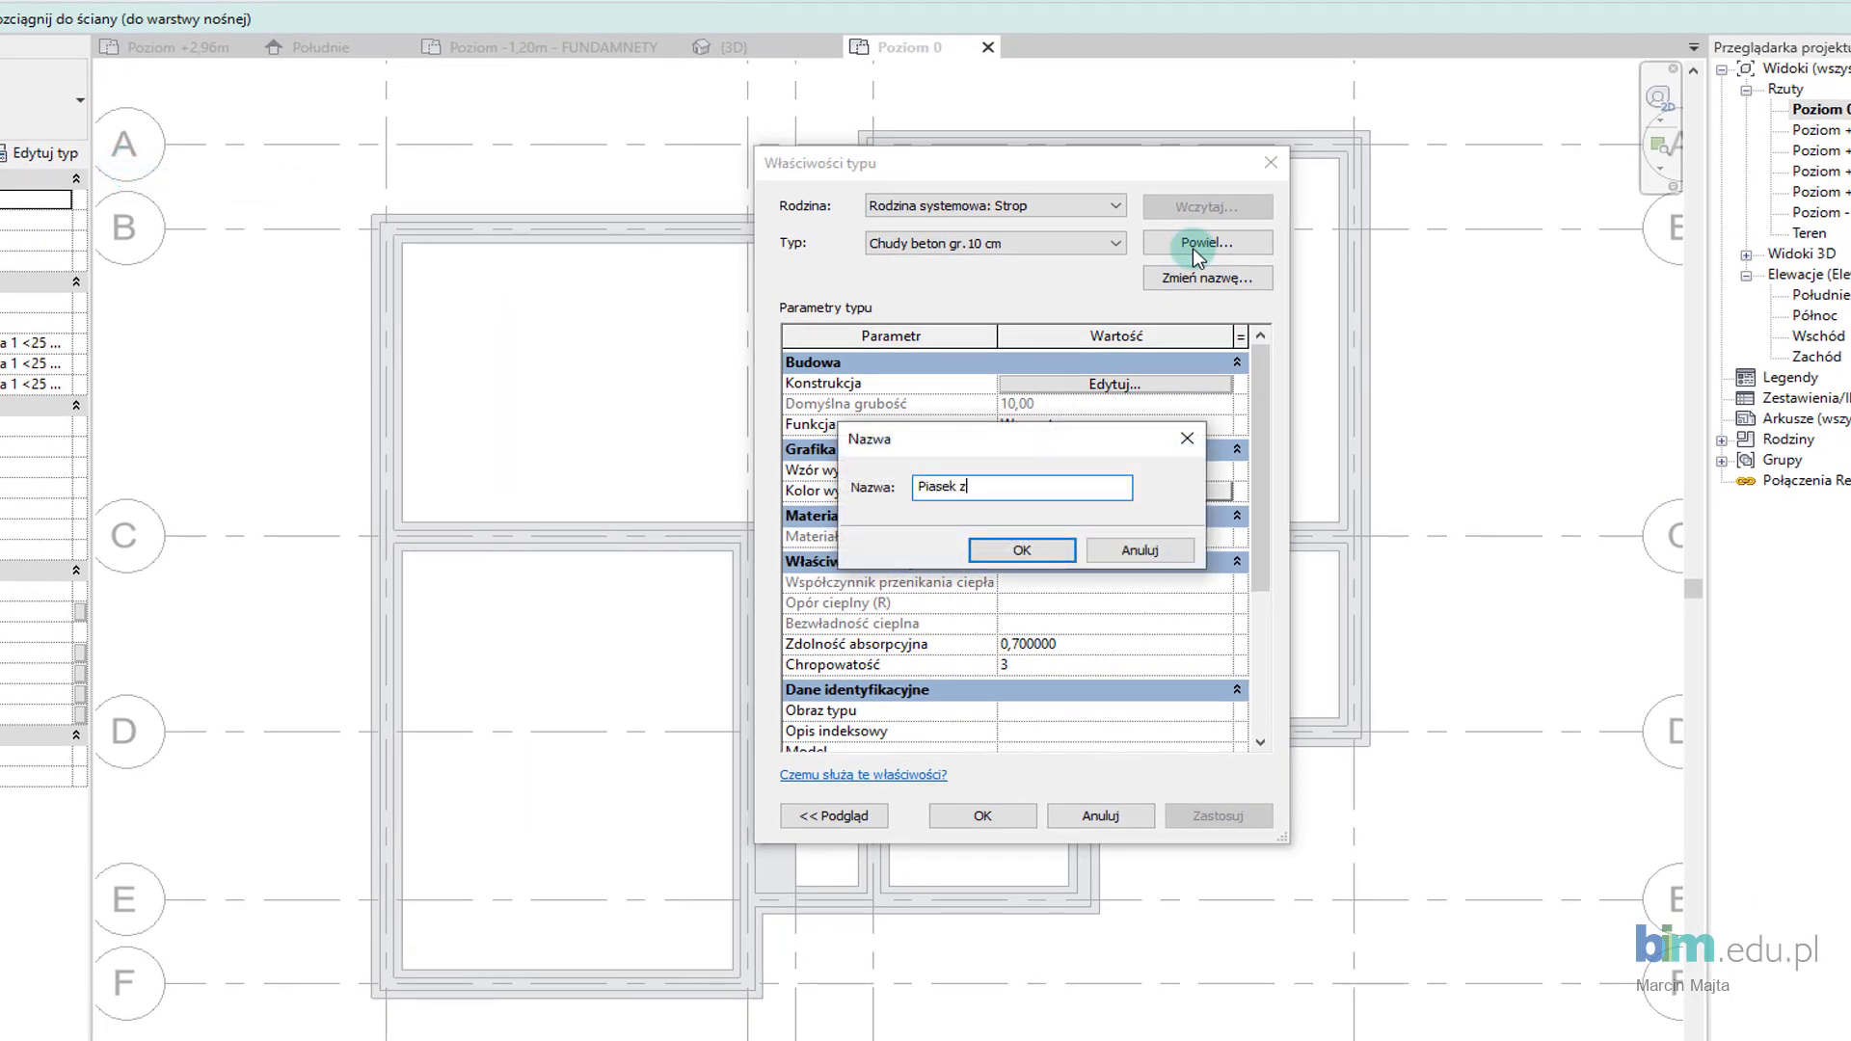
{"action": "type", "text": "zagęszc"}
{"action": "type", "text": "zony gr. 20"}
{"action": "type", "text": "cm"}
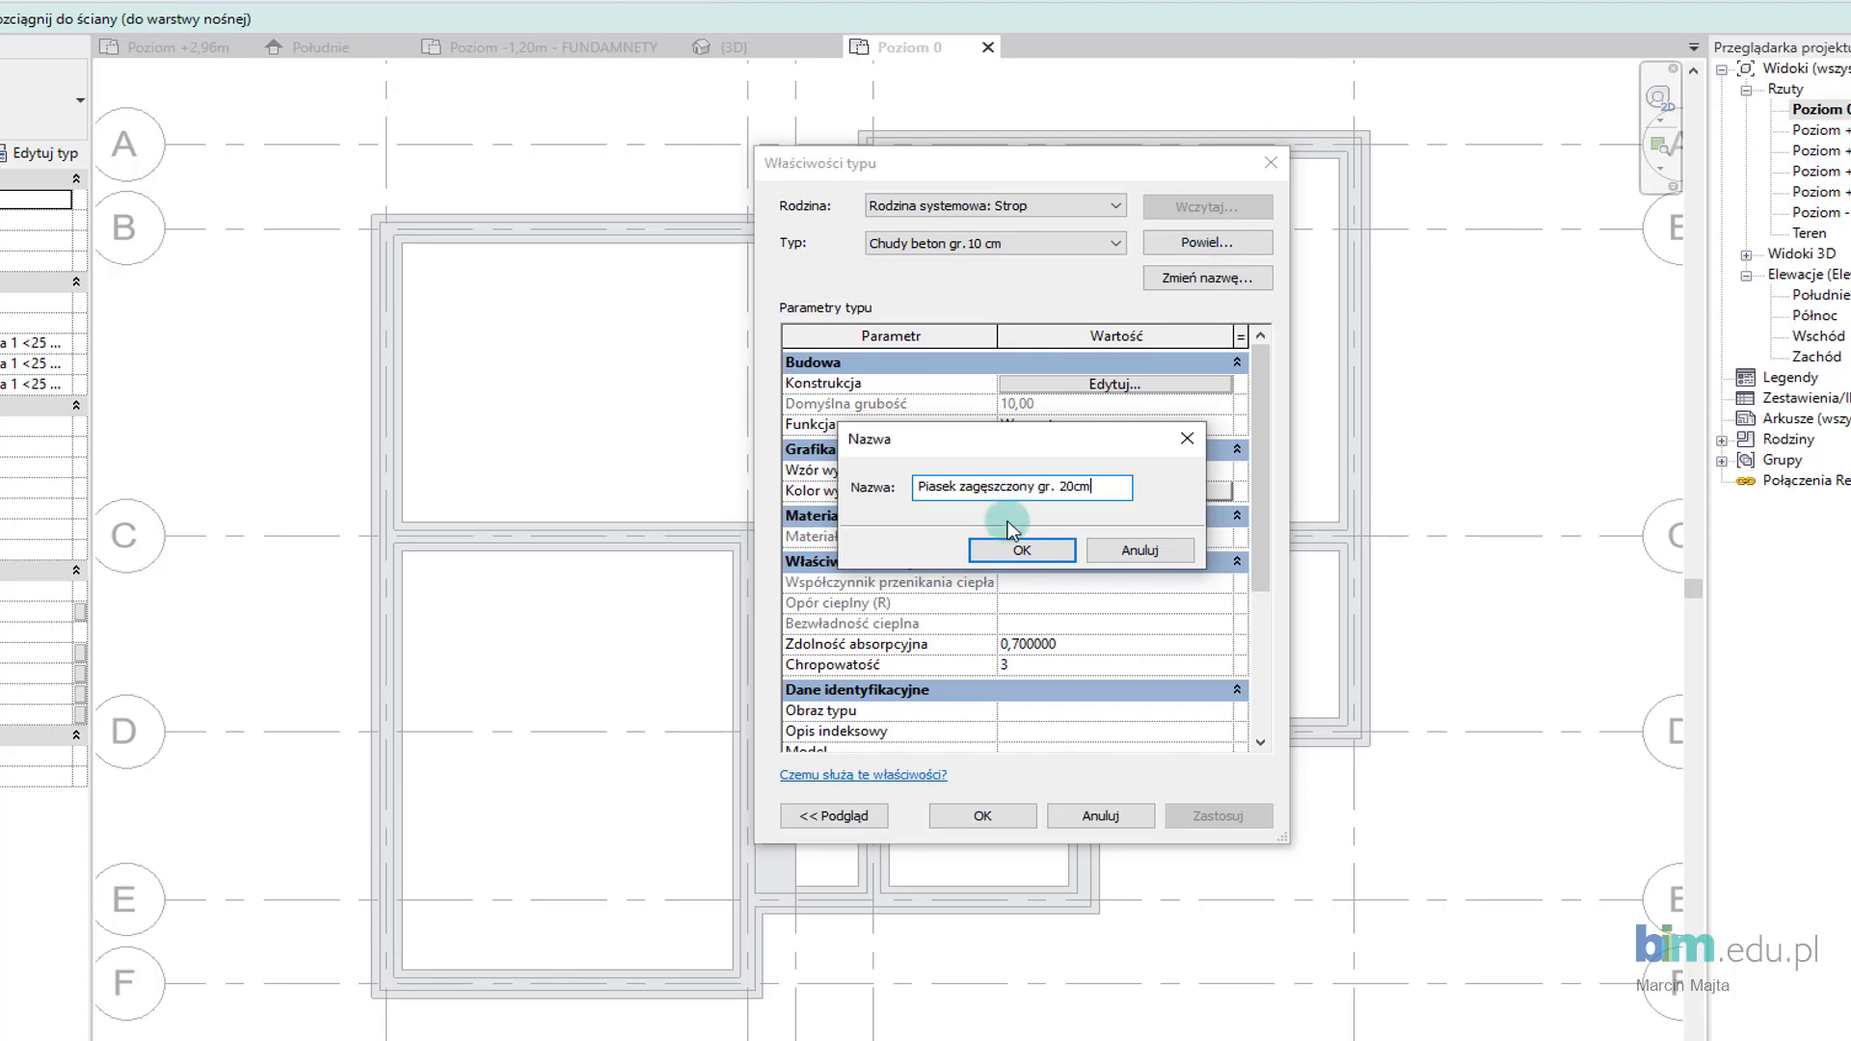
Give the Piasek zagęszczony gr. 20cm type a 20-thick structural layer of Piach material
{"action": "left_click", "coordinate": [1020, 550]}
{"action": "left_click", "coordinate": [1070, 385]}
{"action": "left_click", "coordinate": [1002, 415]}
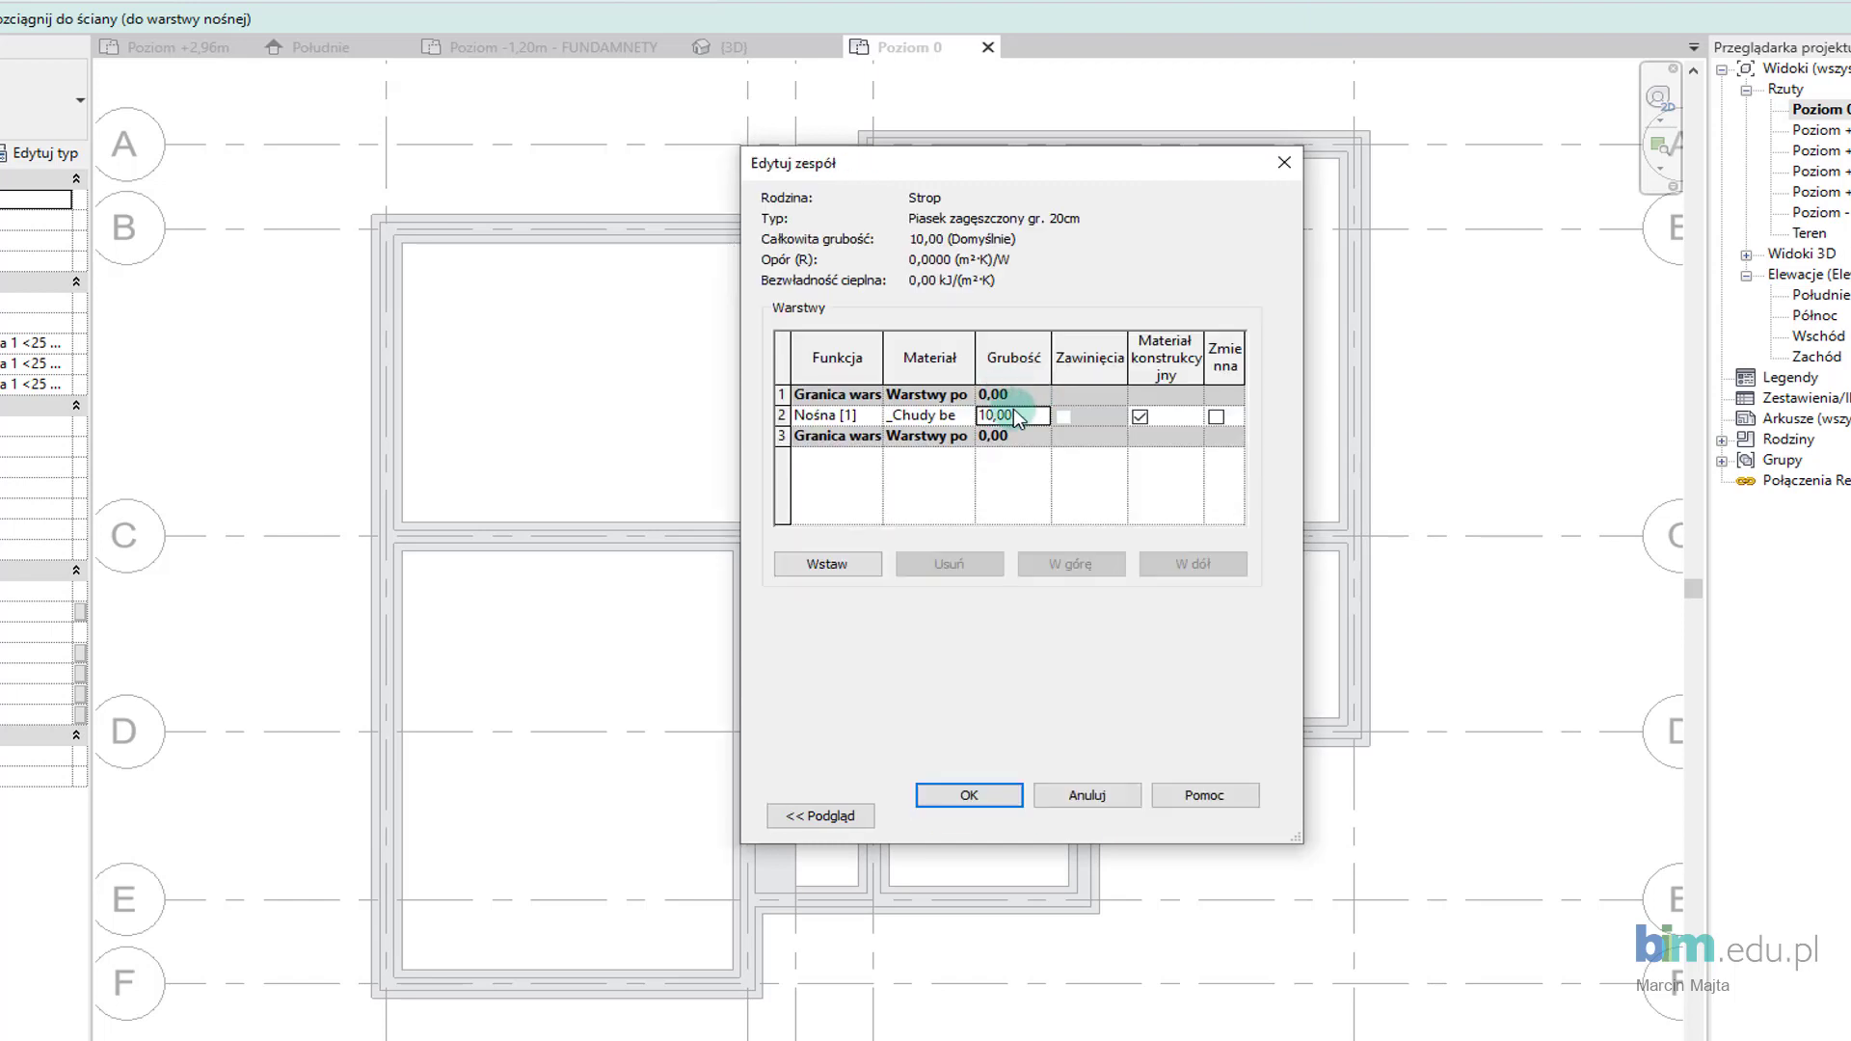
{"action": "type", "text": "20"}
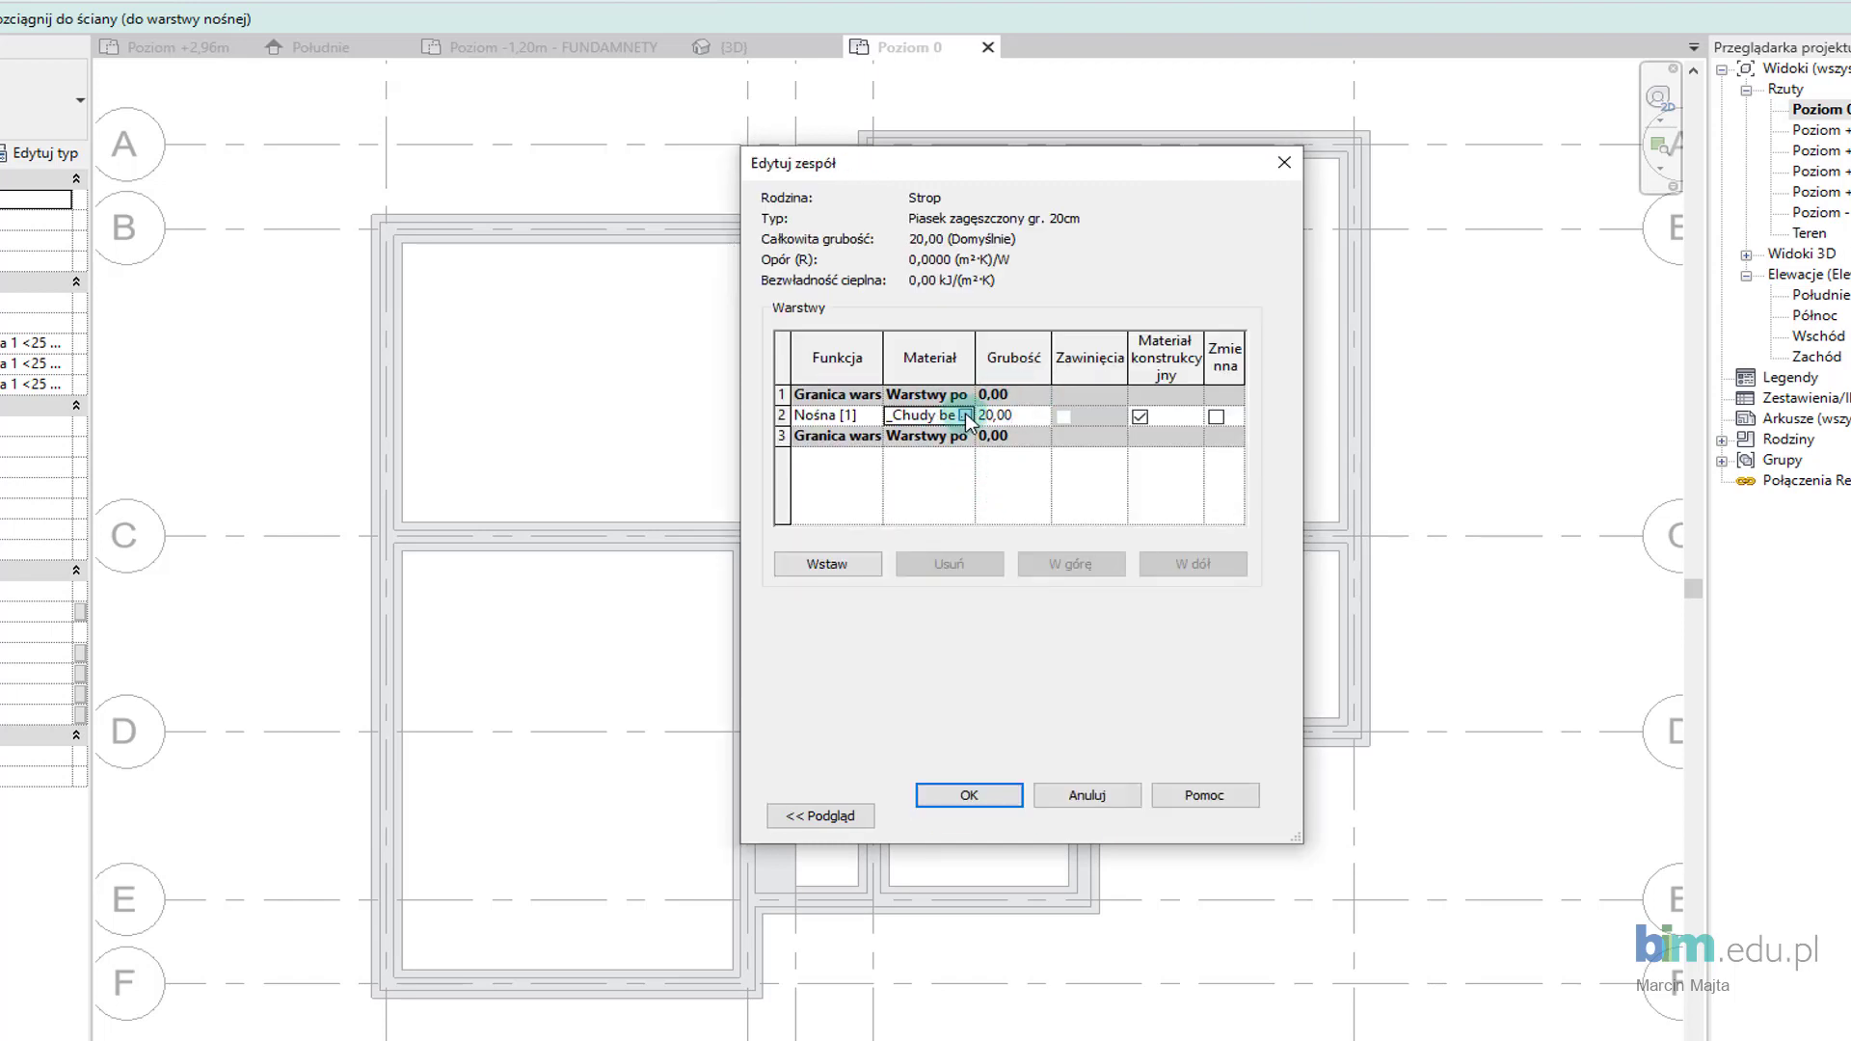
{"action": "left_click", "coordinate": [965, 415]}
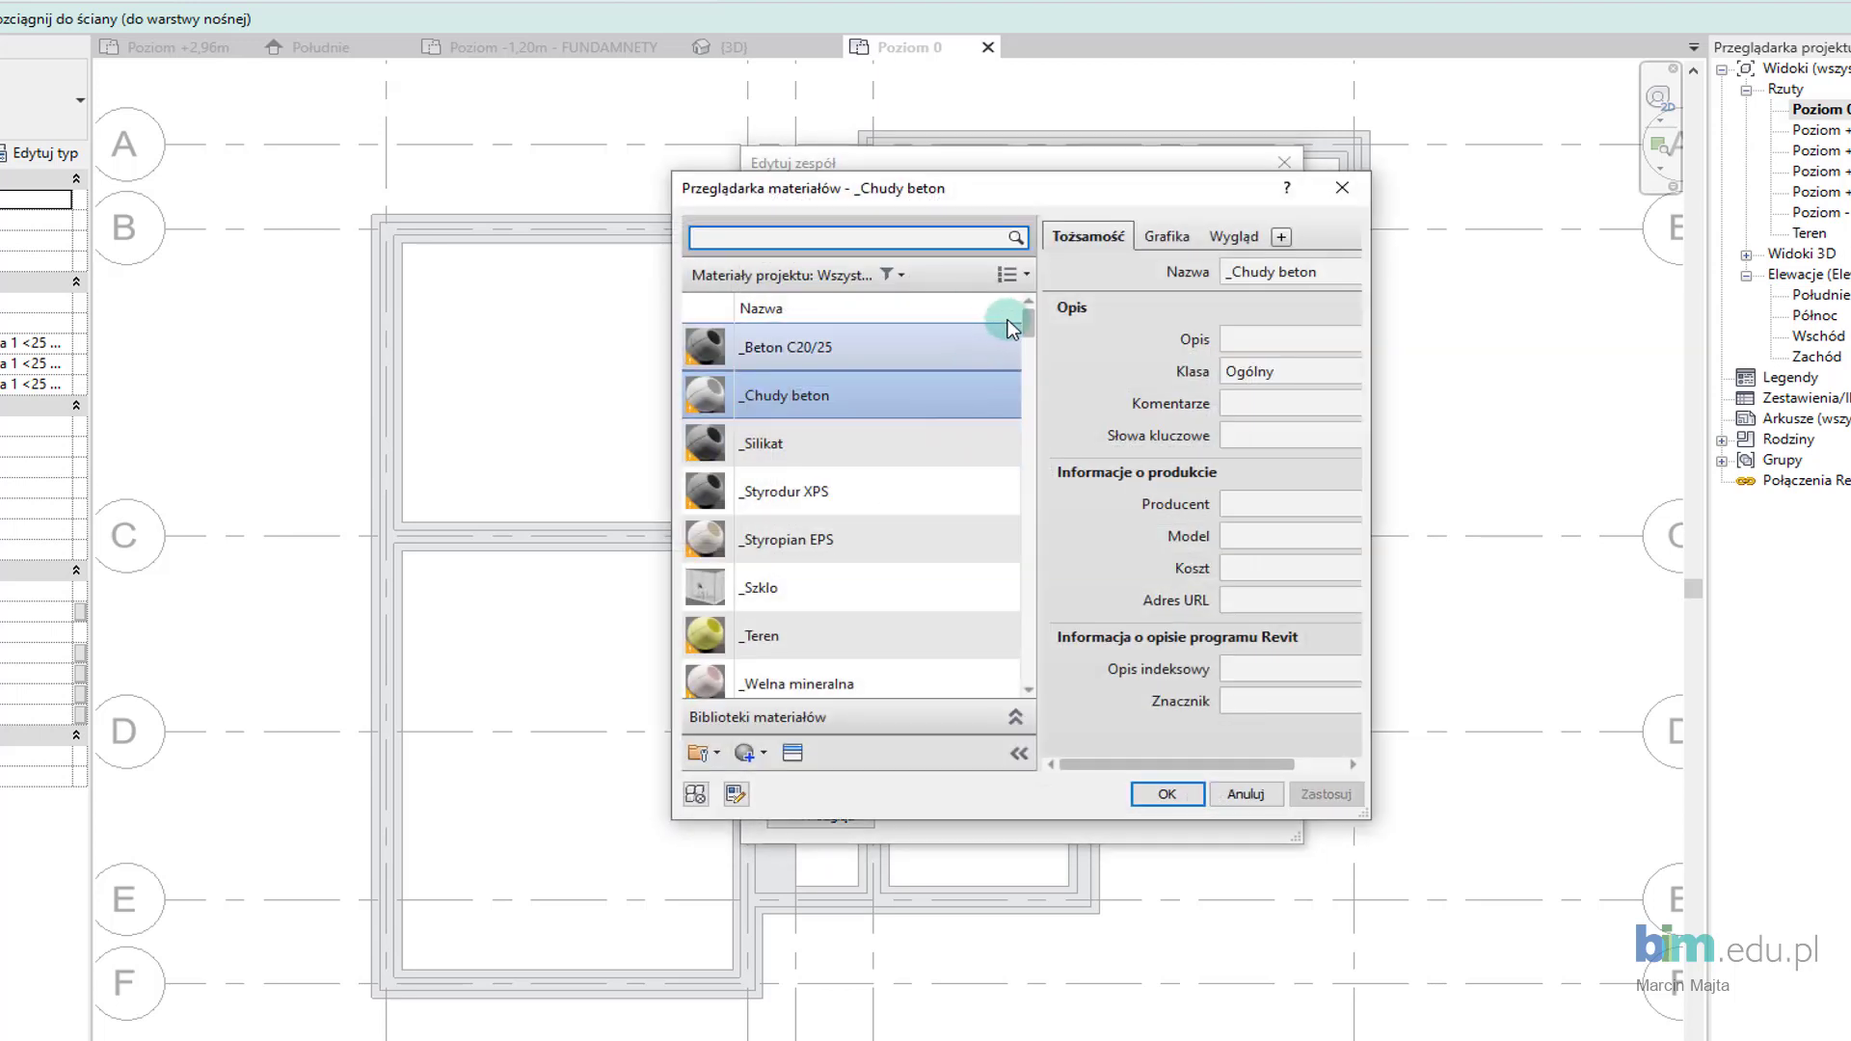
{"action": "left_click_drag", "start_coordinate": [1366, 813], "coordinate": [1477, 850]}
{"action": "type", "text": "pia"}
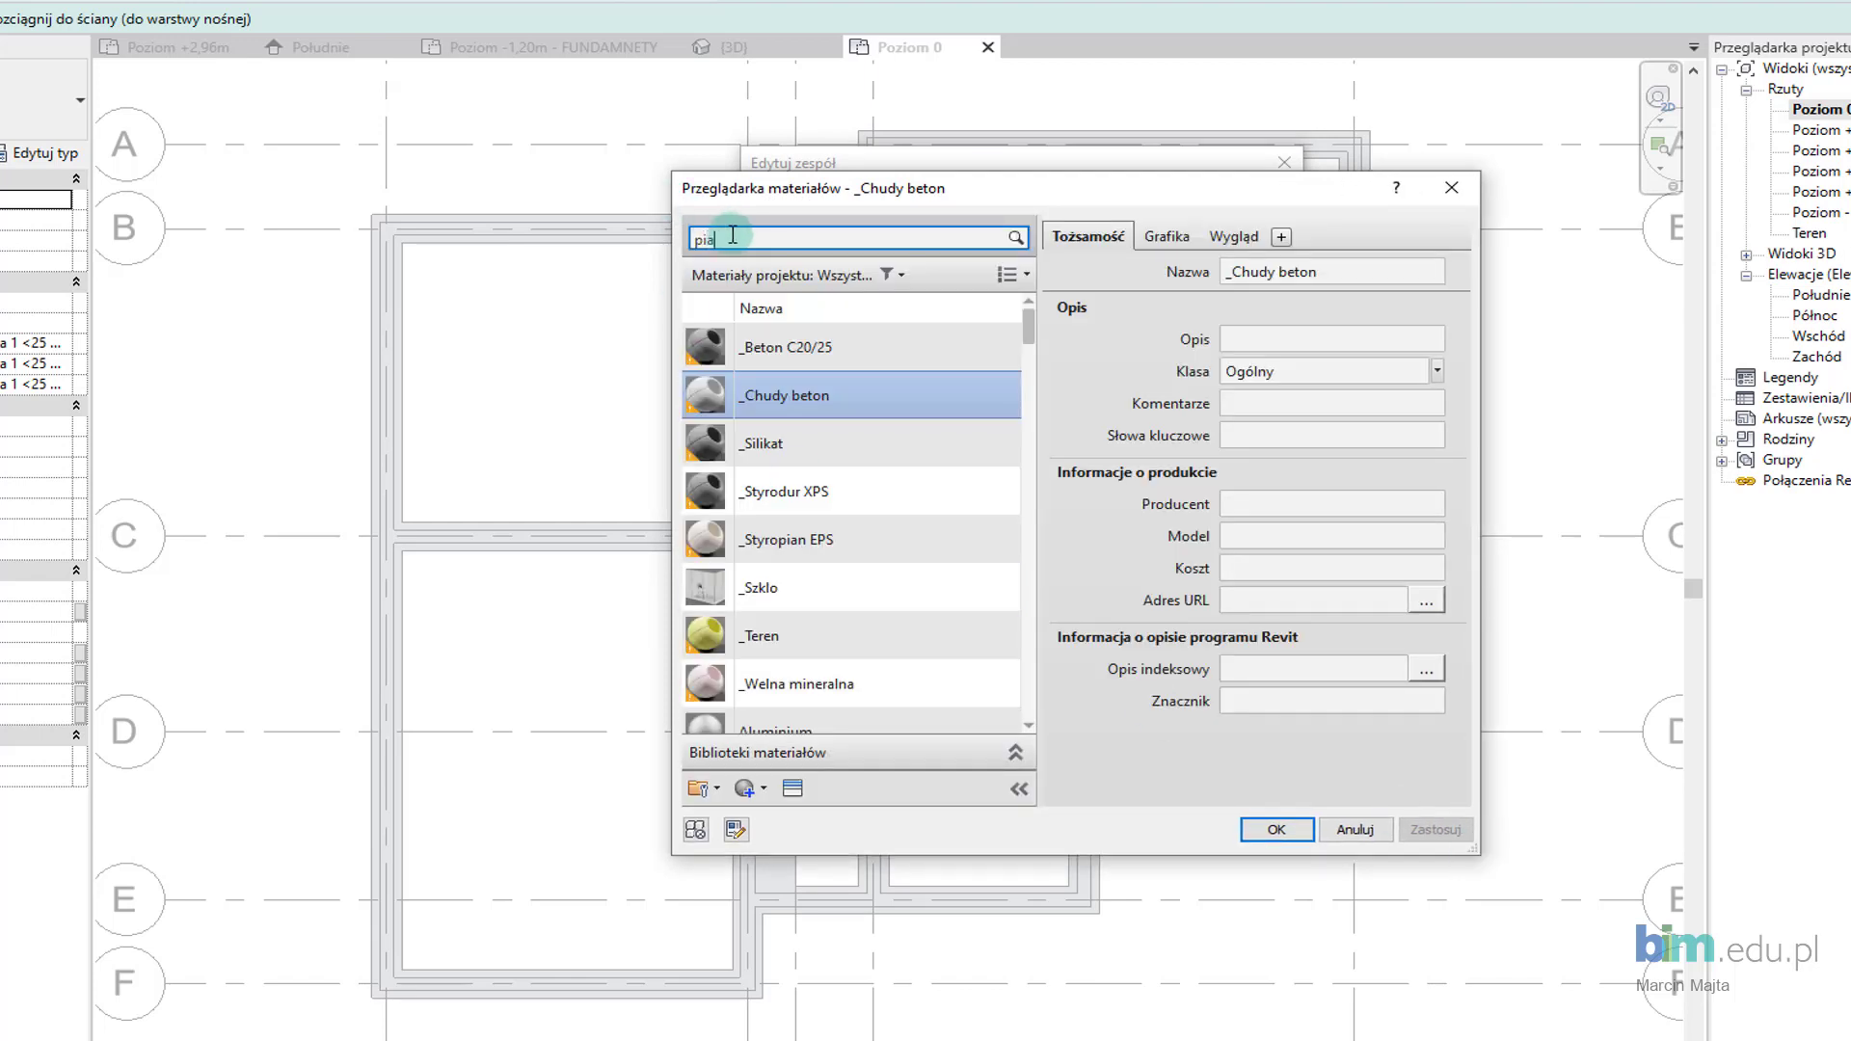
{"action": "type", "text": "s"}
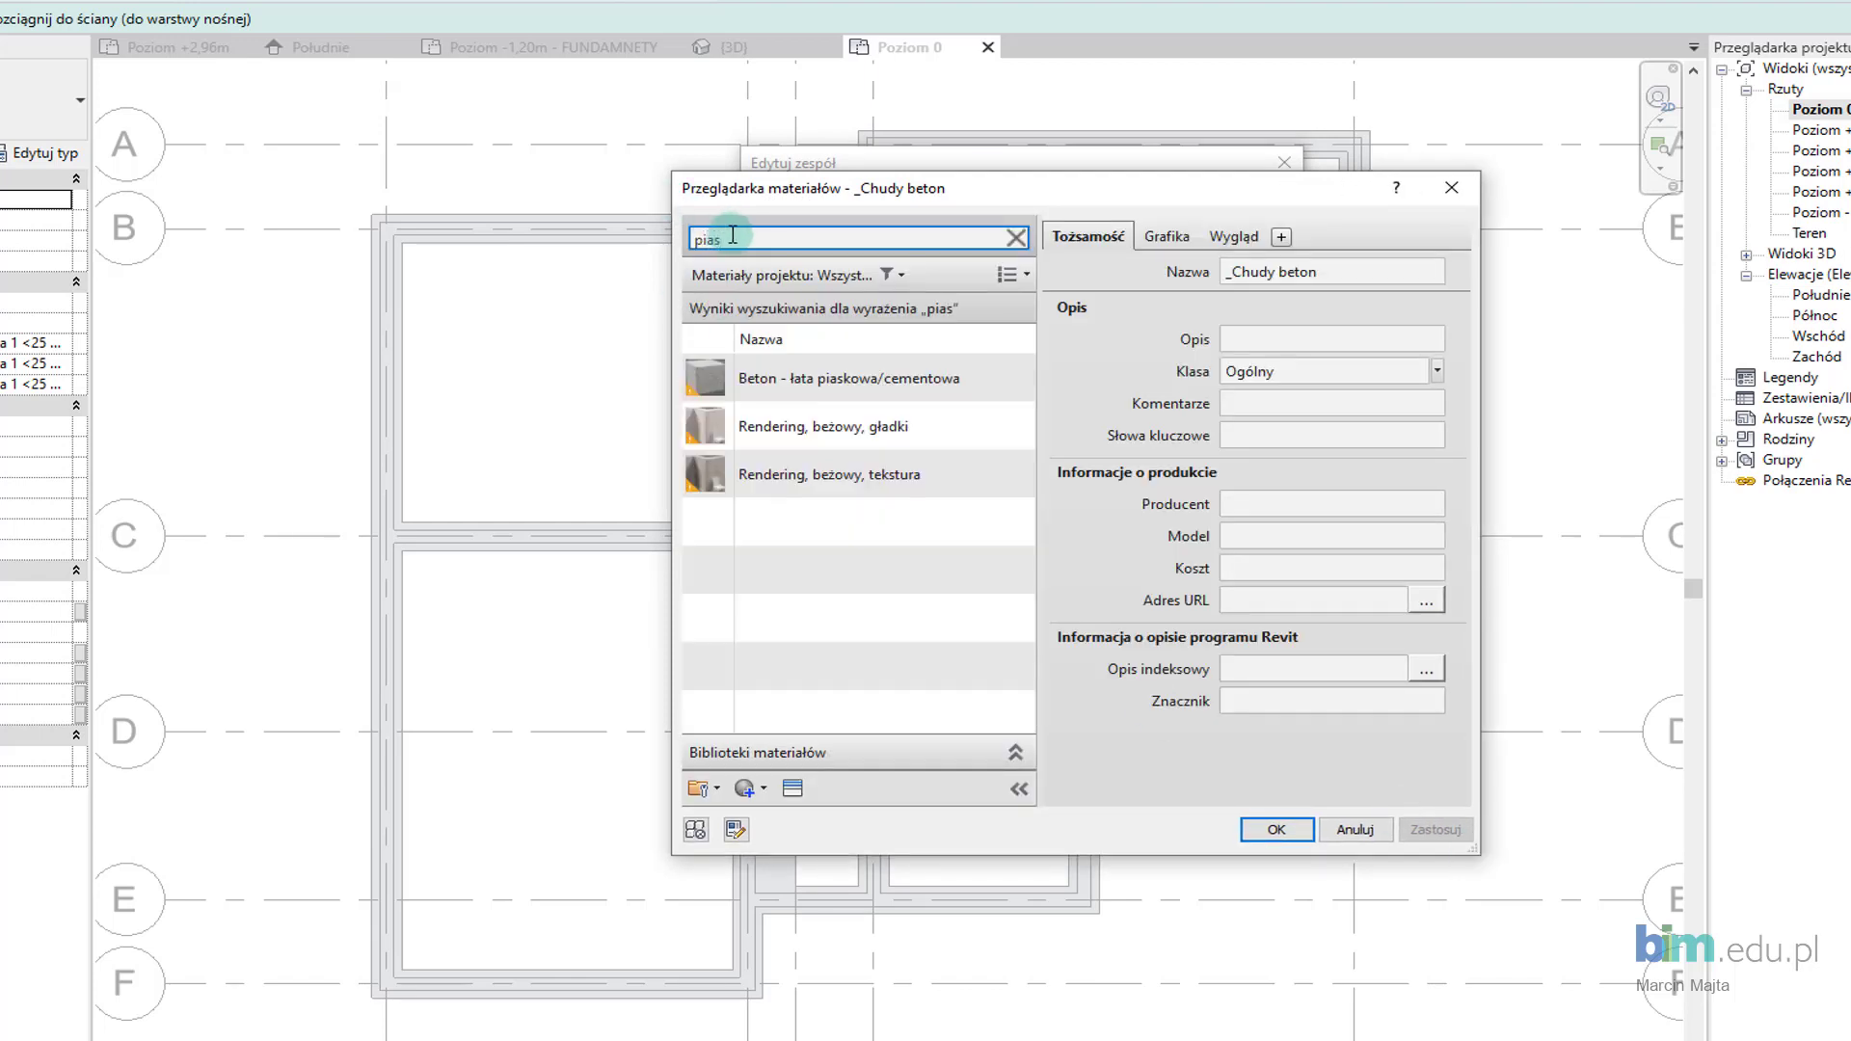
{"action": "key", "text": "BackSpace"}
{"action": "type", "text": "ch"}
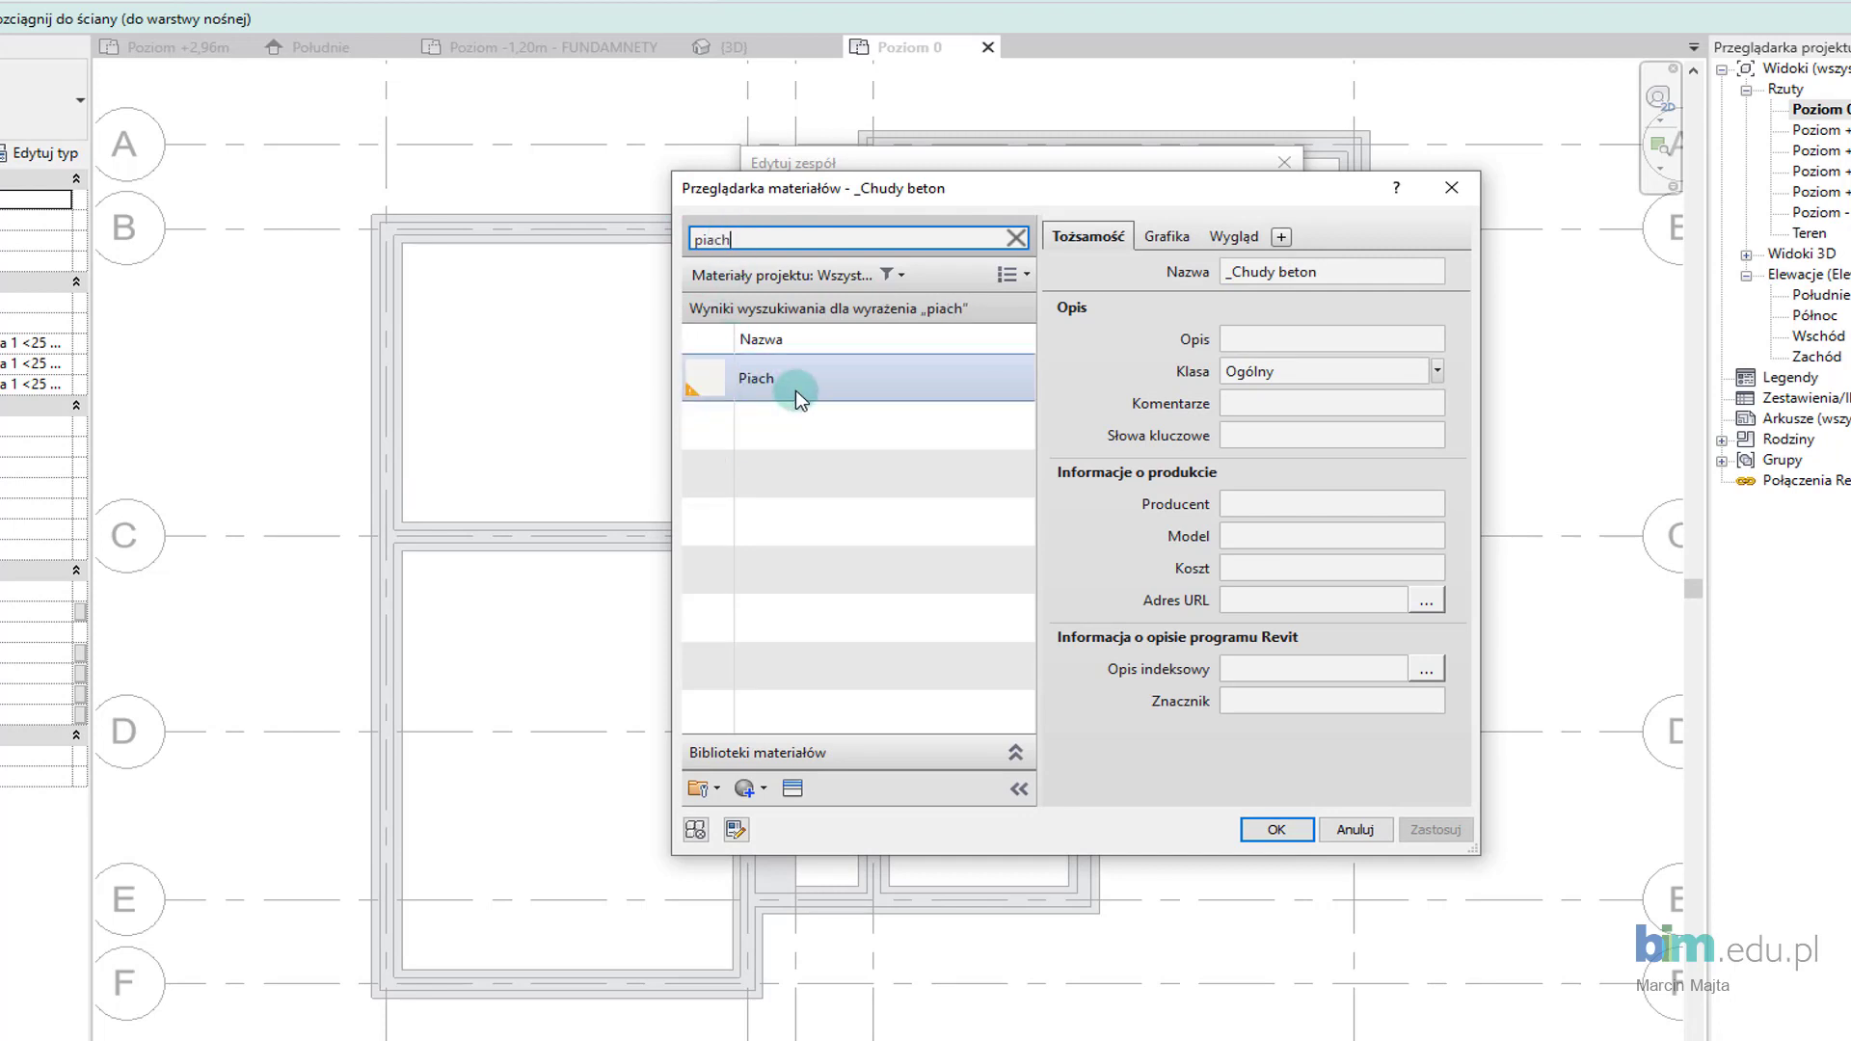
{"action": "left_click", "coordinate": [800, 387]}
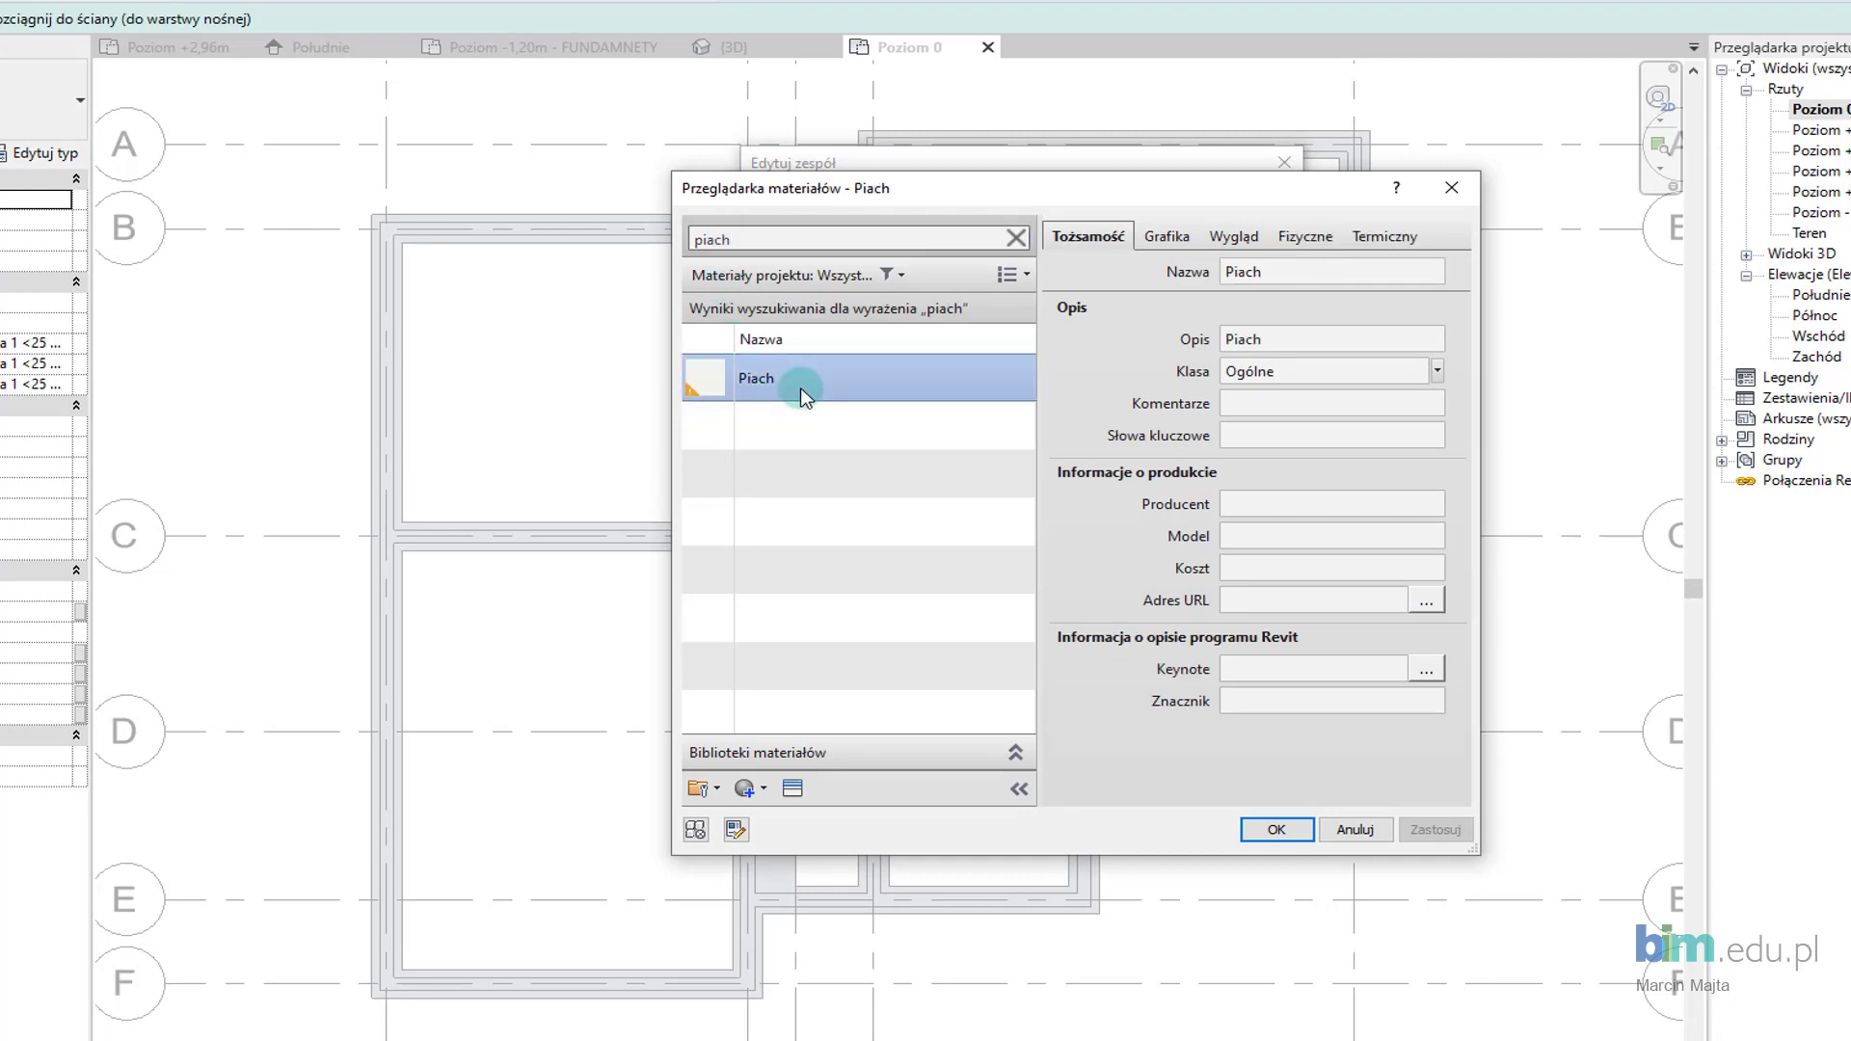
{"action": "left_click", "coordinate": [1166, 237]}
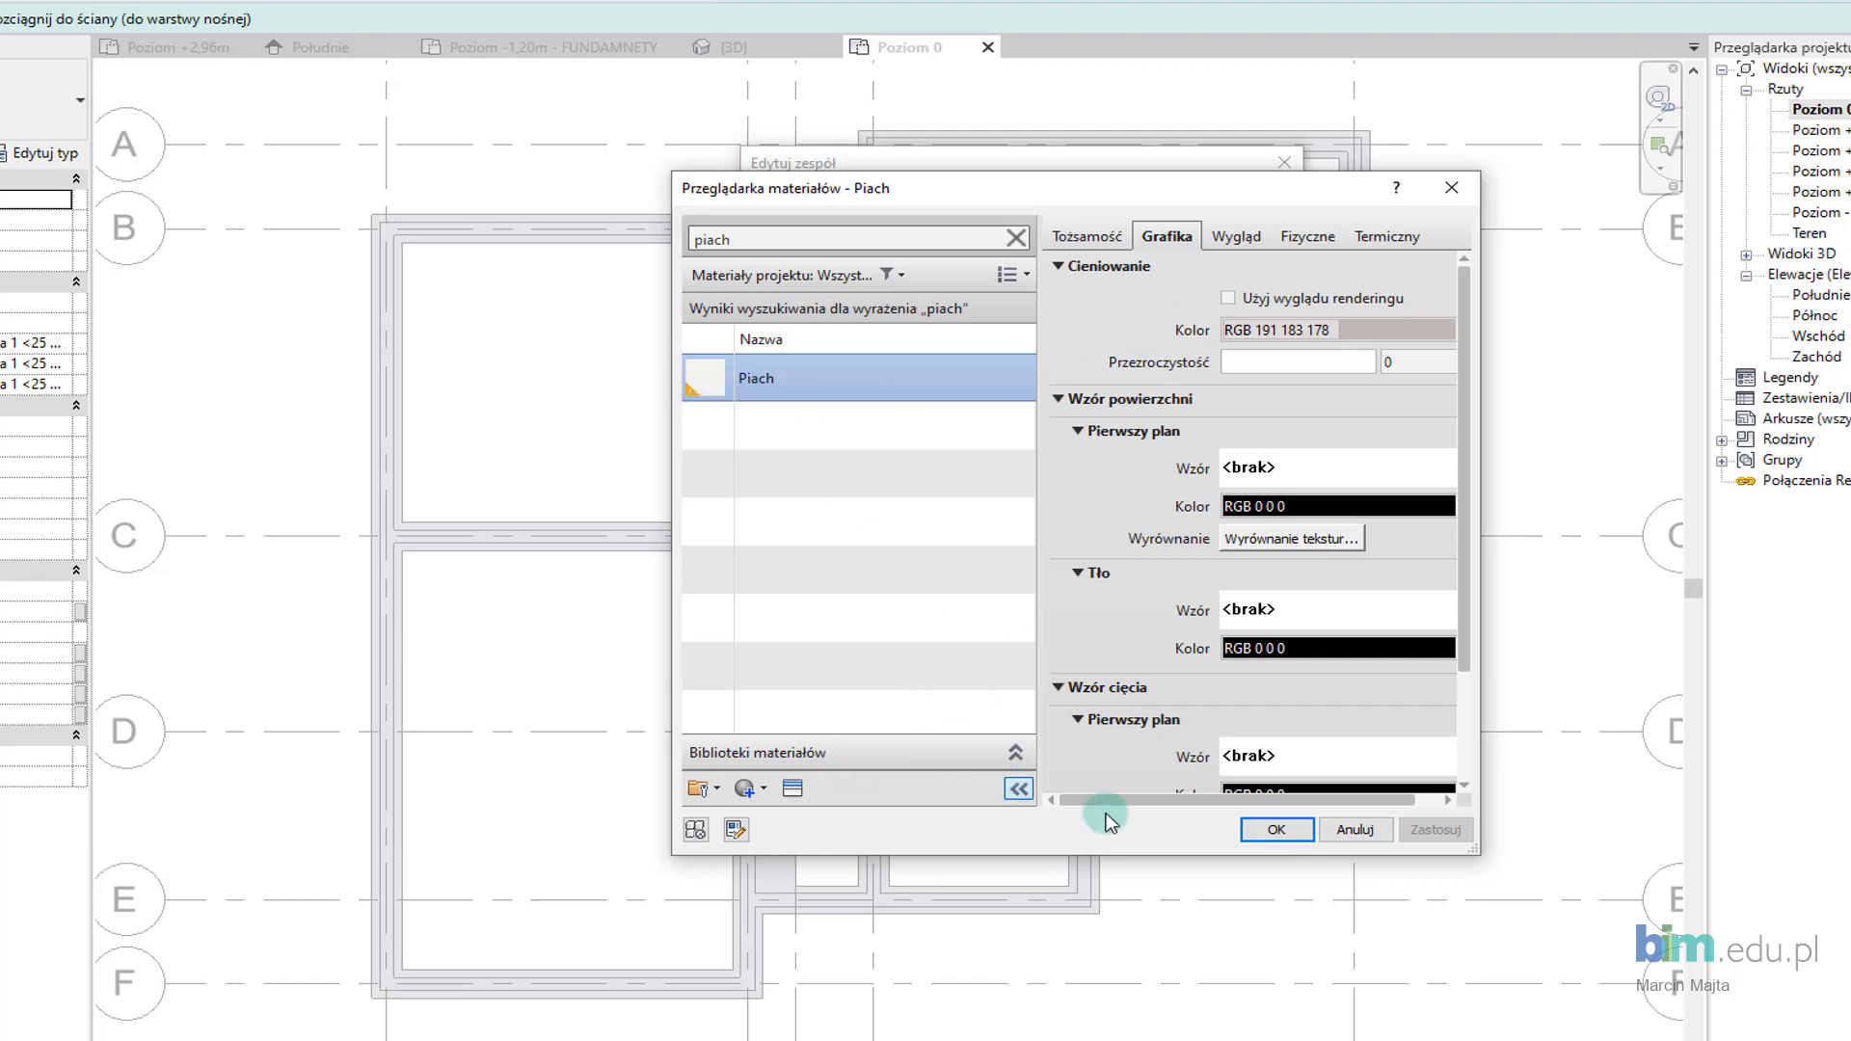
{"action": "left_click", "coordinate": [1272, 829]}
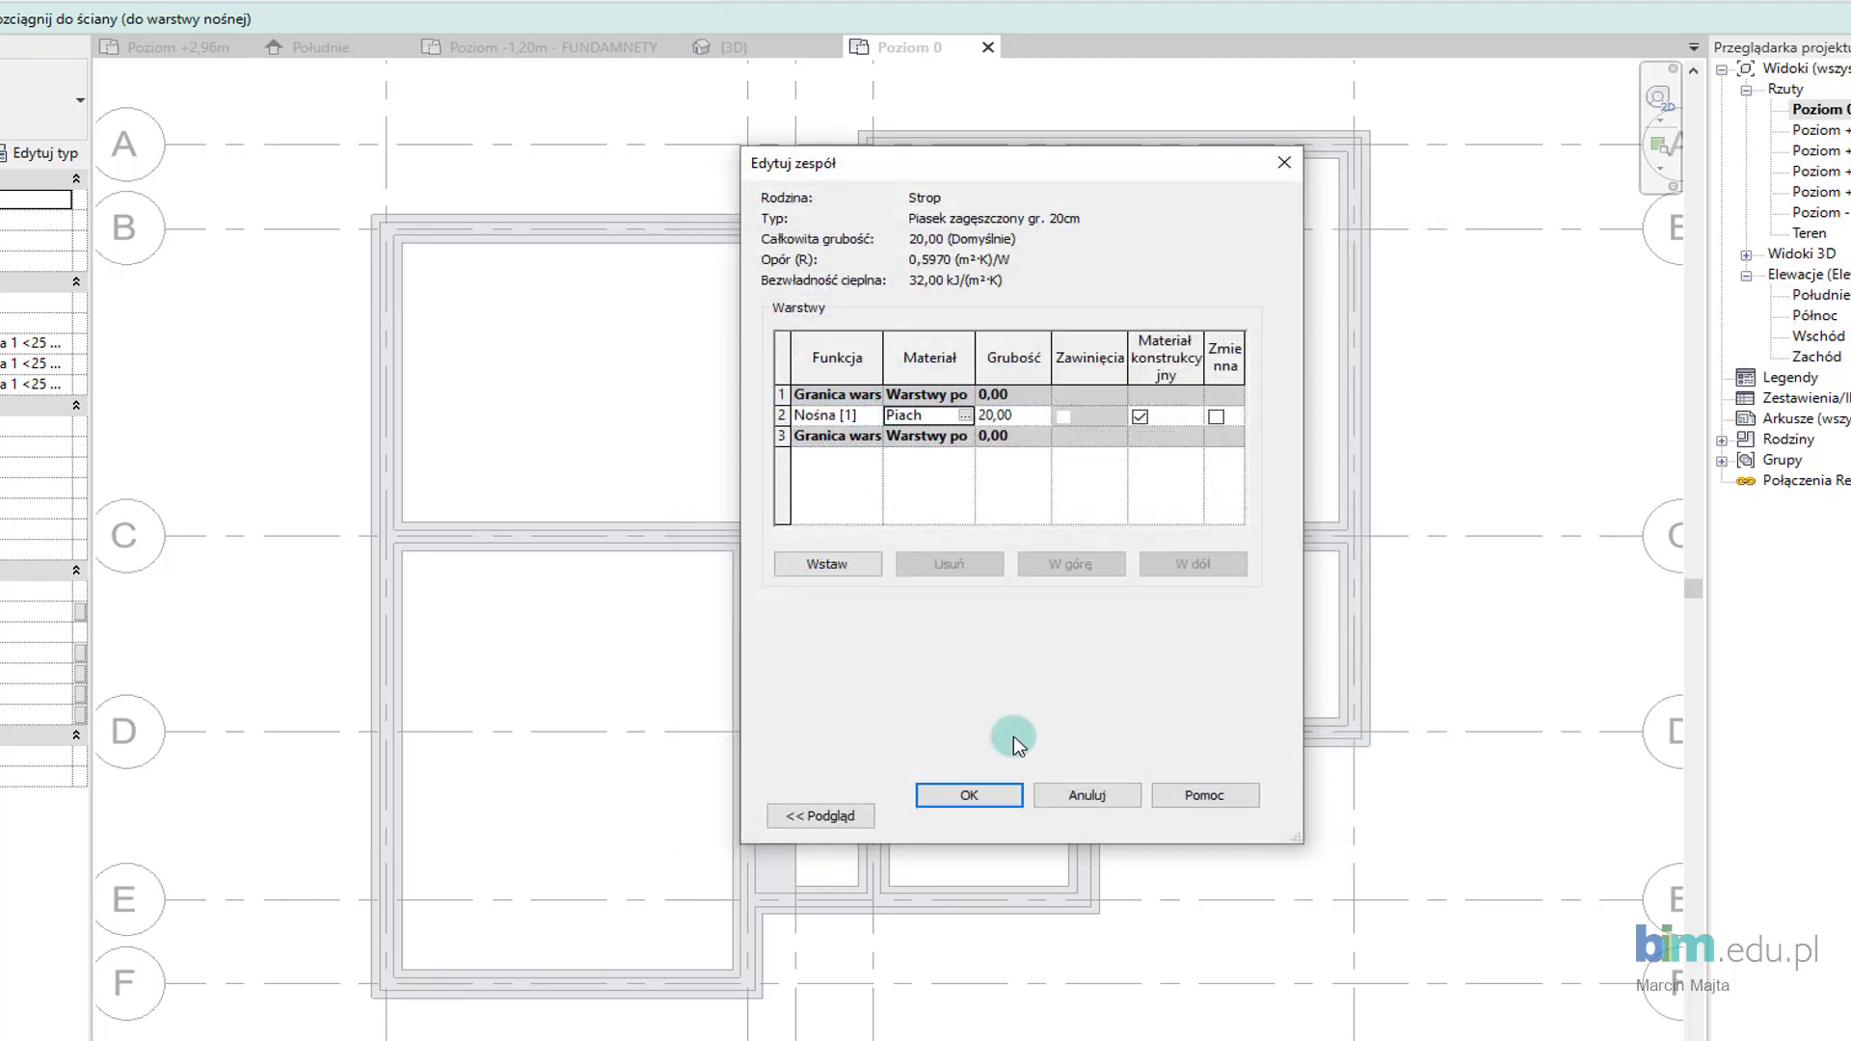
{"action": "left_click", "coordinate": [1002, 803]}
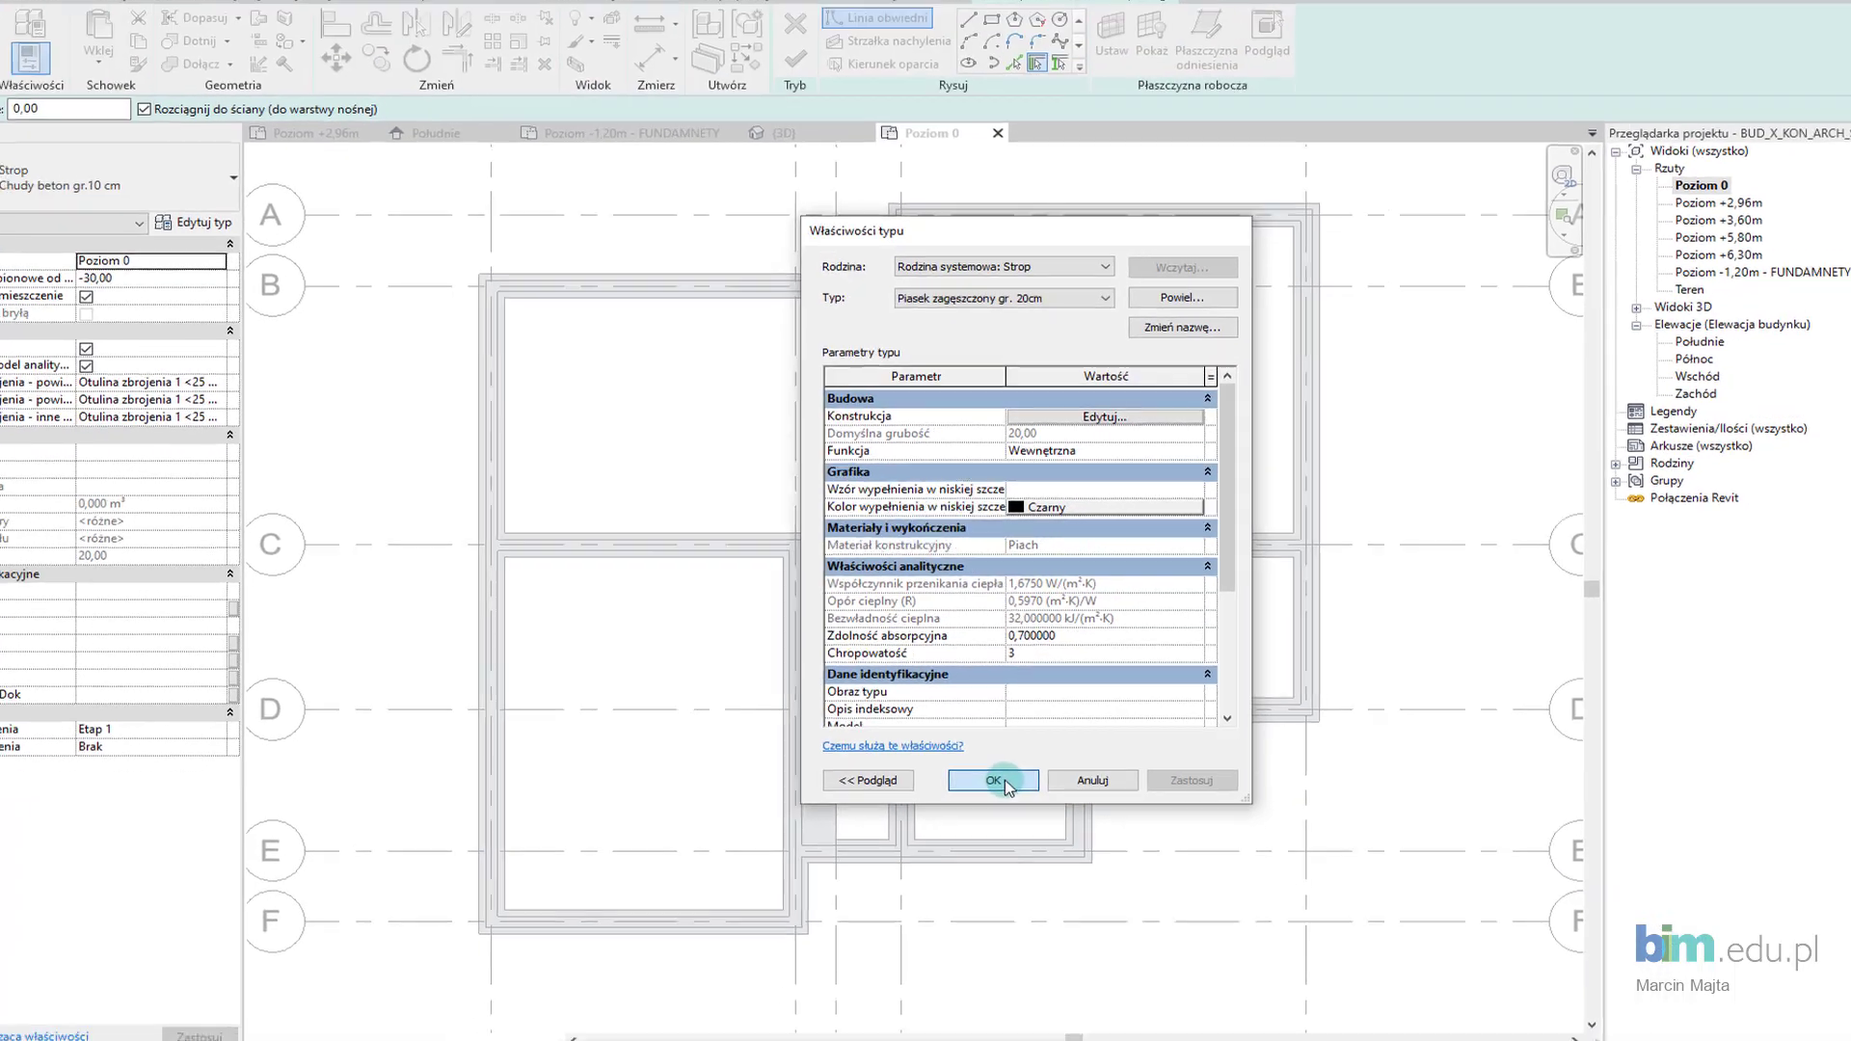
{"action": "left_click", "coordinate": [1001, 771]}
{"action": "type", "text": "-10"}
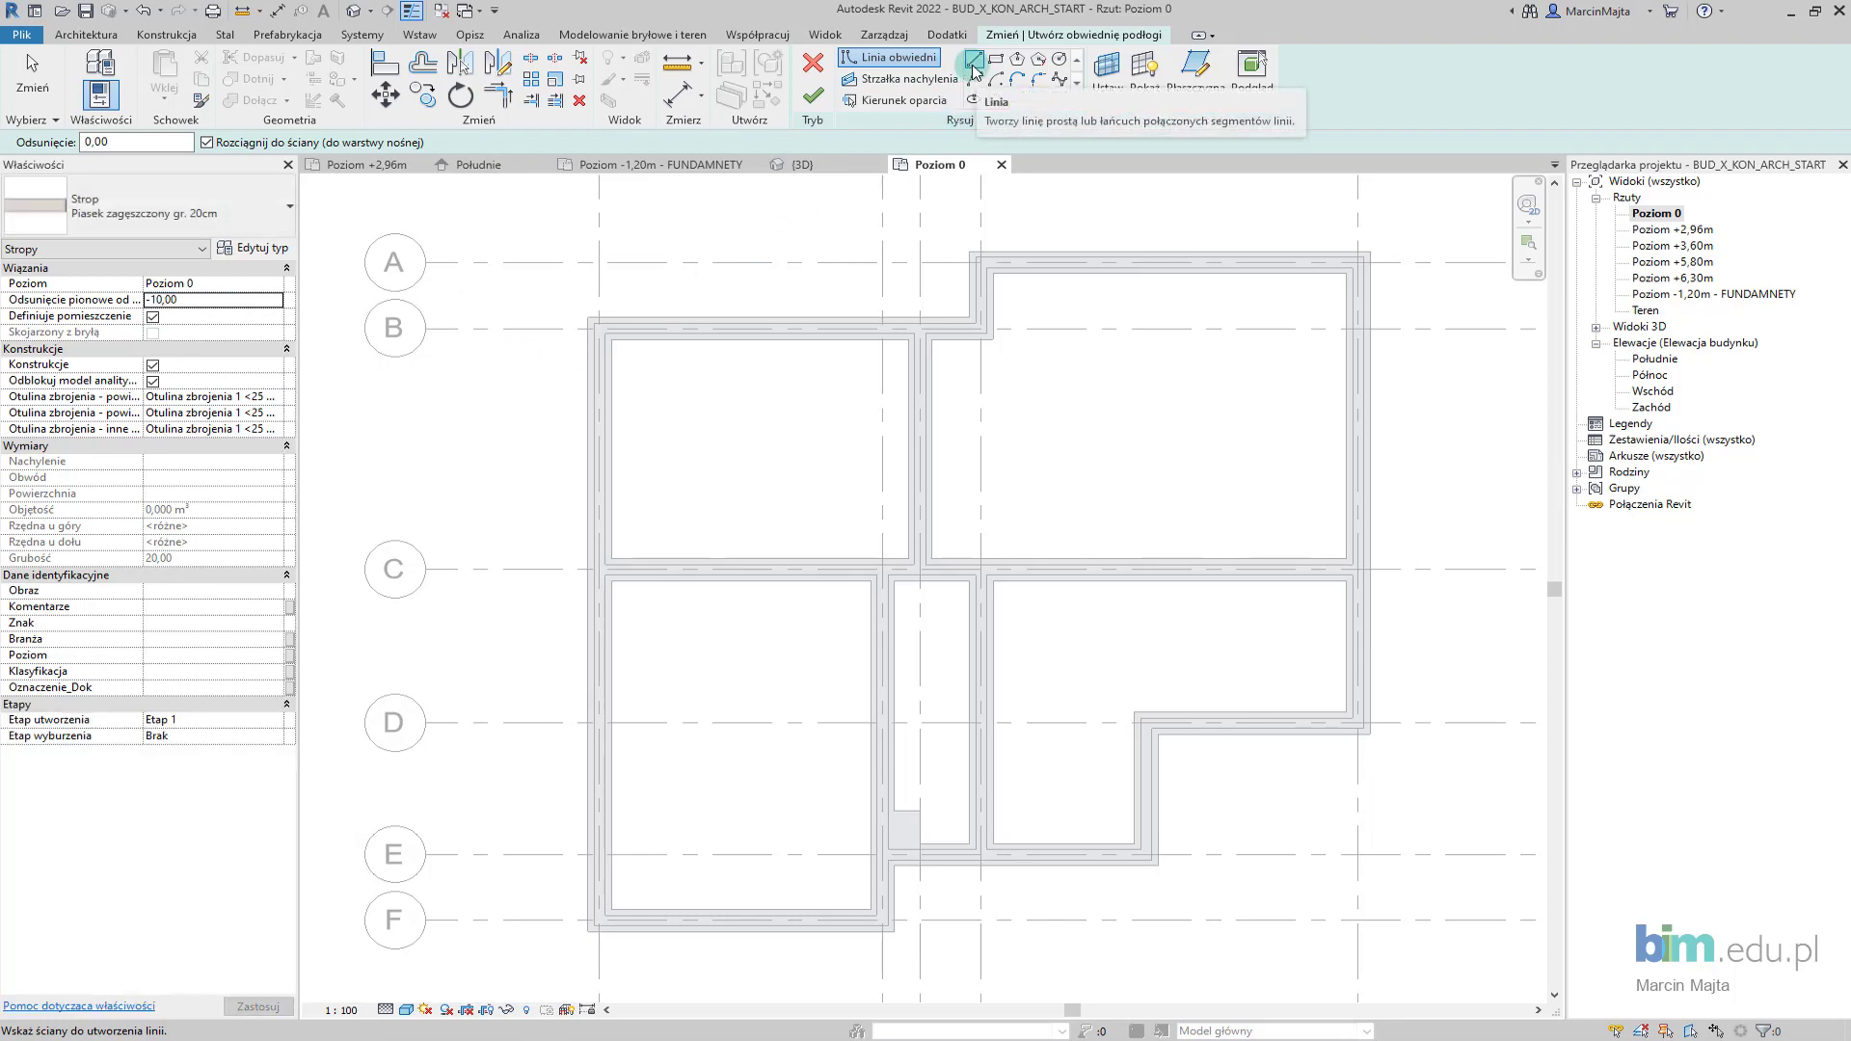
Pick the upper-left room's inner wall edges, plus the next vertical and right edges, as boundary lines
{"action": "left_click", "coordinate": [993, 83]}
{"action": "left_click", "coordinate": [1017, 99]}
{"action": "scroll", "coordinate": [608, 338], "scroll_direction": "up", "scroll_amount": 3}
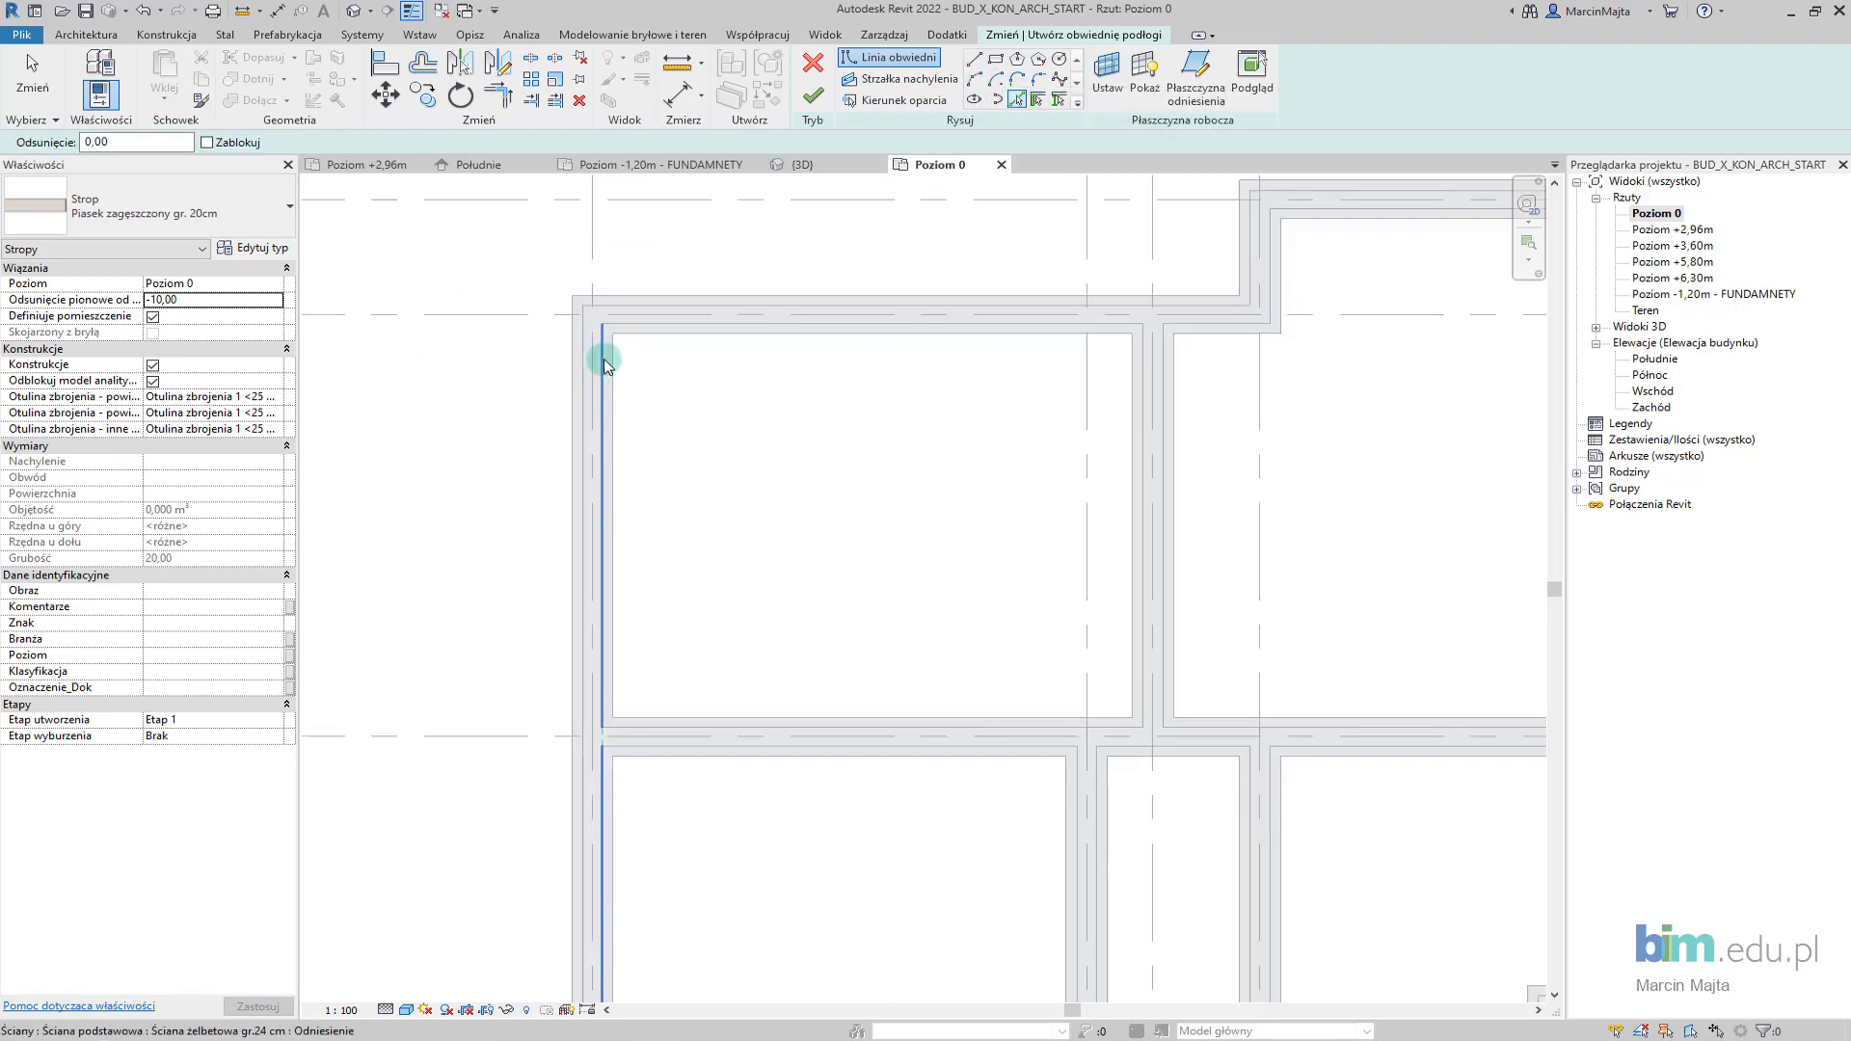
{"action": "left_click", "coordinate": [603, 359]}
{"action": "left_click", "coordinate": [666, 324]}
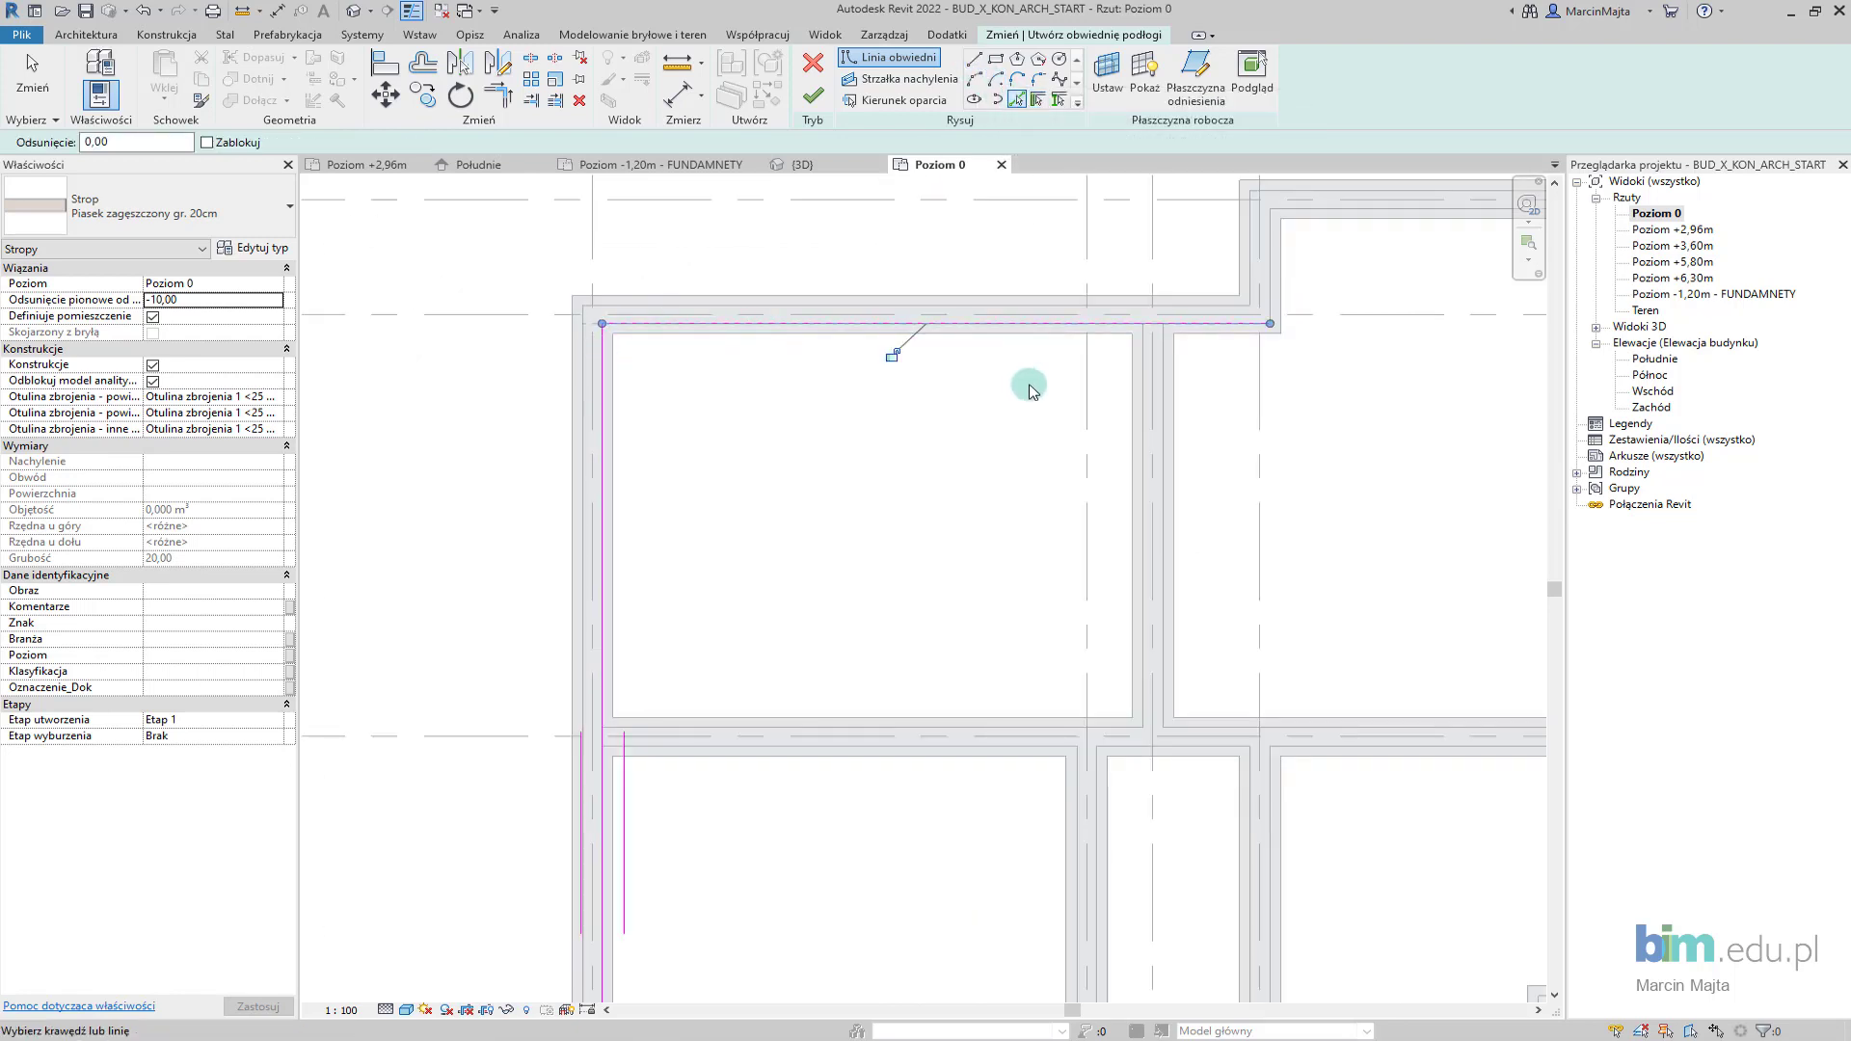
{"action": "left_click", "coordinate": [1142, 399]}
{"action": "left_click", "coordinate": [921, 725]}
{"action": "left_click", "coordinate": [1167, 562]}
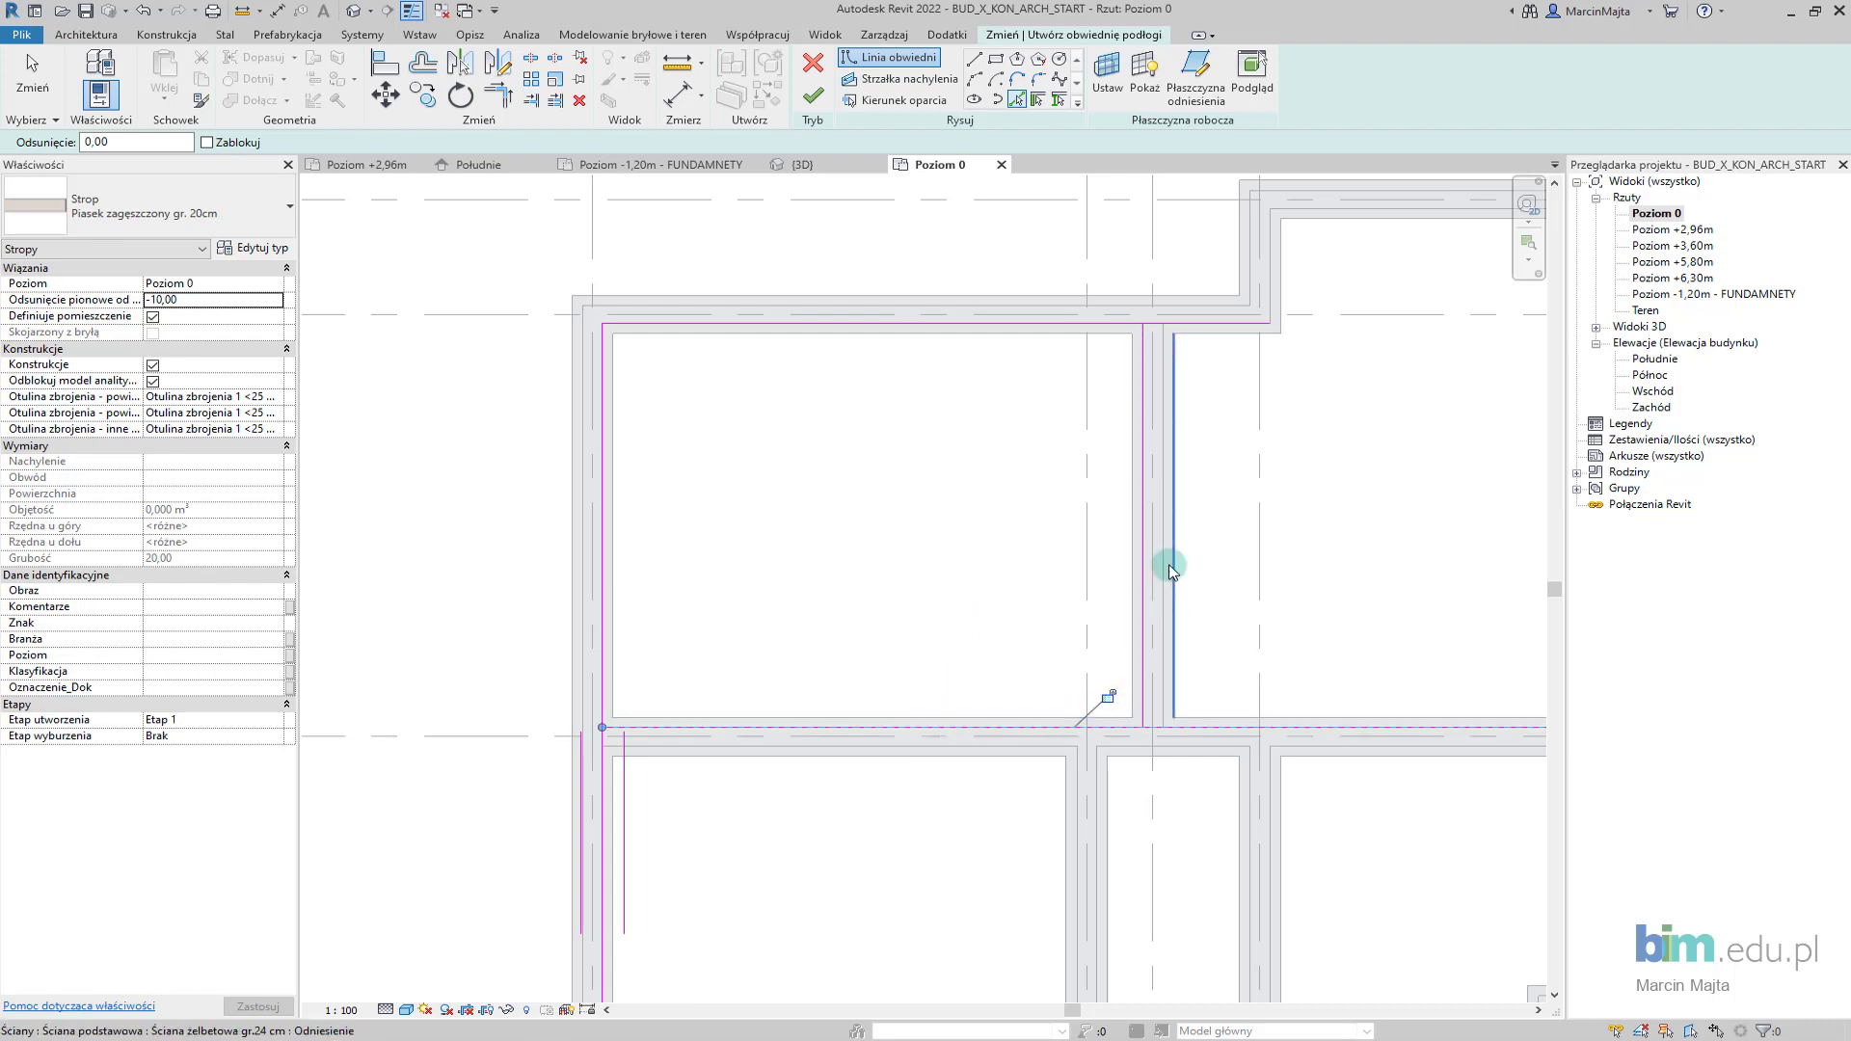
{"action": "left_click", "coordinate": [1272, 275]}
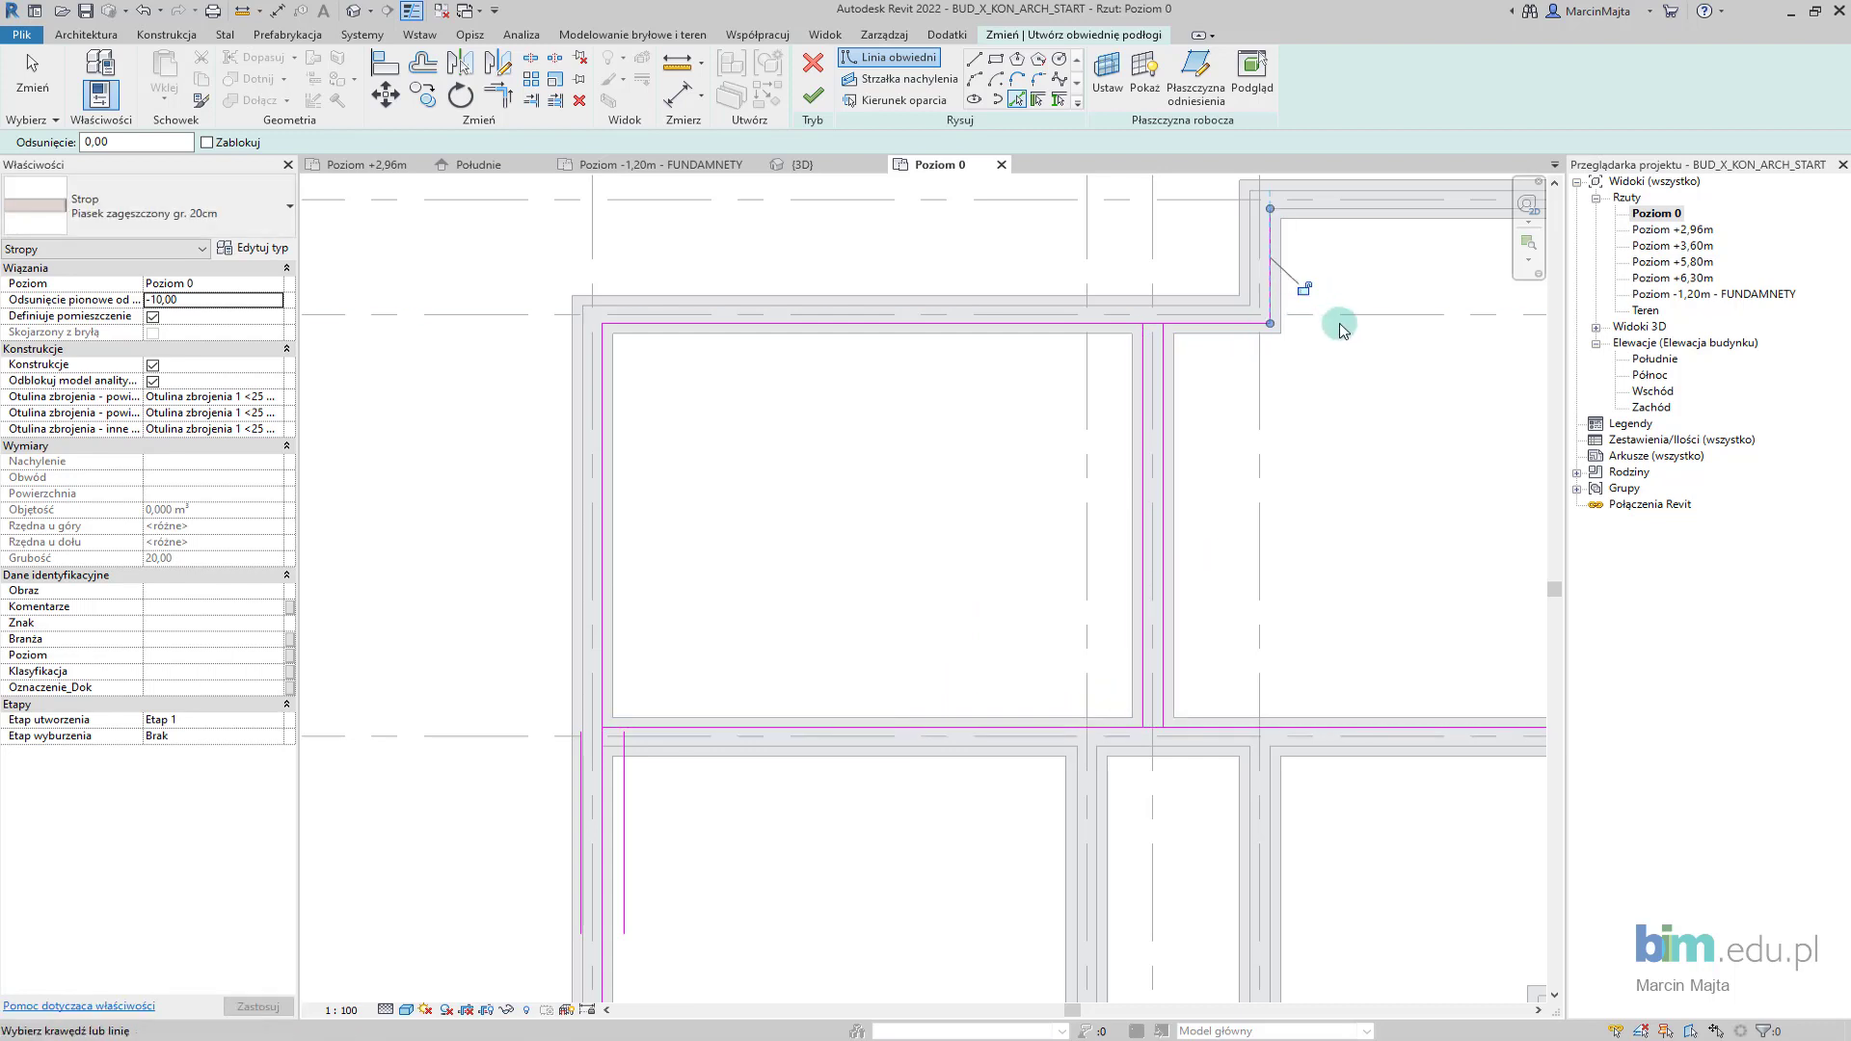
Pick inner wall edges of the upper-right, stepped, narrow and lower-left rooms, plus the middle wall
{"action": "middle_click_drag", "start_coordinate": [1334, 322], "coordinate": [829, 391]}
{"action": "left_click", "coordinate": [1126, 280]}
{"action": "left_click", "coordinate": [1400, 506]}
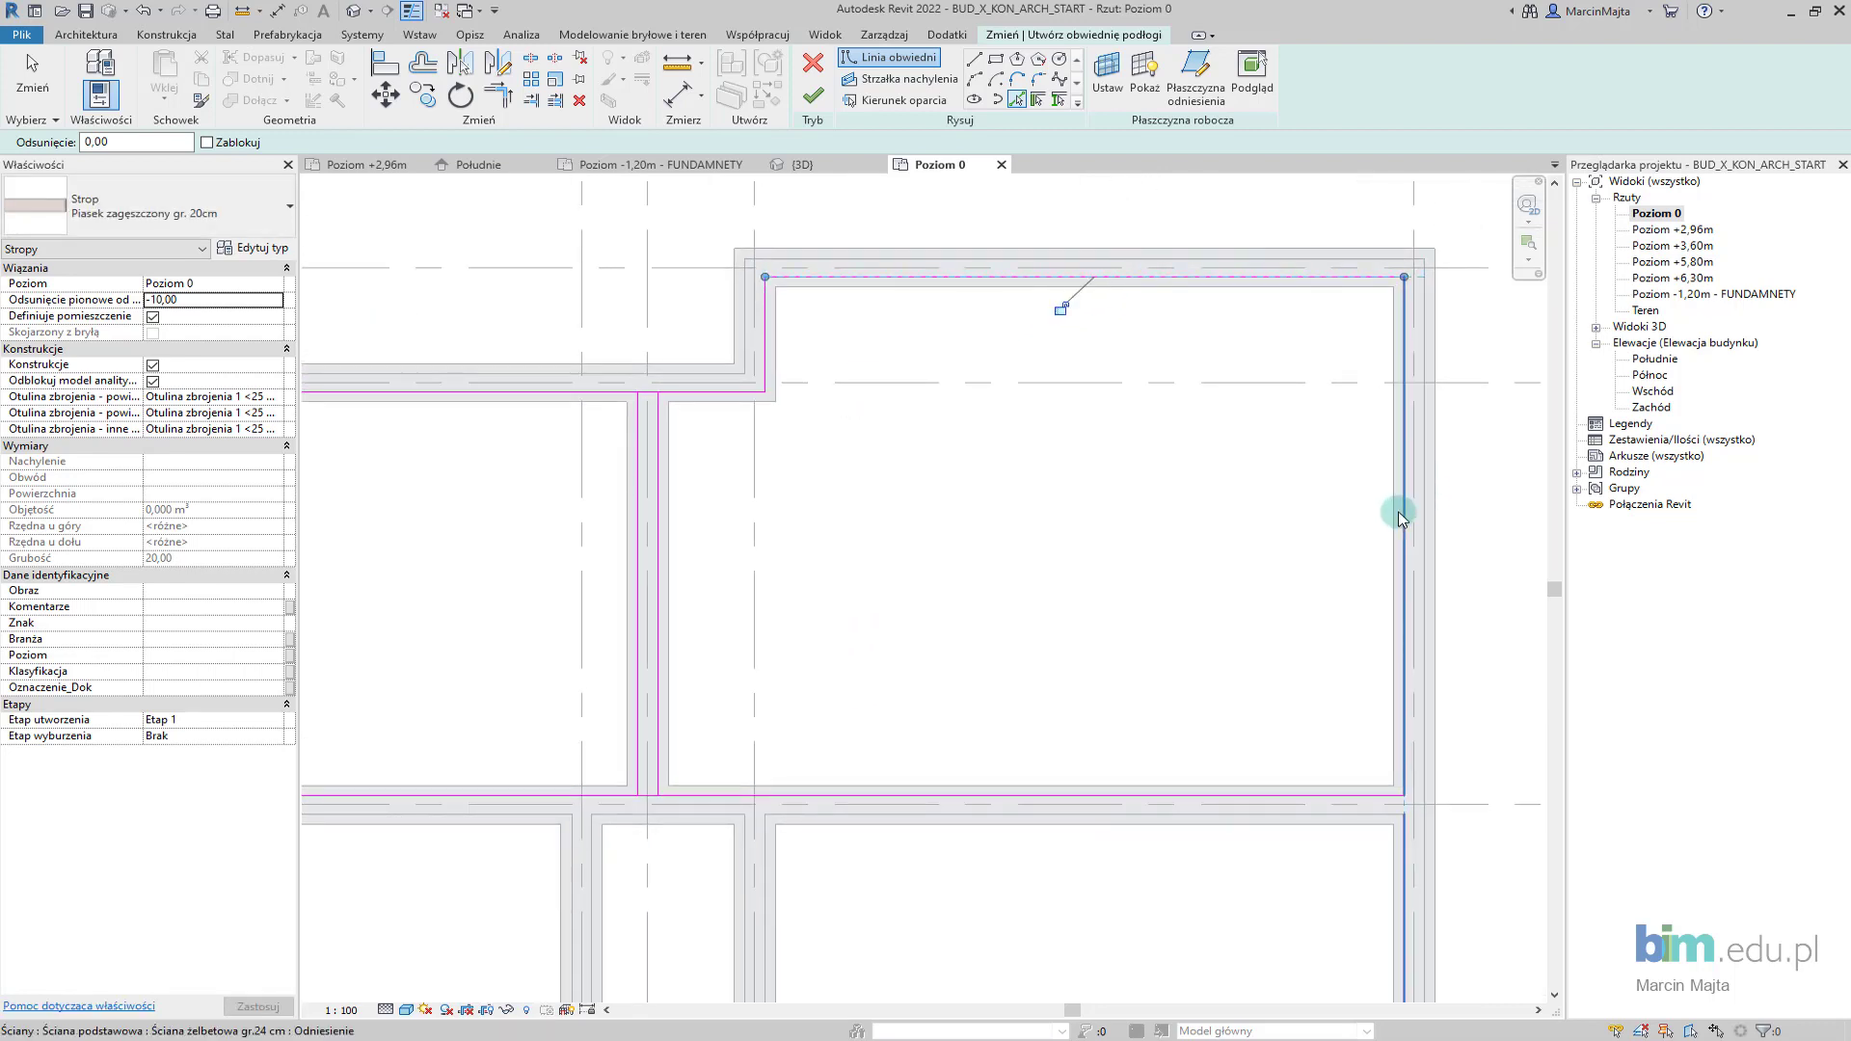
{"action": "middle_click_drag", "start_coordinate": [1177, 762], "coordinate": [1113, 608]}
{"action": "left_click", "coordinate": [1116, 625]}
{"action": "left_click", "coordinate": [976, 723]}
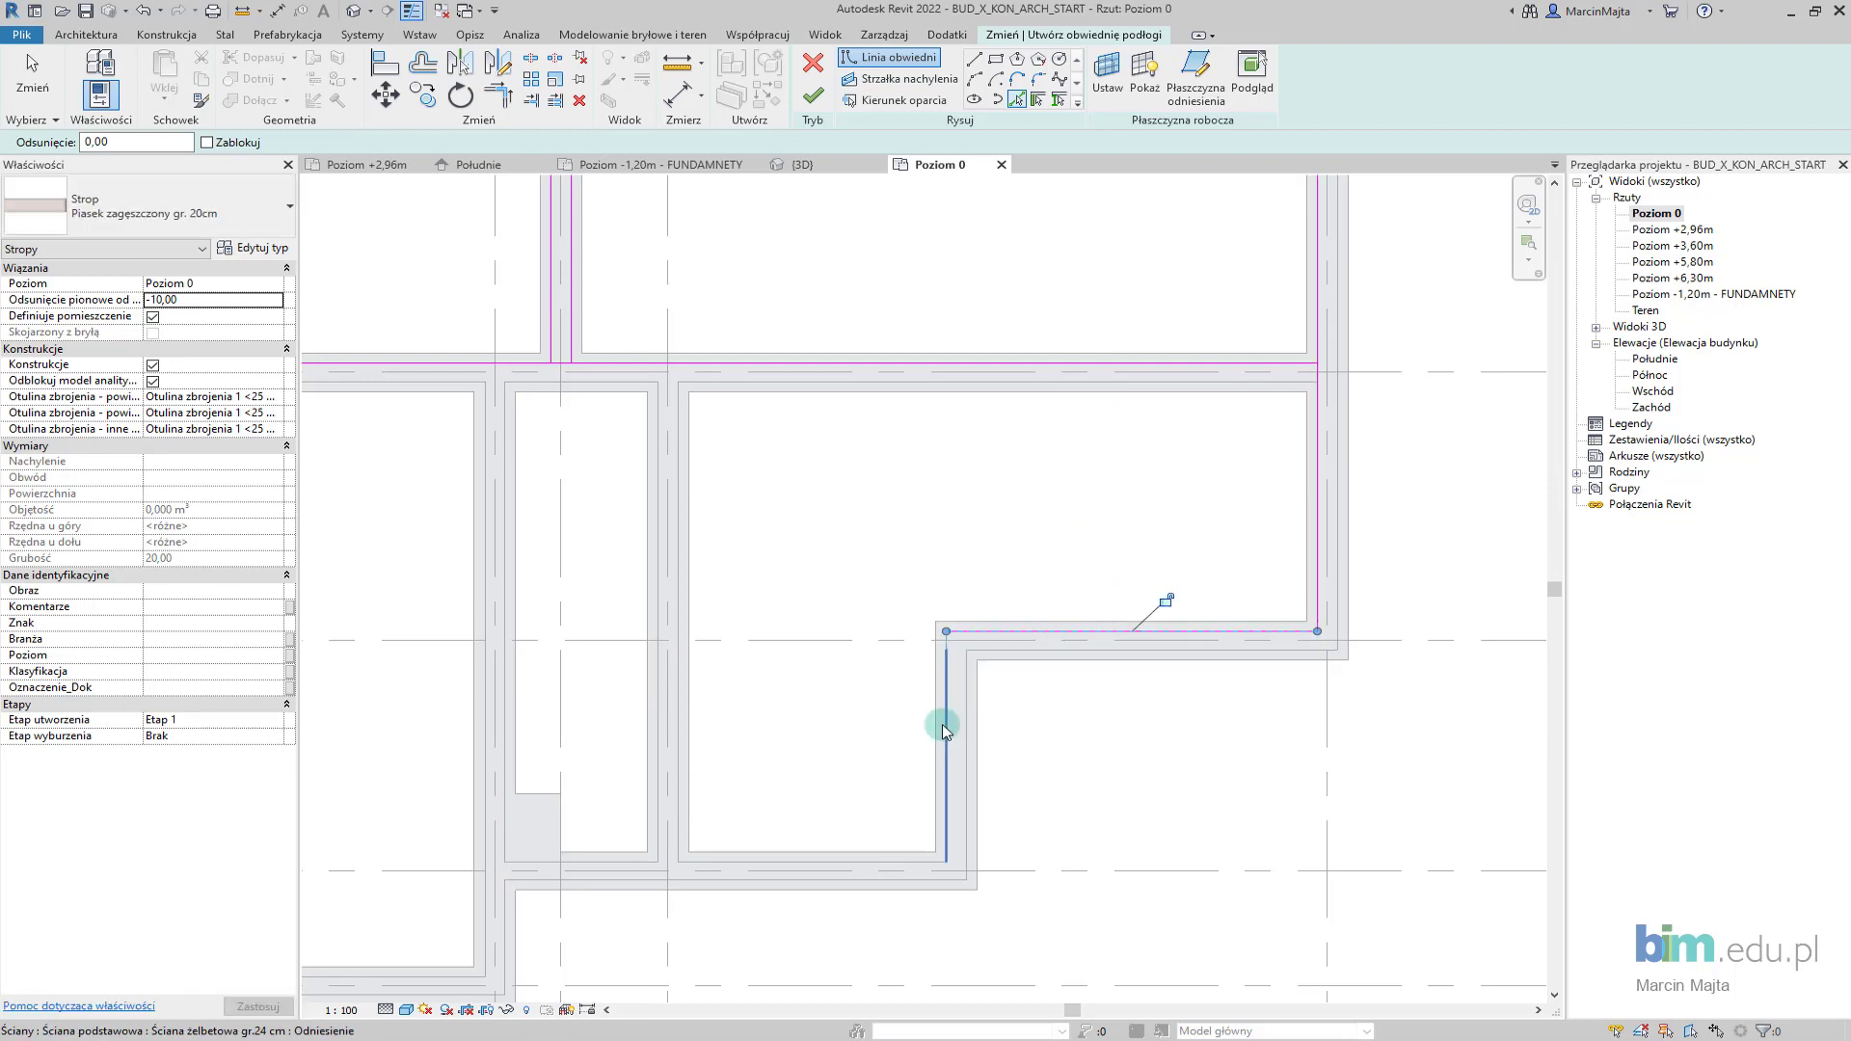
{"action": "left_click", "coordinate": [861, 868]}
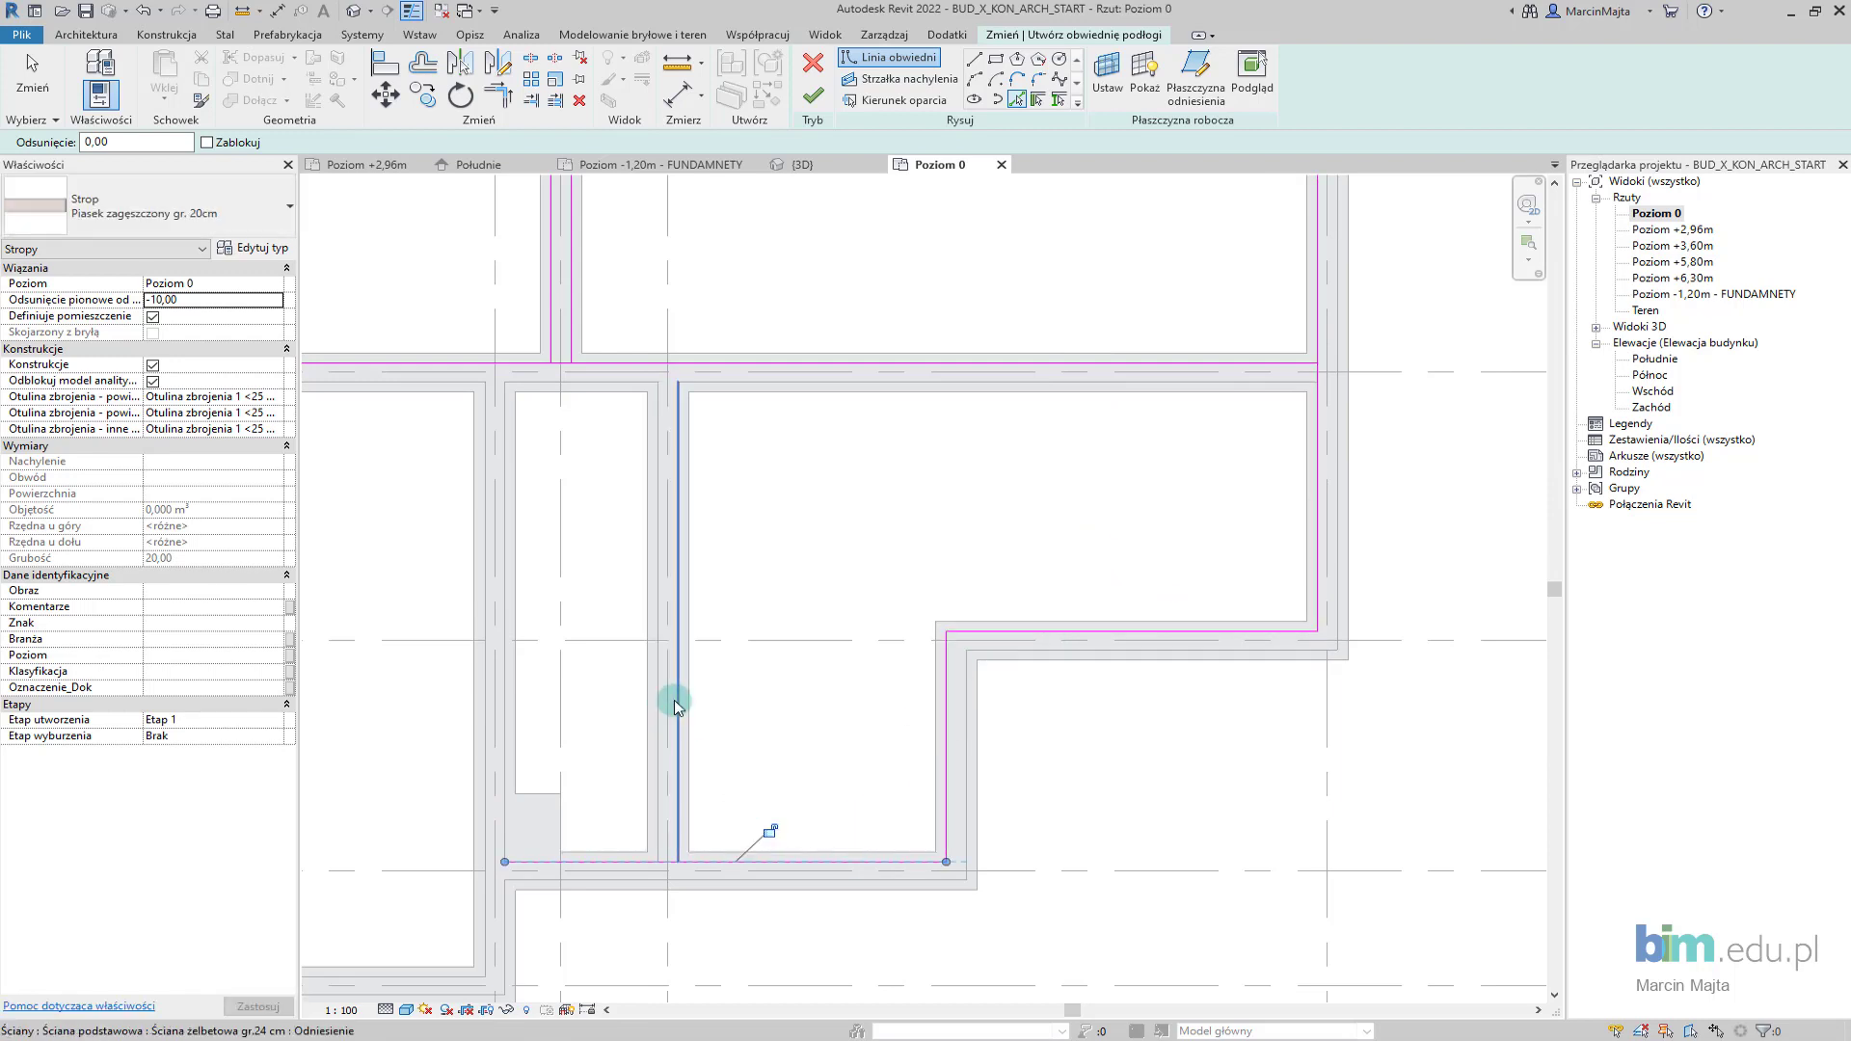
{"action": "left_click", "coordinate": [674, 700]}
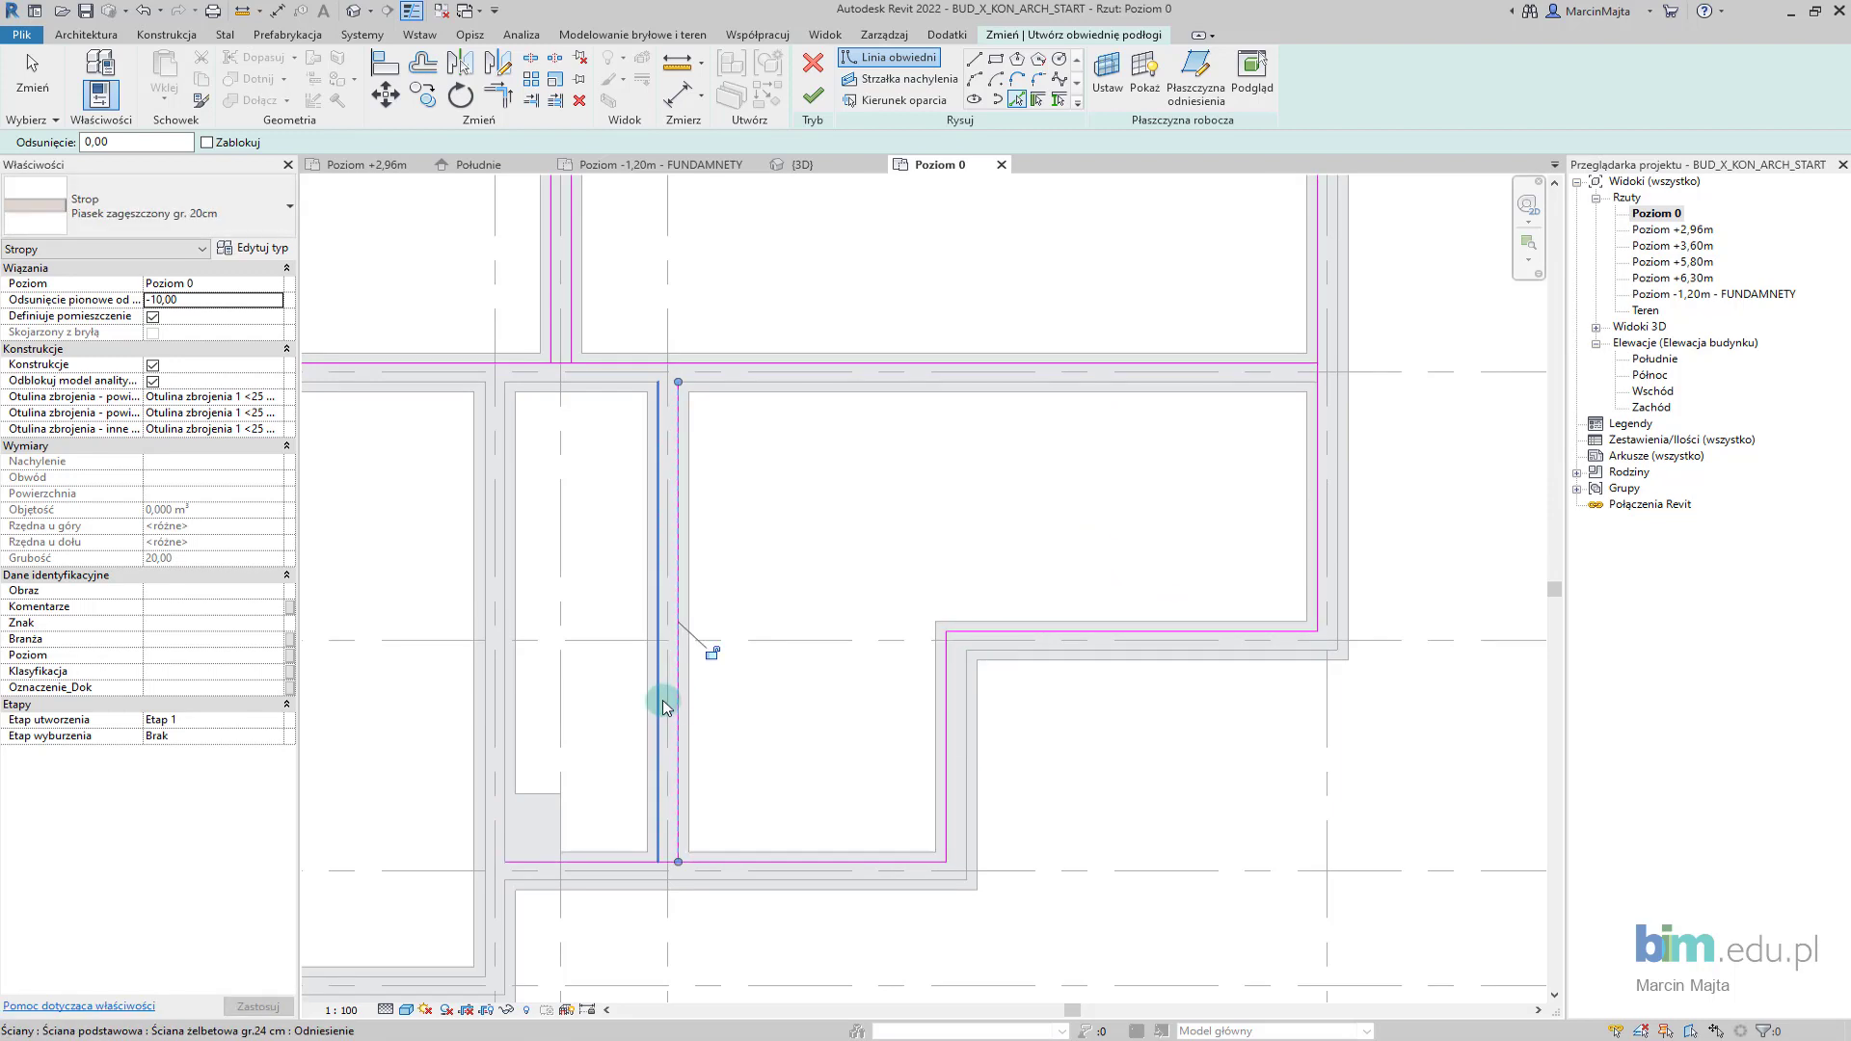
{"action": "left_click", "coordinate": [512, 765]}
{"action": "middle_click_drag", "start_coordinate": [446, 627], "coordinate": [717, 712]}
{"action": "left_click", "coordinate": [694, 841]}
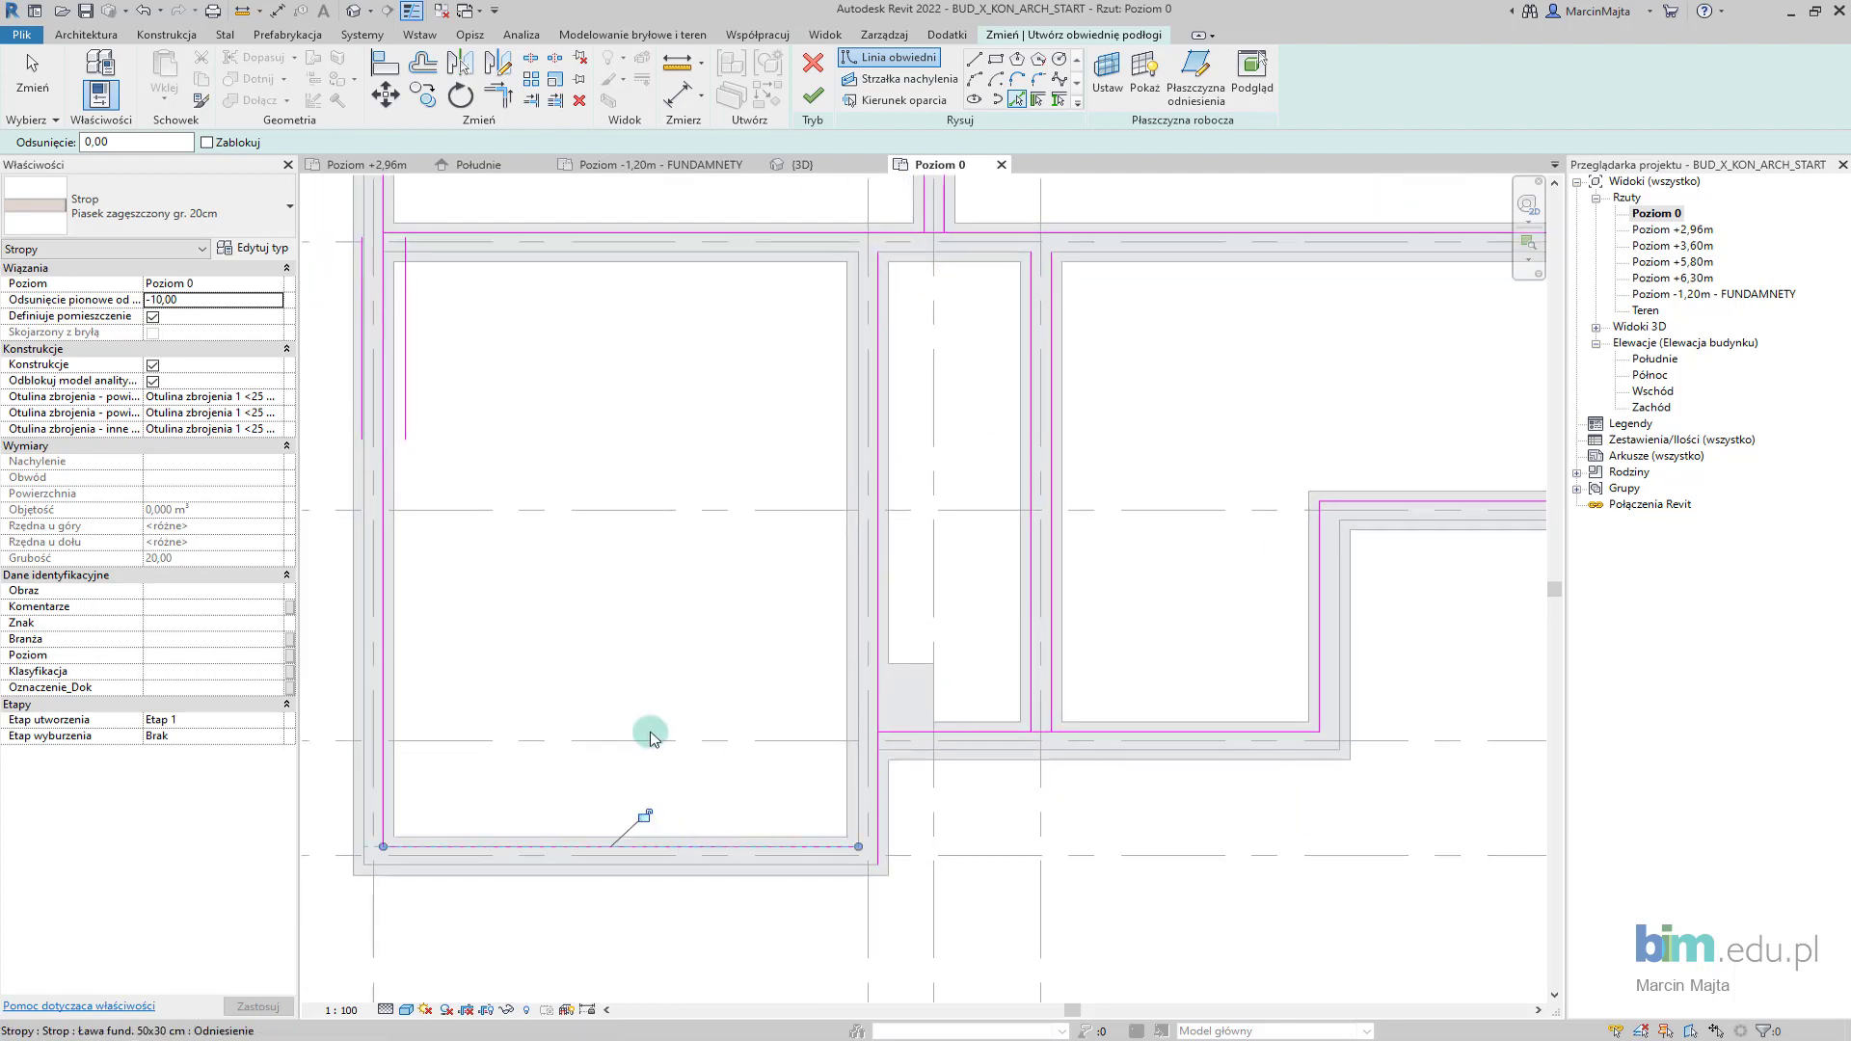
{"action": "scroll", "coordinate": [648, 731], "scroll_direction": "down", "scroll_amount": 2}
{"action": "left_click", "coordinate": [634, 503]}
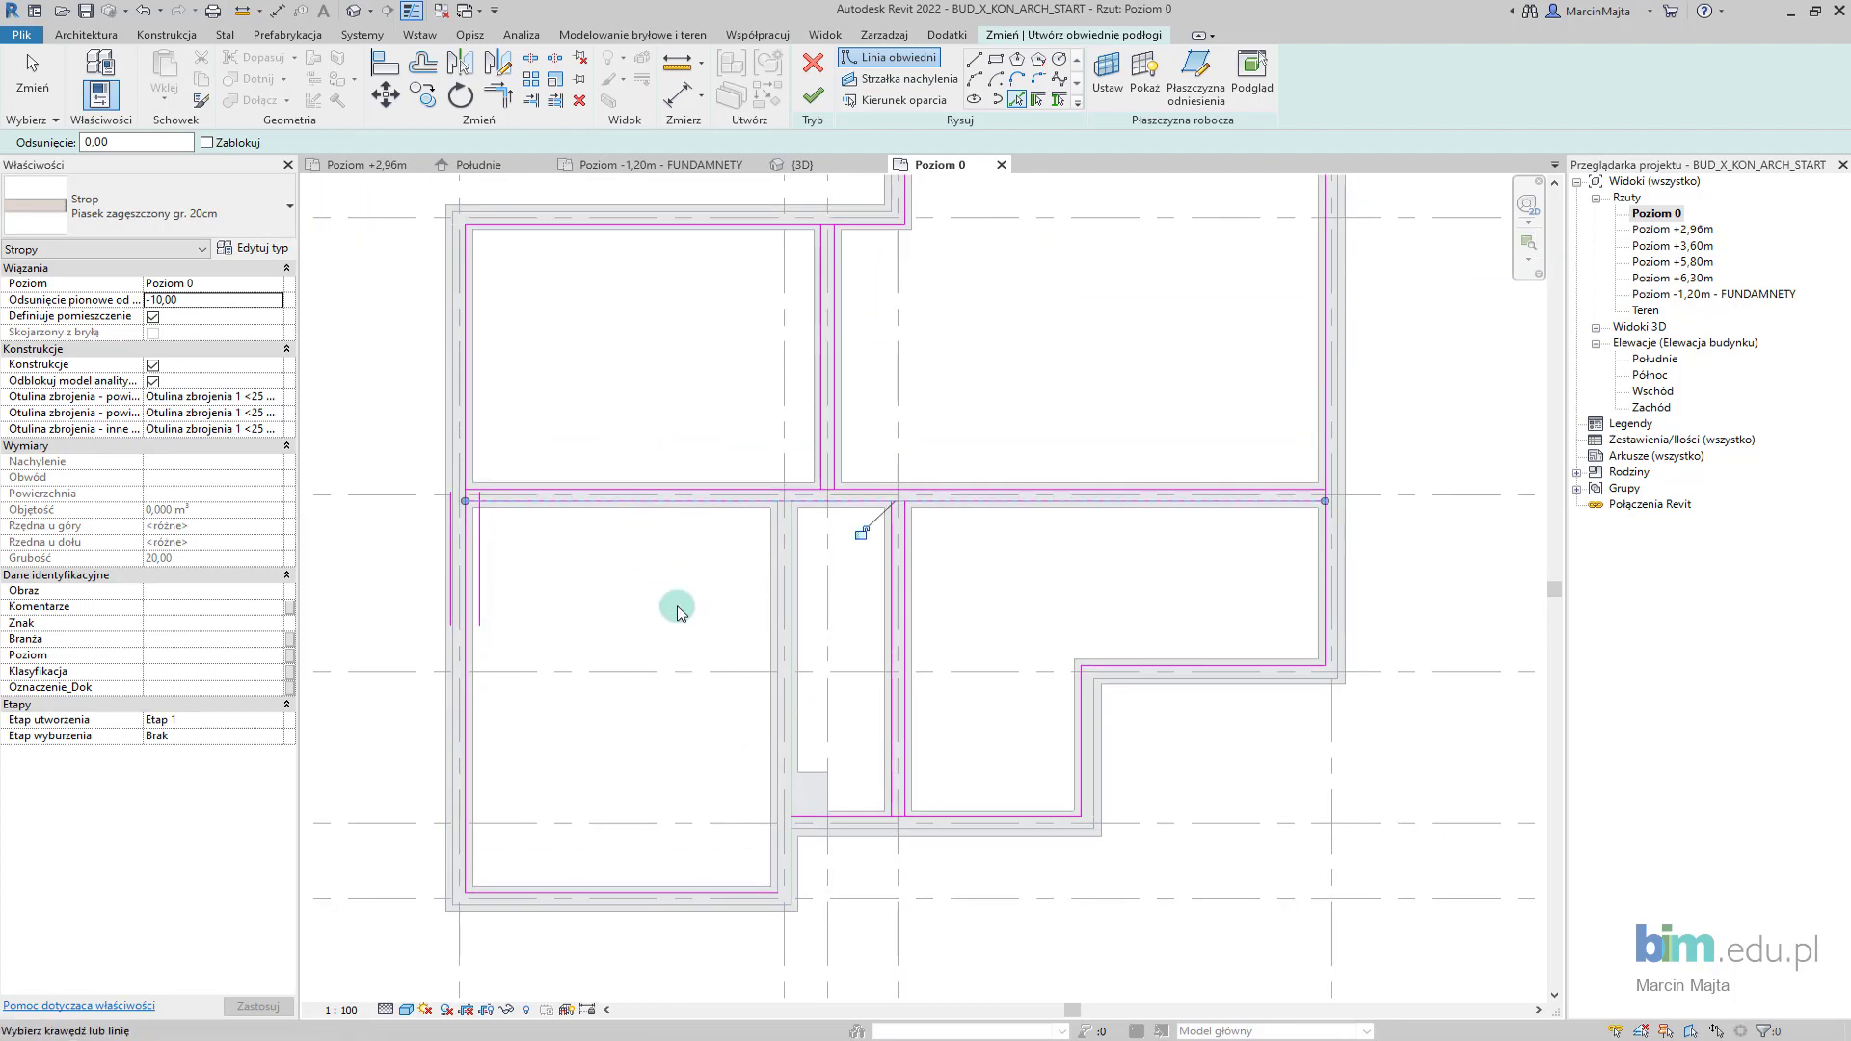
Split a sand-floor boundary line at one point with Split Element (SL)
{"action": "middle_click_drag", "start_coordinate": [568, 480], "coordinate": [713, 579]}
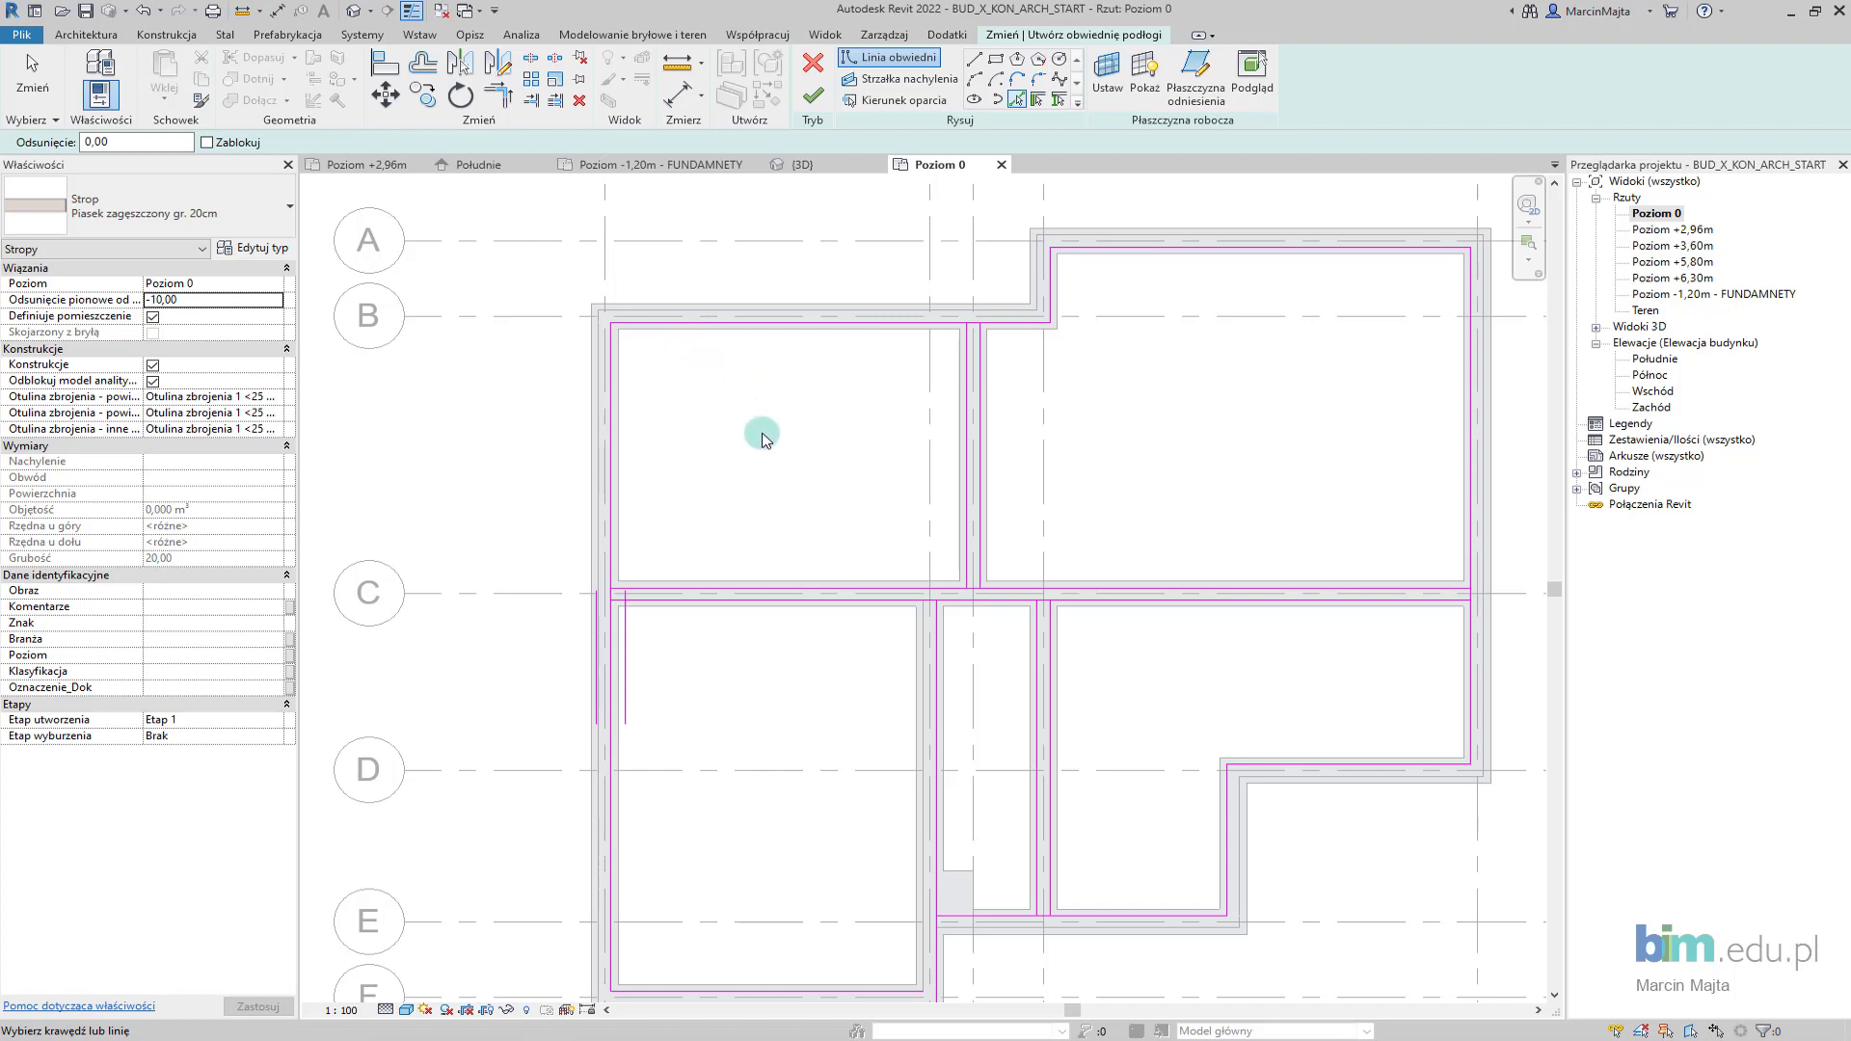
{"action": "mouse_move", "coordinate": [783, 546]}
{"action": "middle_mouse_down"}
{"action": "mouse_move", "coordinate": [843, 462]}
{"action": "mouse_move", "coordinate": [830, 491]}
{"action": "mouse_move", "coordinate": [777, 497]}
{"action": "middle_mouse_up"}
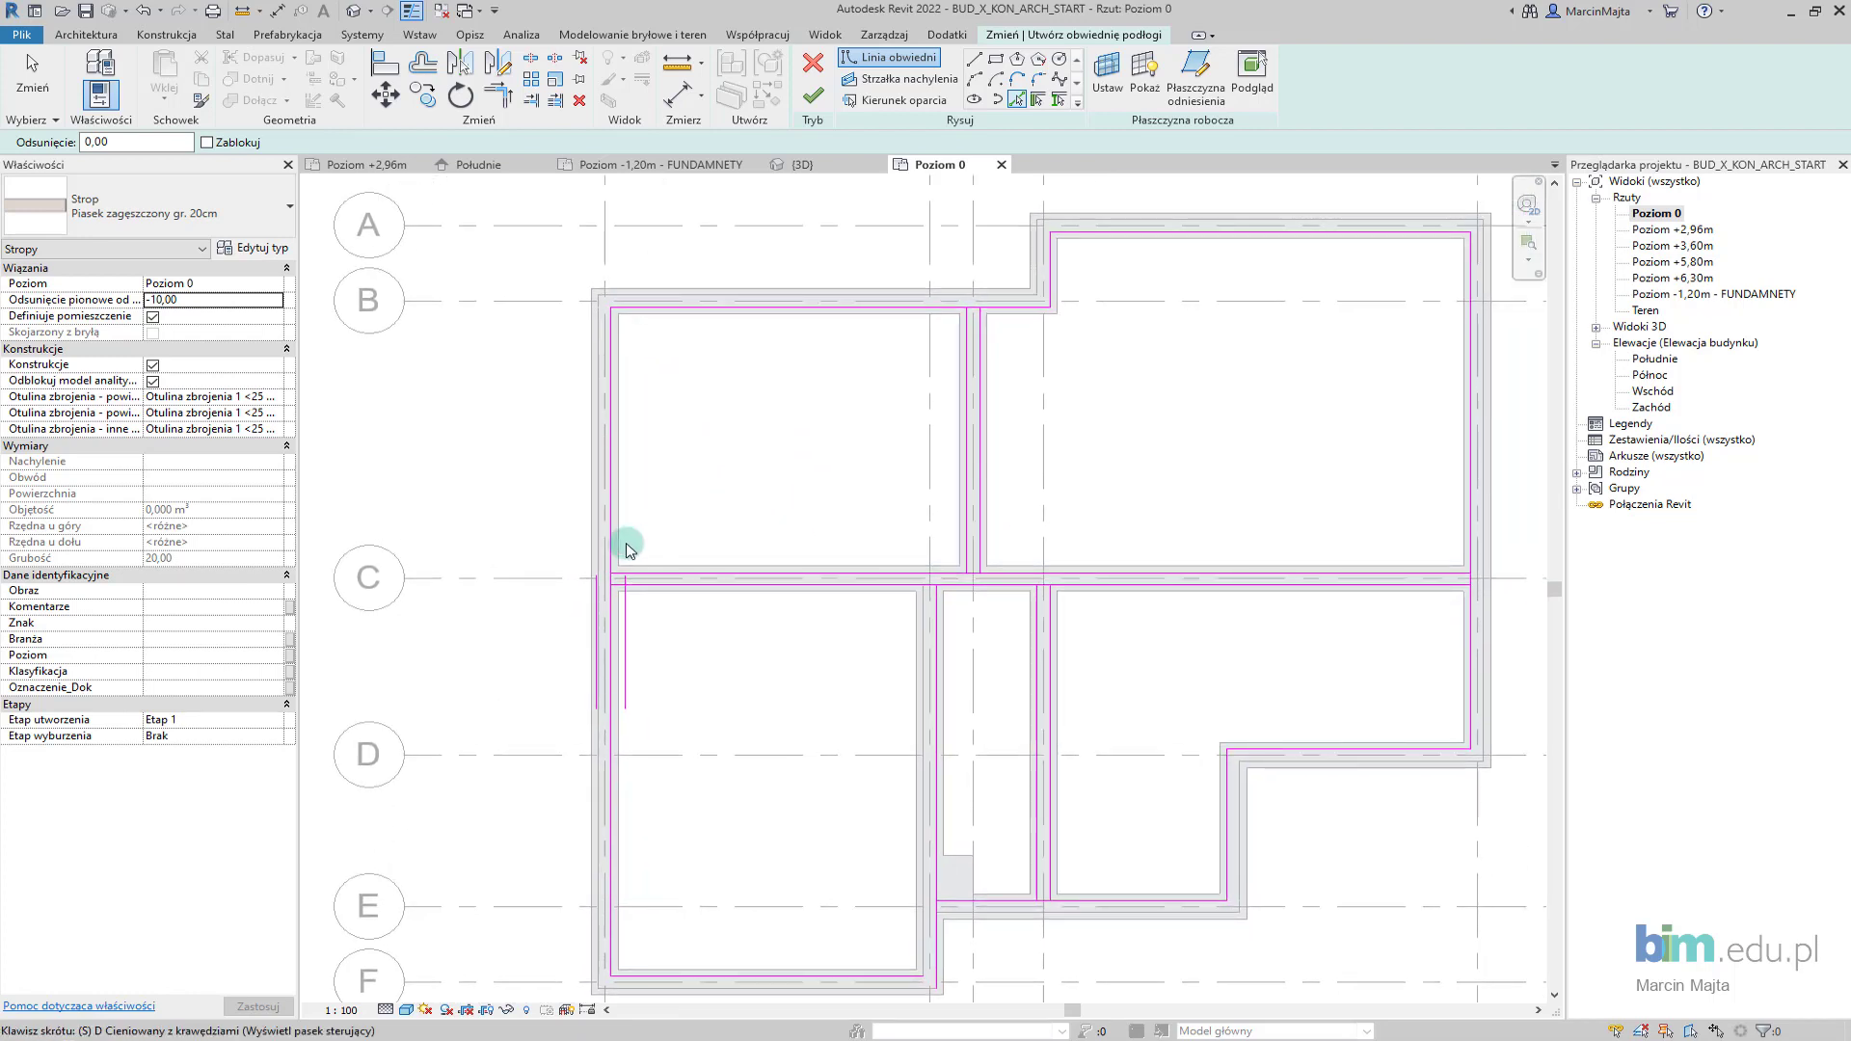
{"action": "key", "text": "s"}
{"action": "key", "text": "l"}
{"action": "scroll", "coordinate": [597, 576], "scroll_direction": "up", "scroll_amount": 4}
{"action": "left_click", "coordinate": [633, 576]}
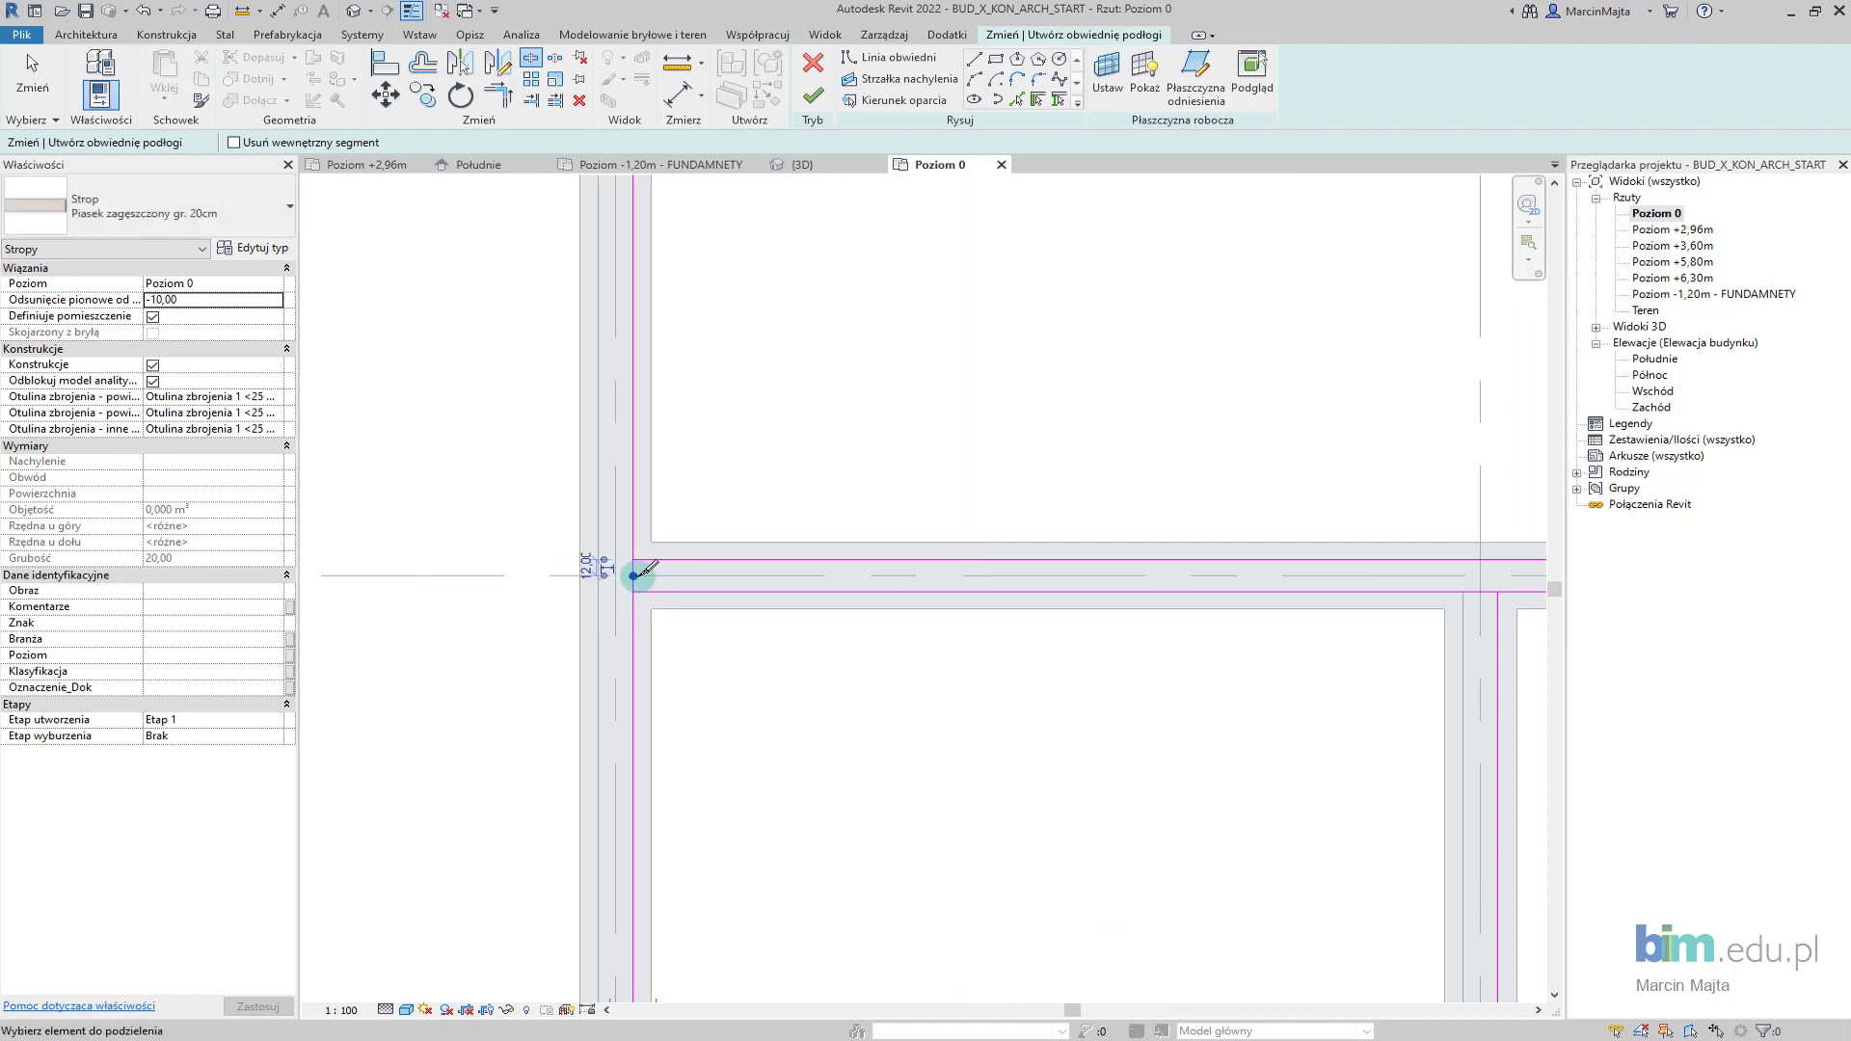
Trim two boundary lines into a corner with TR and dismiss the join error
{"action": "key", "text": "t"}
{"action": "key", "text": "r"}
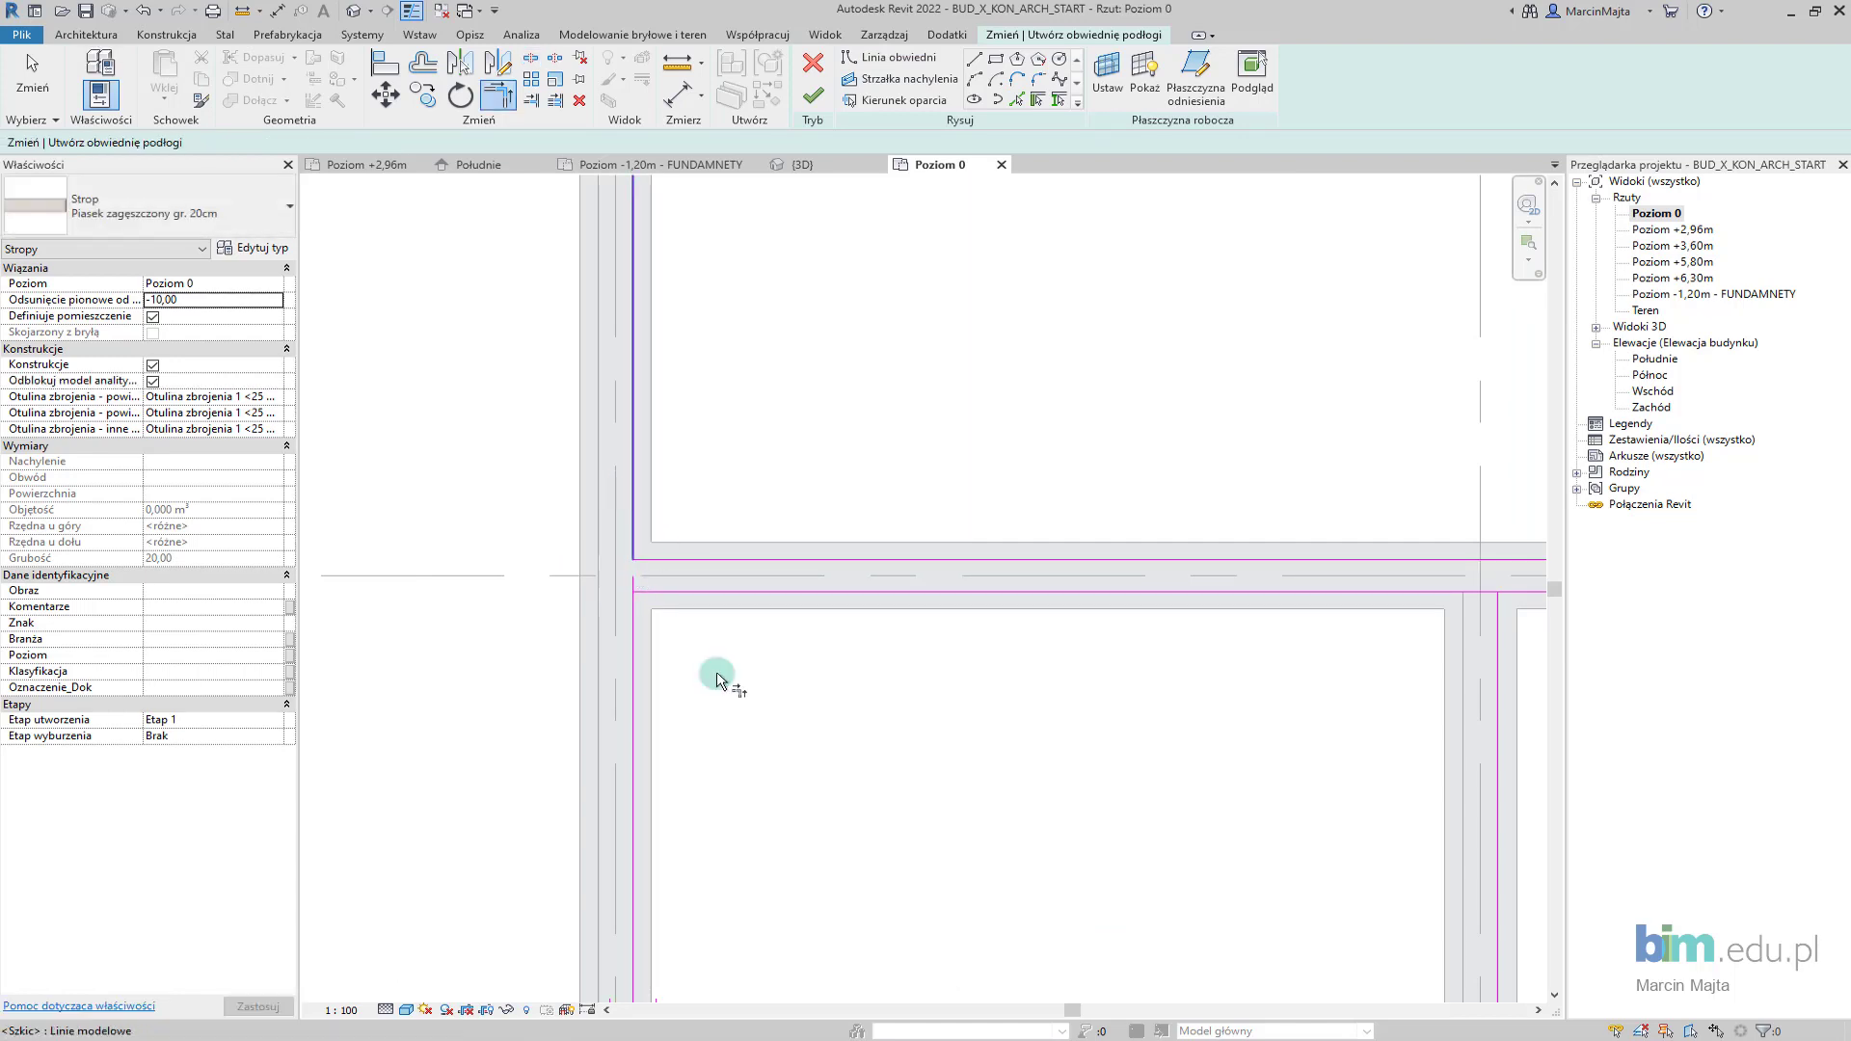
{"action": "scroll", "coordinate": [752, 540], "scroll_direction": "down", "scroll_amount": 3}
{"action": "scroll", "coordinate": [1078, 810], "scroll_direction": "down", "scroll_amount": 2}
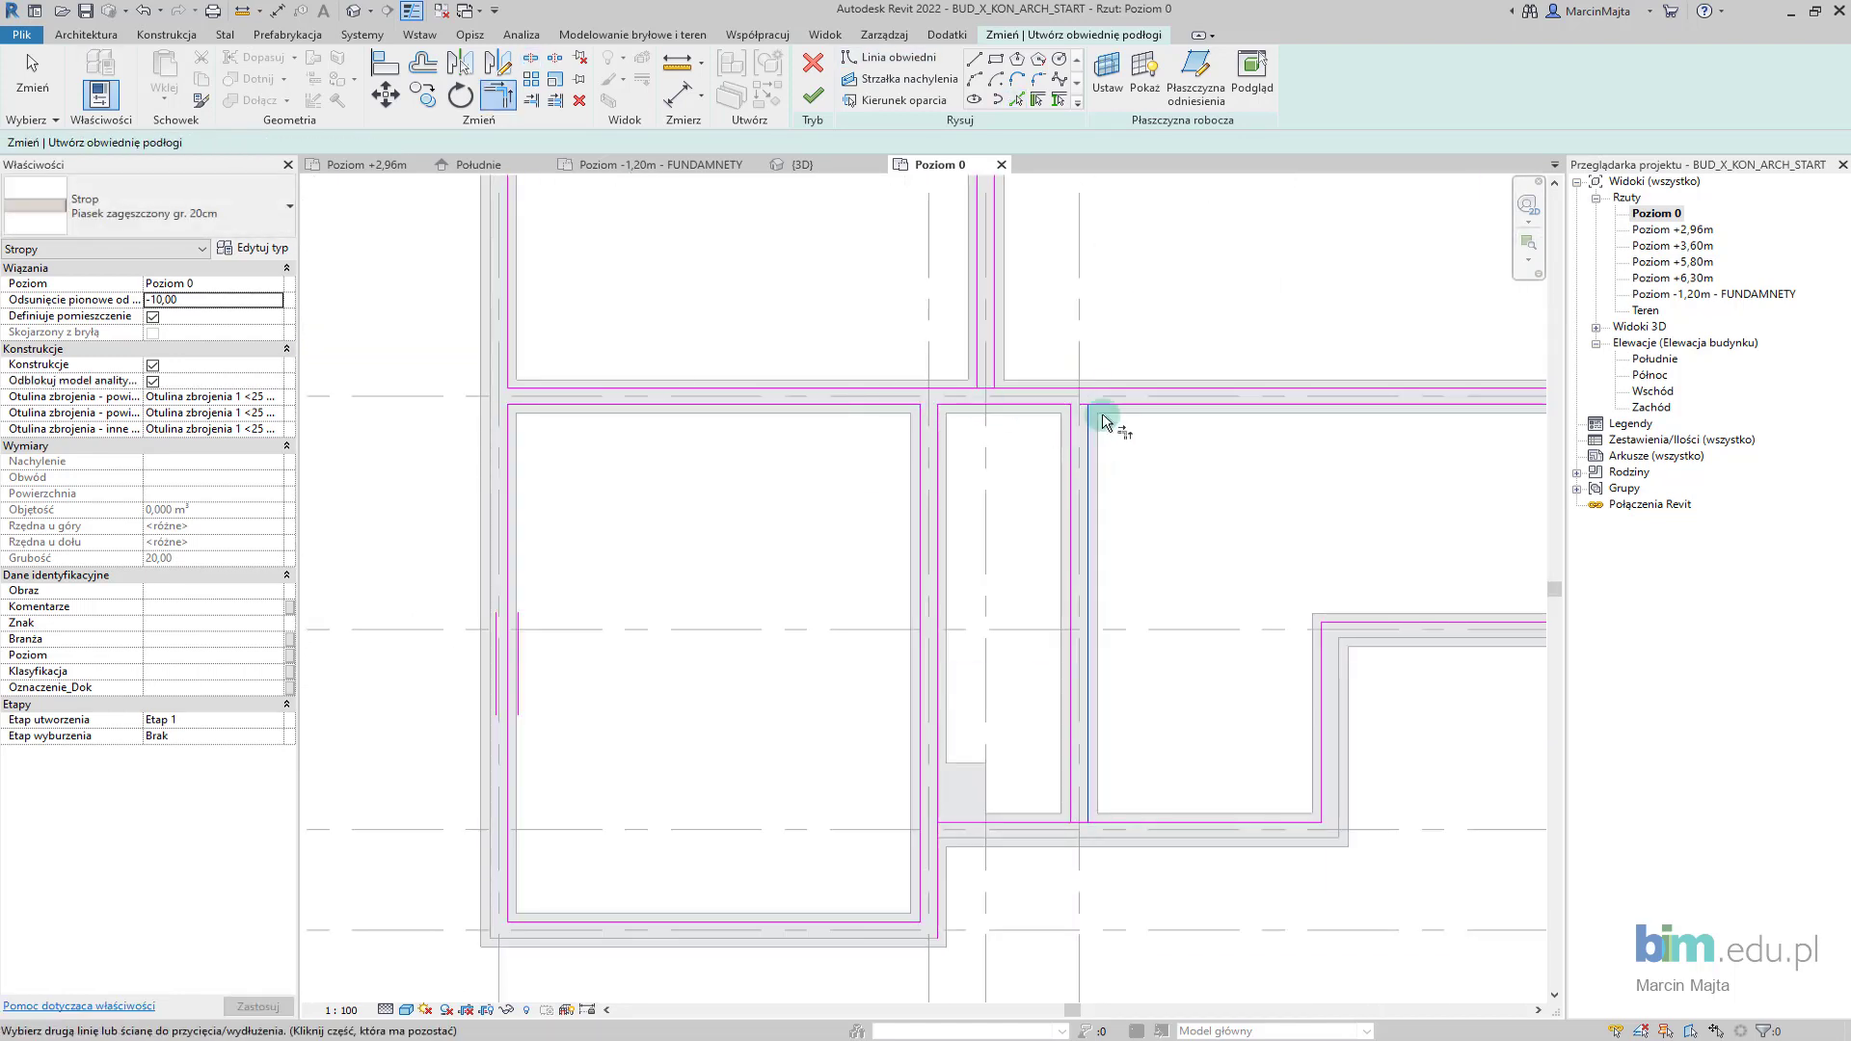
{"action": "scroll", "coordinate": [962, 834], "scroll_direction": "down", "scroll_amount": 1}
{"action": "scroll", "coordinate": [962, 834], "scroll_direction": "down", "scroll_amount": 2}
{"action": "scroll", "coordinate": [1004, 558], "scroll_direction": "up", "scroll_amount": 5}
{"action": "left_click", "coordinate": [848, 553]}
{"action": "scroll", "coordinate": [848, 554], "scroll_direction": "down", "scroll_amount": 3}
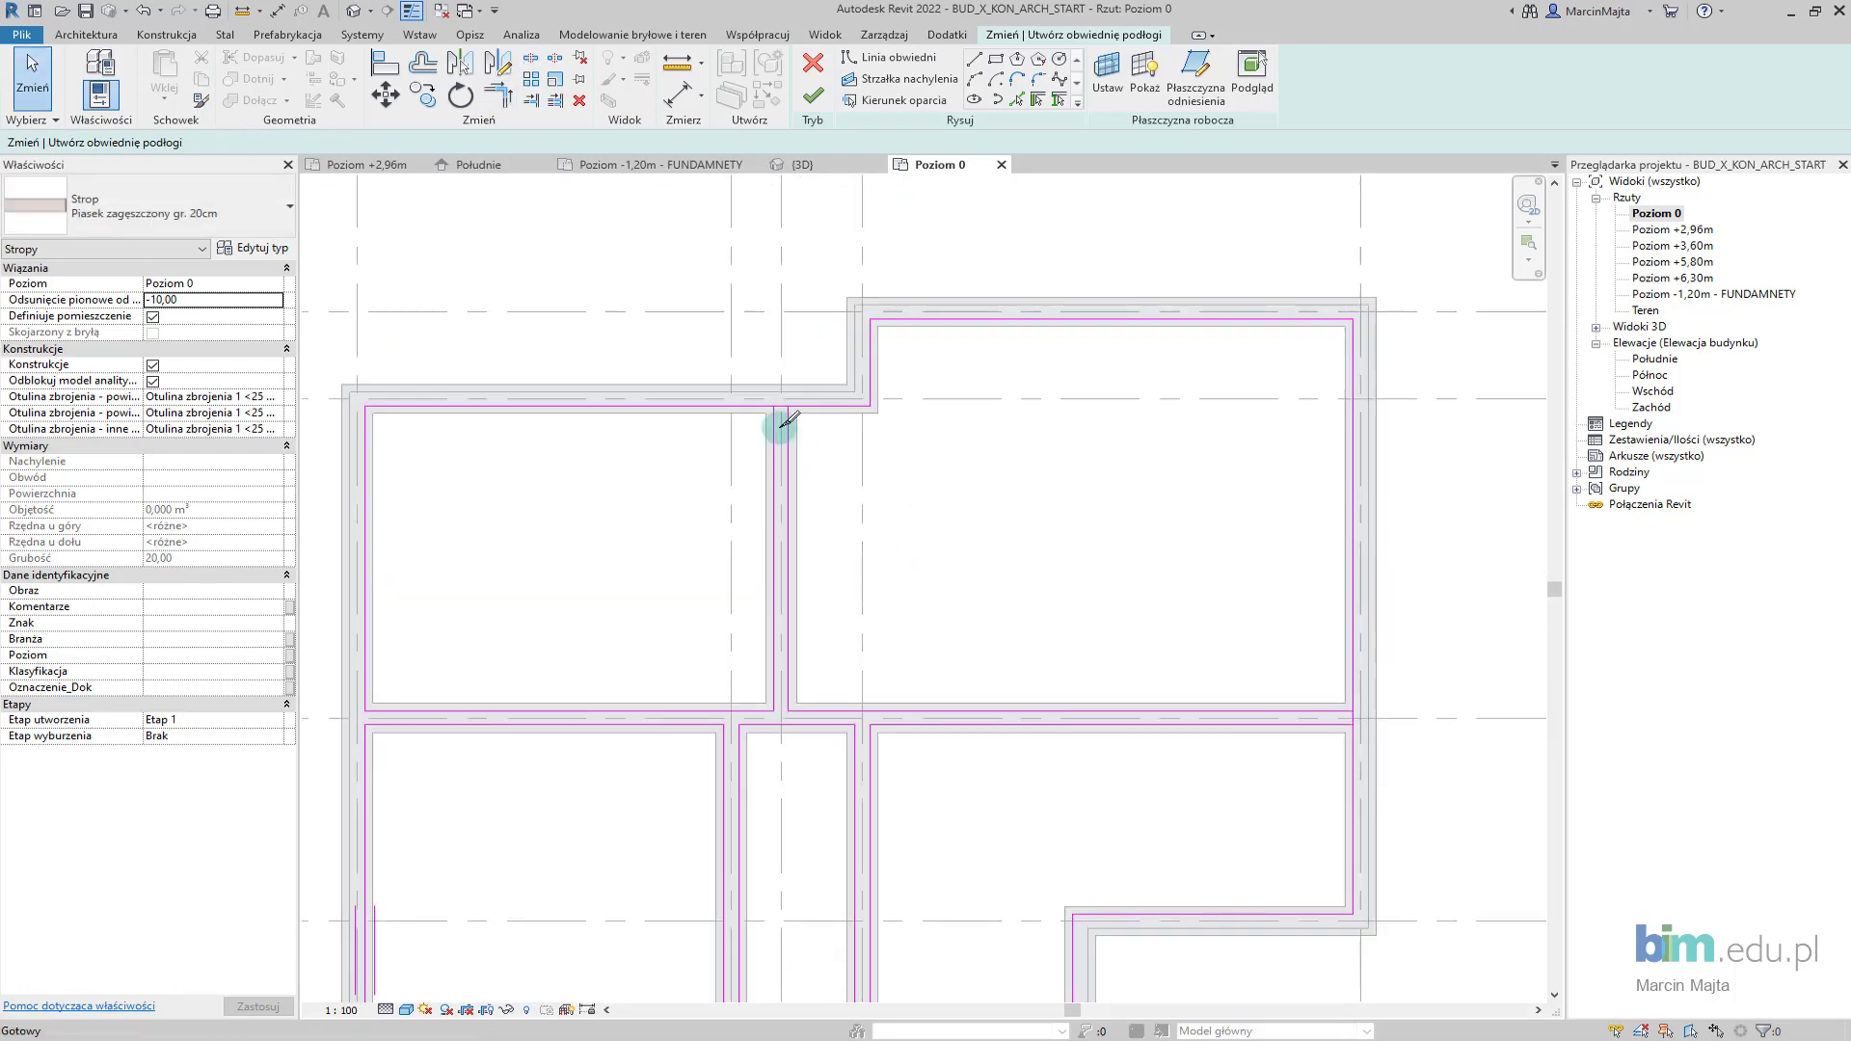
{"action": "left_click", "coordinate": [777, 426]}
{"action": "left_click", "coordinate": [1469, 1019]}
{"action": "scroll", "coordinate": [1272, 549], "scroll_direction": "up", "scroll_amount": 3}
{"action": "scroll", "coordinate": [1182, 587], "scroll_direction": "down", "scroll_amount": 3}
{"action": "scroll", "coordinate": [1095, 569], "scroll_direction": "down", "scroll_amount": 2}
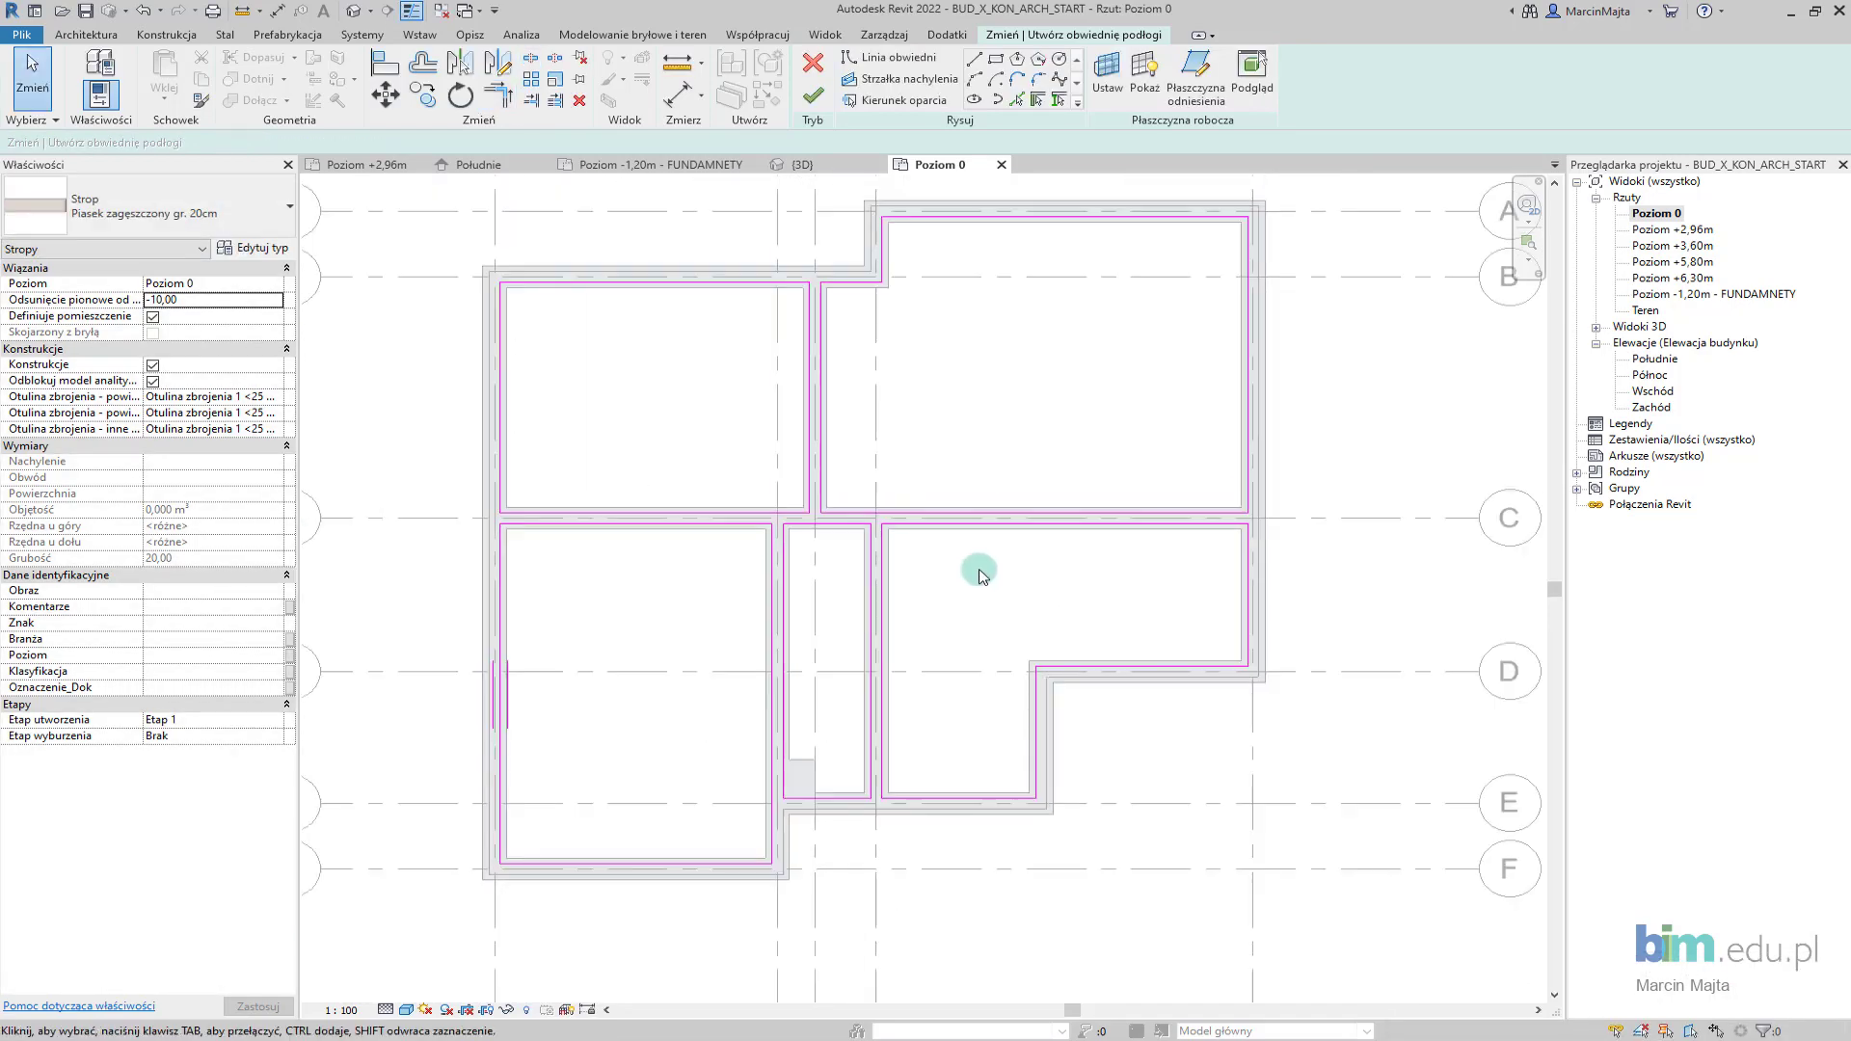
{"action": "scroll", "coordinate": [794, 803], "scroll_direction": "up", "scroll_amount": 2}
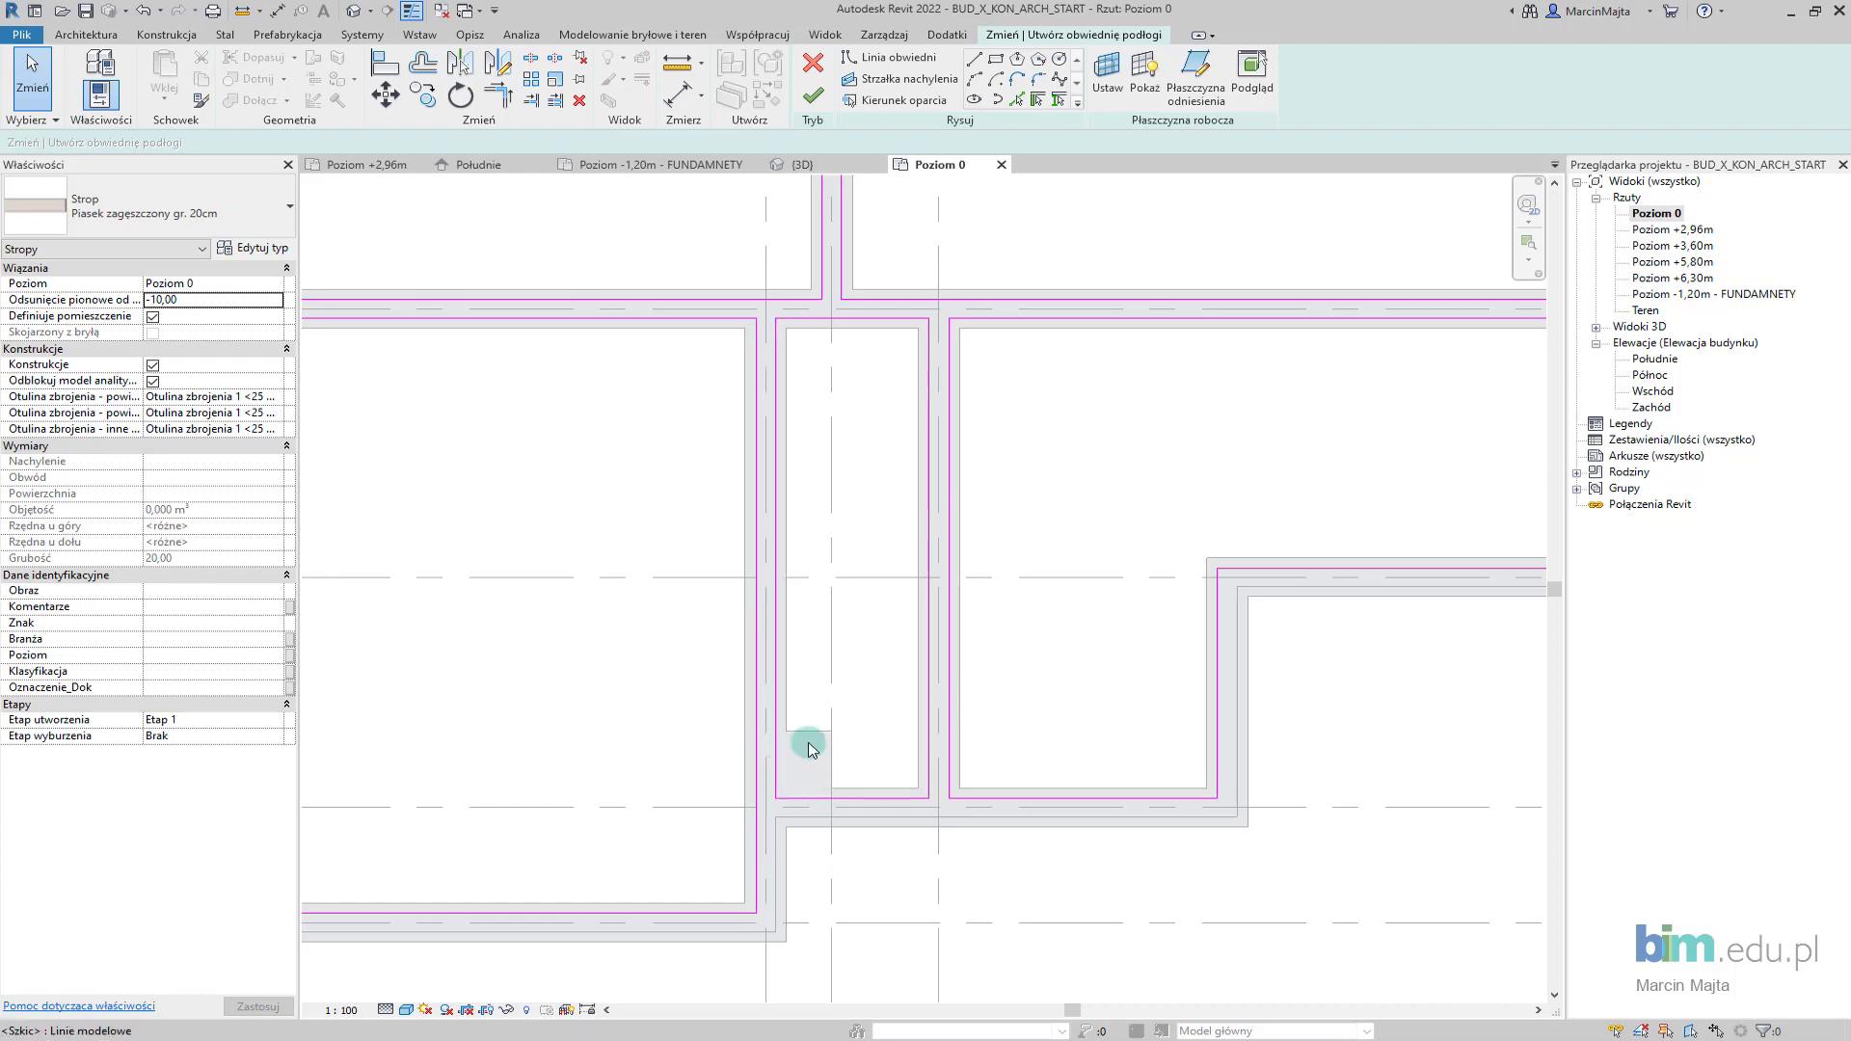
{"action": "scroll", "coordinate": [824, 694], "scroll_direction": "down", "scroll_amount": 1}
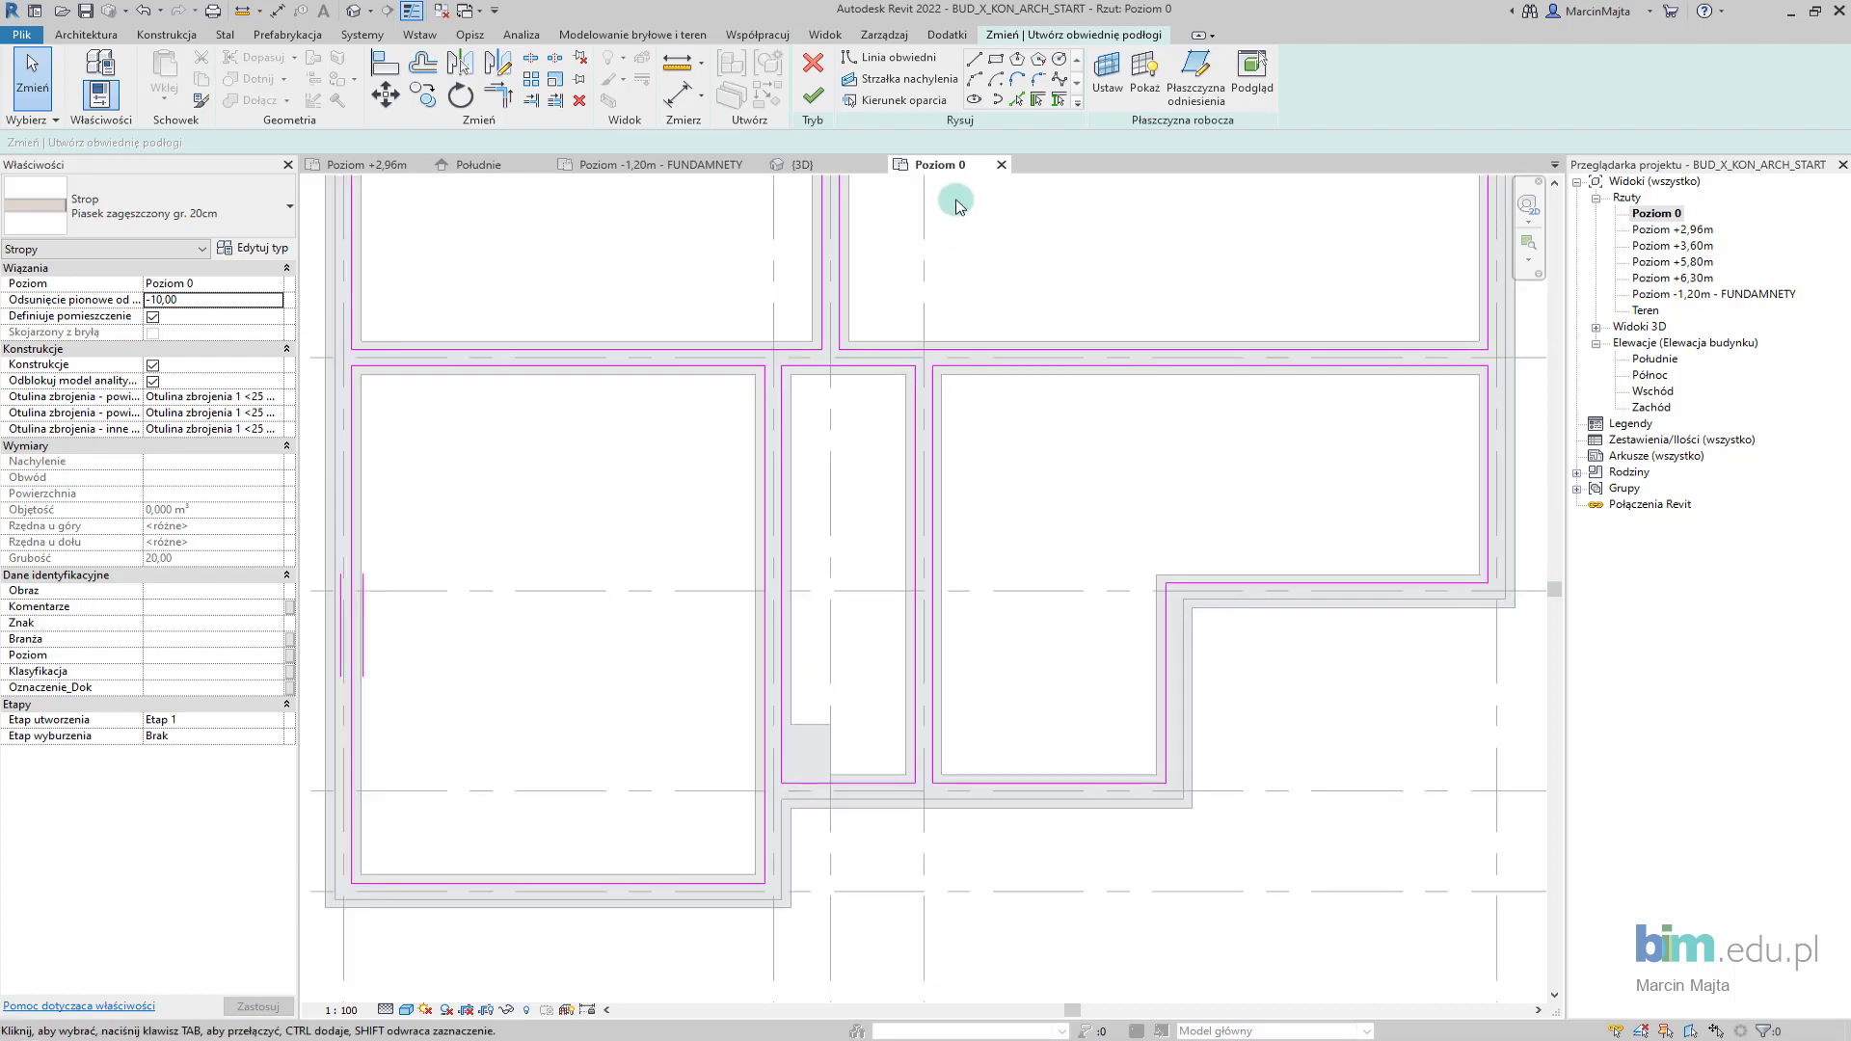
Draw a short notch in the boundary at the corridor's lower end and trim it into a corner
{"action": "left_click", "coordinate": [975, 62]}
{"action": "scroll", "coordinate": [797, 727], "scroll_direction": "up", "scroll_amount": 3}
{"action": "scroll", "coordinate": [771, 739], "scroll_direction": "up", "scroll_amount": 2}
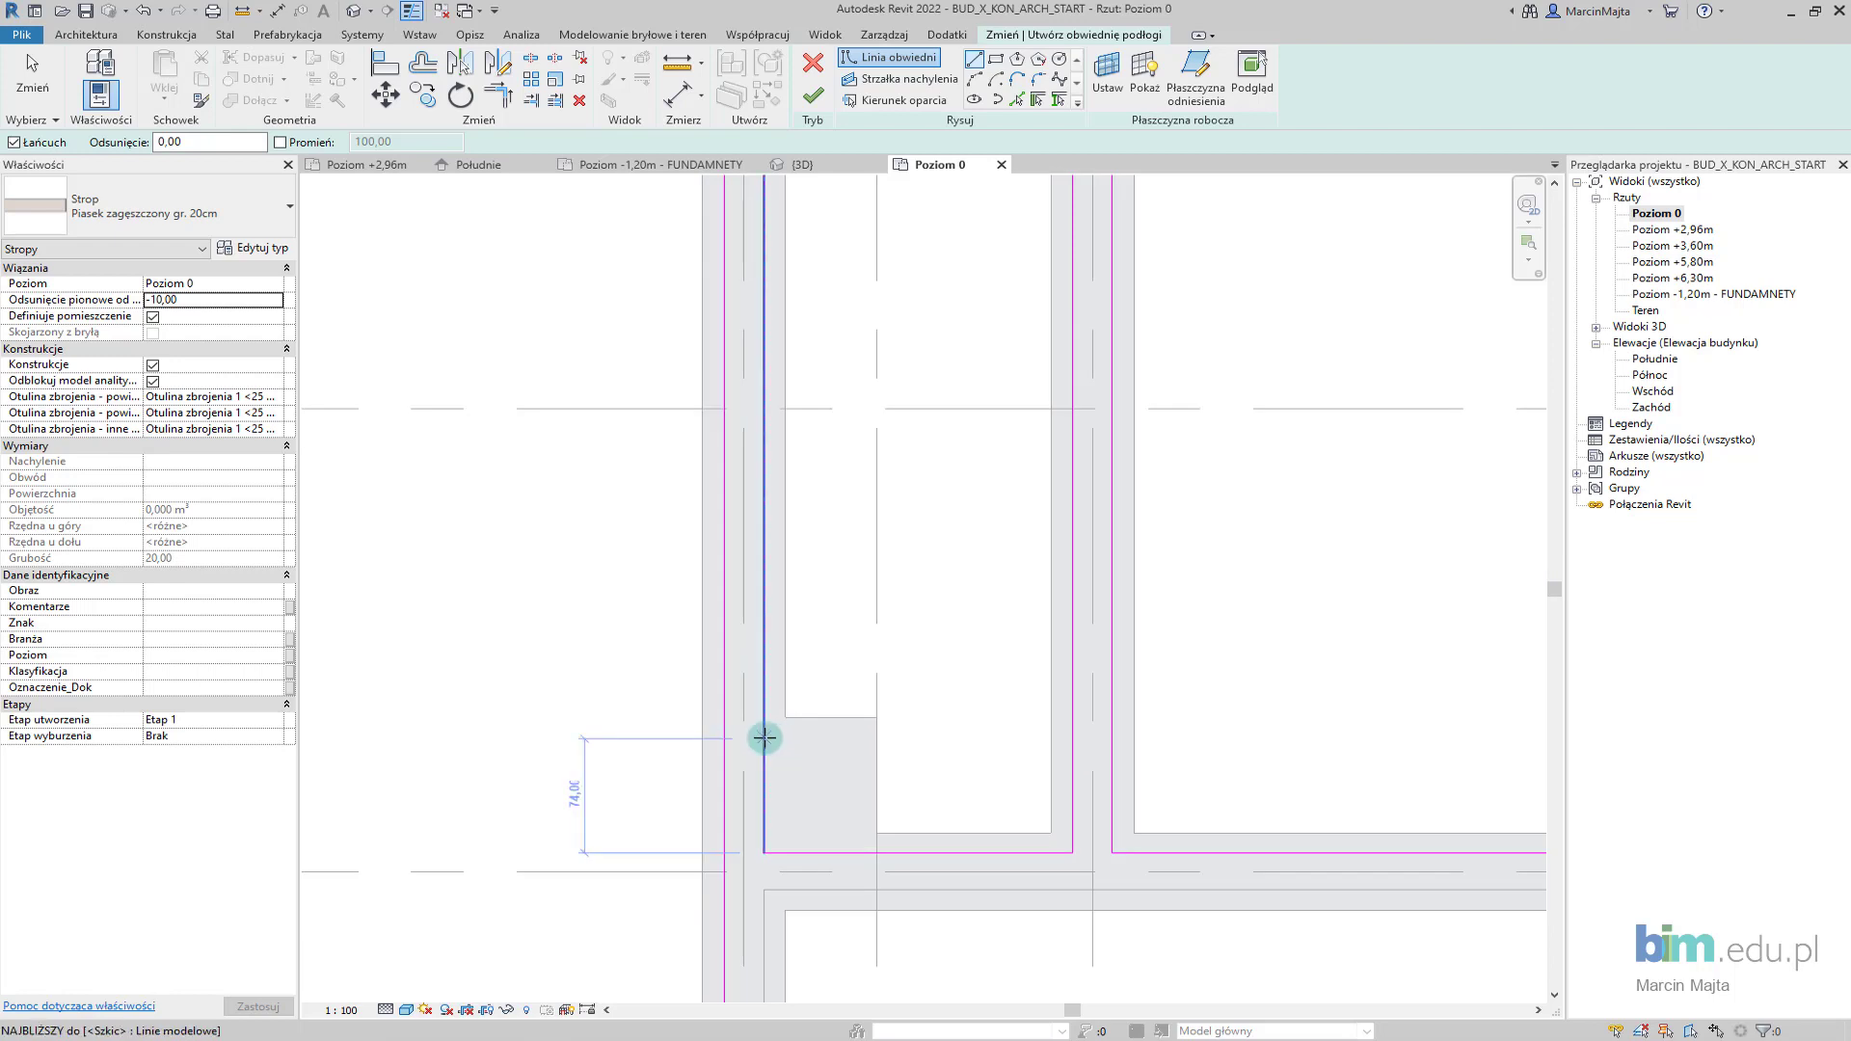
{"action": "left_click", "coordinate": [849, 739]}
{"action": "left_click", "coordinate": [848, 740]}
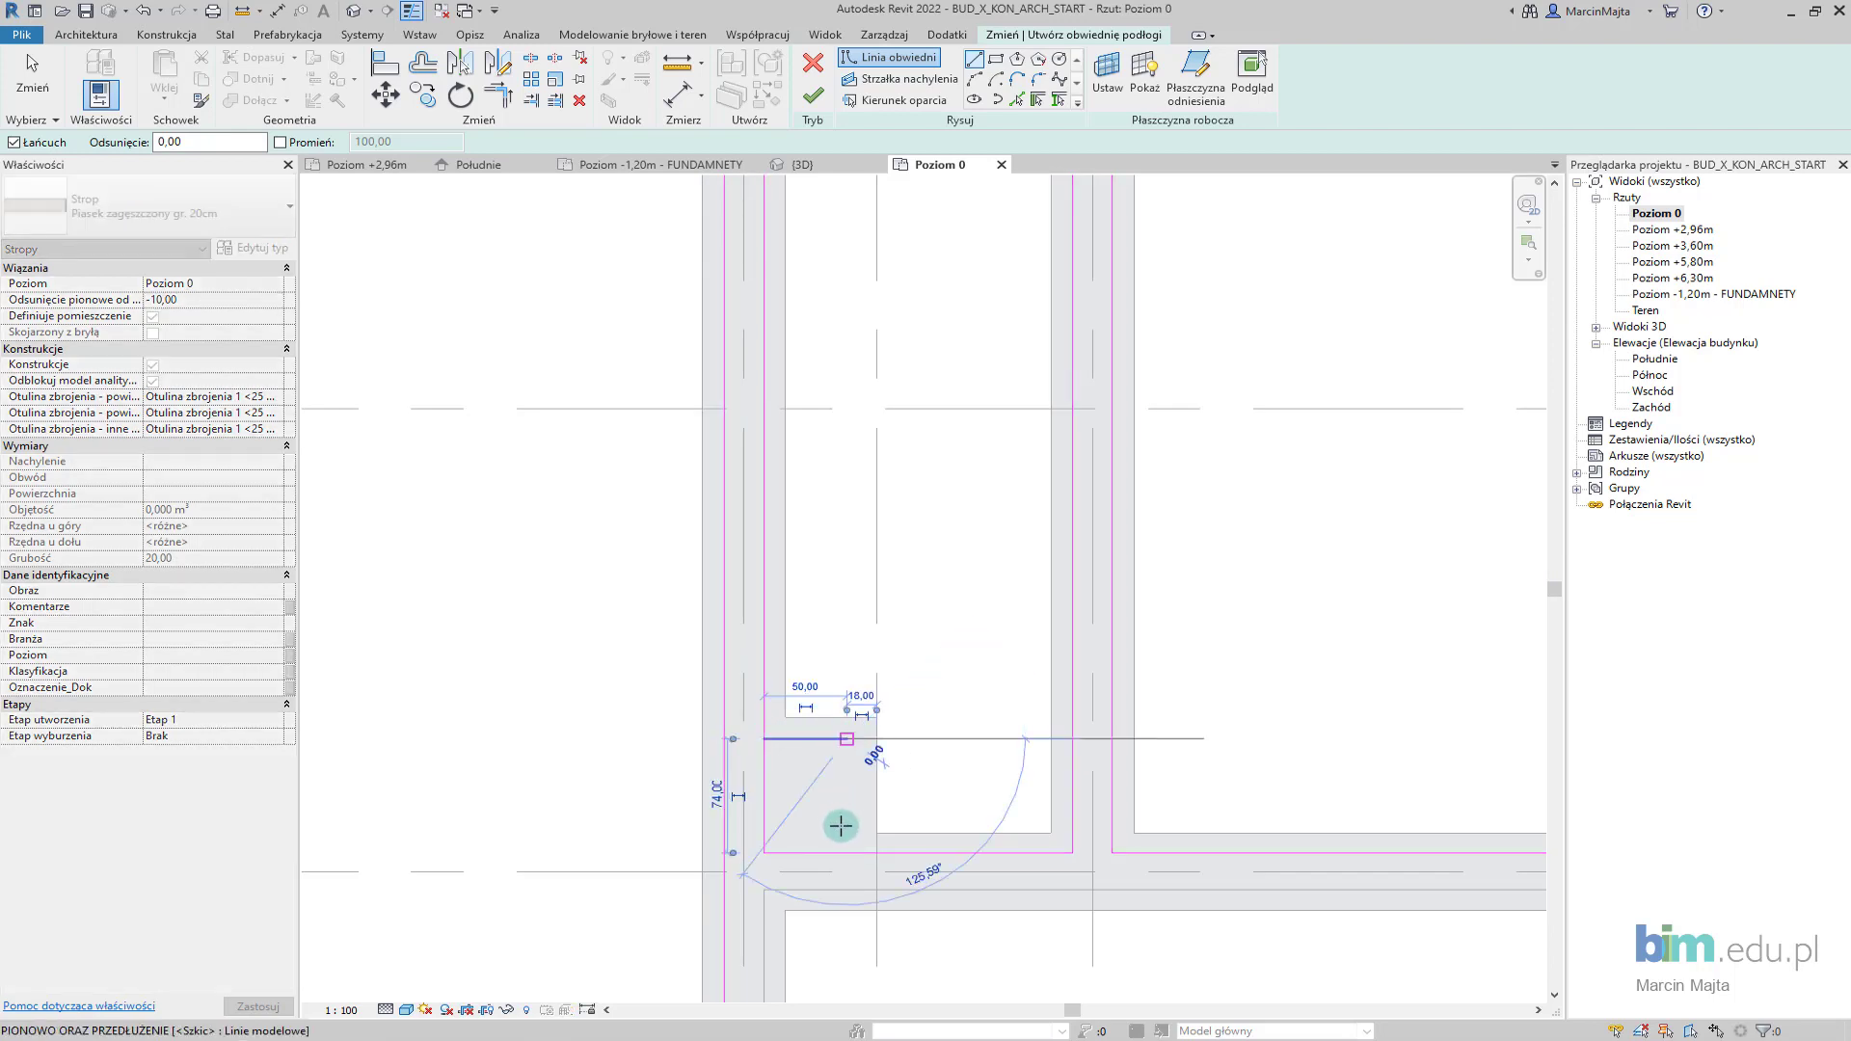
{"action": "left_click", "coordinate": [846, 852]}
{"action": "key", "text": "Escape"}
{"action": "key", "text": "Escape"}
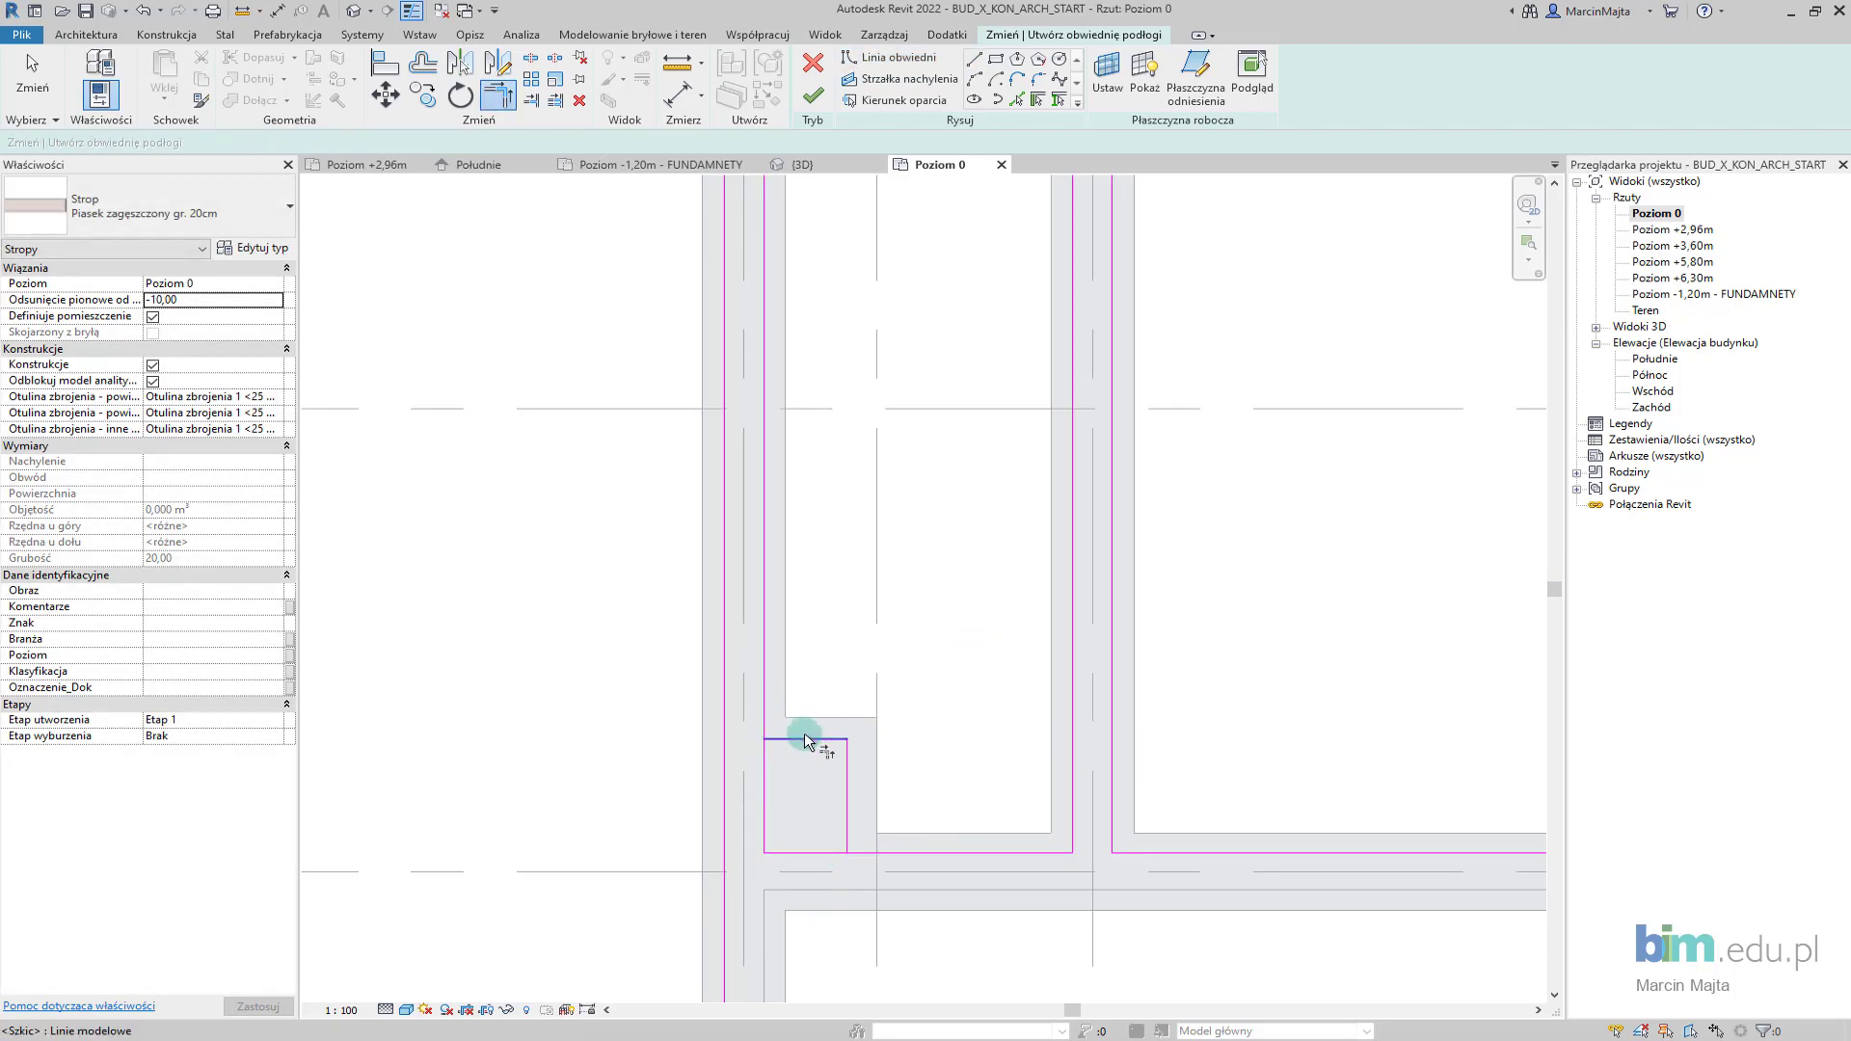
{"action": "key", "text": "t"}
{"action": "key", "text": "r"}
{"action": "left_click", "coordinate": [847, 819]}
{"action": "left_click", "coordinate": [898, 855]}
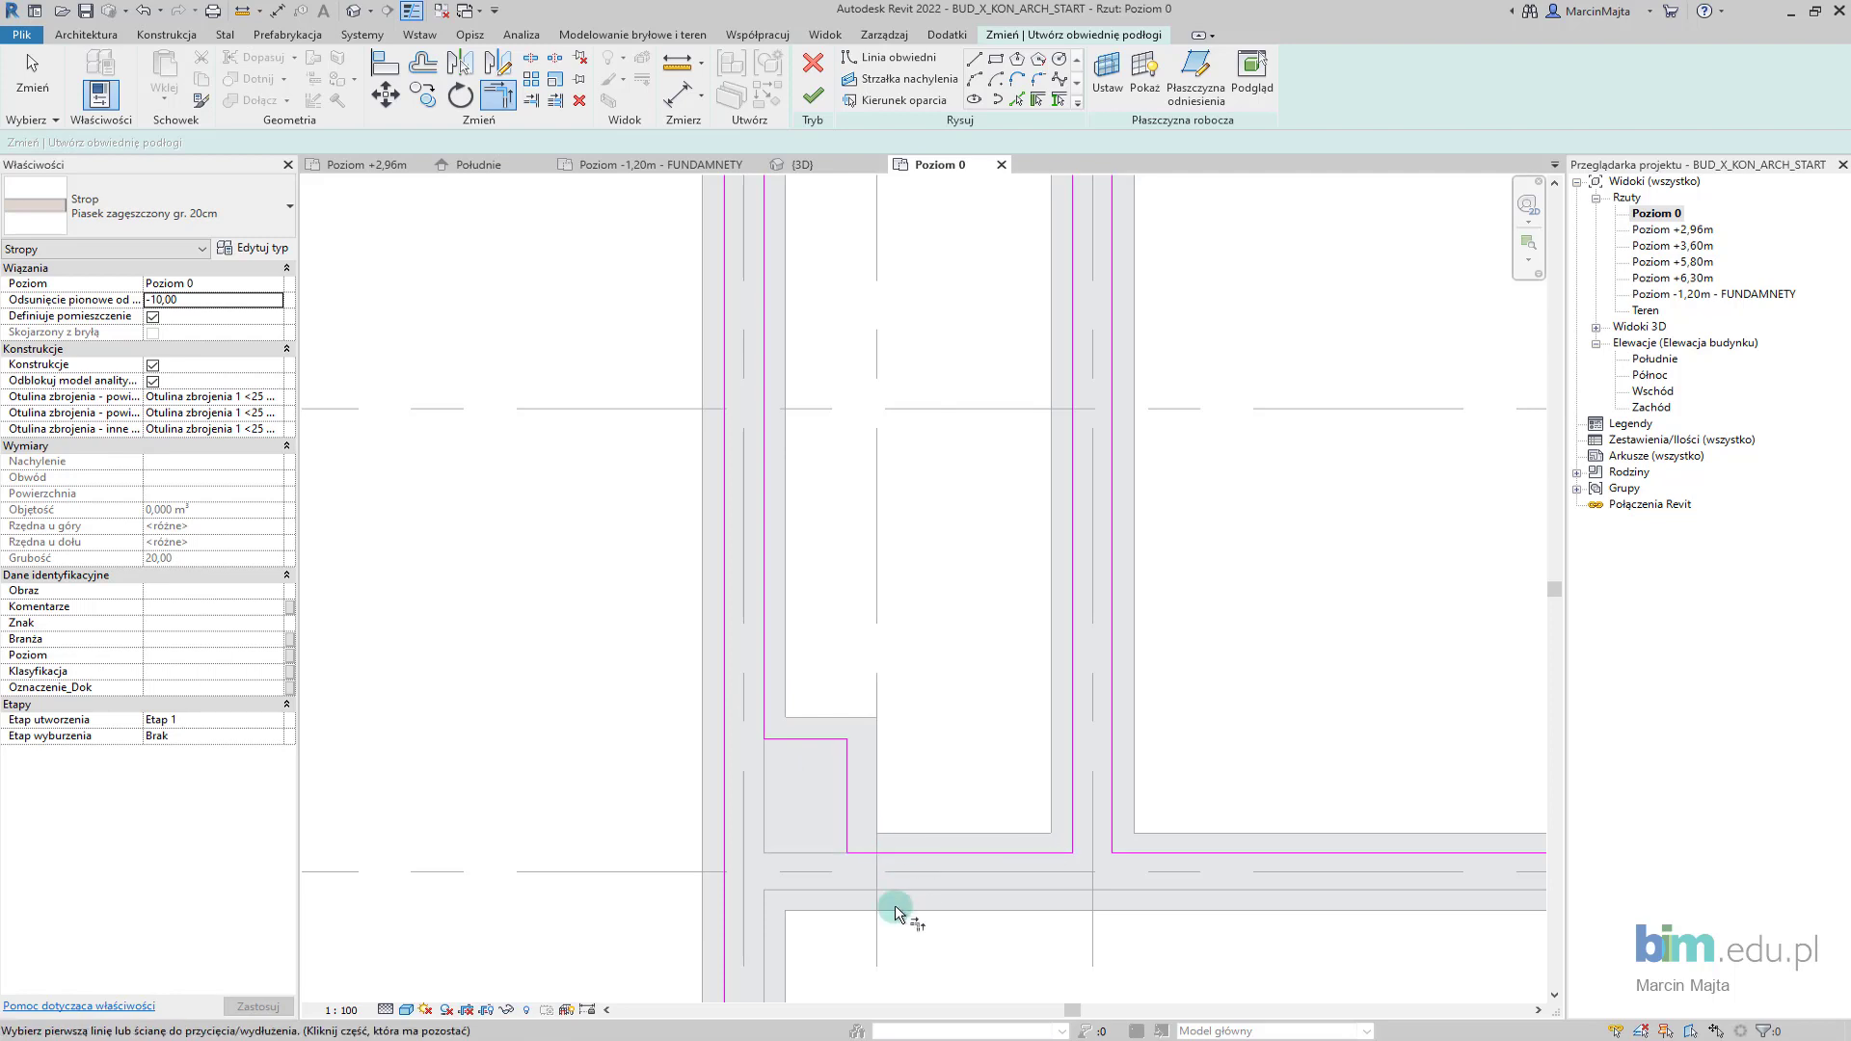
{"action": "scroll", "coordinate": [882, 866], "scroll_direction": "down", "scroll_amount": 3}
{"action": "scroll", "coordinate": [882, 865], "scroll_direction": "down", "scroll_amount": 3}
{"action": "middle_click_drag", "start_coordinate": [855, 864], "coordinate": [869, 879]}
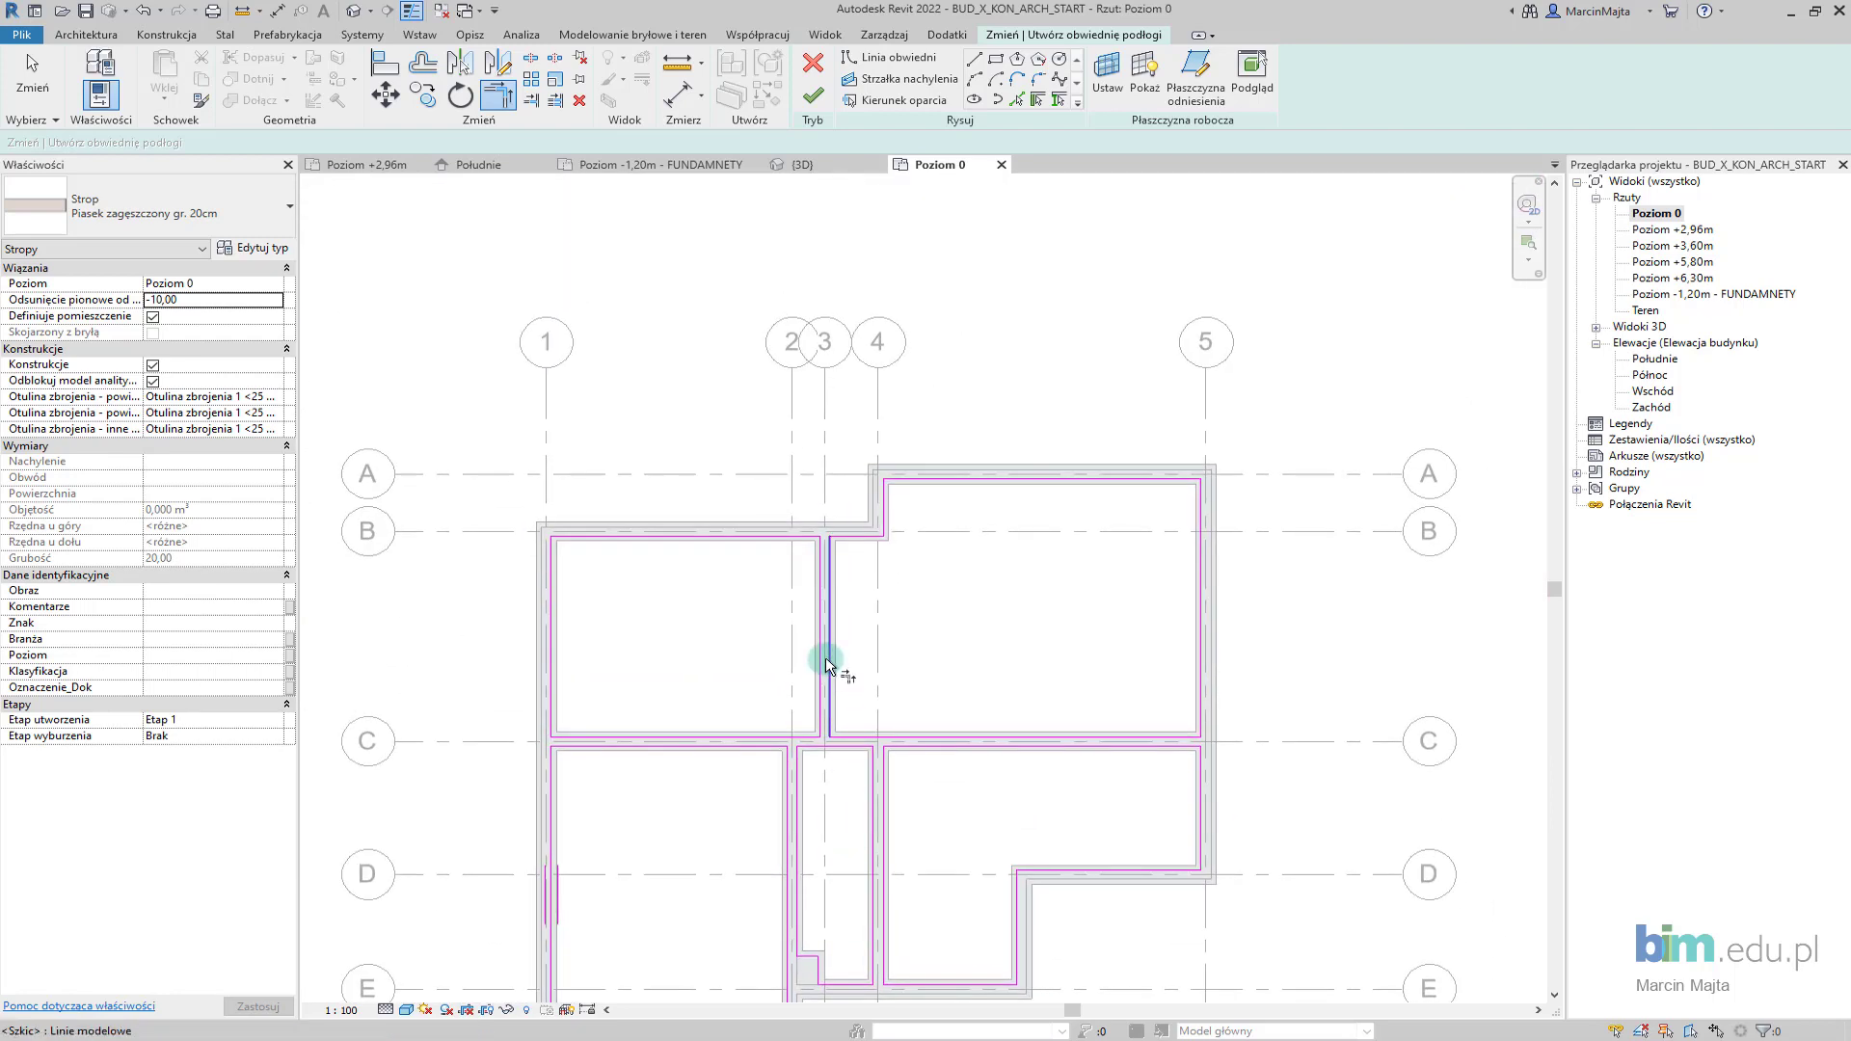
{"action": "scroll", "coordinate": [846, 578], "scroll_direction": "up", "scroll_amount": 2}
{"action": "scroll", "coordinate": [859, 549], "scroll_direction": "up", "scroll_amount": 3}
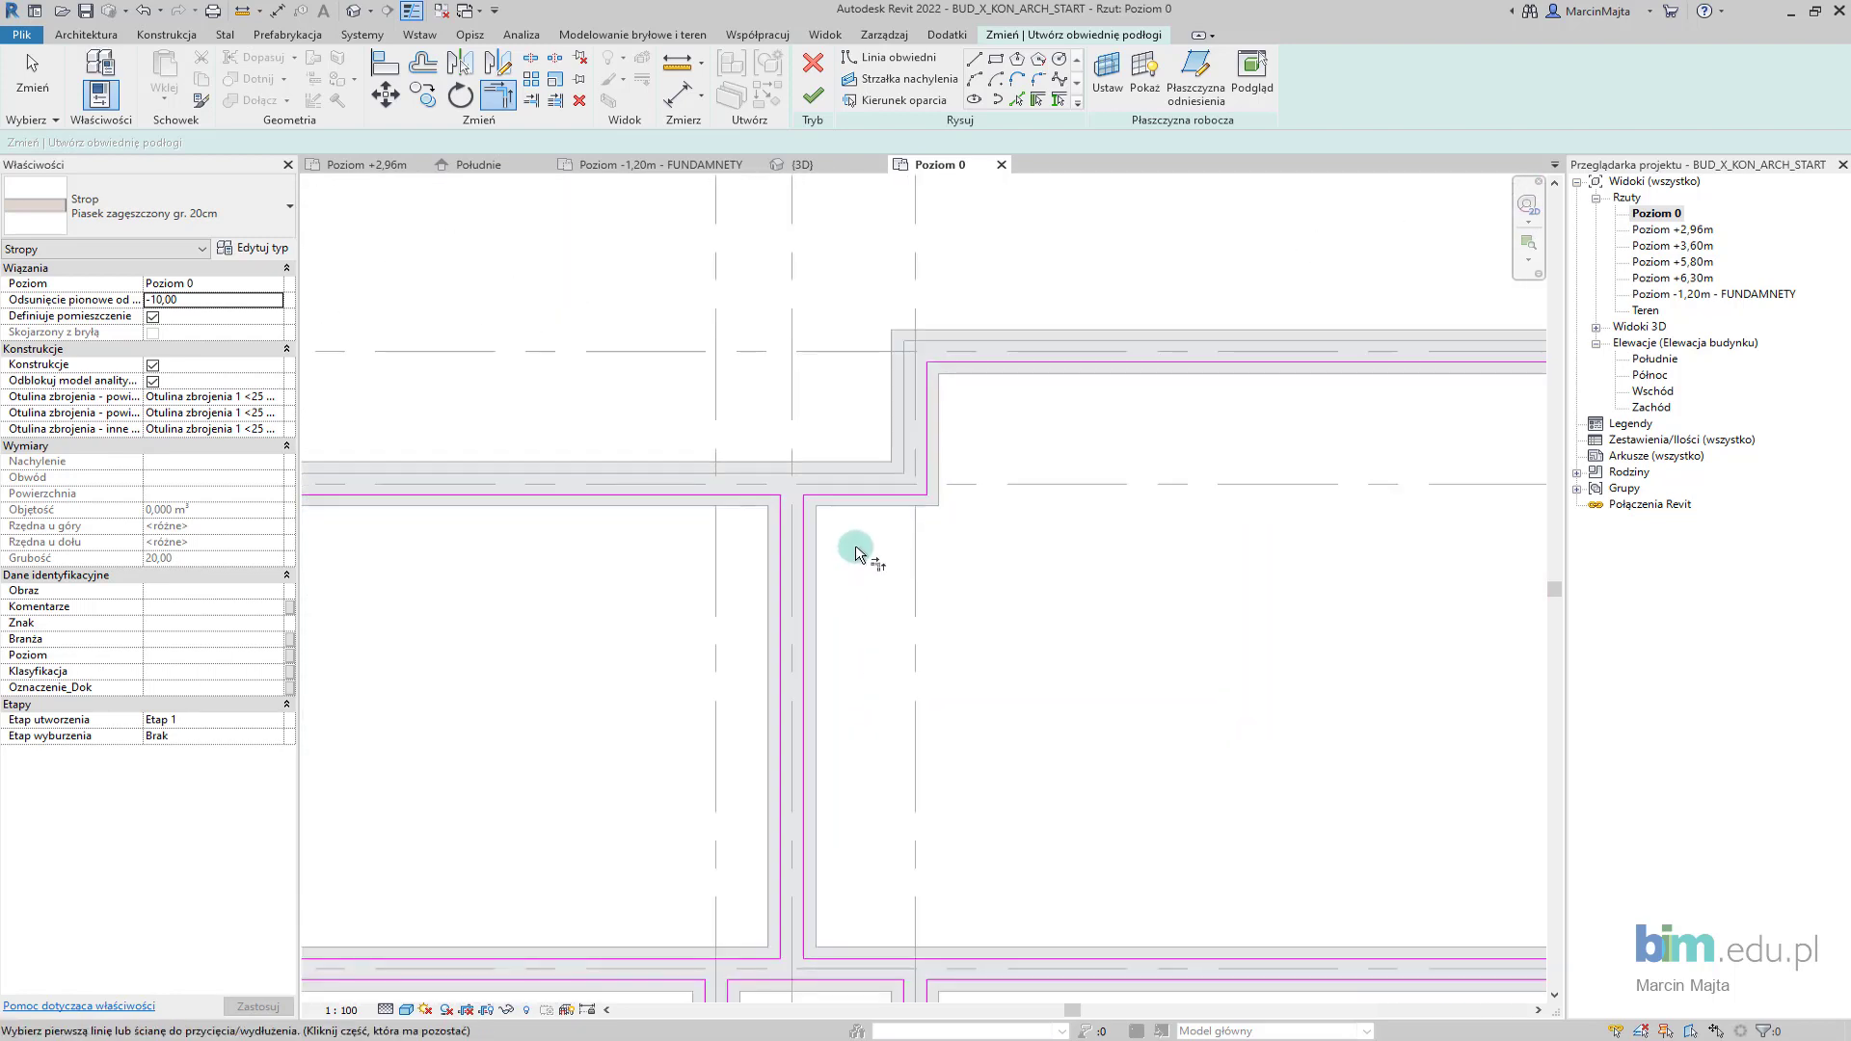
Draw a closed rectangular boundary loop beside the interior wall near grid B
{"action": "left_click", "coordinate": [976, 61]}
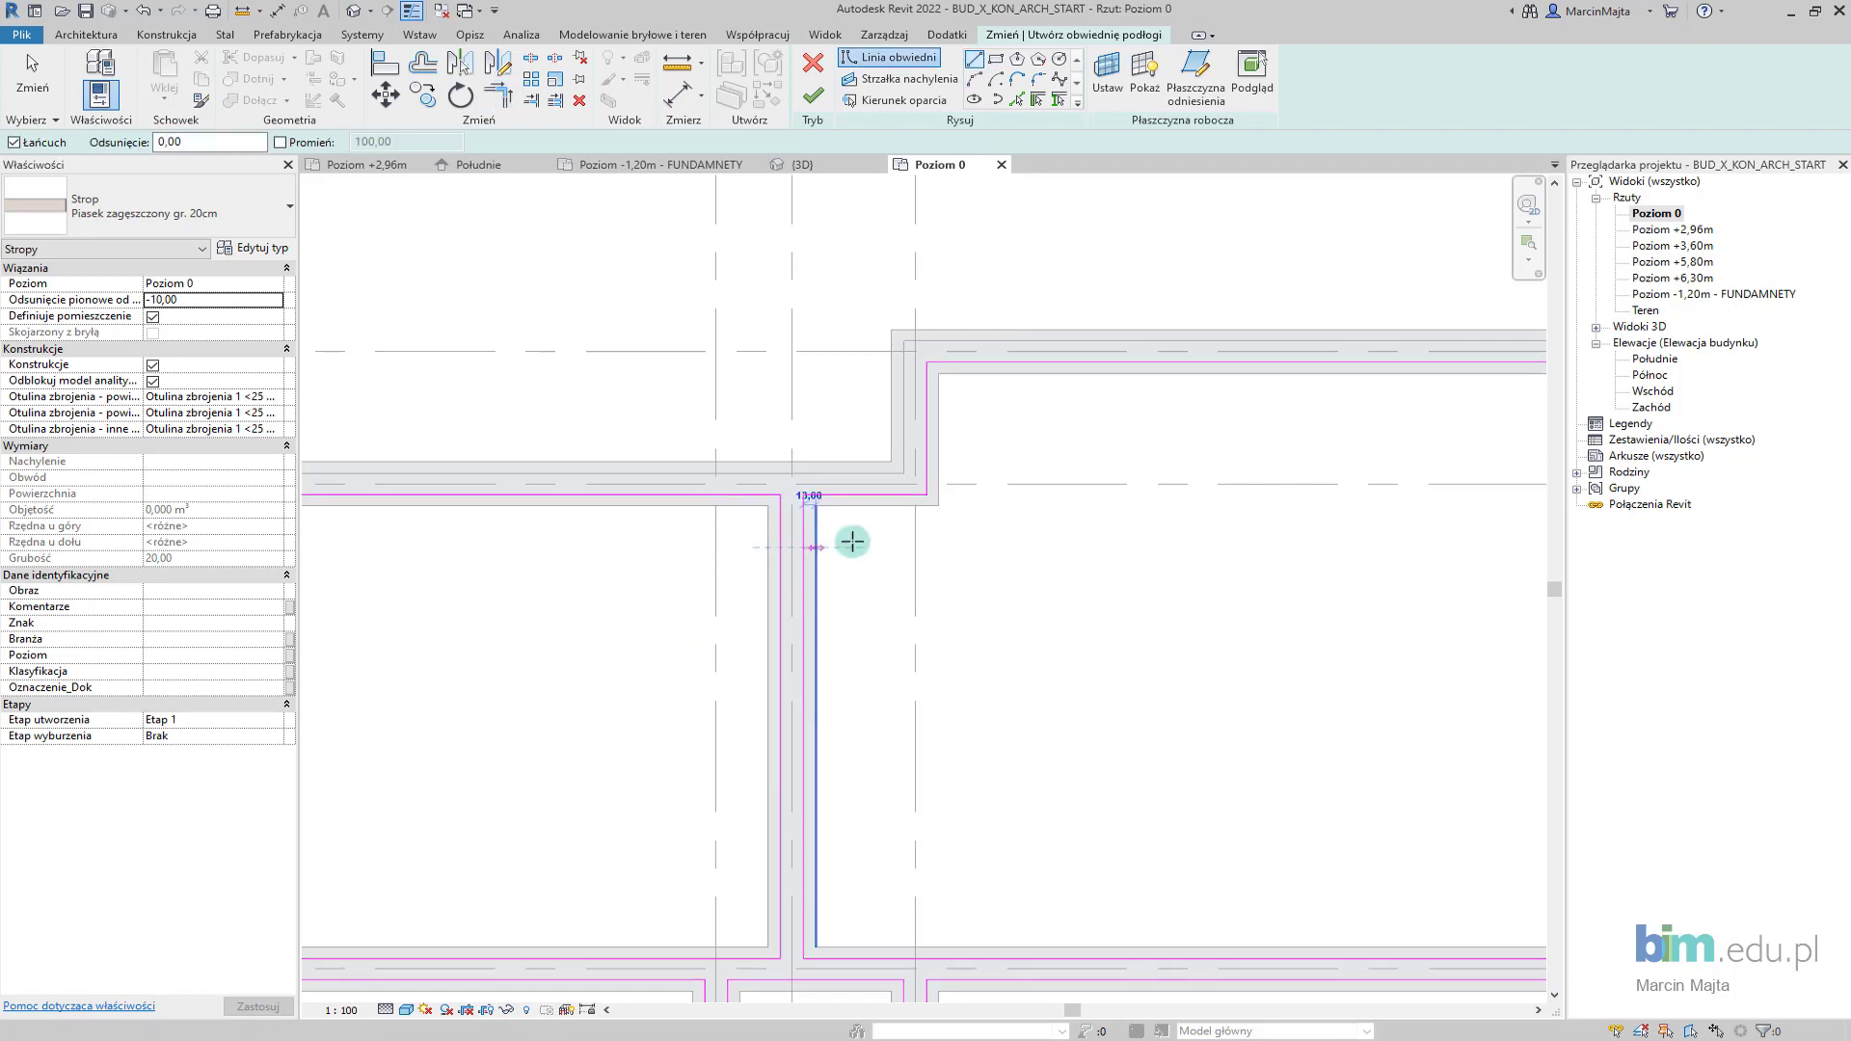
{"action": "left_click", "coordinate": [852, 542]}
{"action": "left_click", "coordinate": [944, 547]}
{"action": "left_click", "coordinate": [944, 591]}
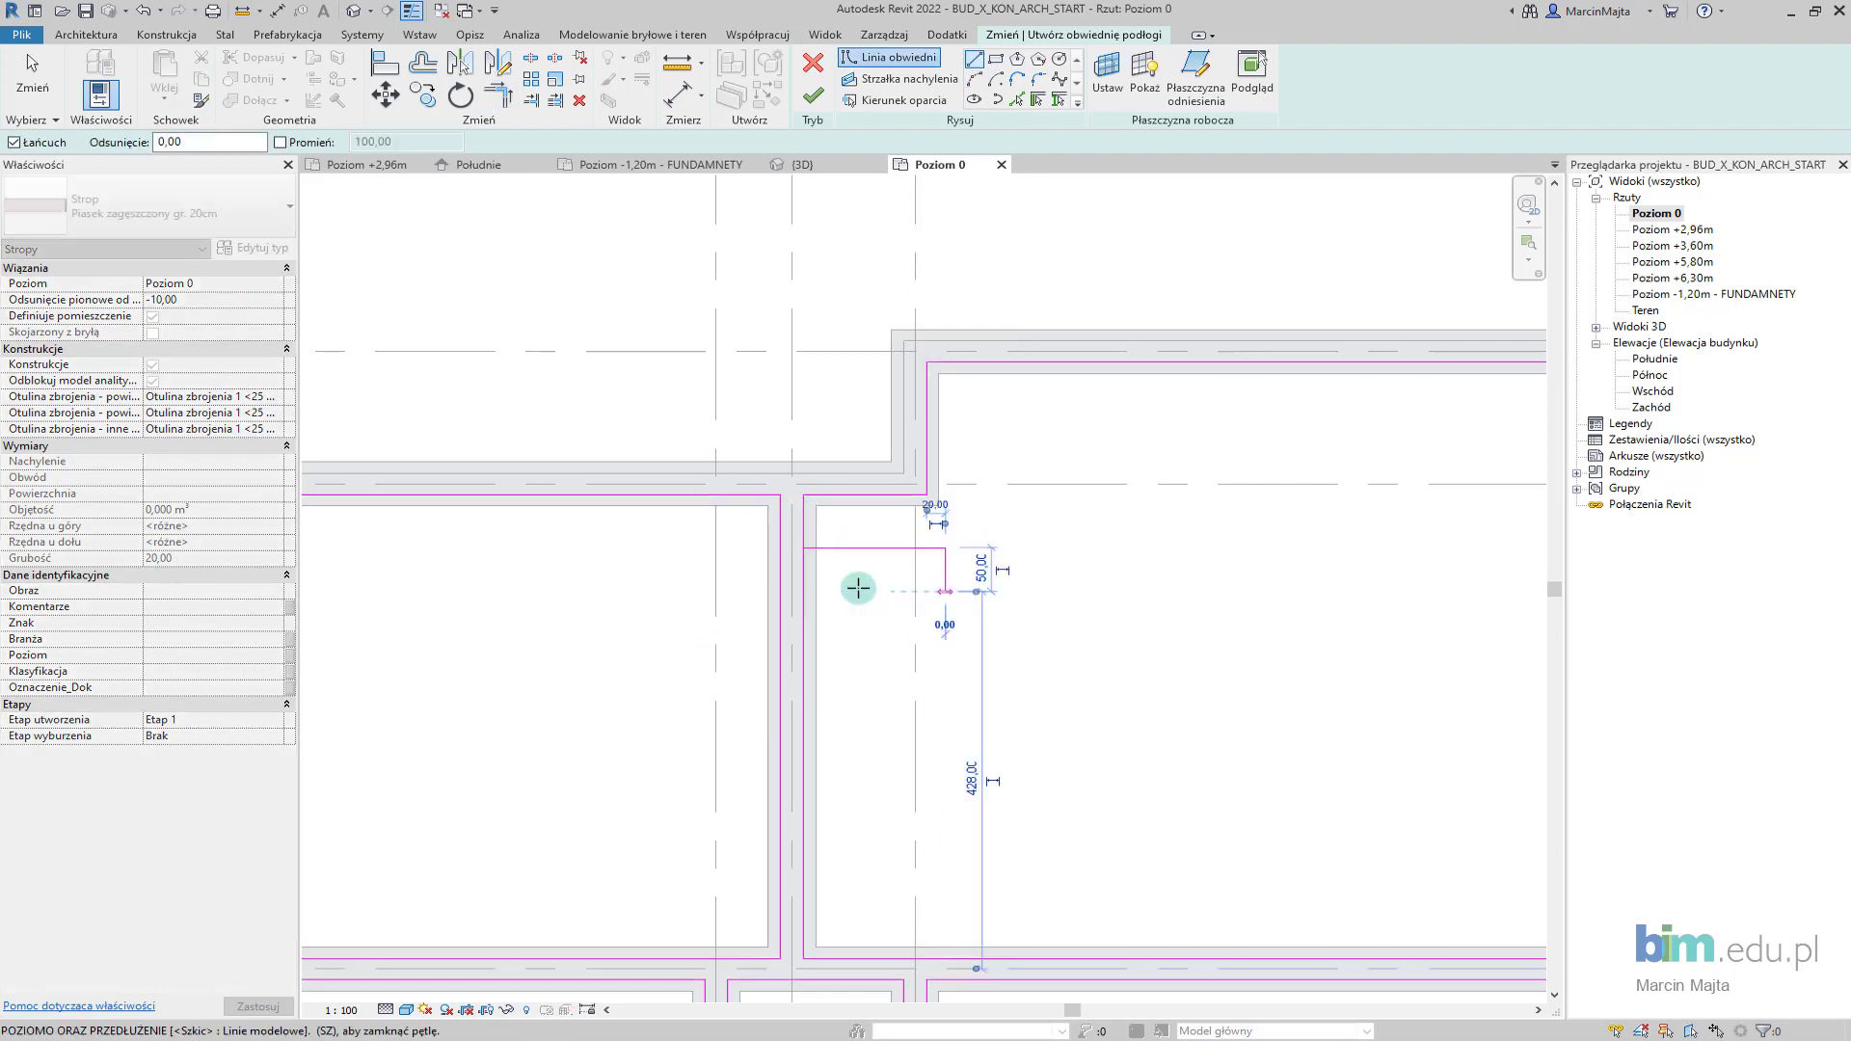
{"action": "left_click", "coordinate": [804, 591]}
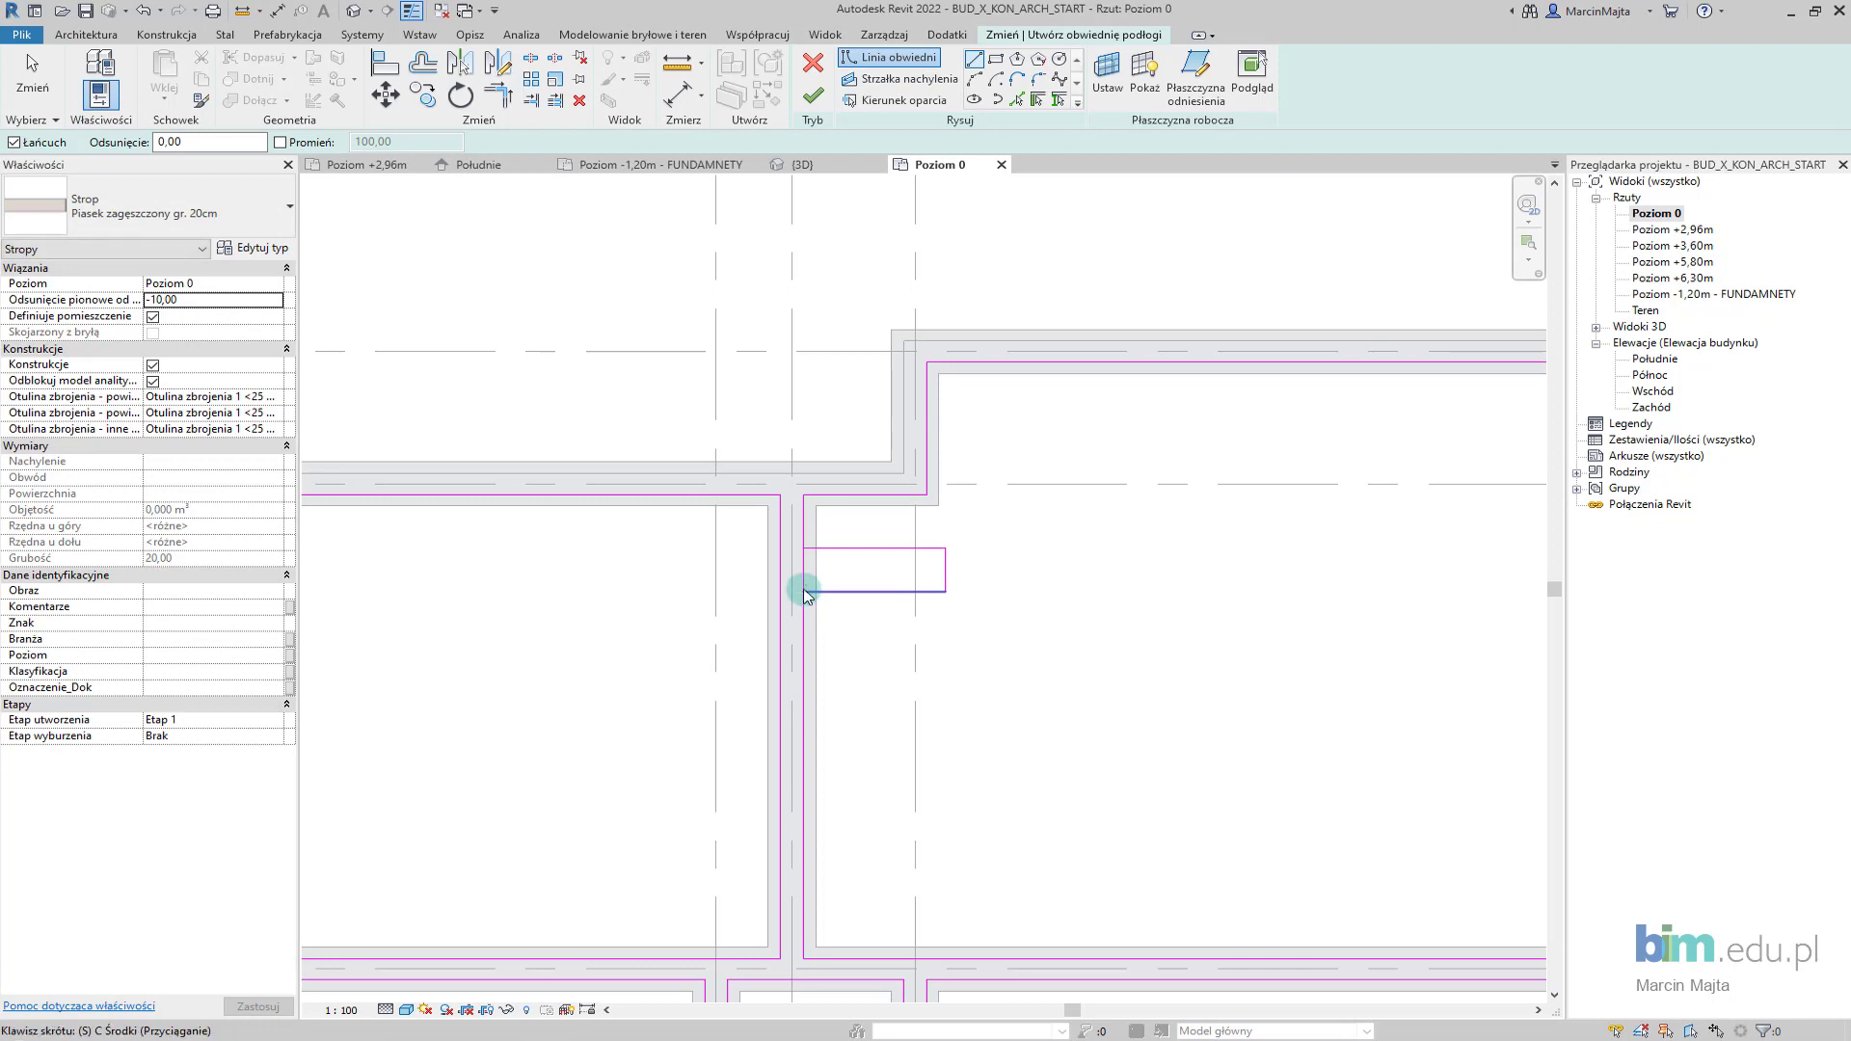
{"action": "key", "text": "Escape"}
{"action": "key", "text": "Escape"}
{"action": "key", "text": "t"}
{"action": "key", "text": "r"}
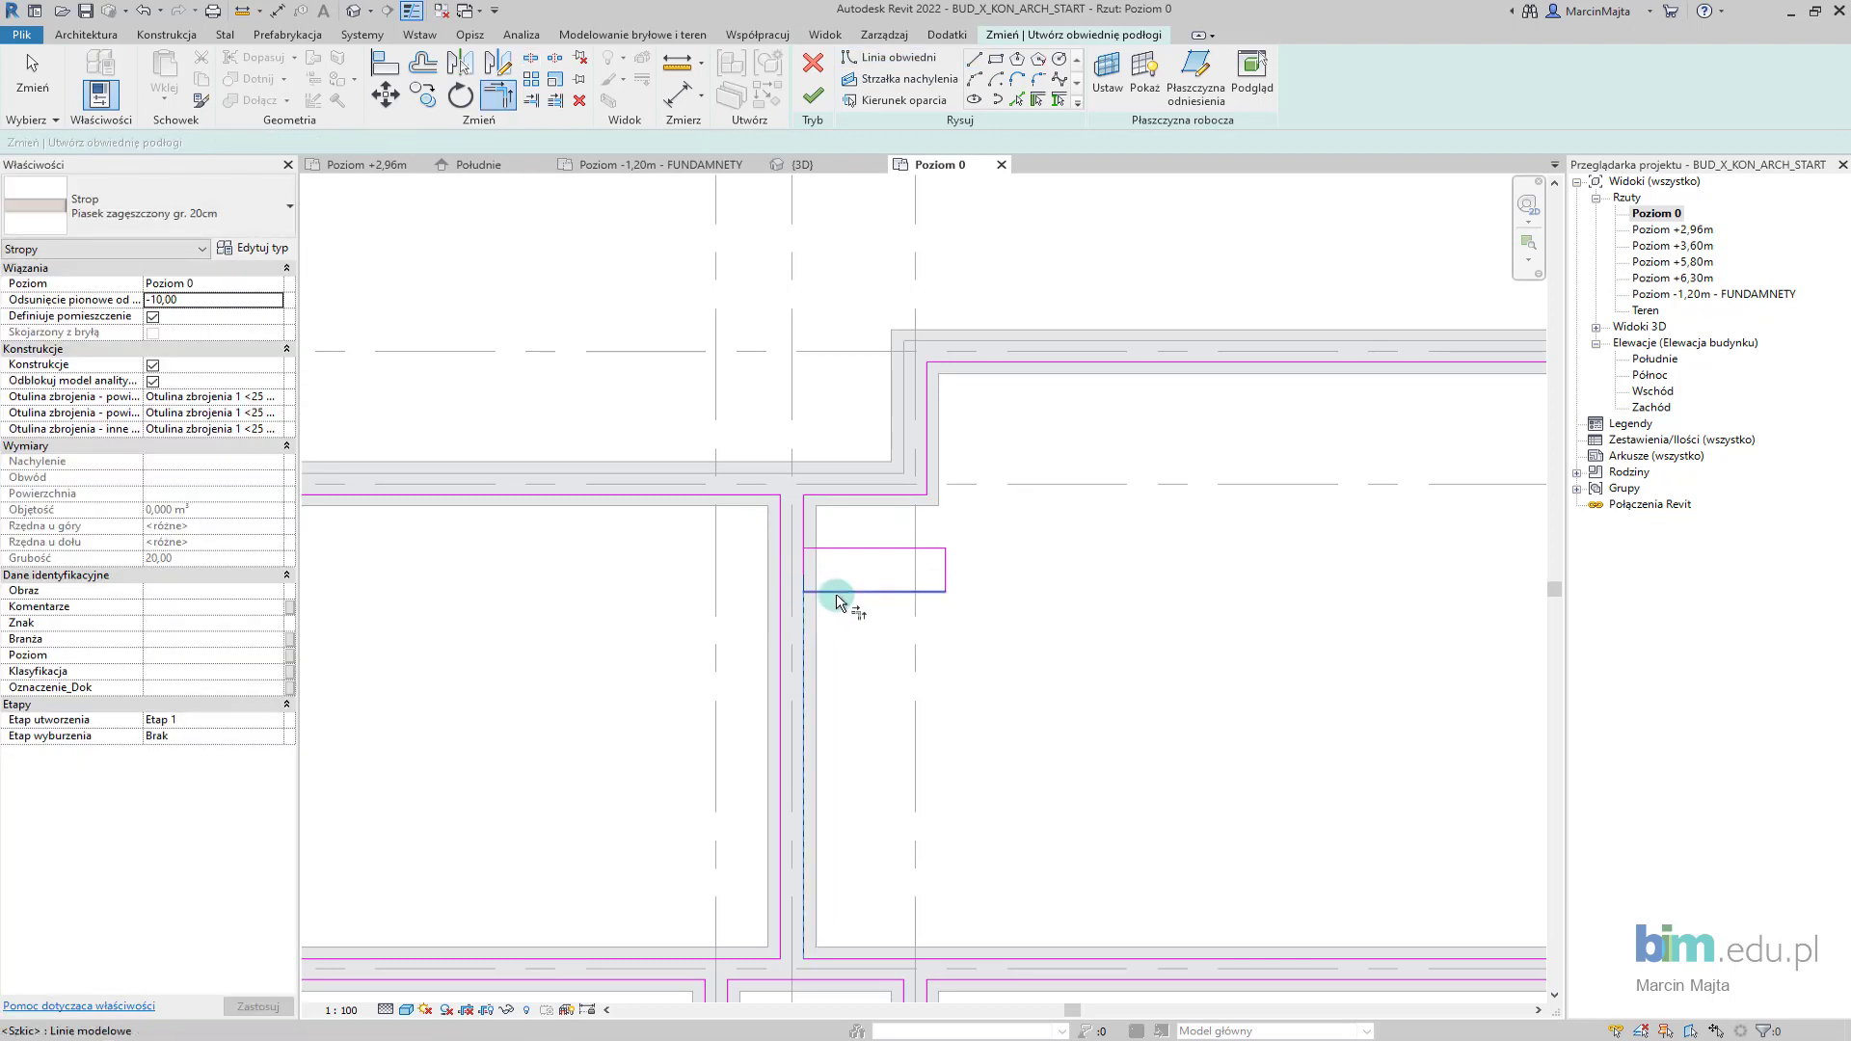
{"action": "scroll", "coordinate": [874, 704], "scroll_direction": "down", "scroll_amount": 3}
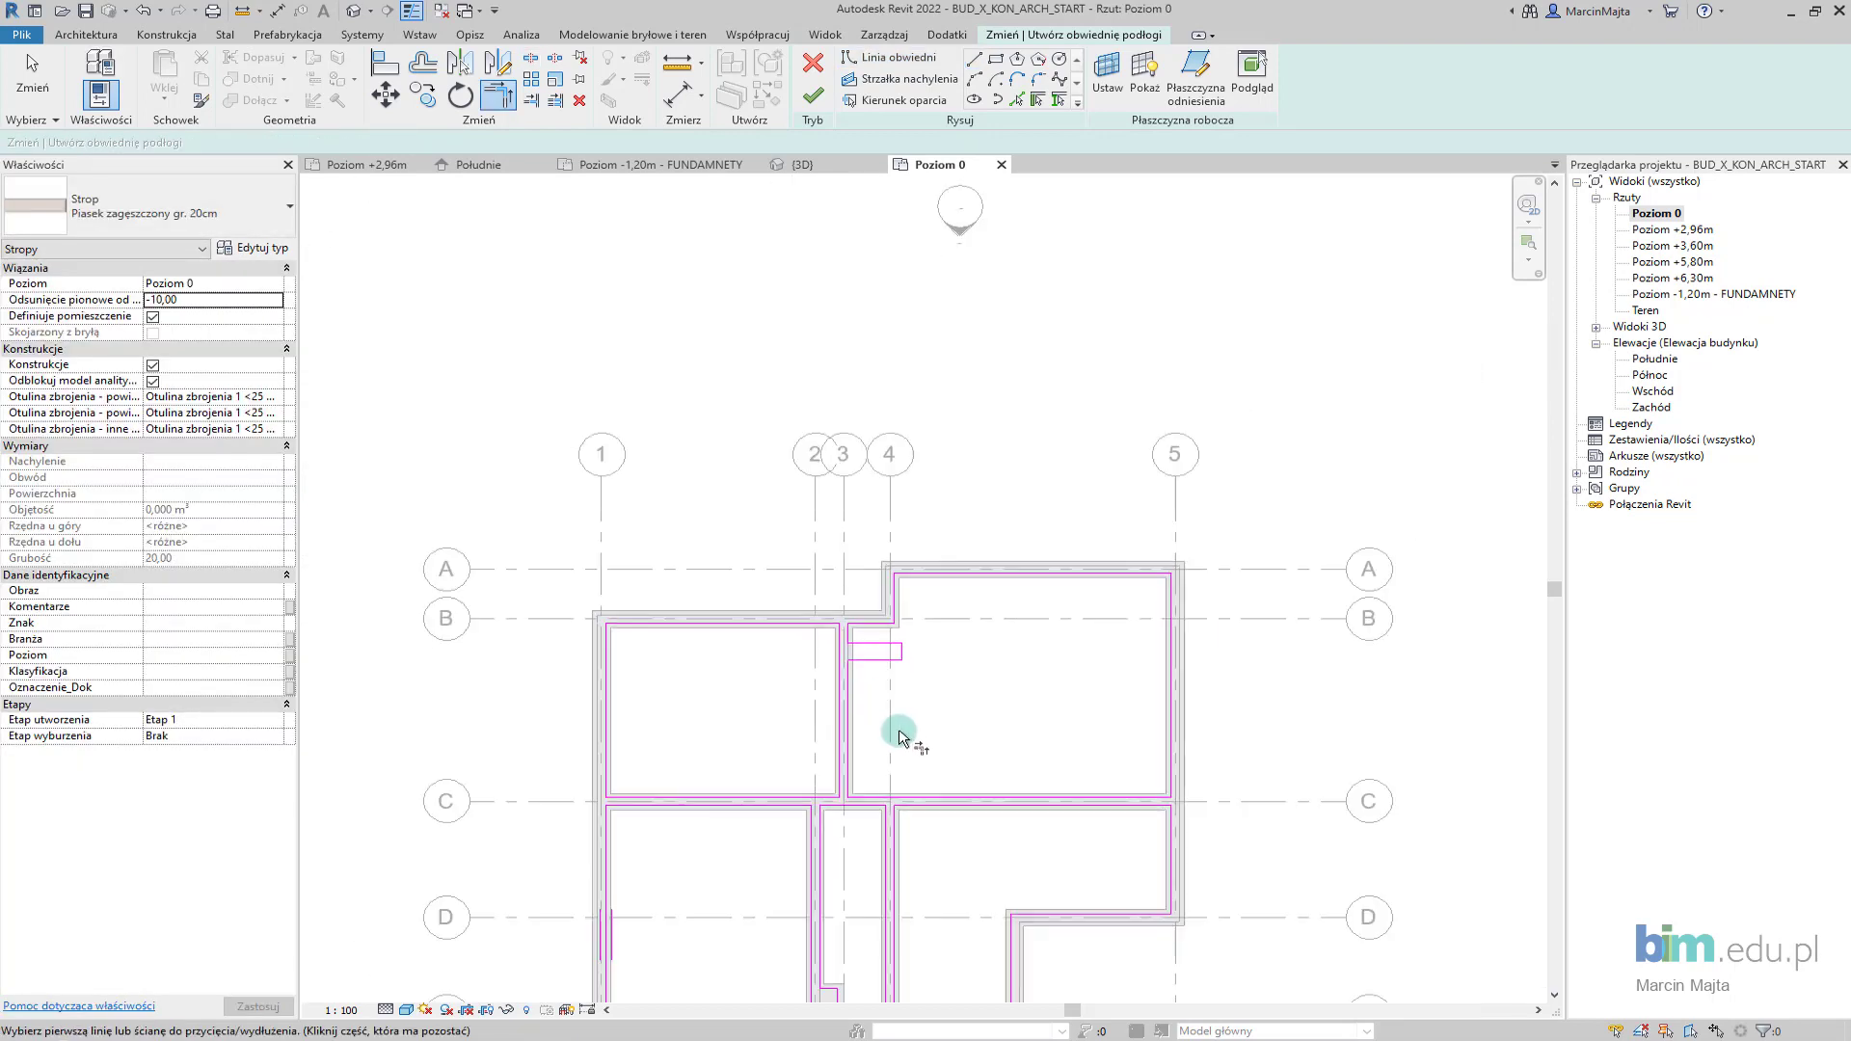
{"action": "middle_click_drag", "start_coordinate": [899, 738], "coordinate": [941, 587]}
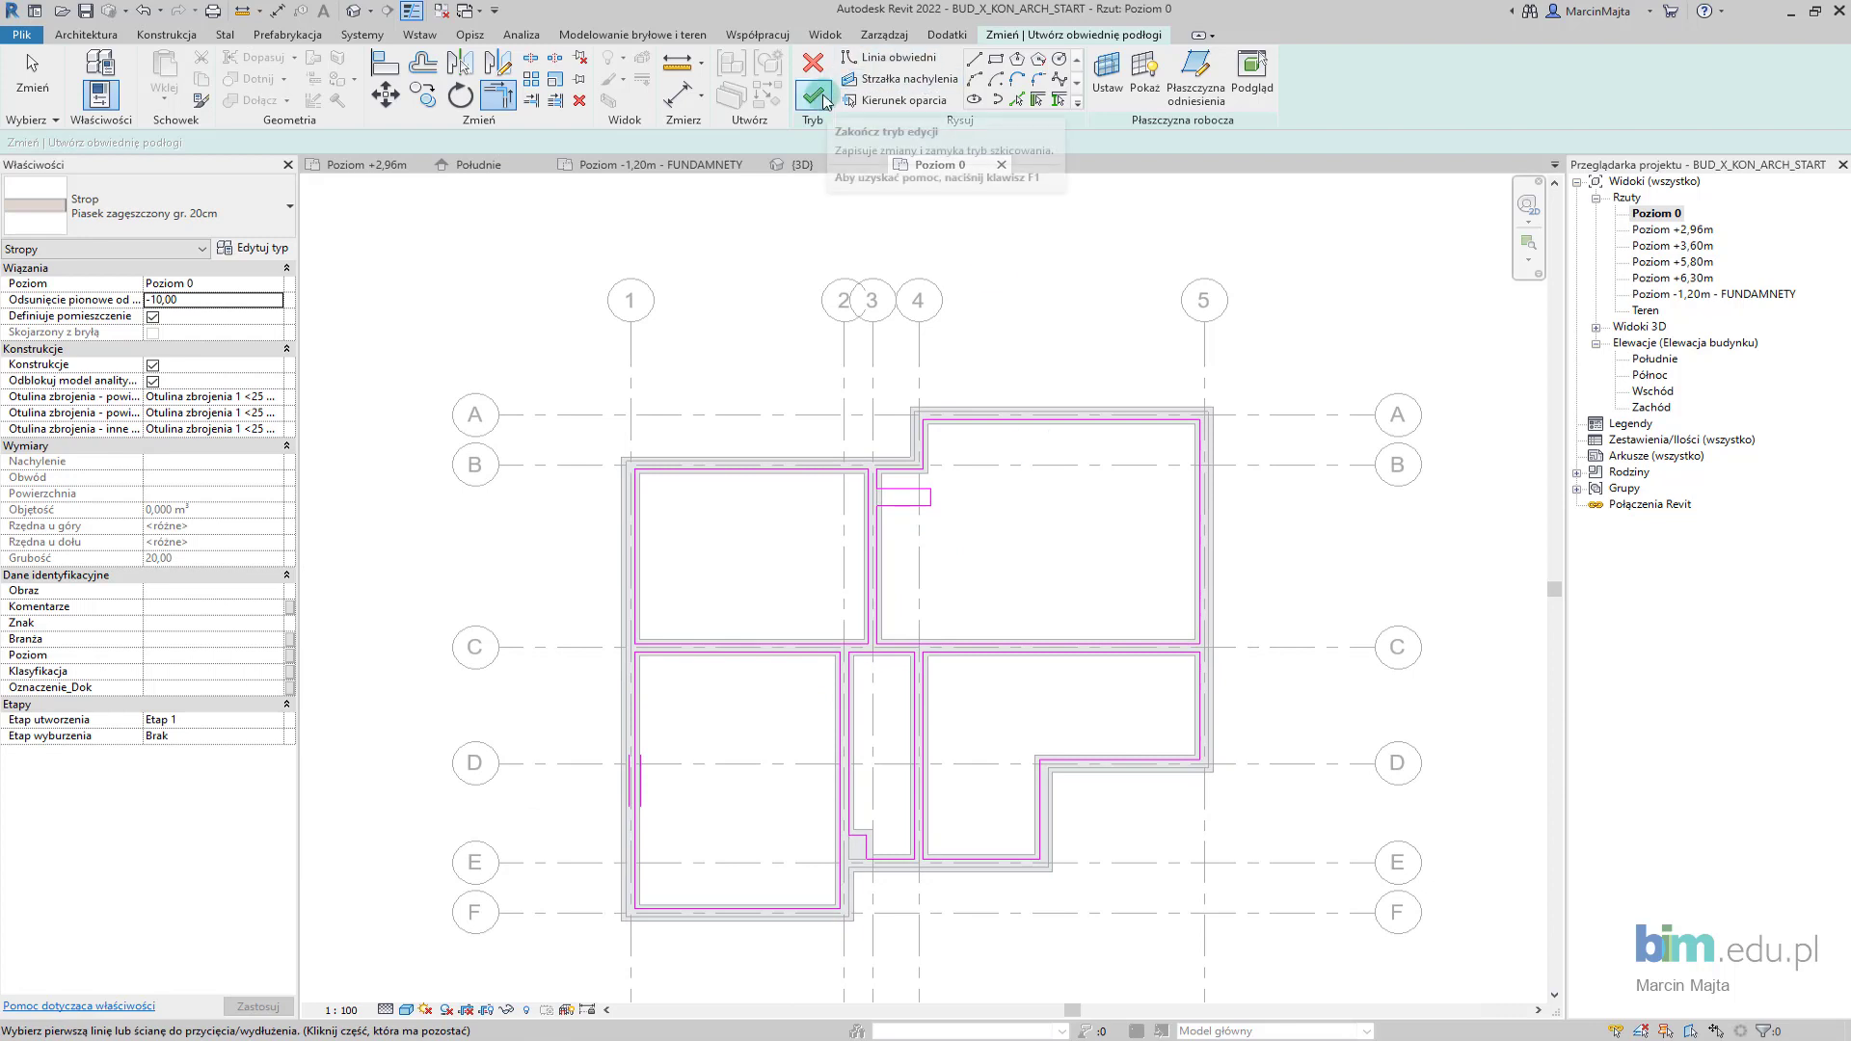
Finish the Piasek zagęszczony gr. 20cm floor, choose Nie dołączaj for the walls, and view it in 3D
{"action": "left_click", "coordinate": [815, 95]}
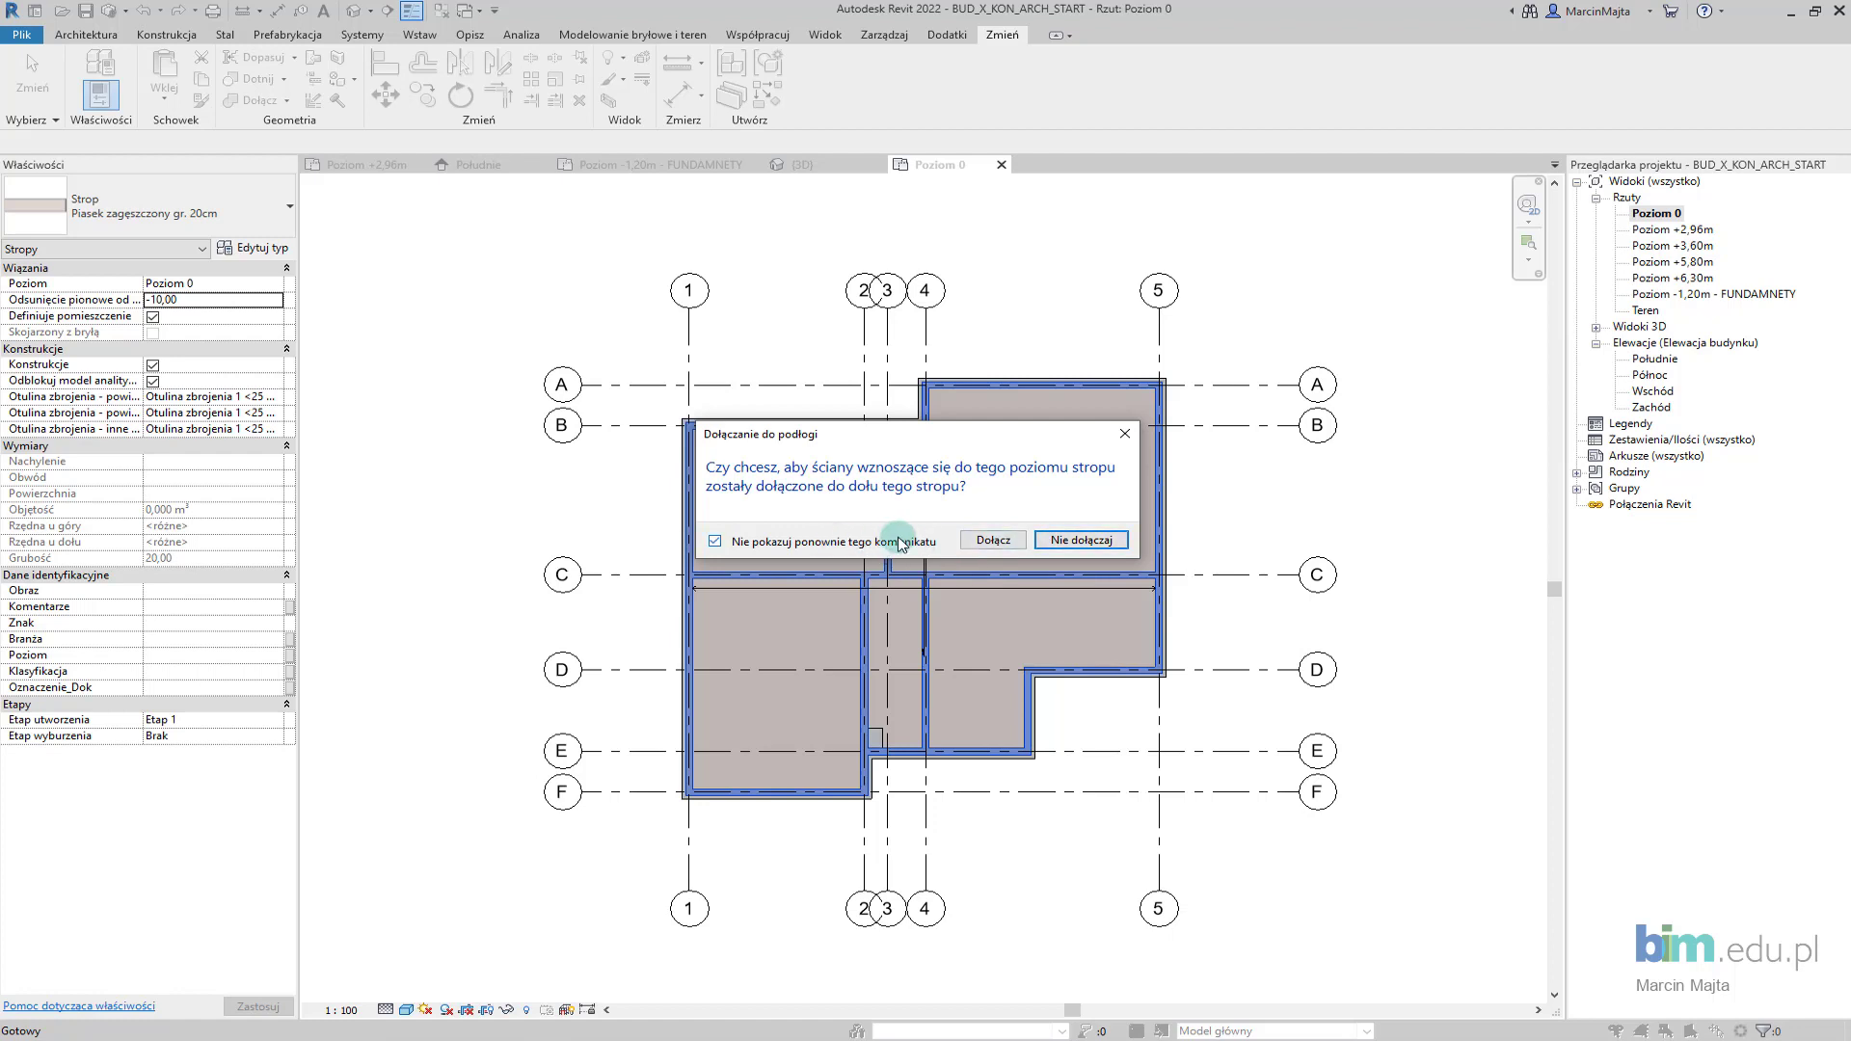
{"action": "left_click", "coordinate": [1092, 541]}
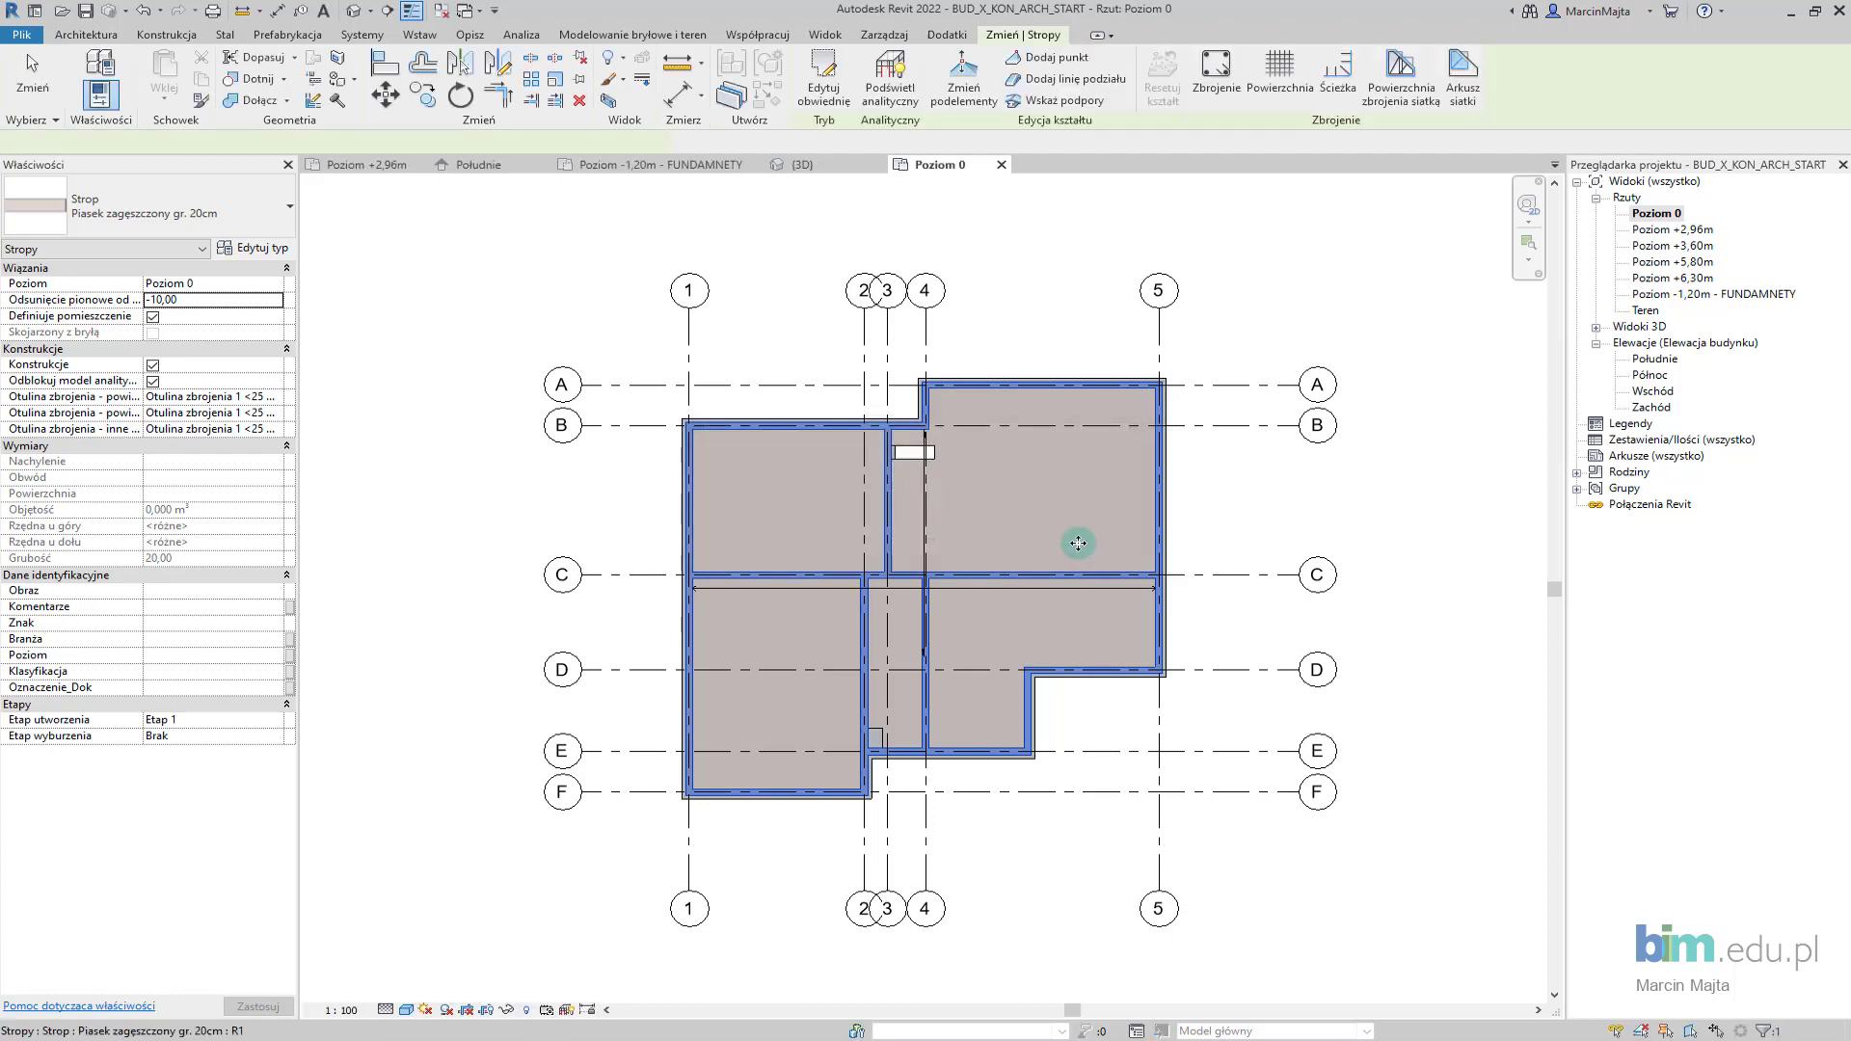
{"action": "left_click", "coordinate": [808, 169]}
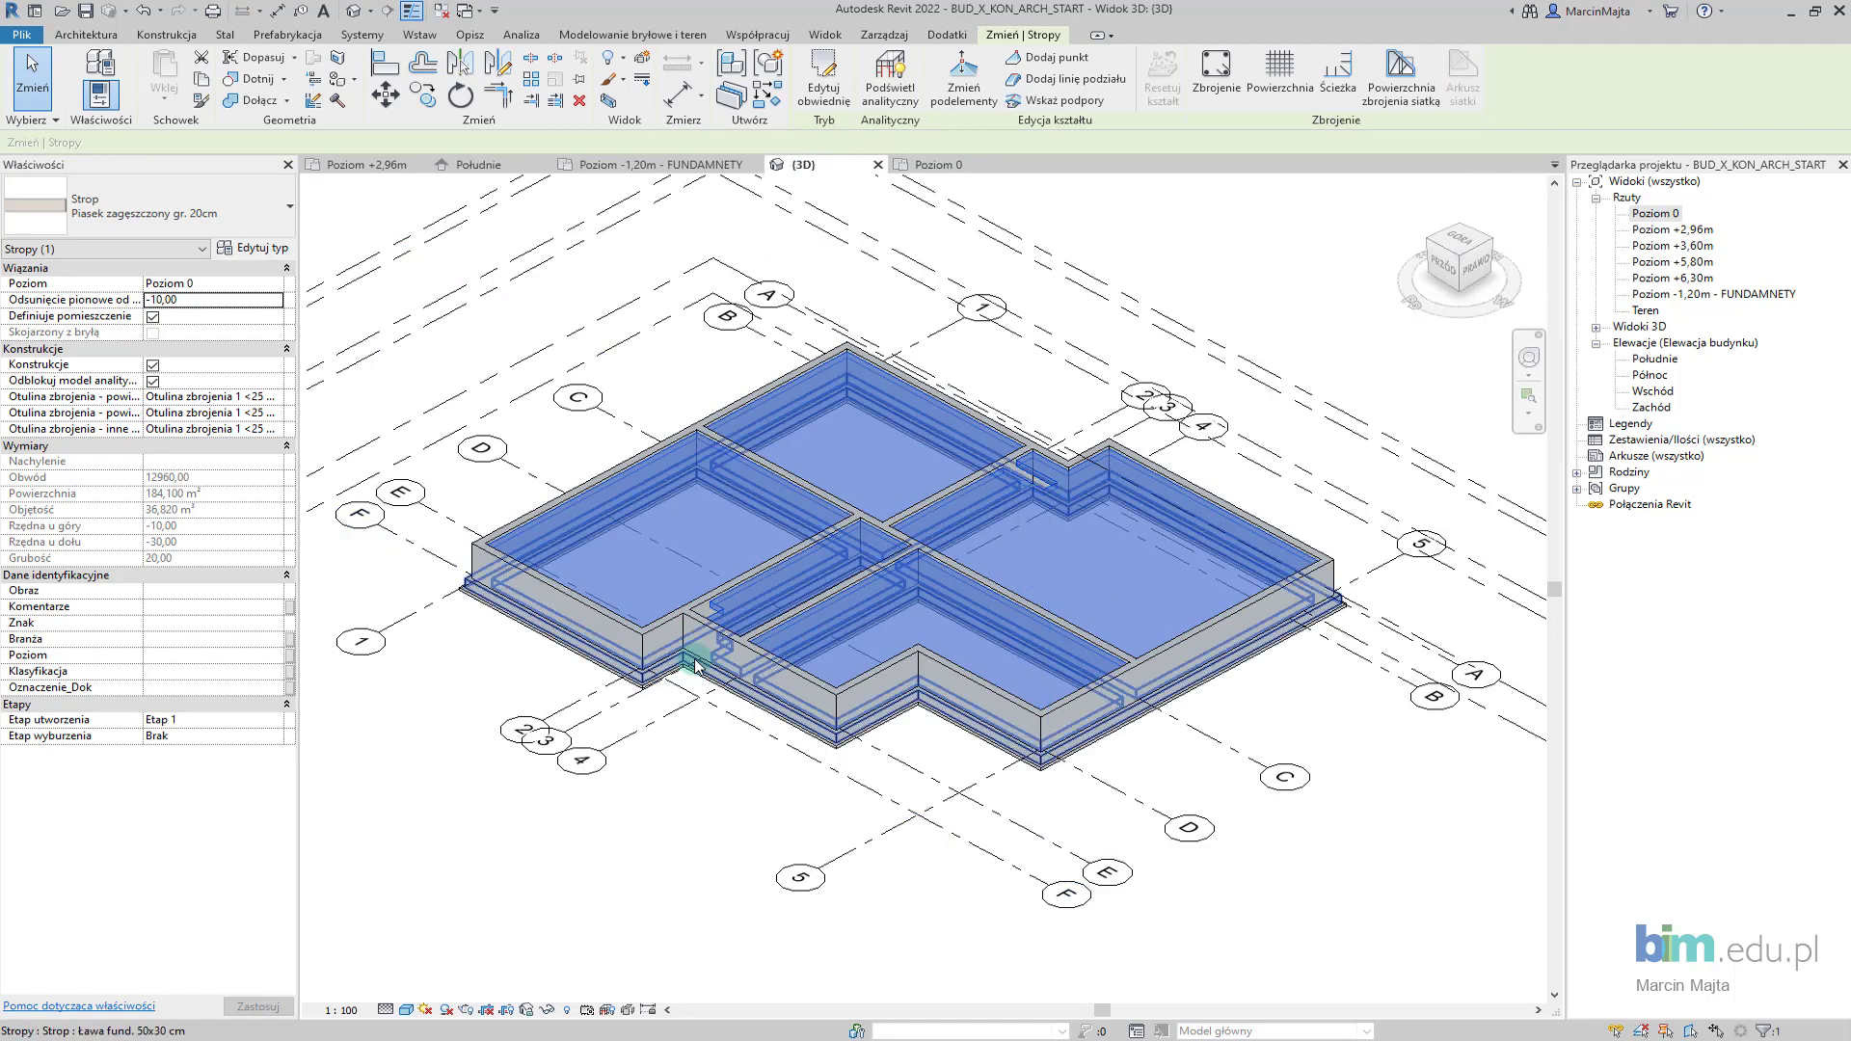
Override the sand floor's graphics in the 3D view by element with surface transparency 20
{"action": "scroll", "coordinate": [699, 637], "scroll_direction": "up", "scroll_amount": 3}
{"action": "key", "text": "Escape"}
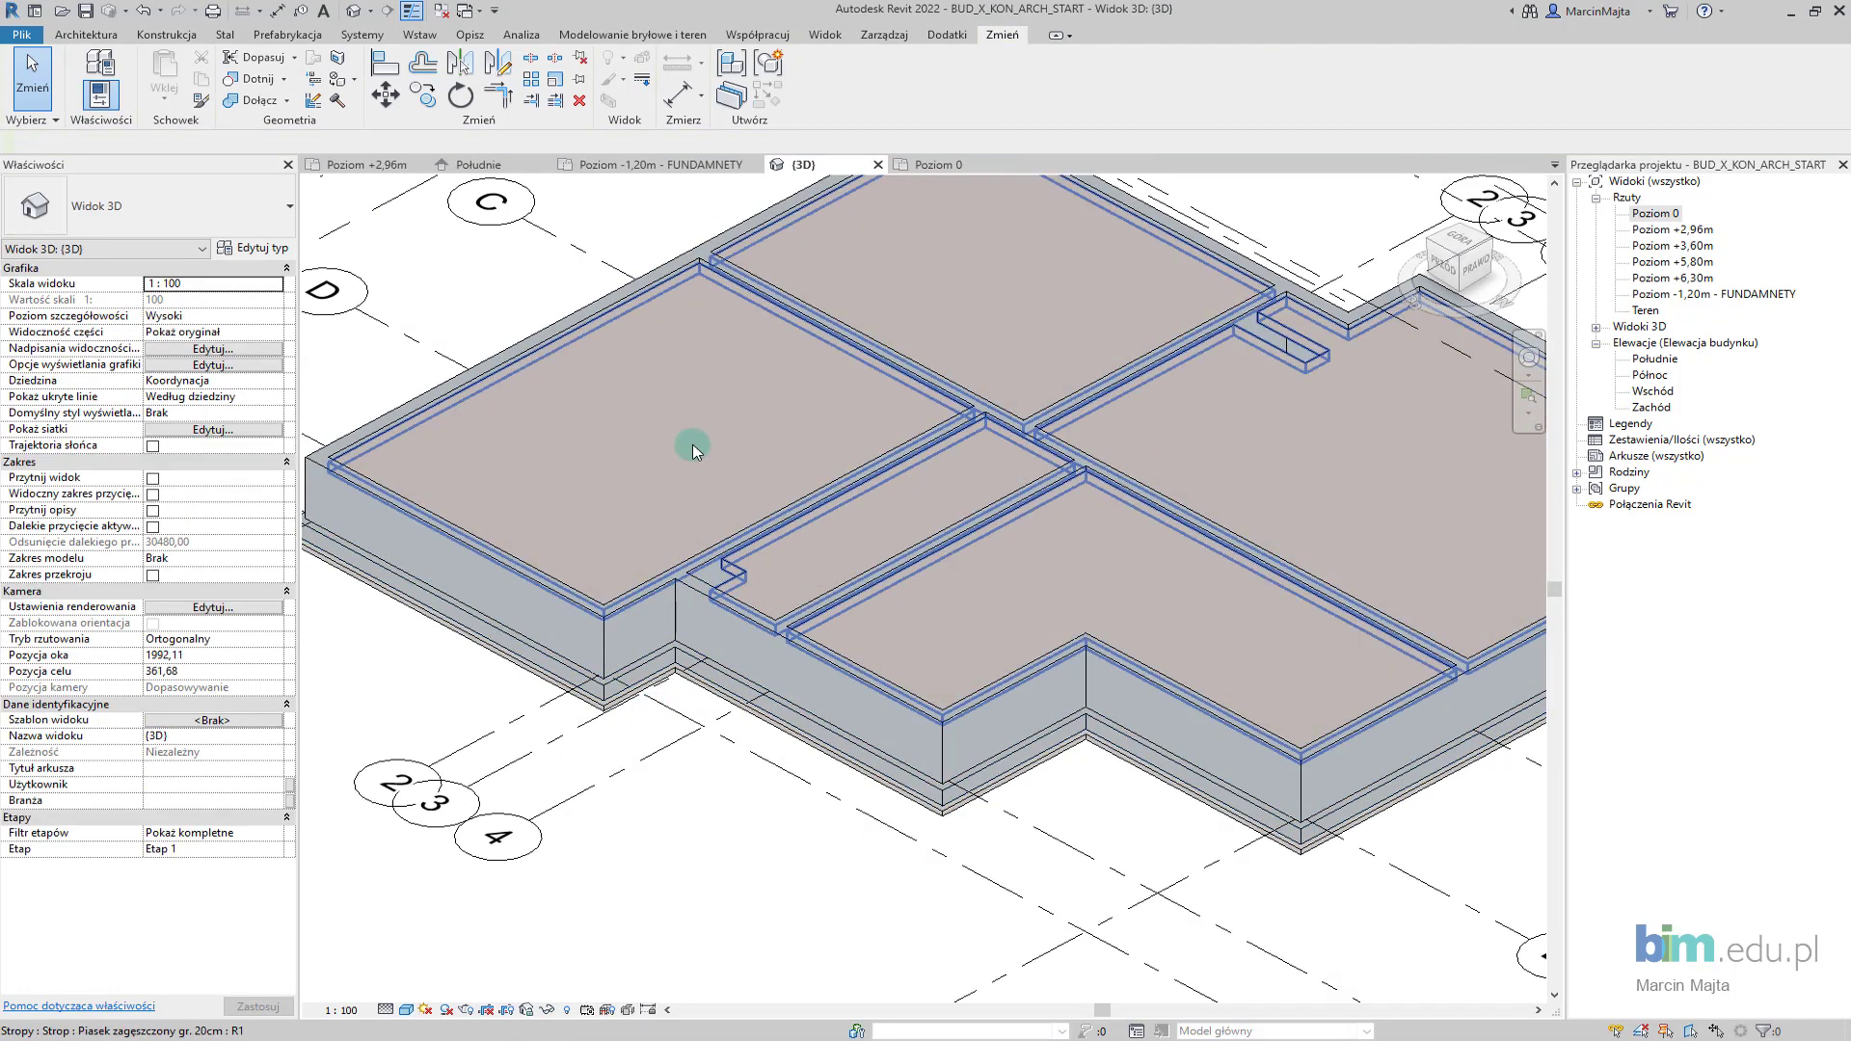
{"action": "left_click", "coordinate": [690, 449]}
{"action": "right_click", "coordinate": [666, 447]}
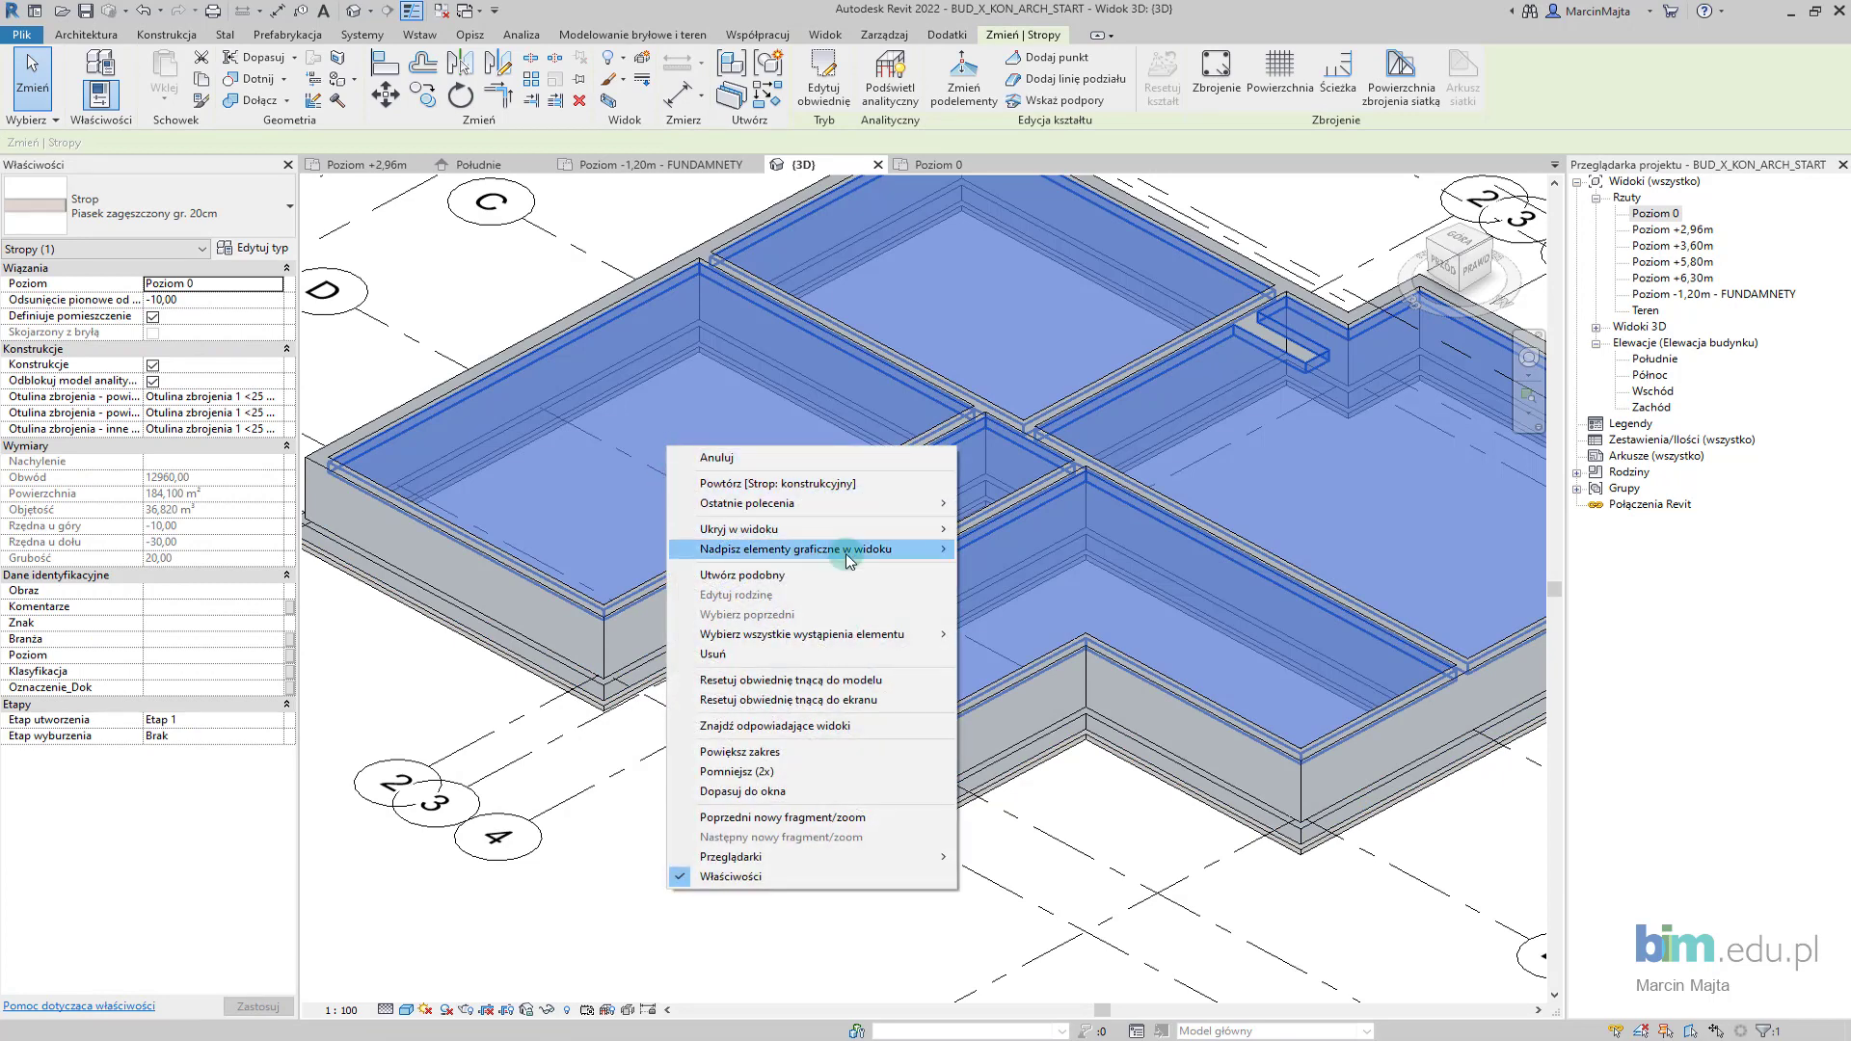
{"action": "mouse_move", "coordinate": [795, 550]}
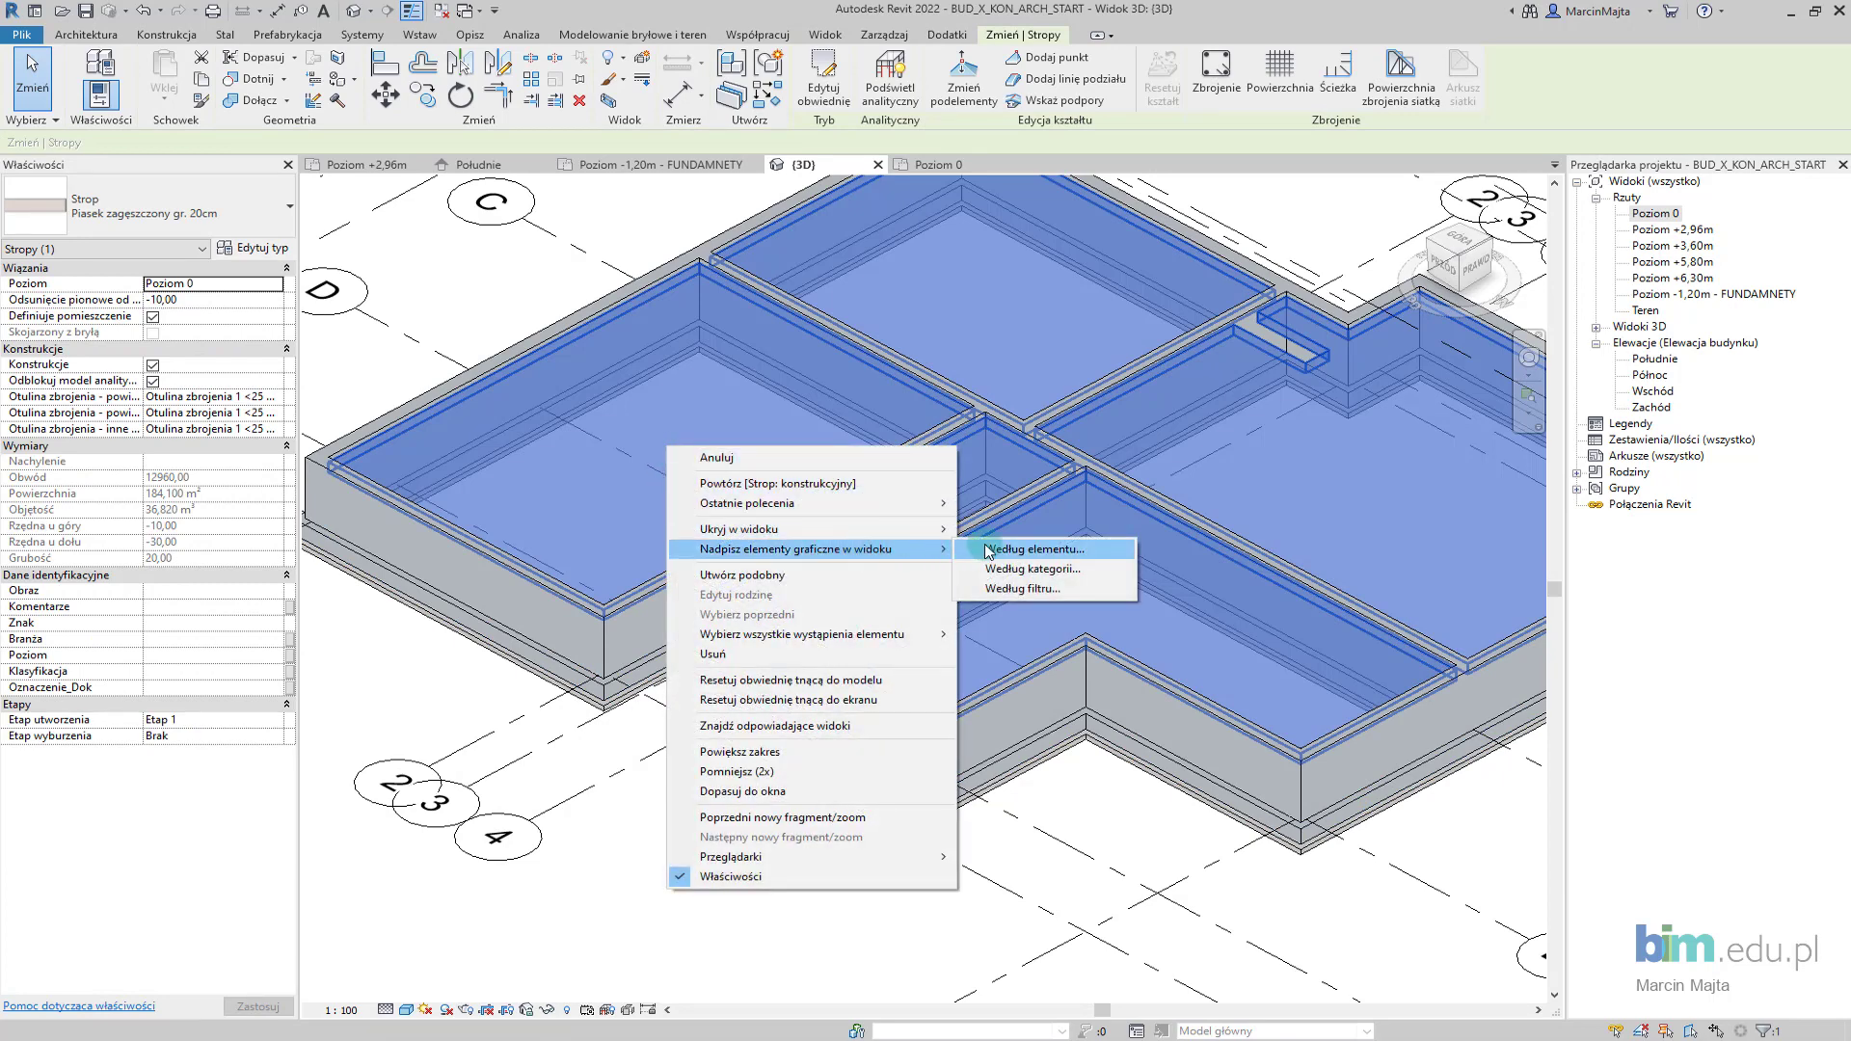
{"action": "left_click", "coordinate": [985, 547]}
{"action": "left_click", "coordinate": [964, 520]}
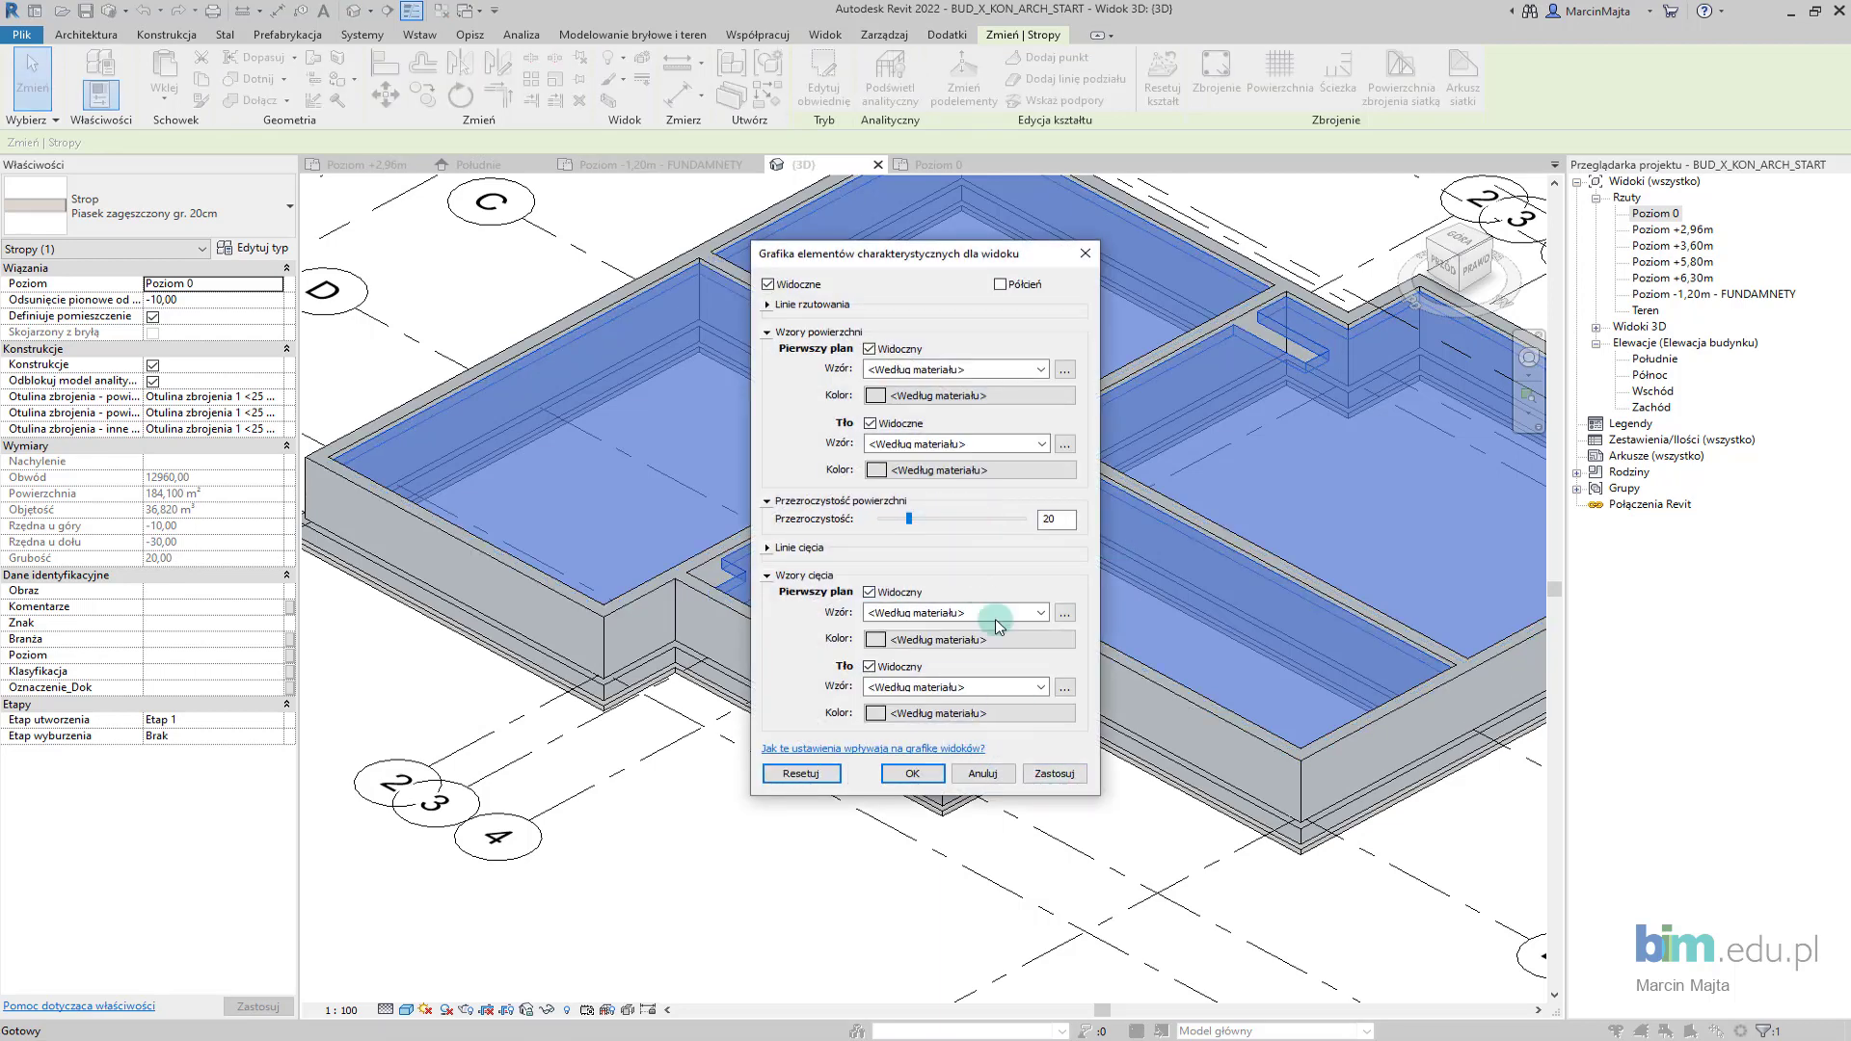
{"action": "left_click", "coordinate": [1041, 774]}
{"action": "left_click", "coordinate": [911, 774]}
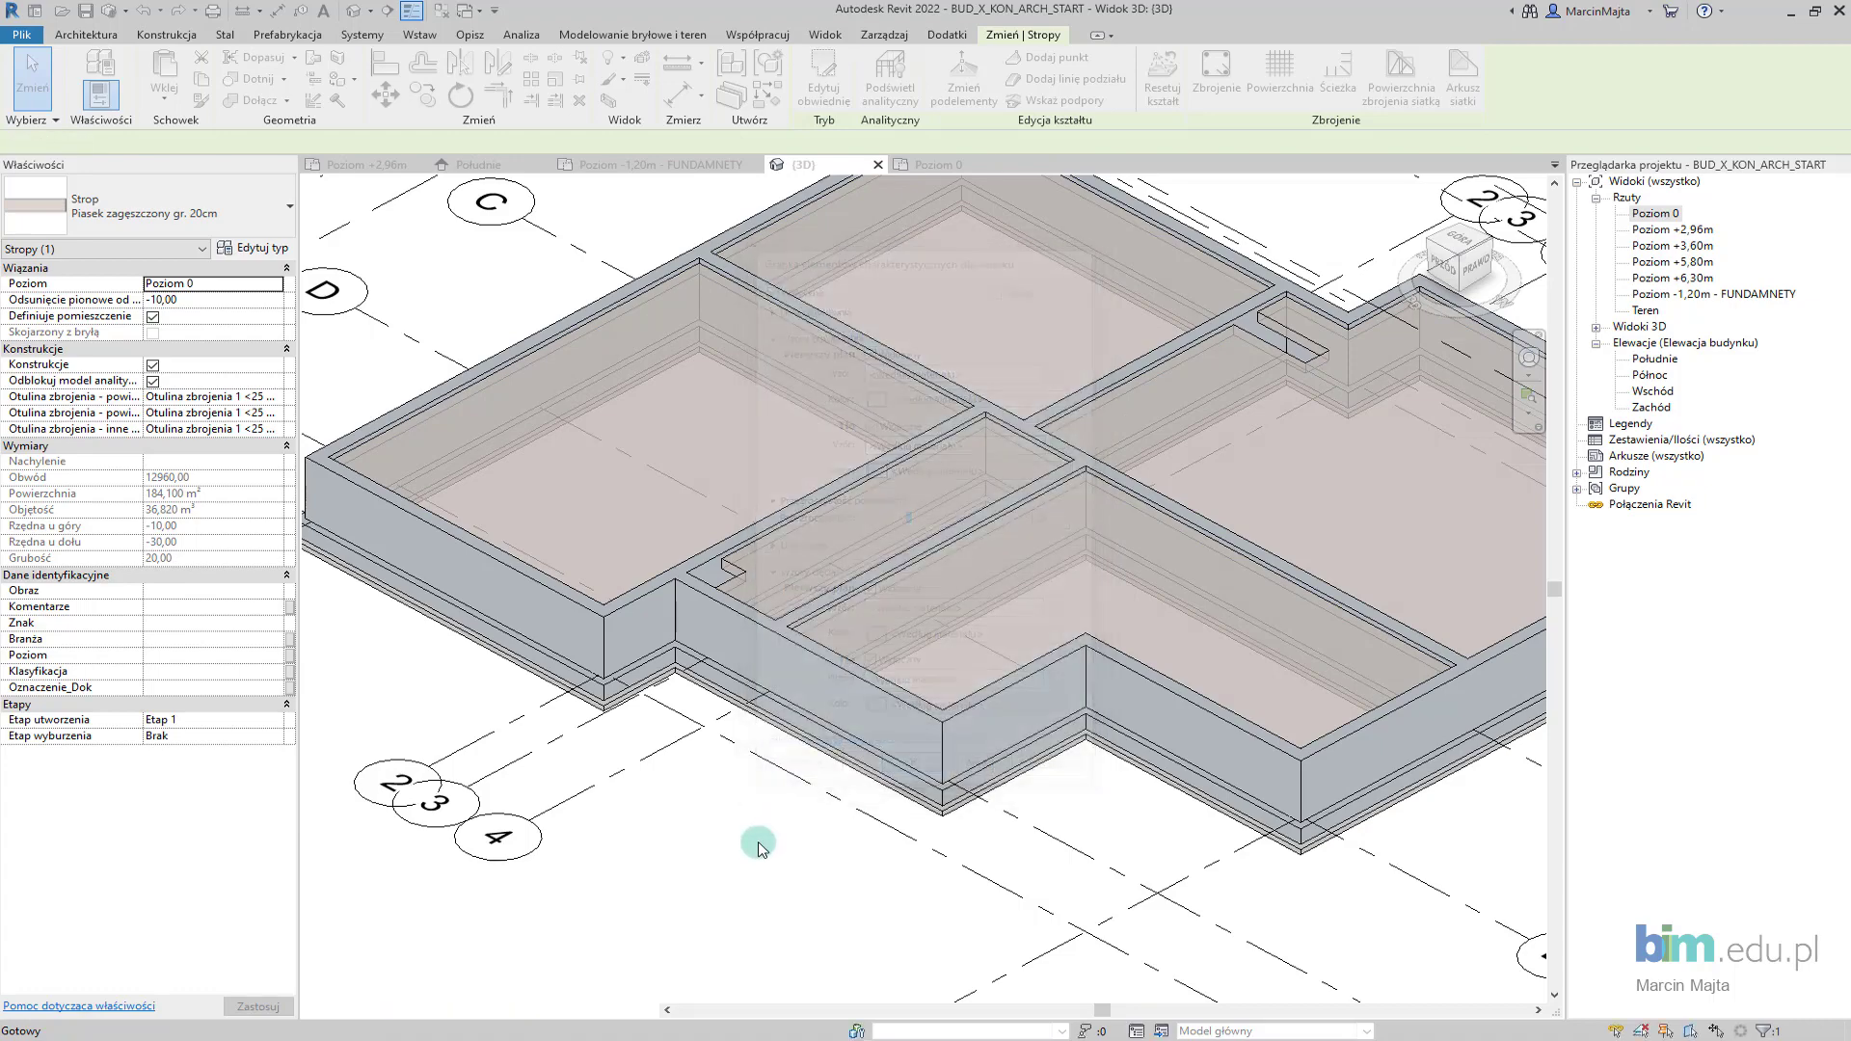
{"action": "left_click", "coordinate": [757, 837]}
{"action": "scroll", "coordinate": [837, 852], "scroll_direction": "down", "scroll_amount": 3}
{"action": "middle_click_drag", "start_coordinate": [837, 852], "coordinate": [781, 816]}
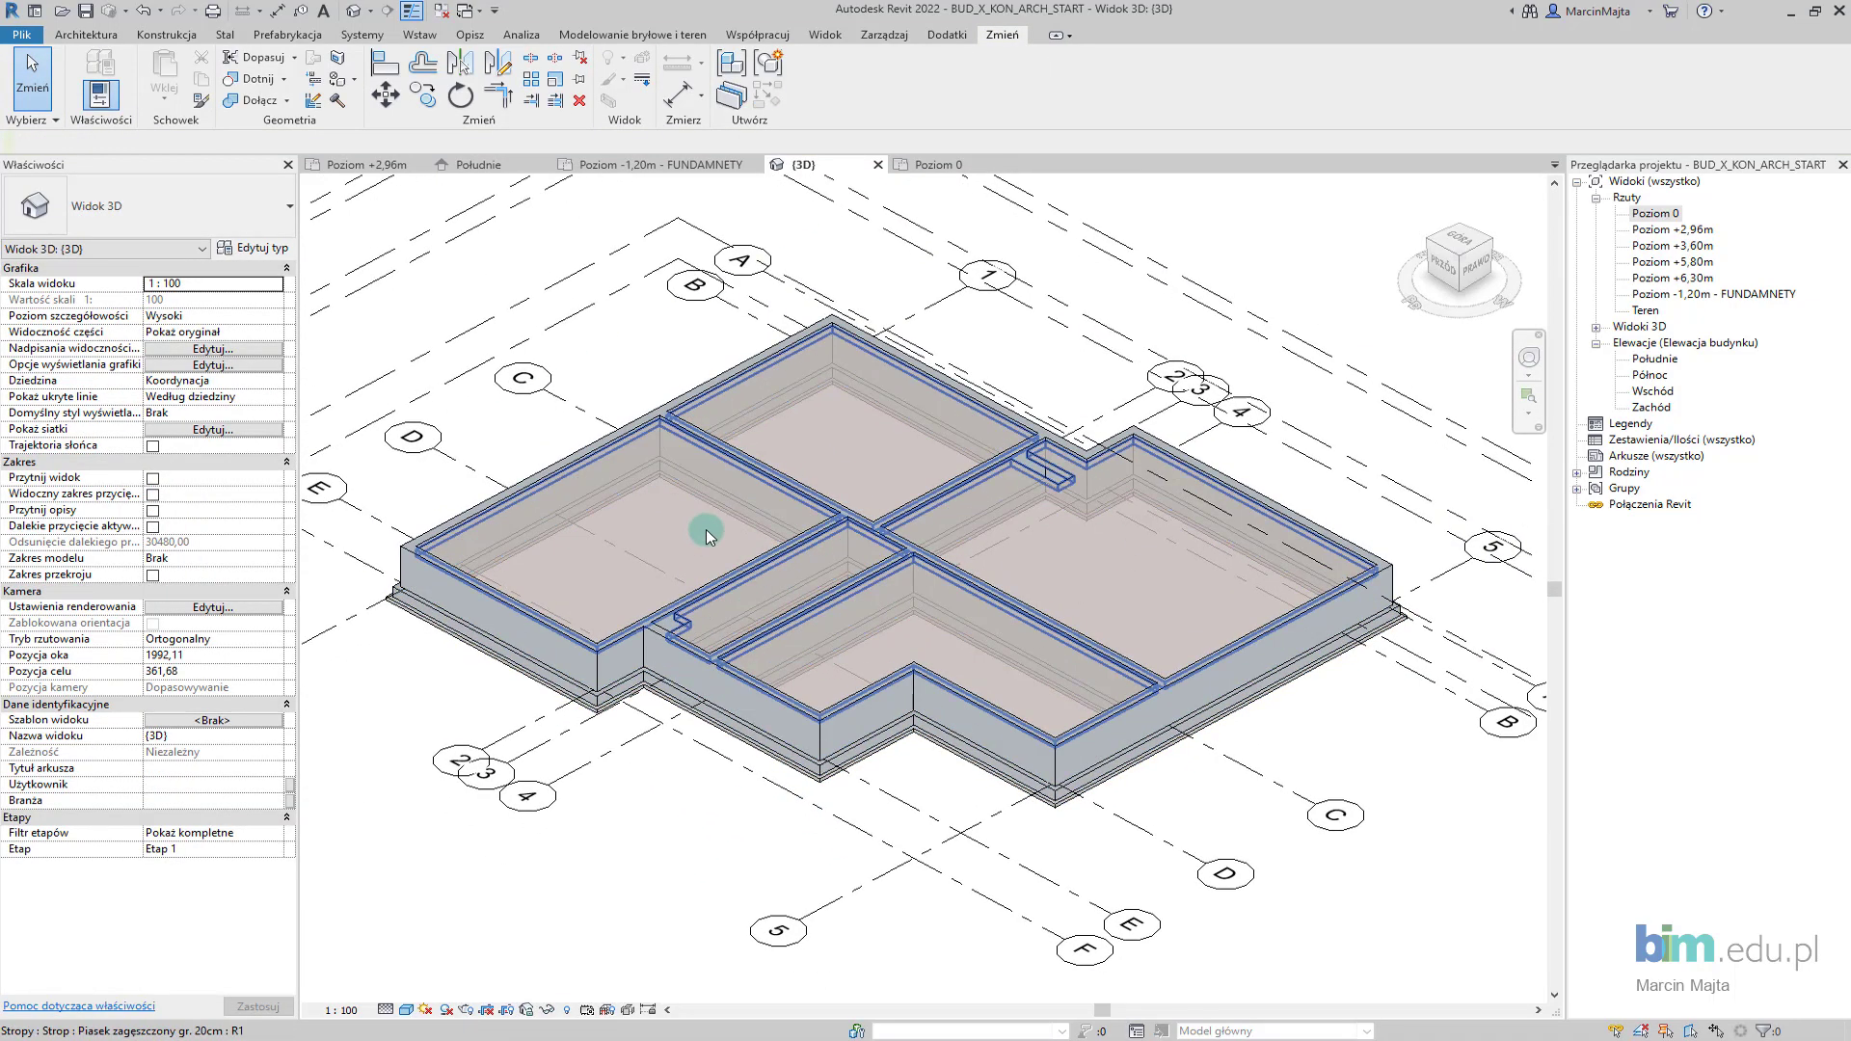
Select the Piasek zagęszczony gr. 20cm floor slab in the 3D view for copying
{"action": "left_click", "coordinate": [575, 535]}
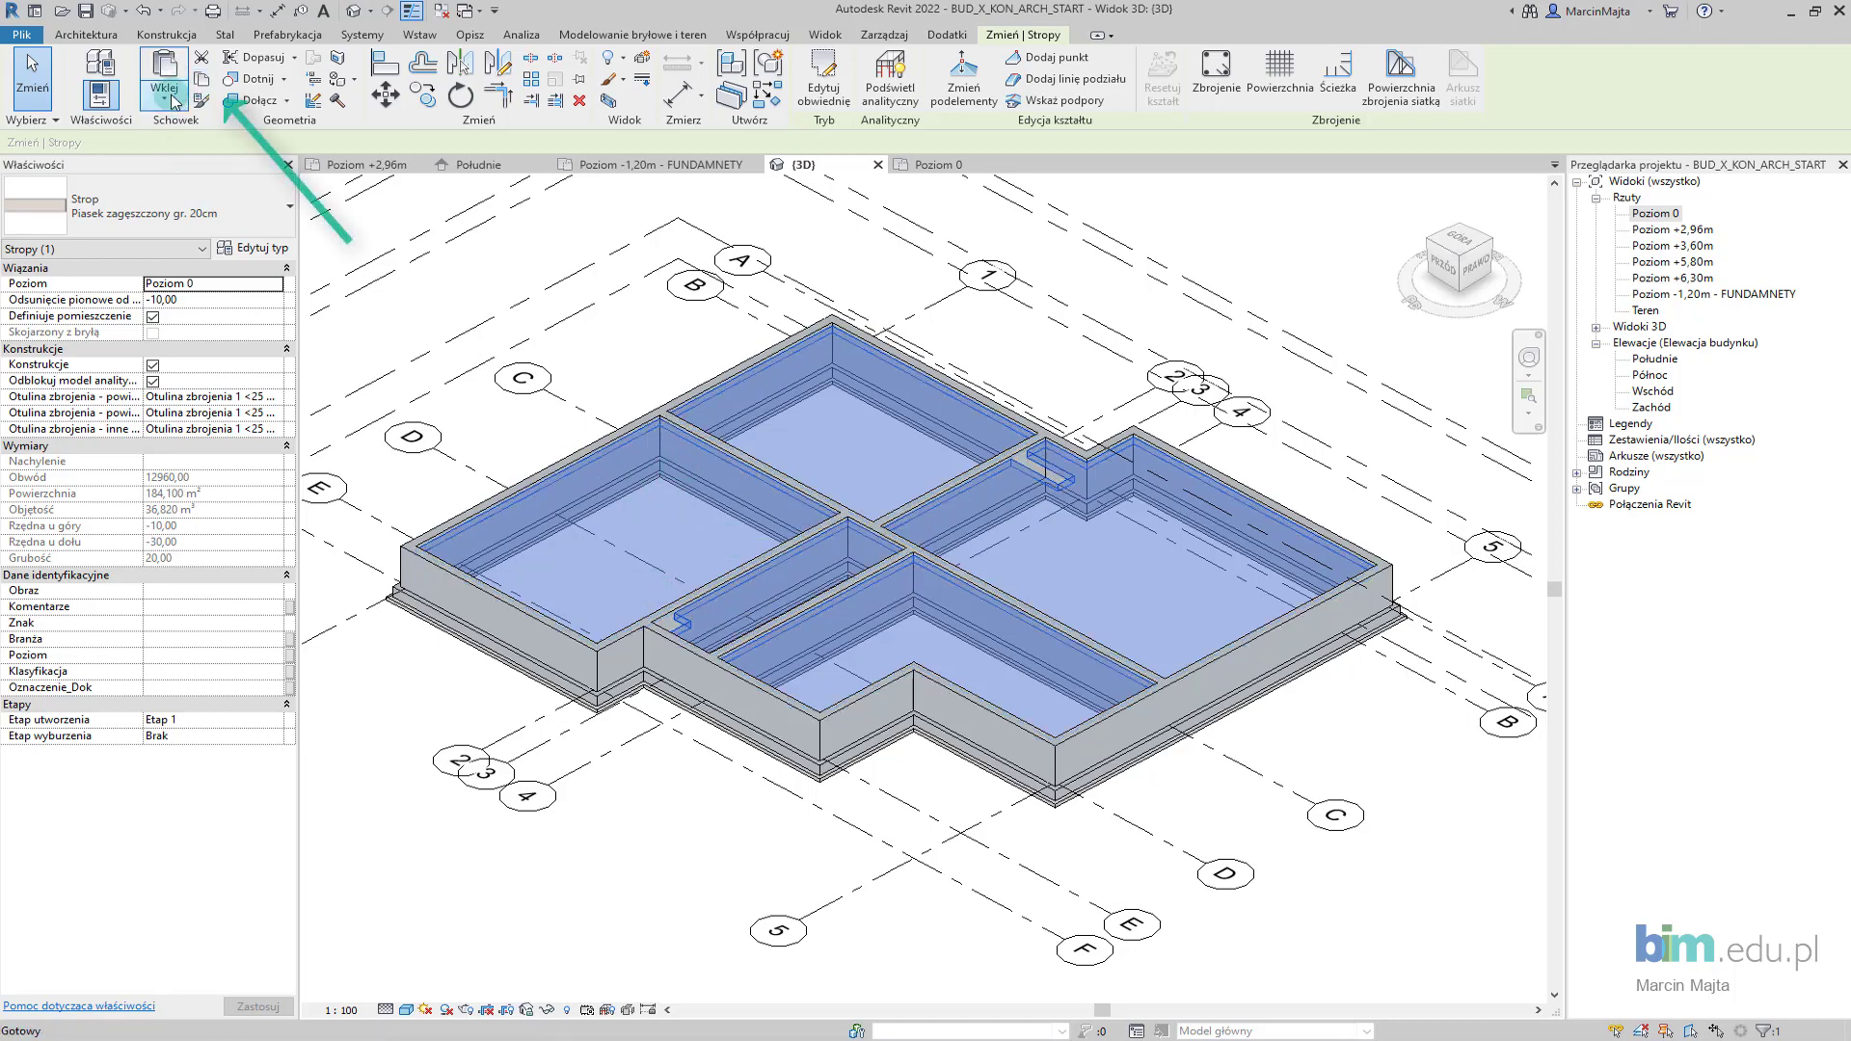
Paste the sand floor aligned to level Poziom 0 and start editing its Odsunięcie pionowe offset
{"action": "left_click", "coordinate": [170, 99]}
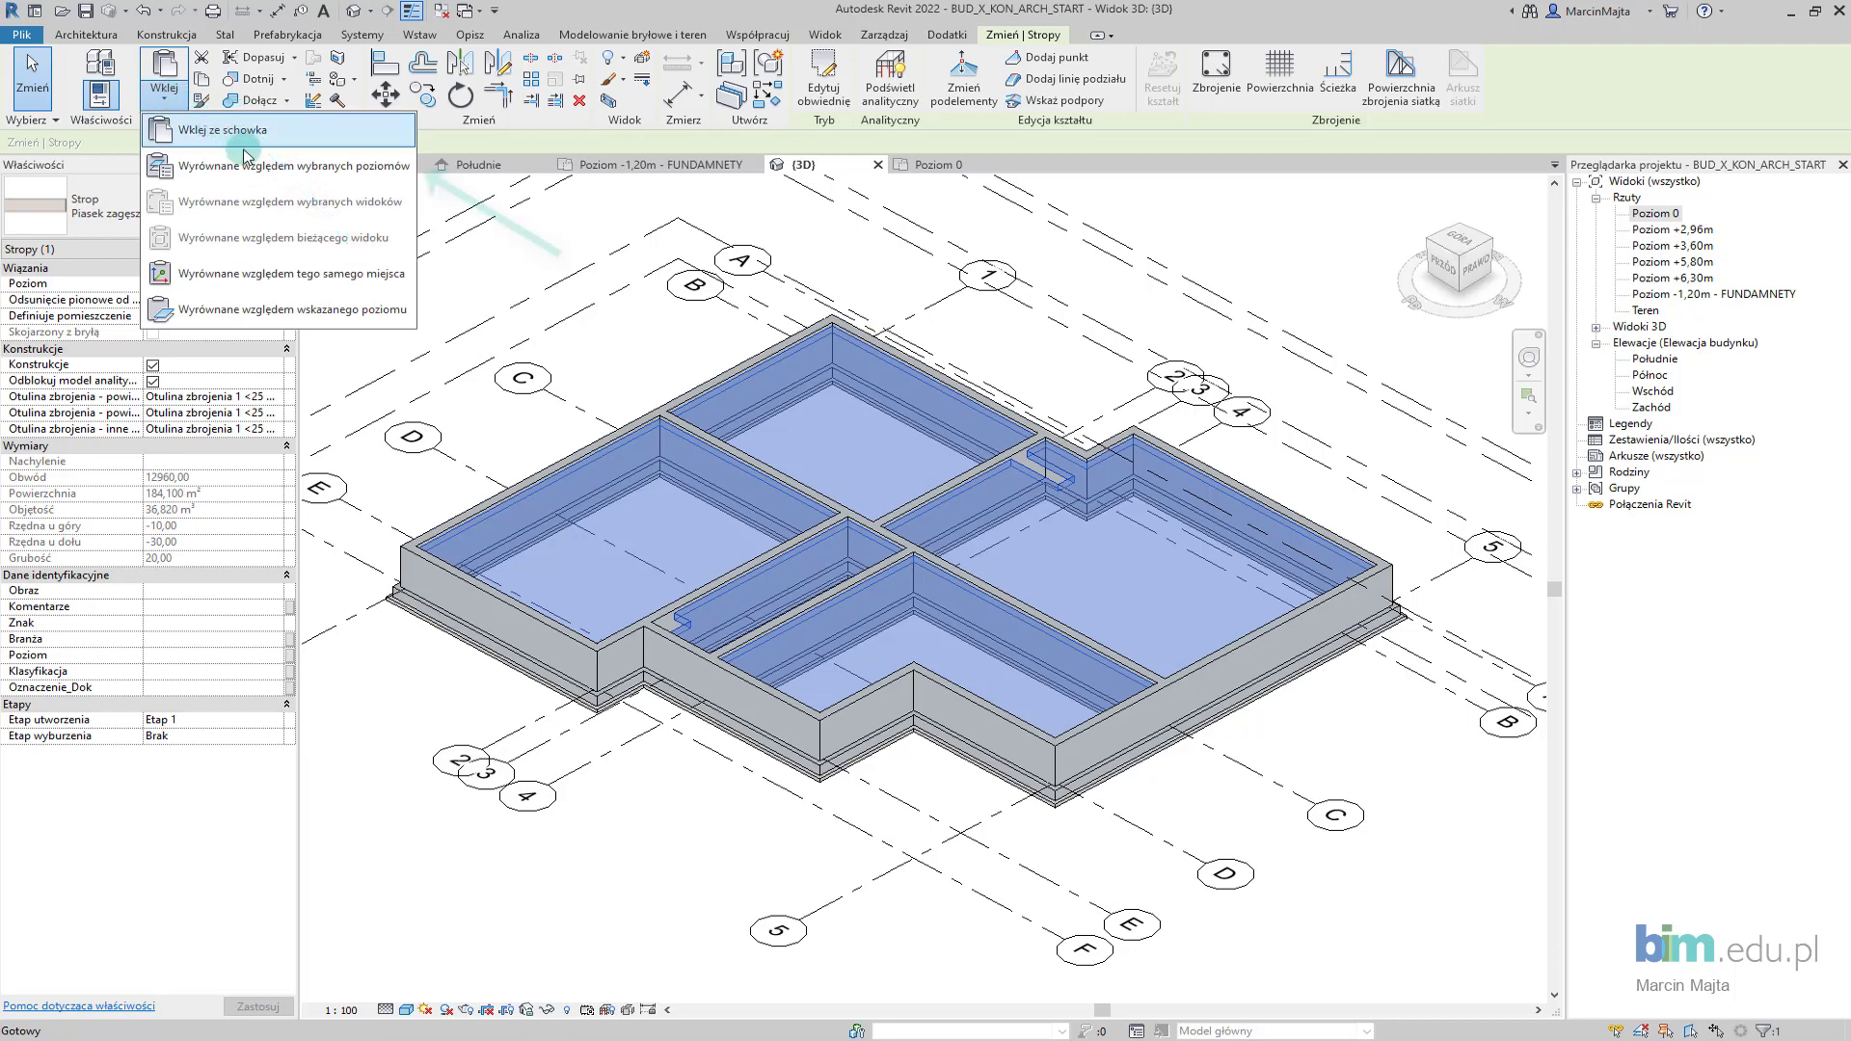
{"action": "left_click", "coordinate": [299, 170]}
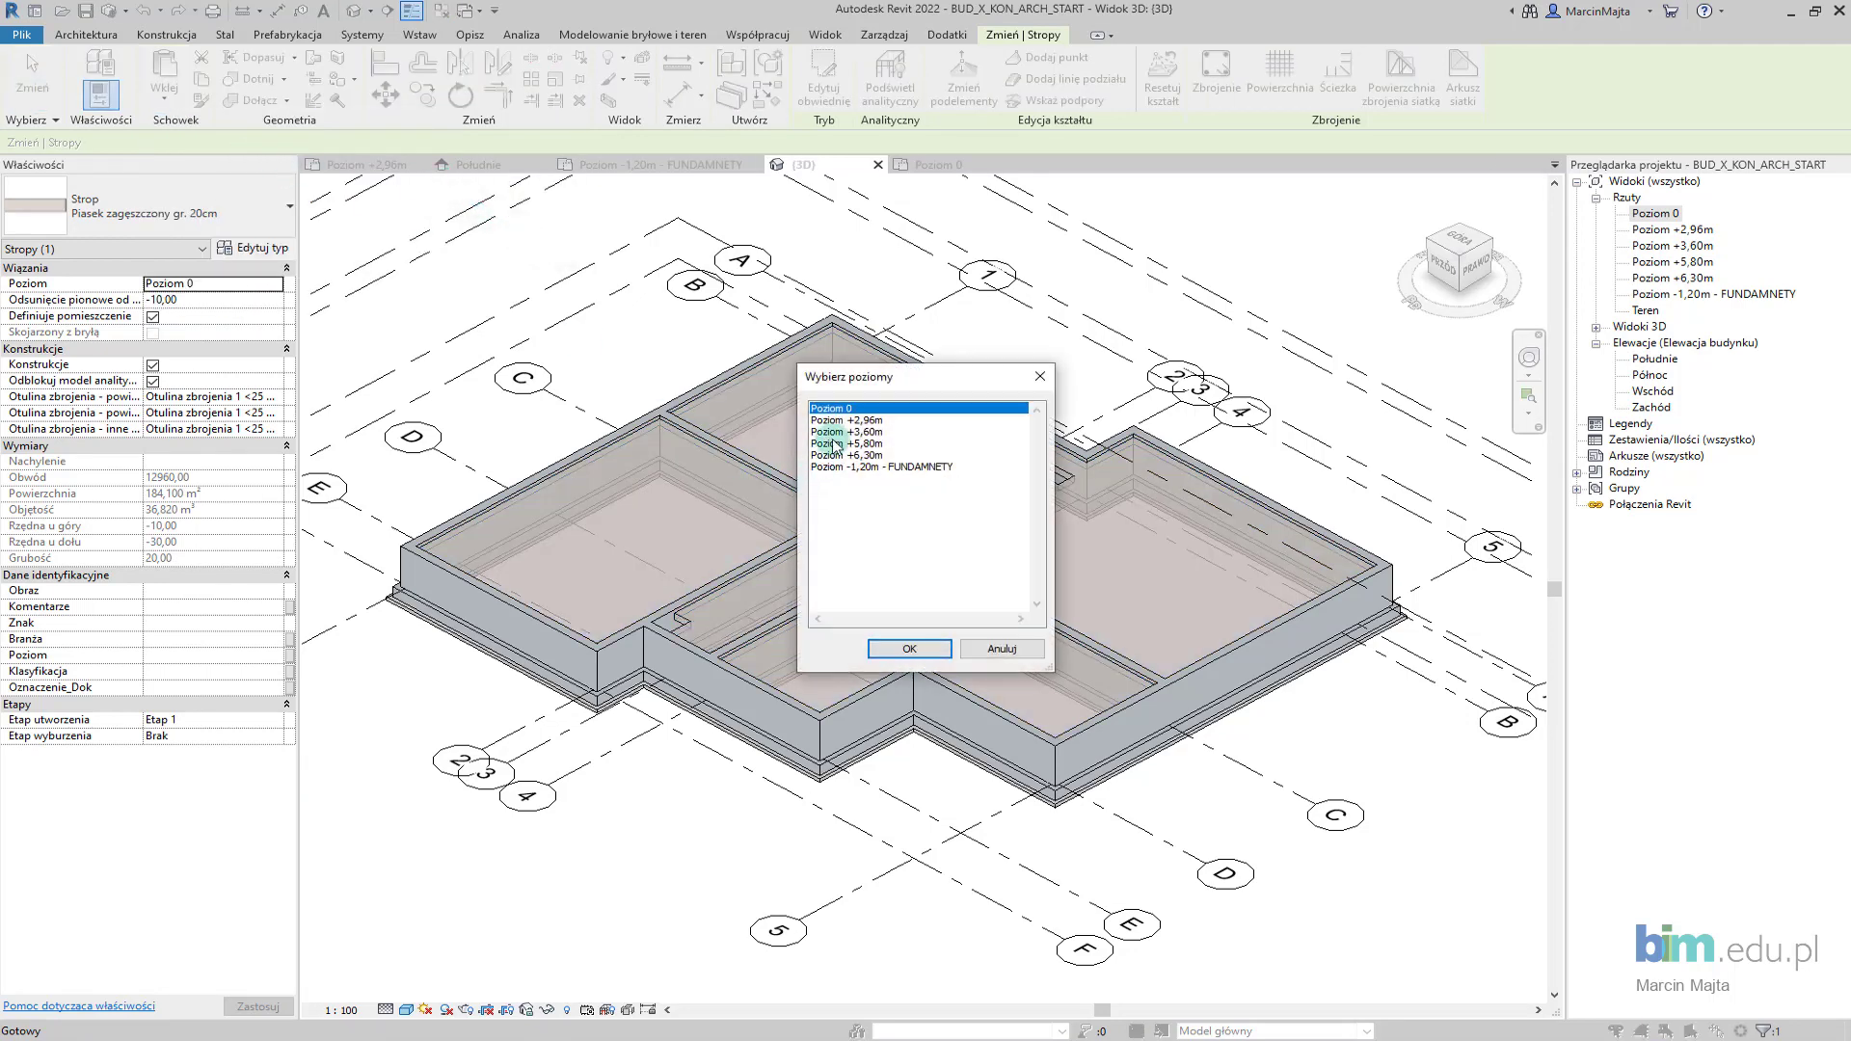
{"action": "left_click", "coordinate": [909, 648]}
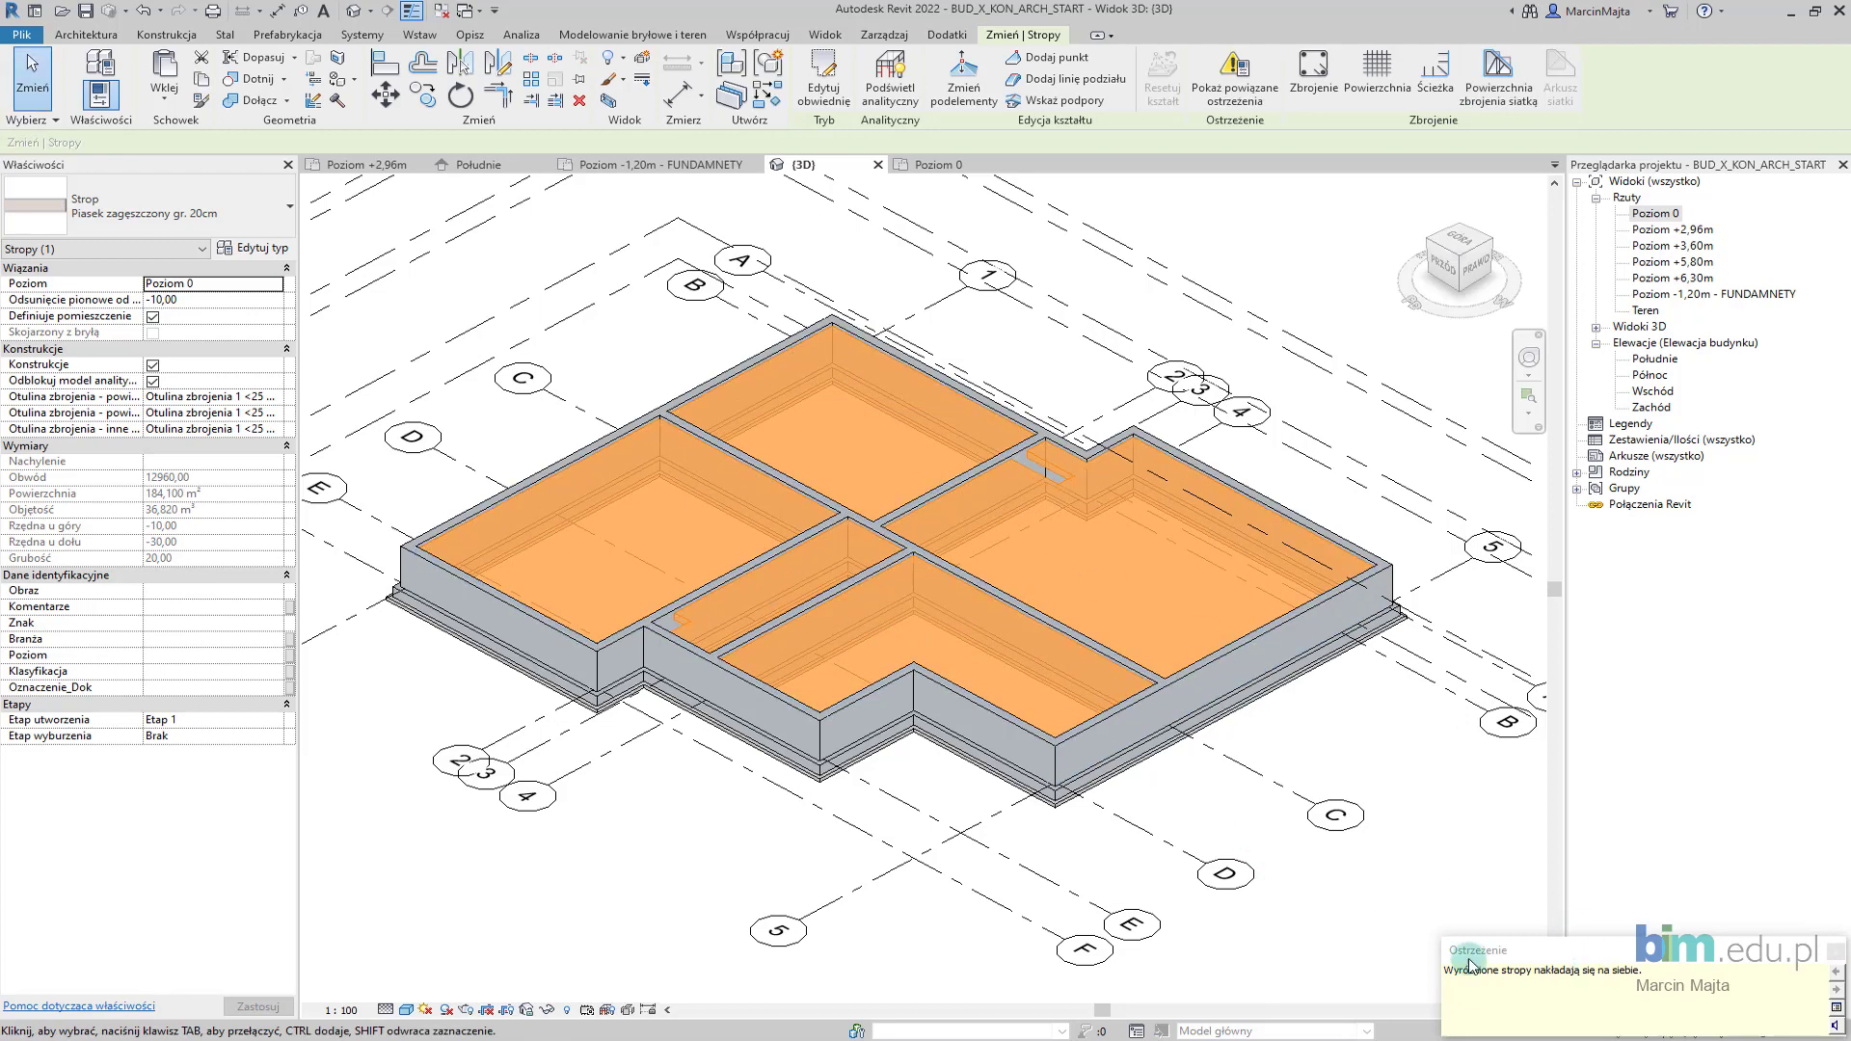
{"action": "left_click", "coordinate": [214, 301]}
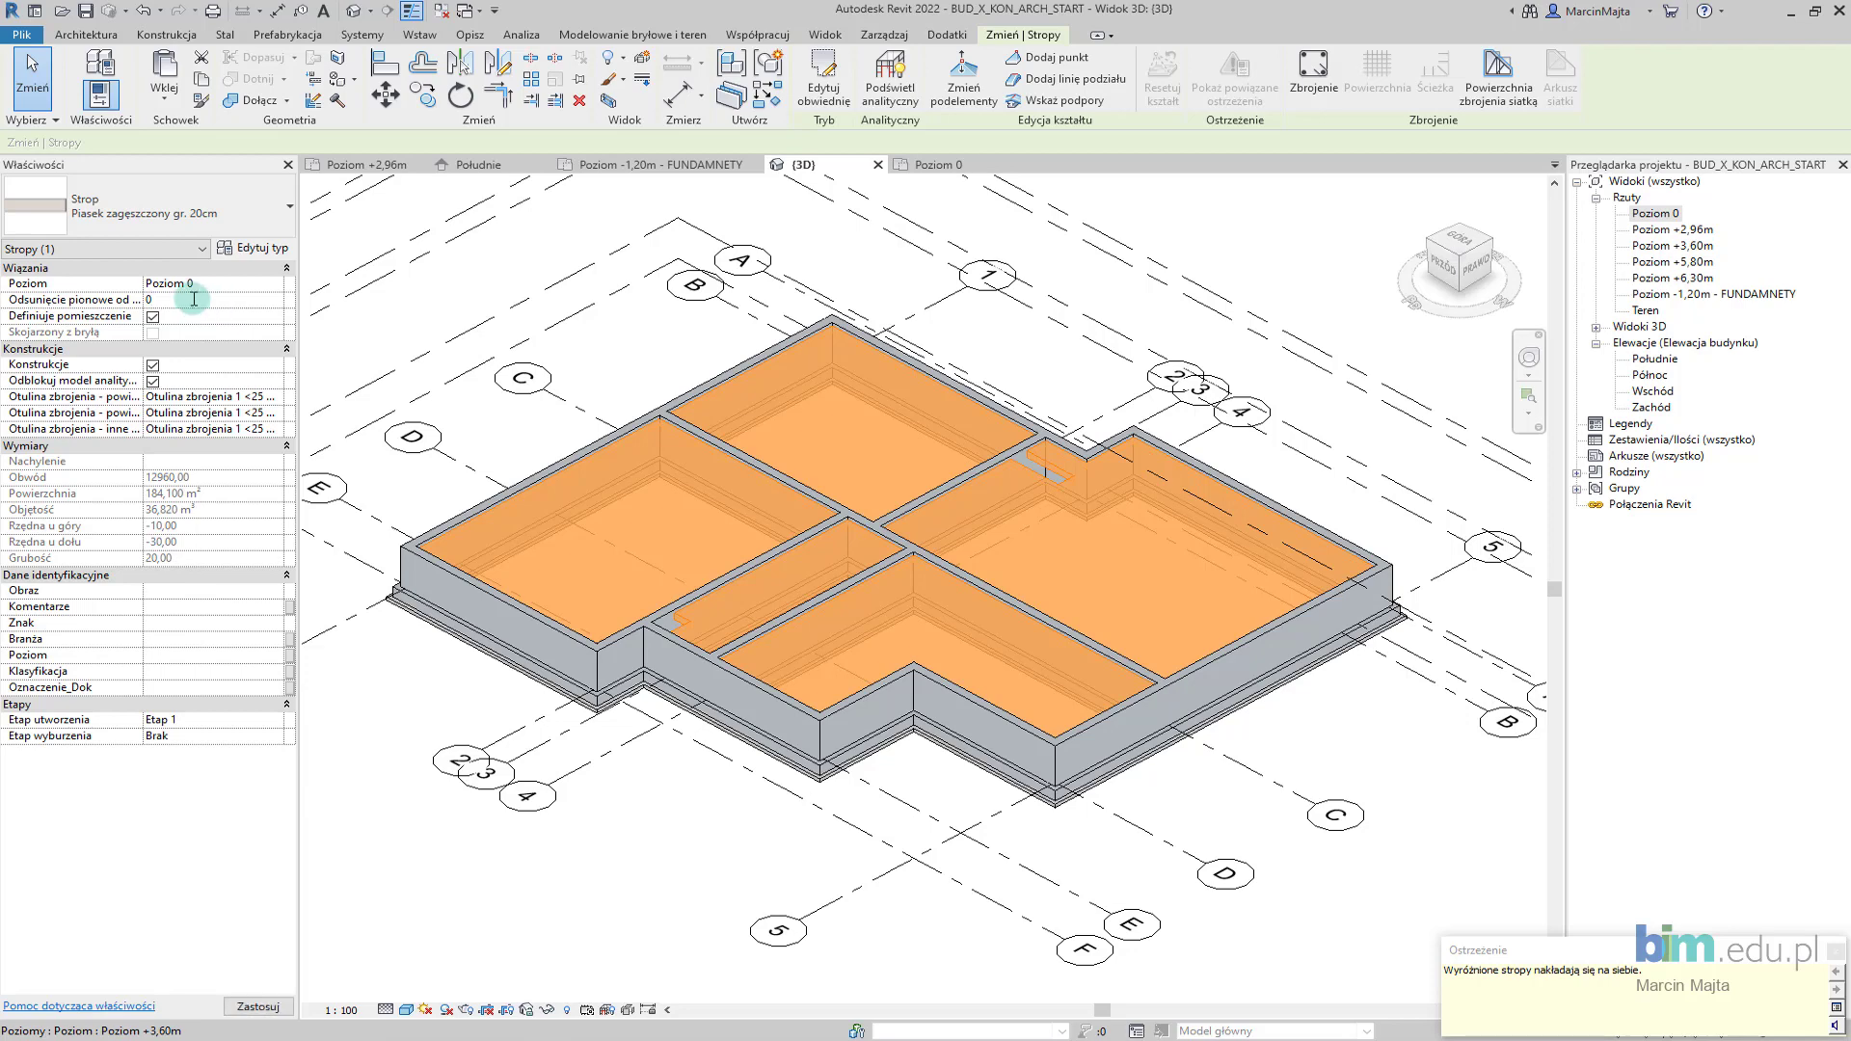
Change the pasted slab's type to Chudy beton gr.10 cm
{"action": "left_click", "coordinate": [183, 212]}
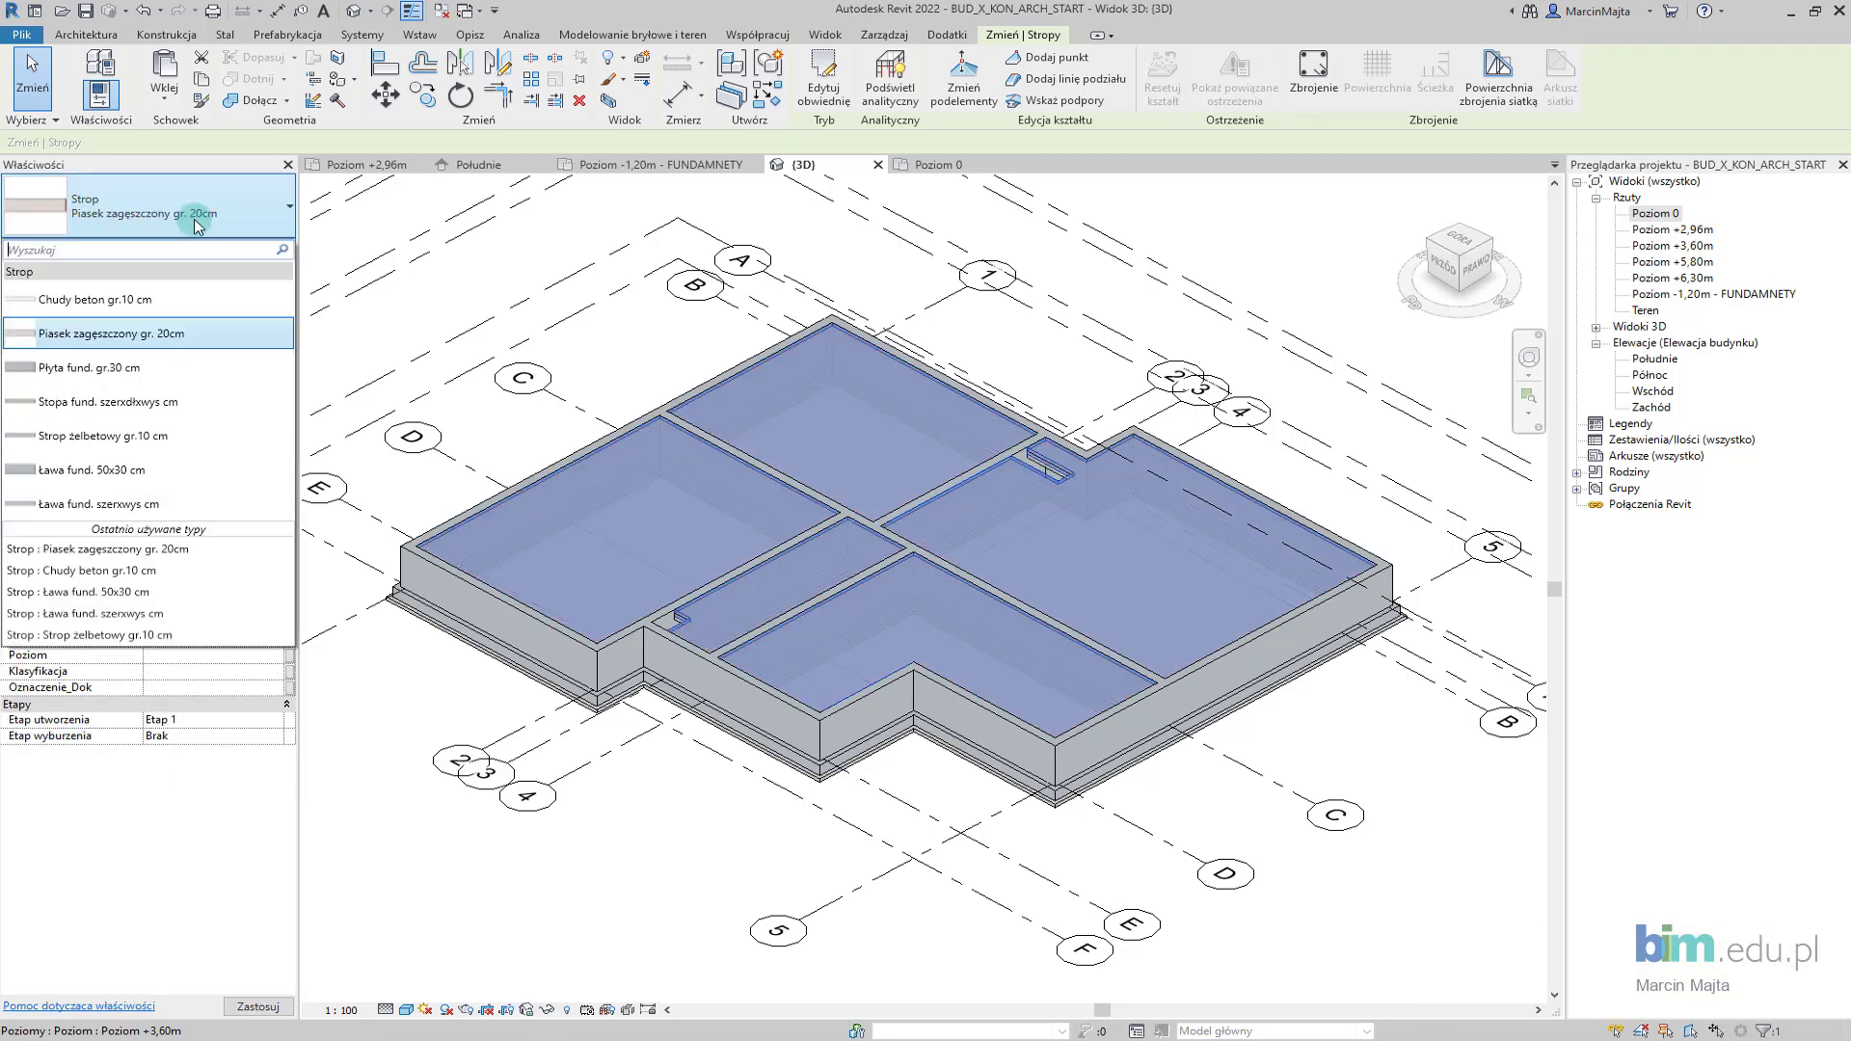
{"action": "left_click", "coordinate": [161, 299]}
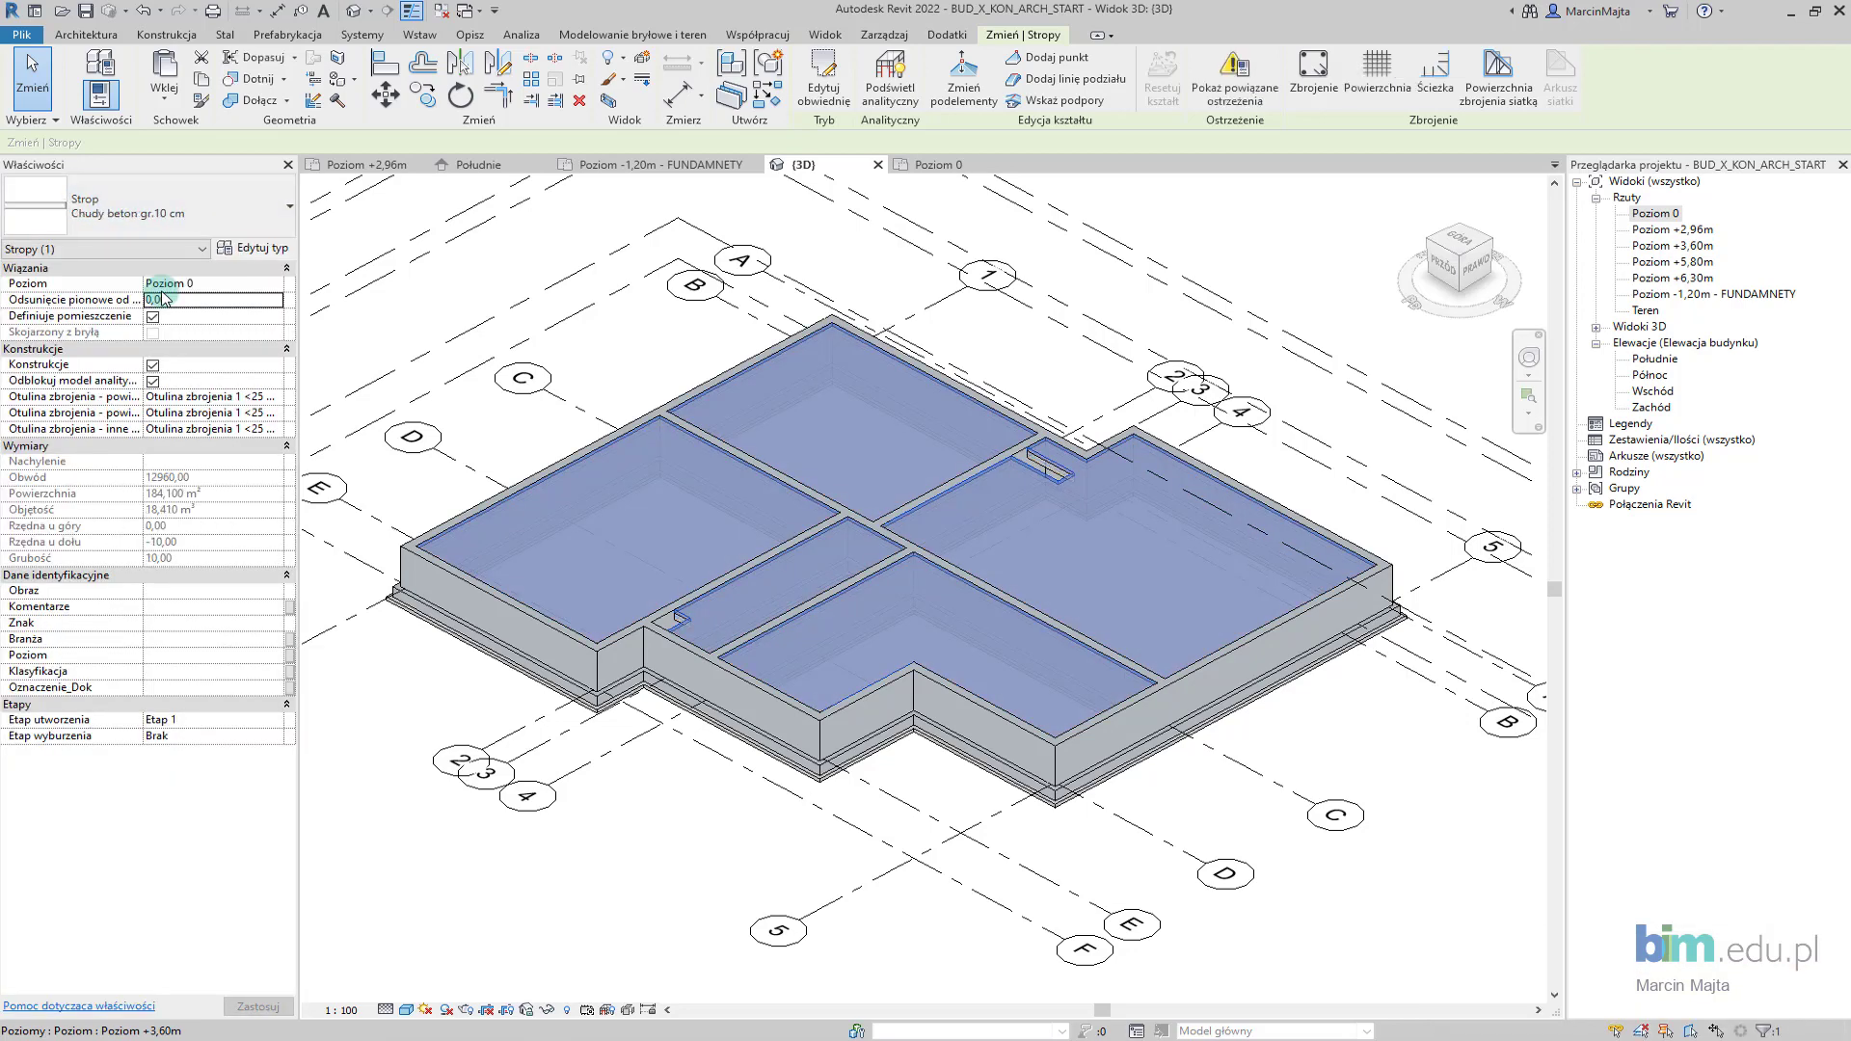
{"action": "left_click", "coordinate": [506, 409]}
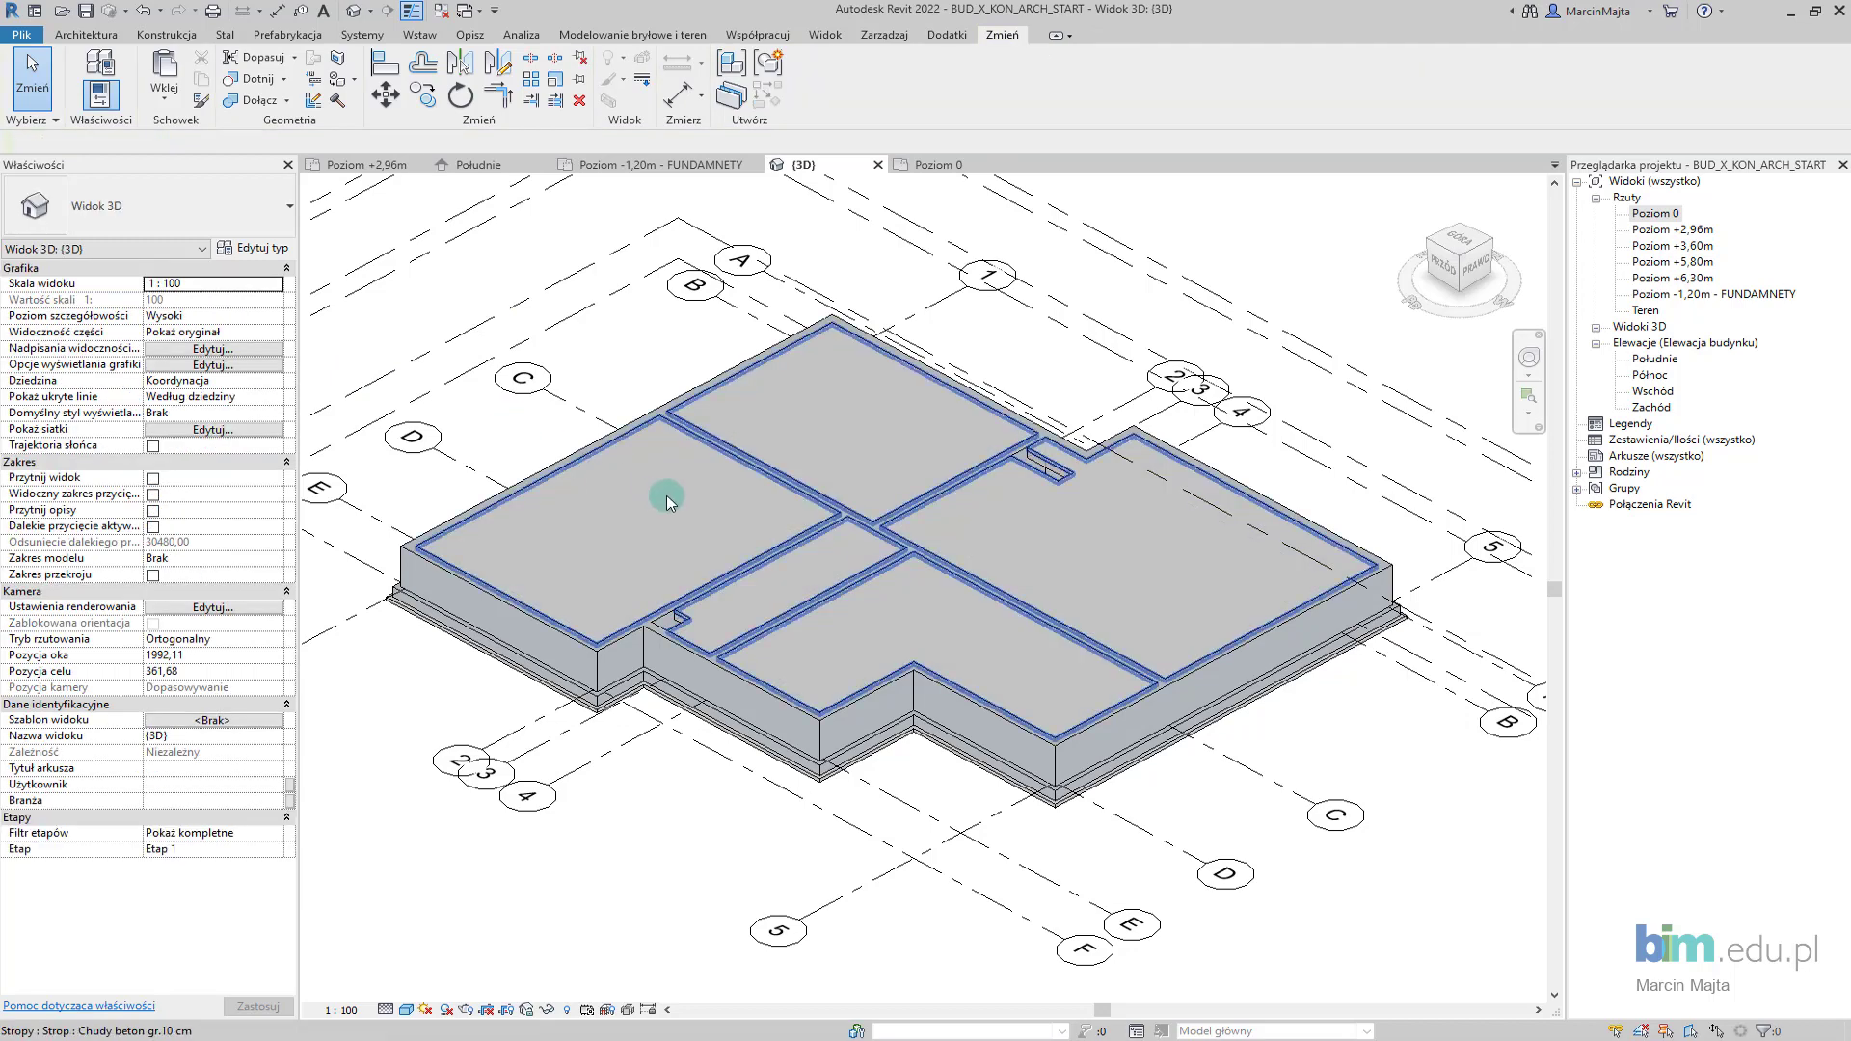
Inspect the lean concrete and compacted sand slabs near the opening in the 3D view
{"action": "left_click", "coordinate": [667, 497]}
{"action": "scroll", "coordinate": [572, 371], "scroll_direction": "up", "scroll_amount": 3}
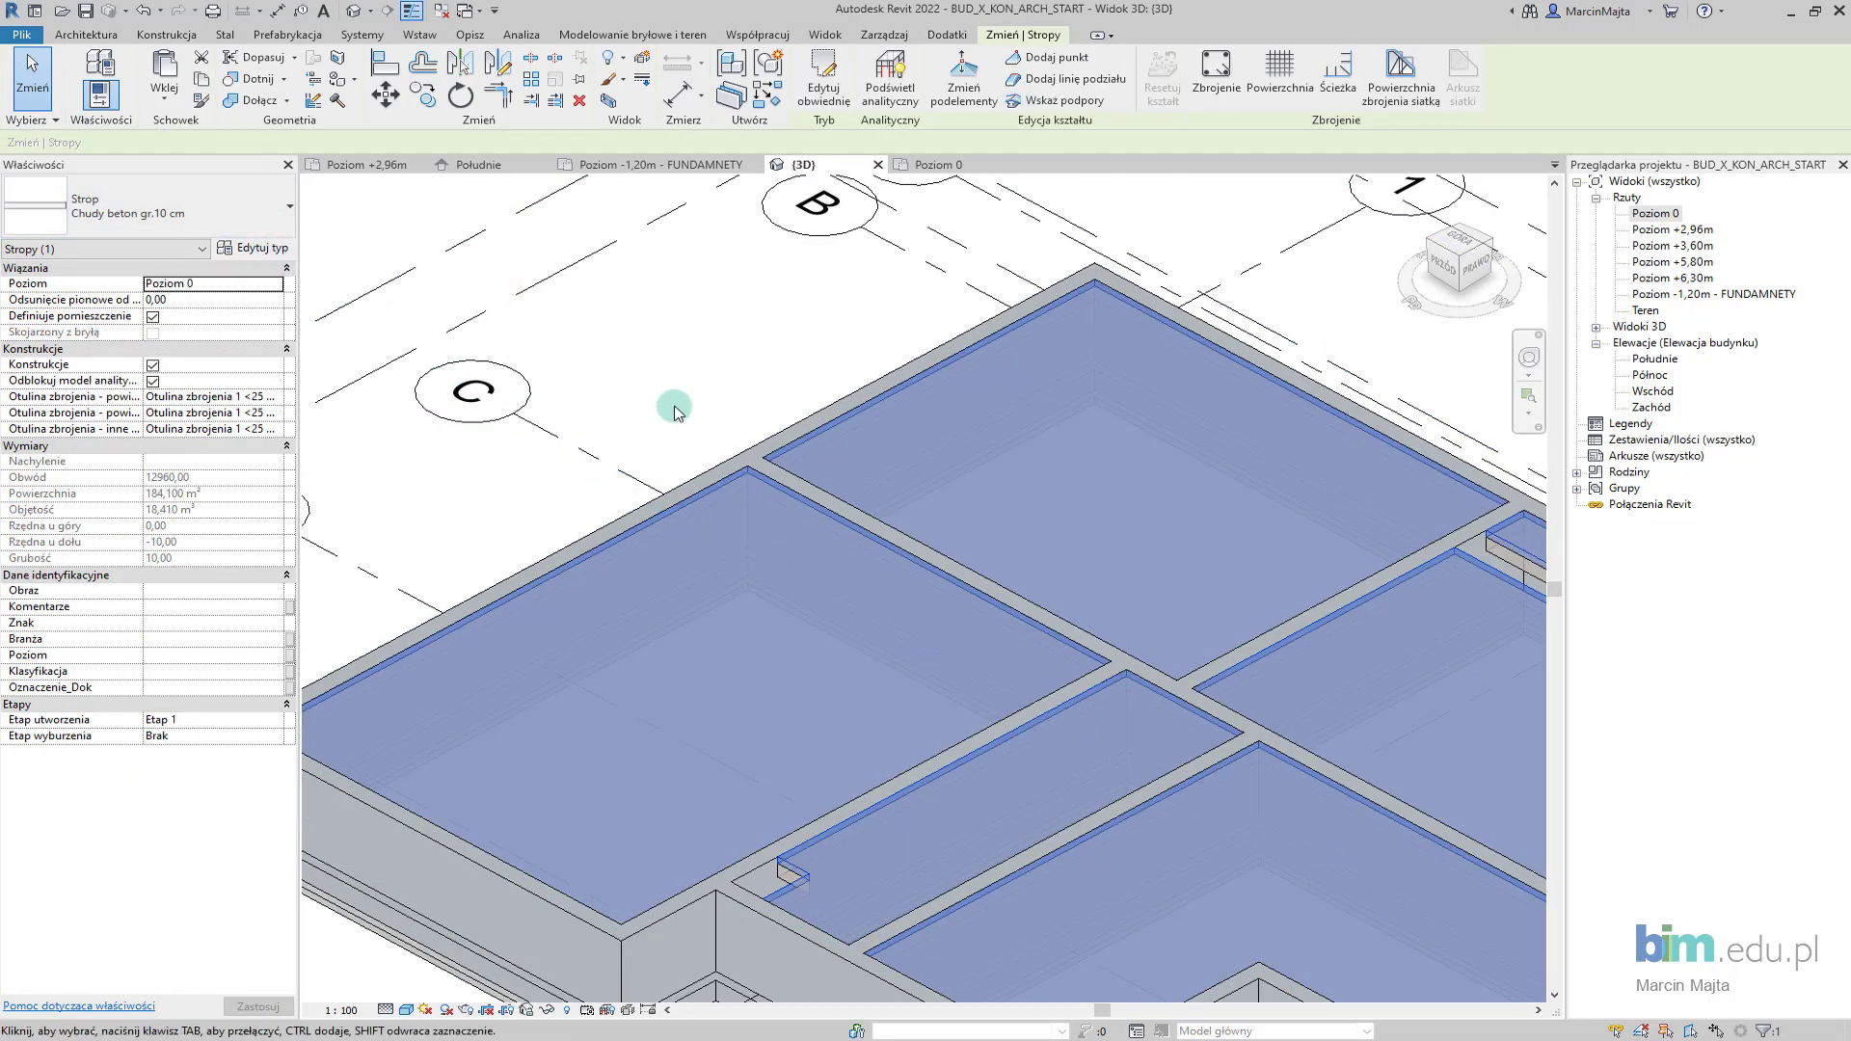
{"action": "left_click", "coordinate": [785, 599]}
{"action": "scroll", "coordinate": [782, 564], "scroll_direction": "down", "scroll_amount": 5}
{"action": "scroll", "coordinate": [777, 714], "scroll_direction": "up", "scroll_amount": 5}
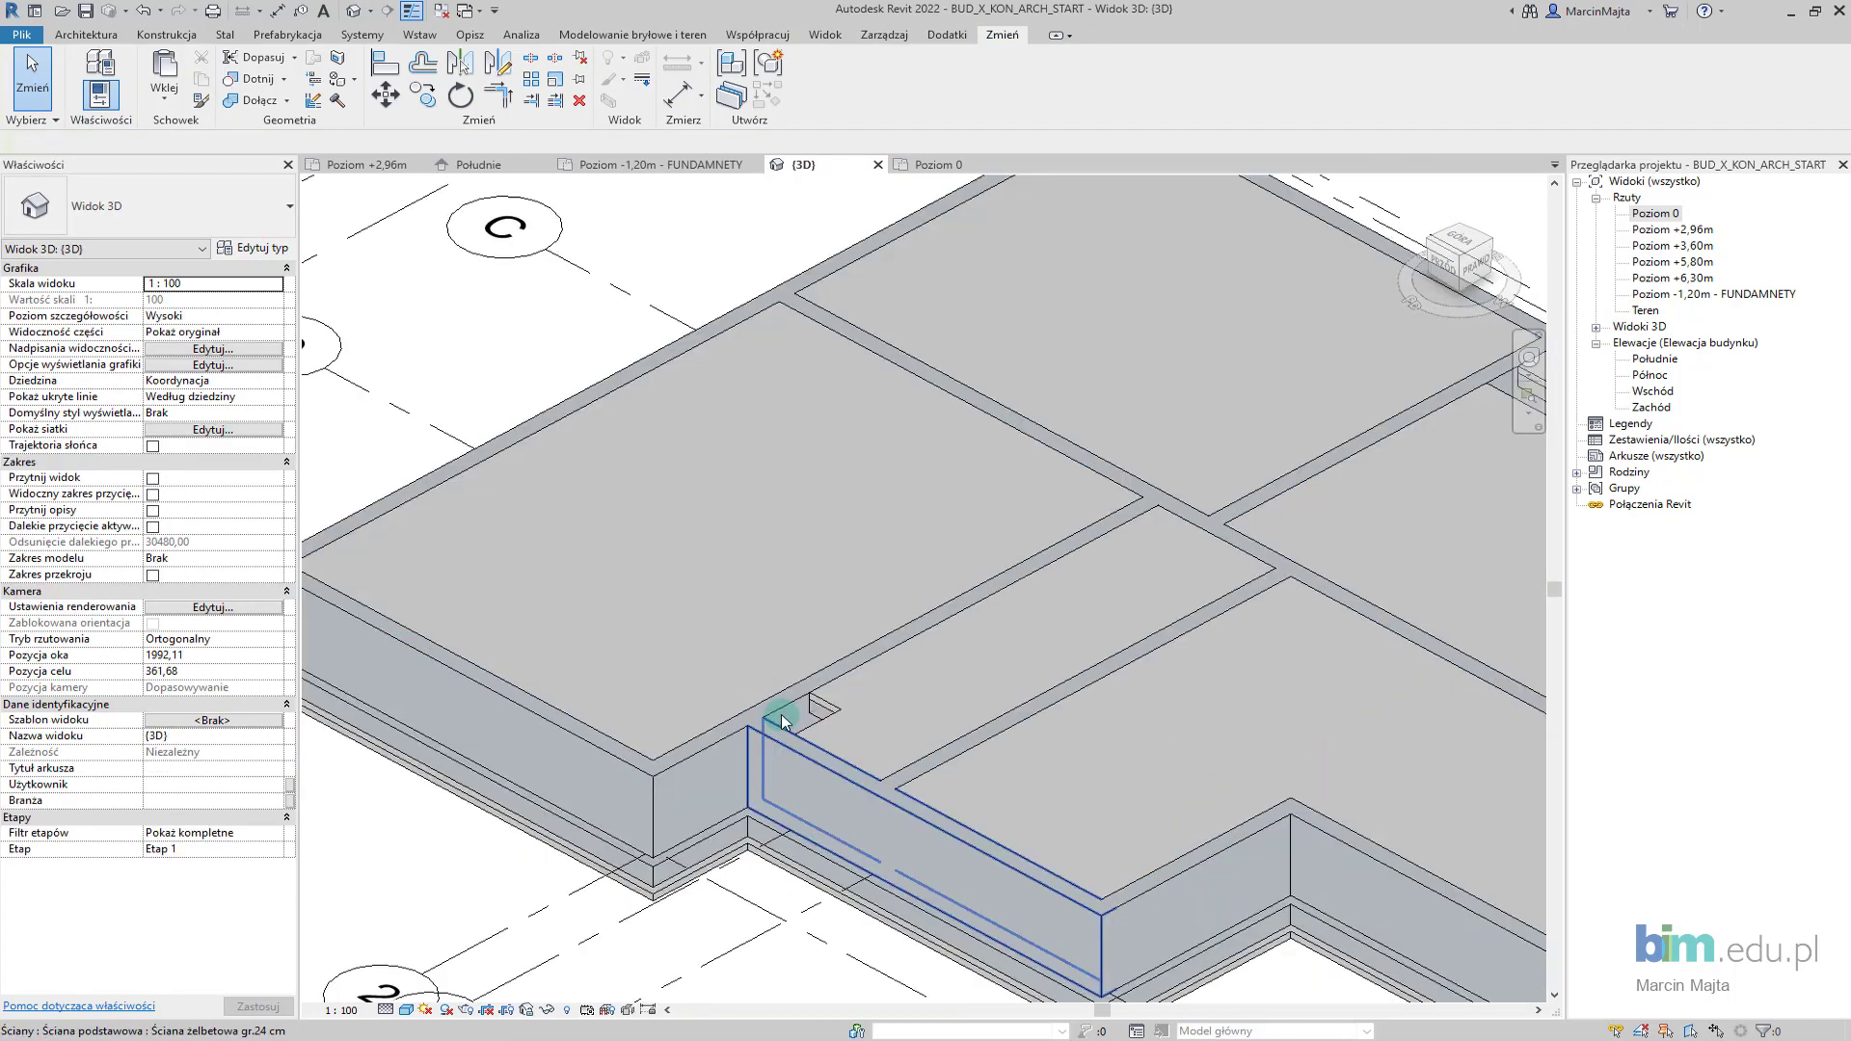
{"action": "scroll", "coordinate": [848, 699], "scroll_direction": "up", "scroll_amount": 3}
{"action": "scroll", "coordinate": [905, 712], "scroll_direction": "up", "scroll_amount": 2}
{"action": "left_click", "coordinate": [905, 712]}
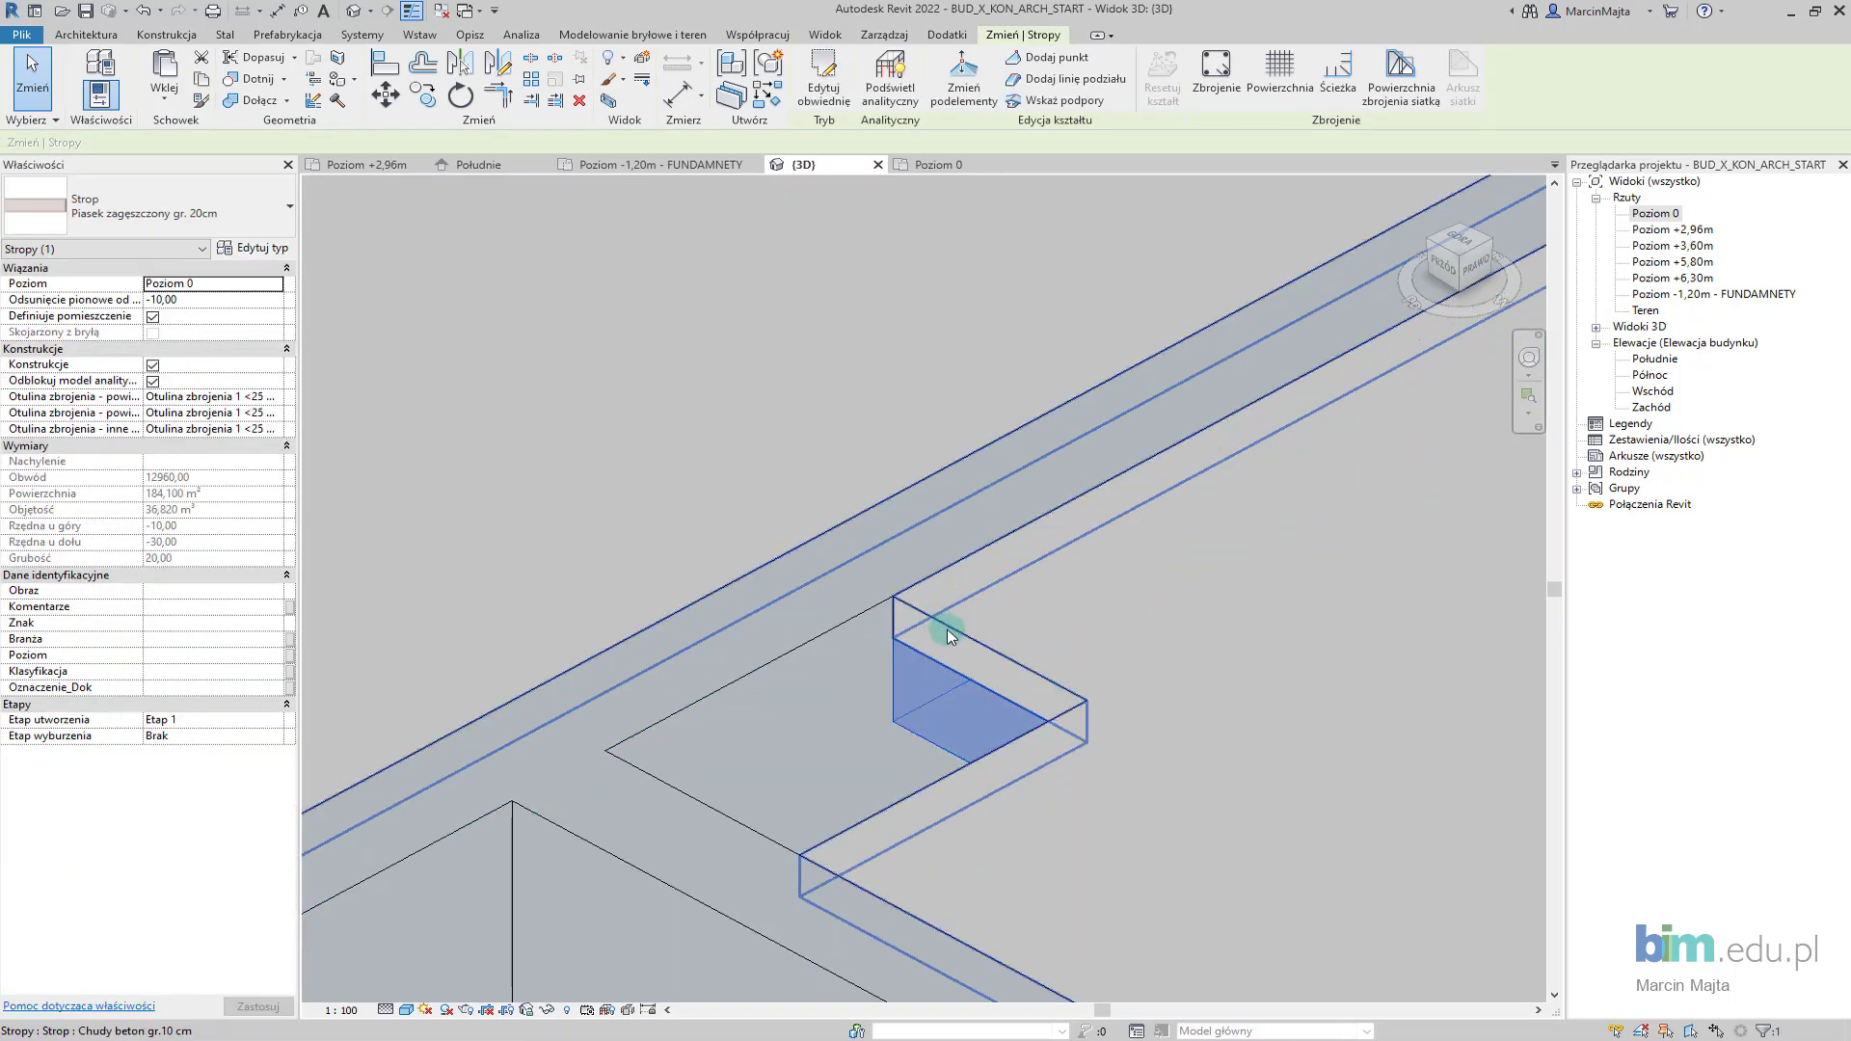
{"action": "scroll", "coordinate": [905, 712], "scroll_direction": "up", "scroll_amount": 2}
{"action": "middle_click_drag", "start_coordinate": [880, 780], "coordinate": [912, 441]}
{"action": "left_click", "coordinate": [729, 840]}
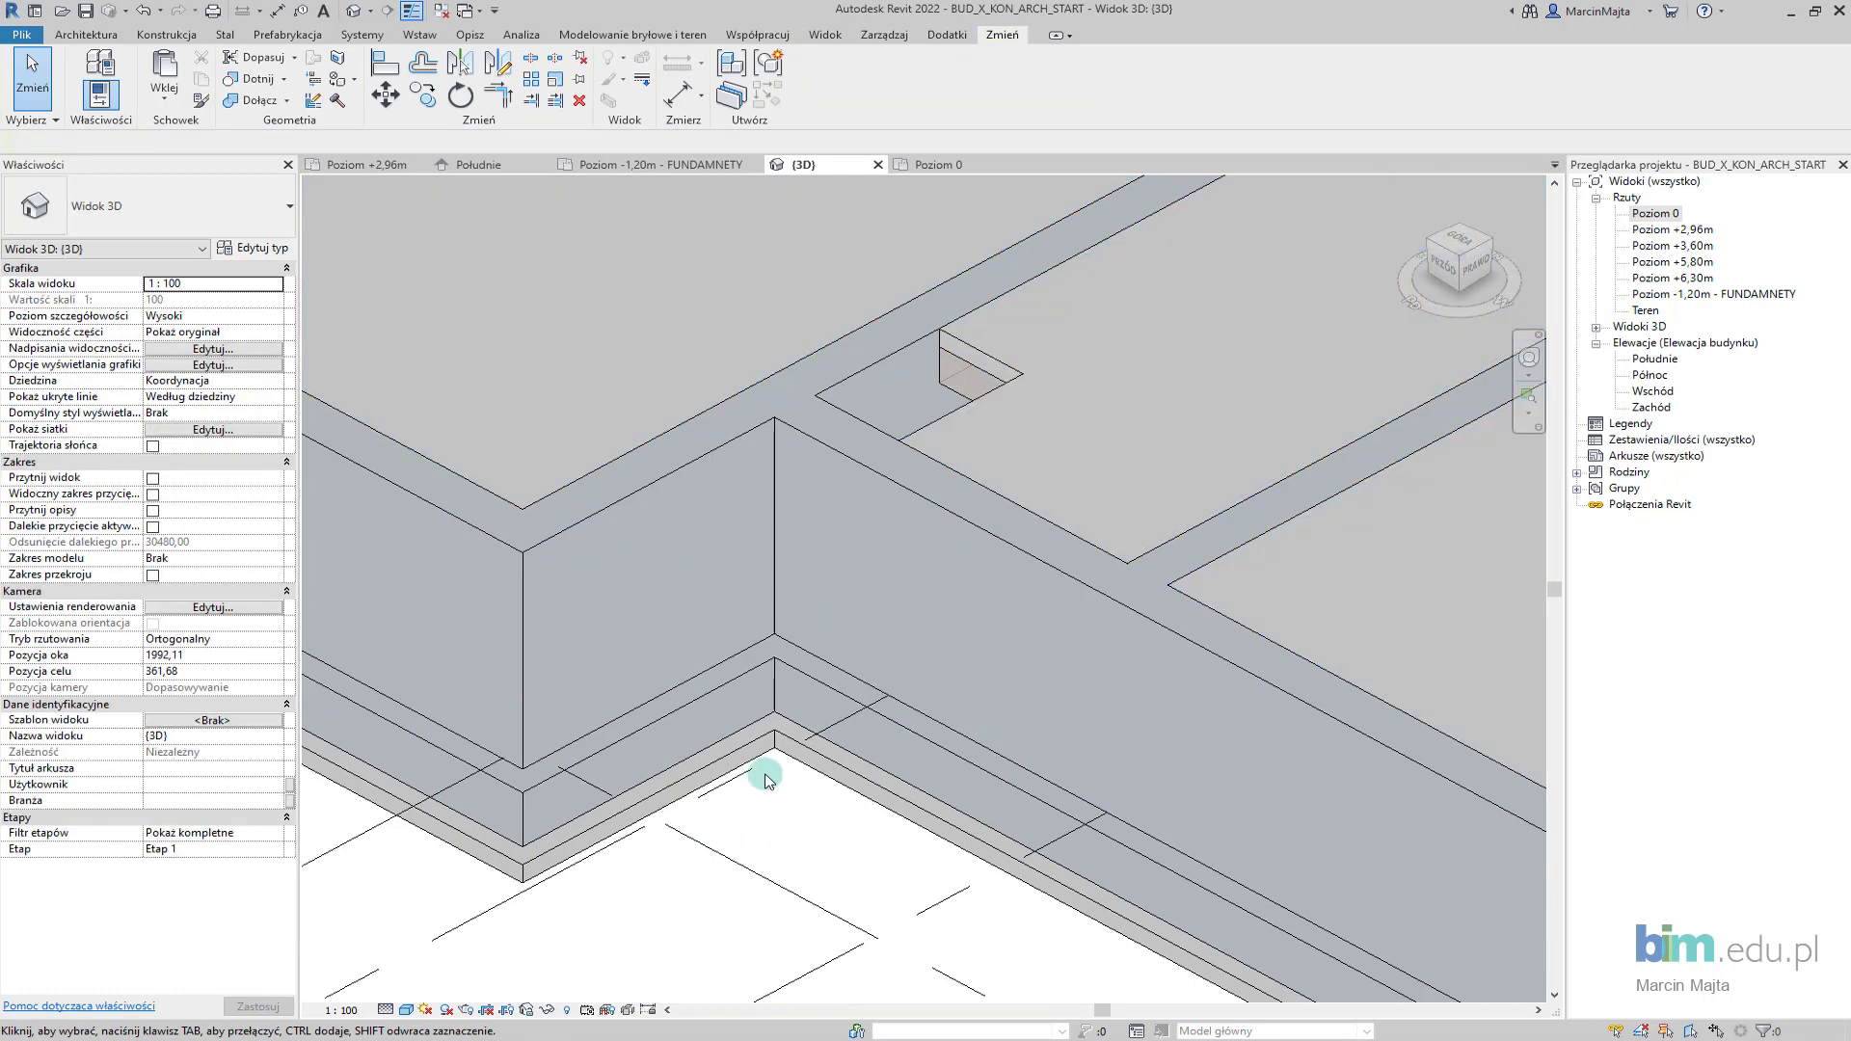
{"action": "scroll", "coordinate": [843, 622], "scroll_direction": "down", "scroll_amount": 3}
{"action": "scroll", "coordinate": [759, 483], "scroll_direction": "down", "scroll_amount": 2}
Give the Chudy beton gr.10 cm slab a by-element override with surface transparency 20
{"action": "left_click", "coordinate": [748, 460]}
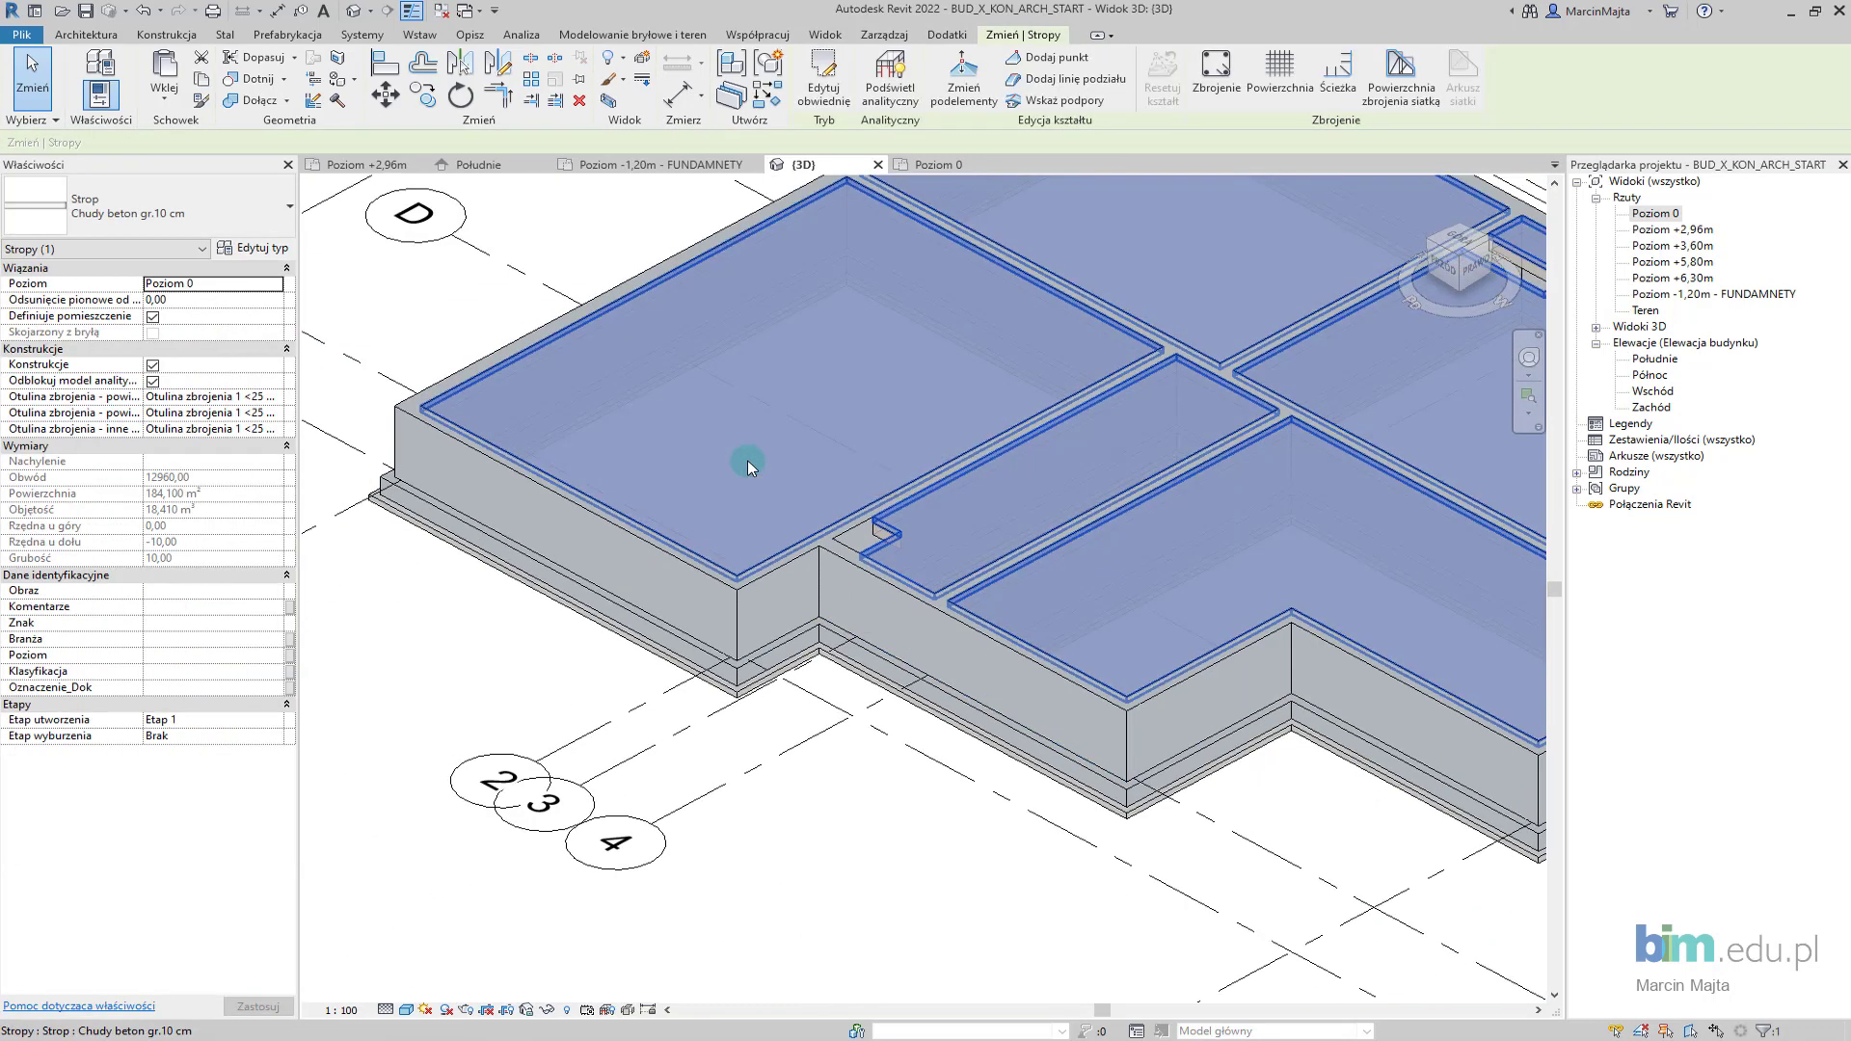
{"action": "right_click", "coordinate": [748, 460]}
{"action": "mouse_move", "coordinate": [876, 564]}
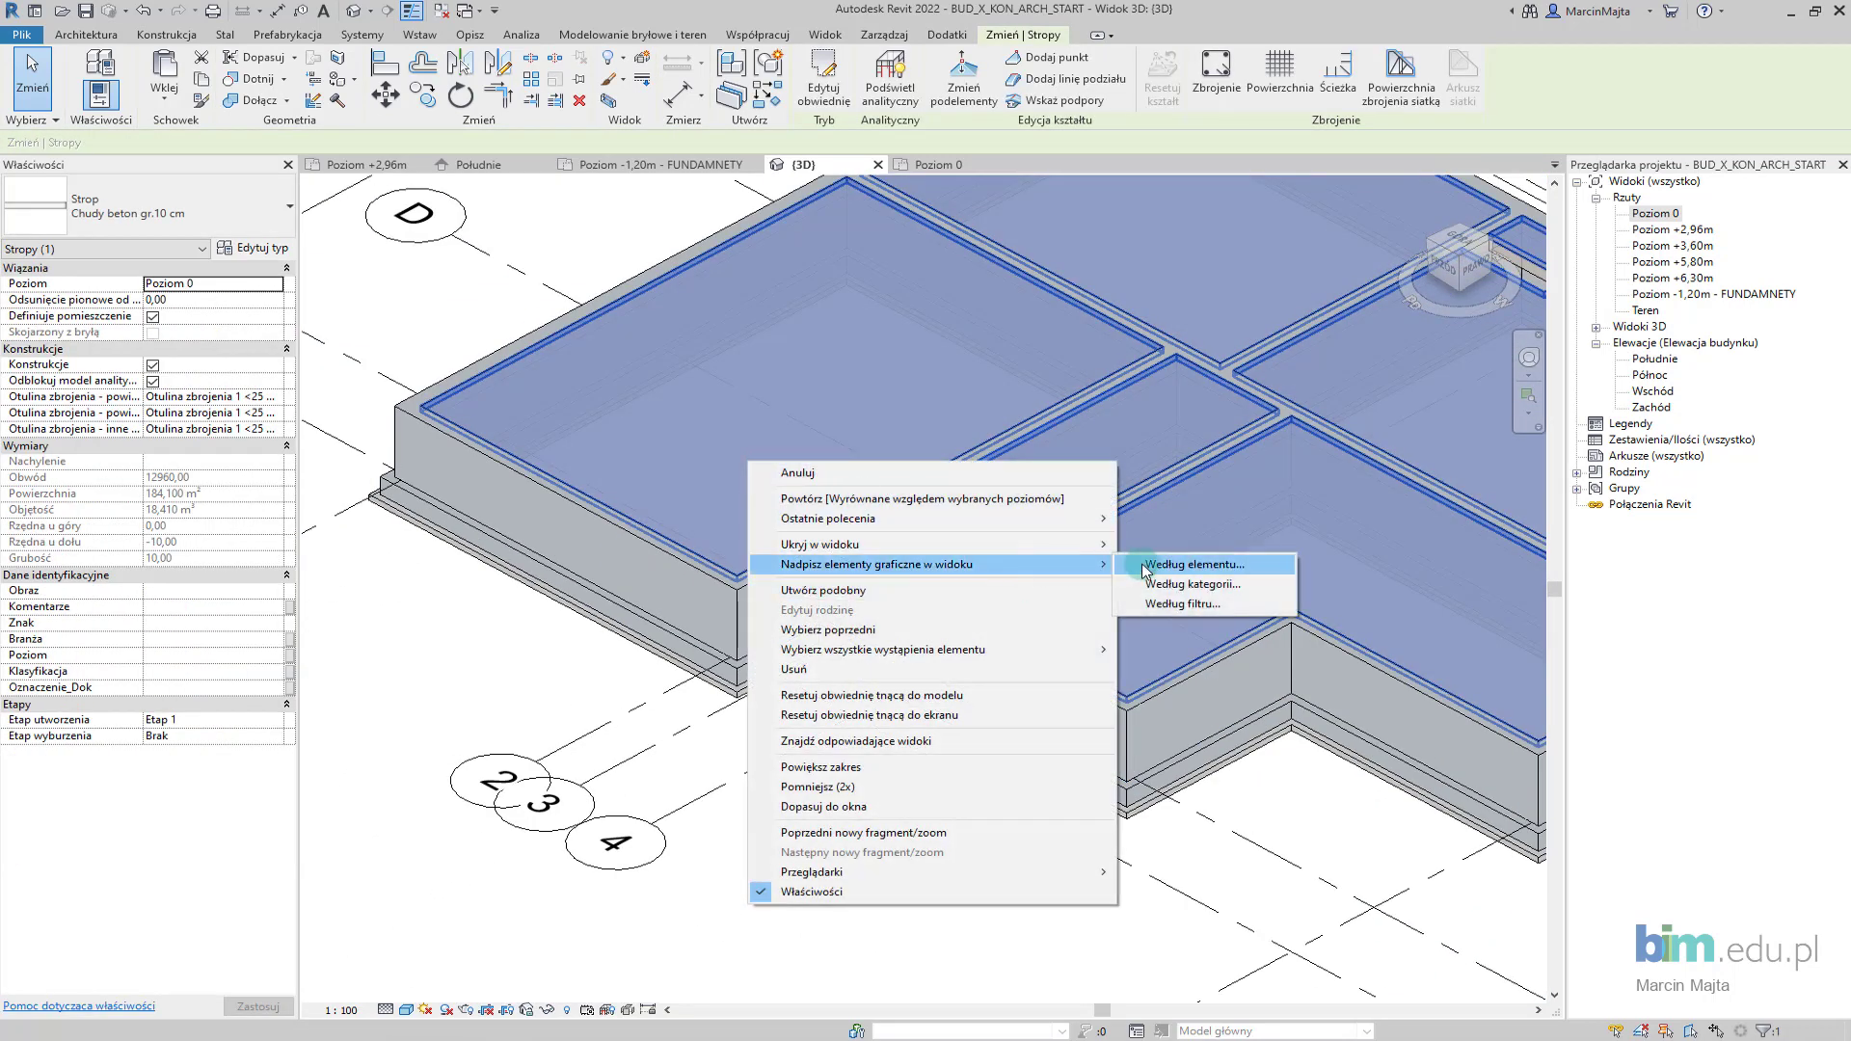
{"action": "left_click", "coordinate": [1142, 561]}
{"action": "left_click", "coordinate": [968, 511]}
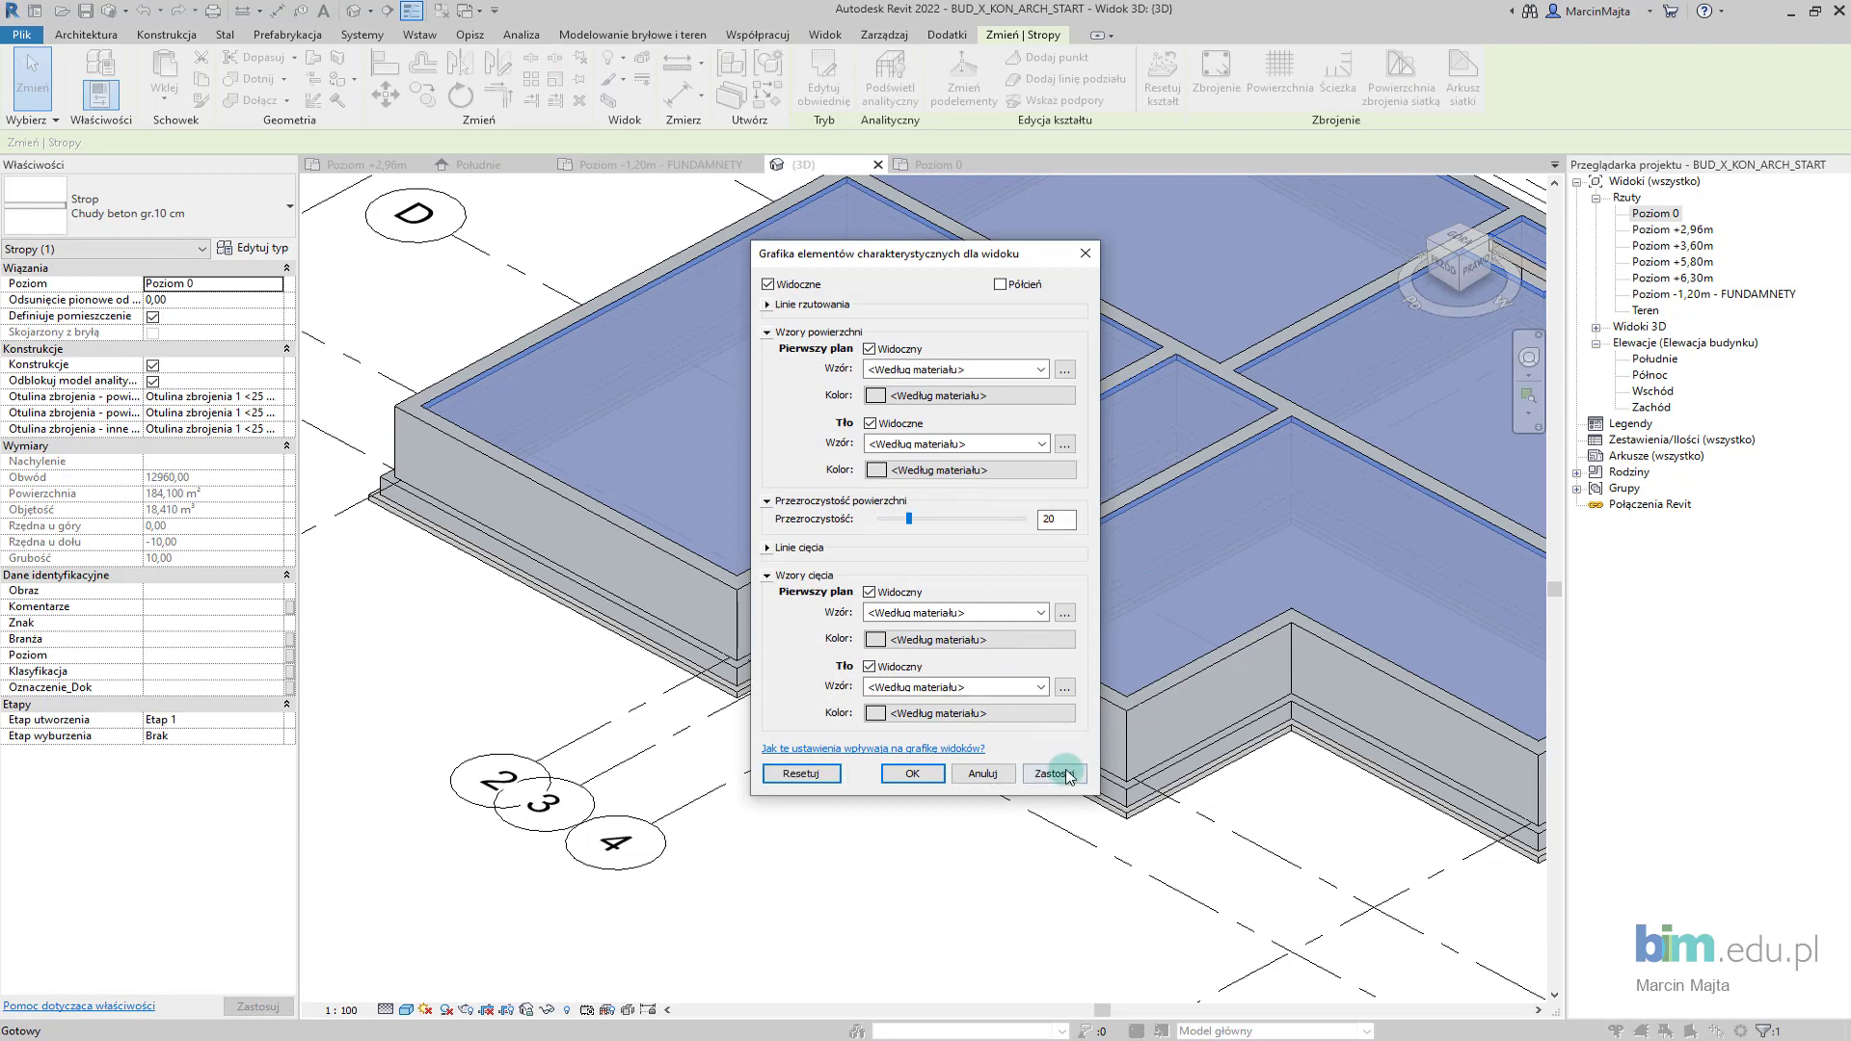
{"action": "left_click", "coordinate": [1054, 773]}
{"action": "left_click", "coordinate": [912, 773]}
{"action": "left_click", "coordinate": [883, 841]}
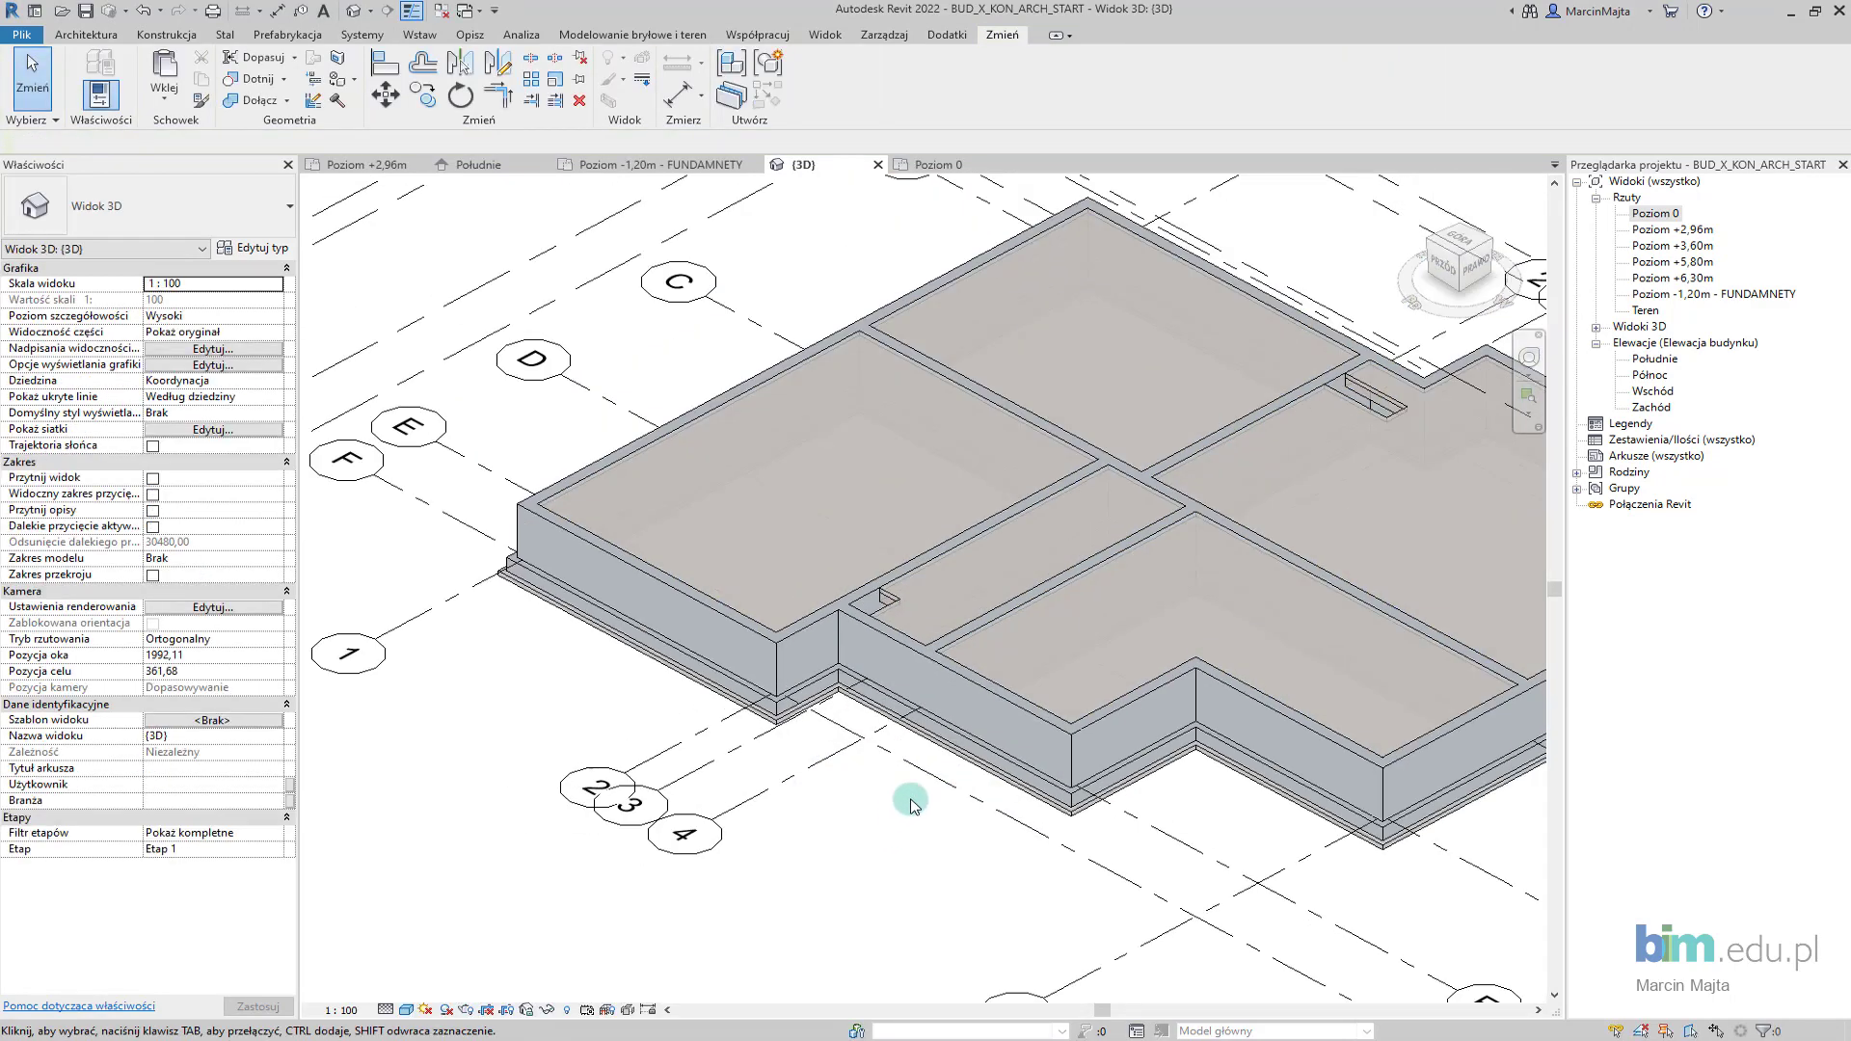
{"action": "scroll", "coordinate": [897, 839], "scroll_direction": "down", "scroll_amount": 2}
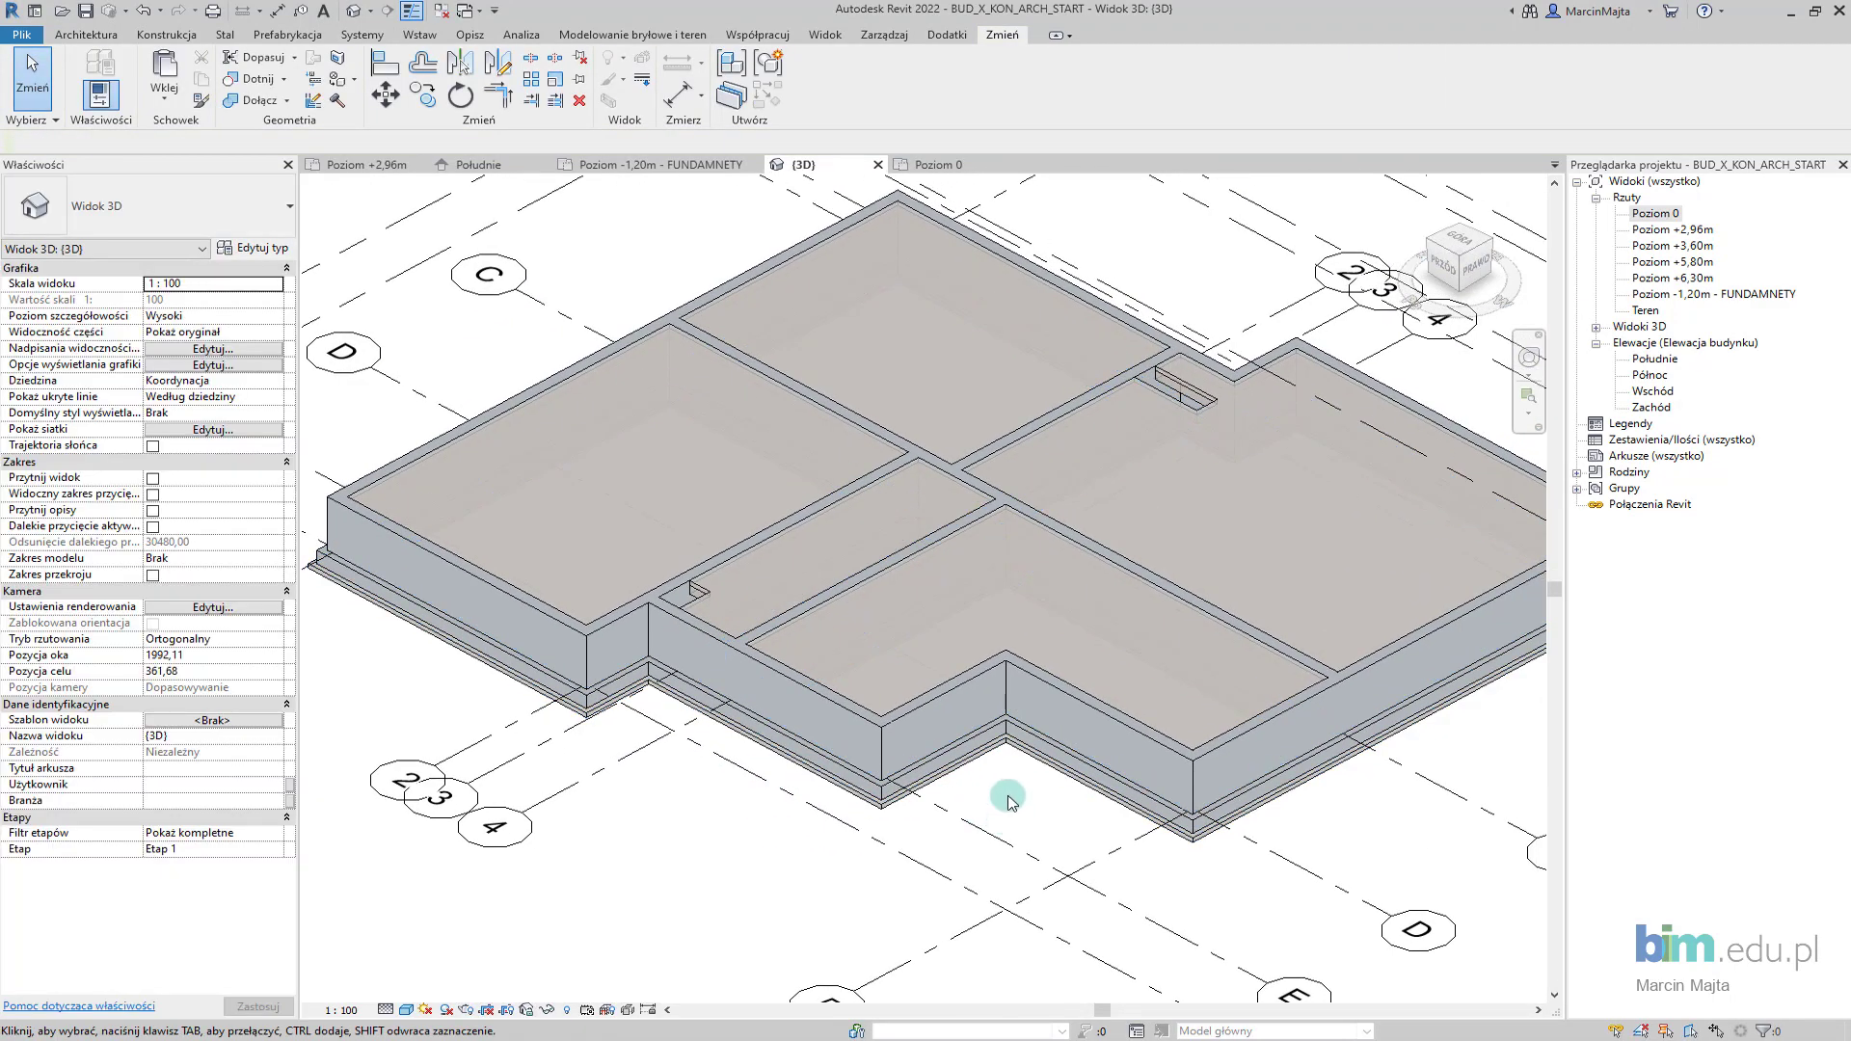
{"action": "scroll", "coordinate": [993, 810], "scroll_direction": "down", "scroll_amount": 1}
{"action": "middle_click_drag", "start_coordinate": [996, 806], "coordinate": [945, 800]}
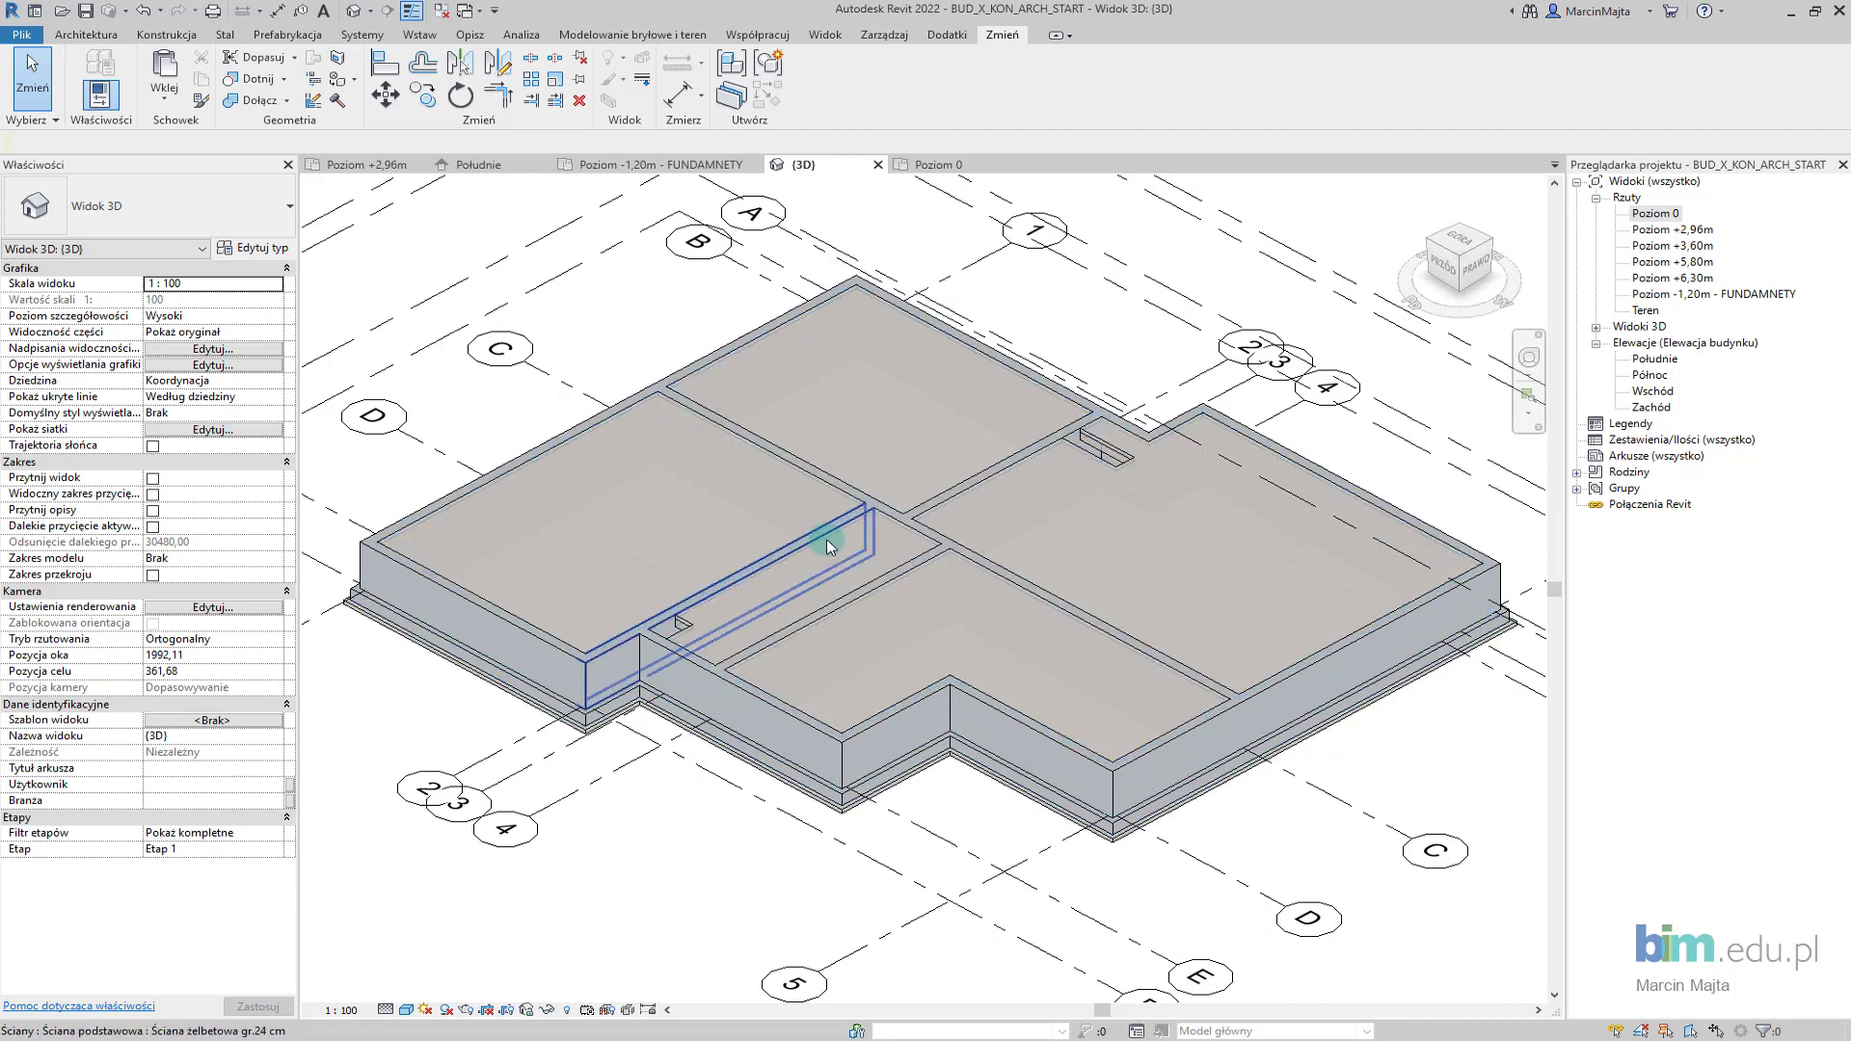
On the Poziom 0 plan, select all slab span-direction symbols in the entire project for deletion
{"action": "left_click", "coordinate": [931, 167]}
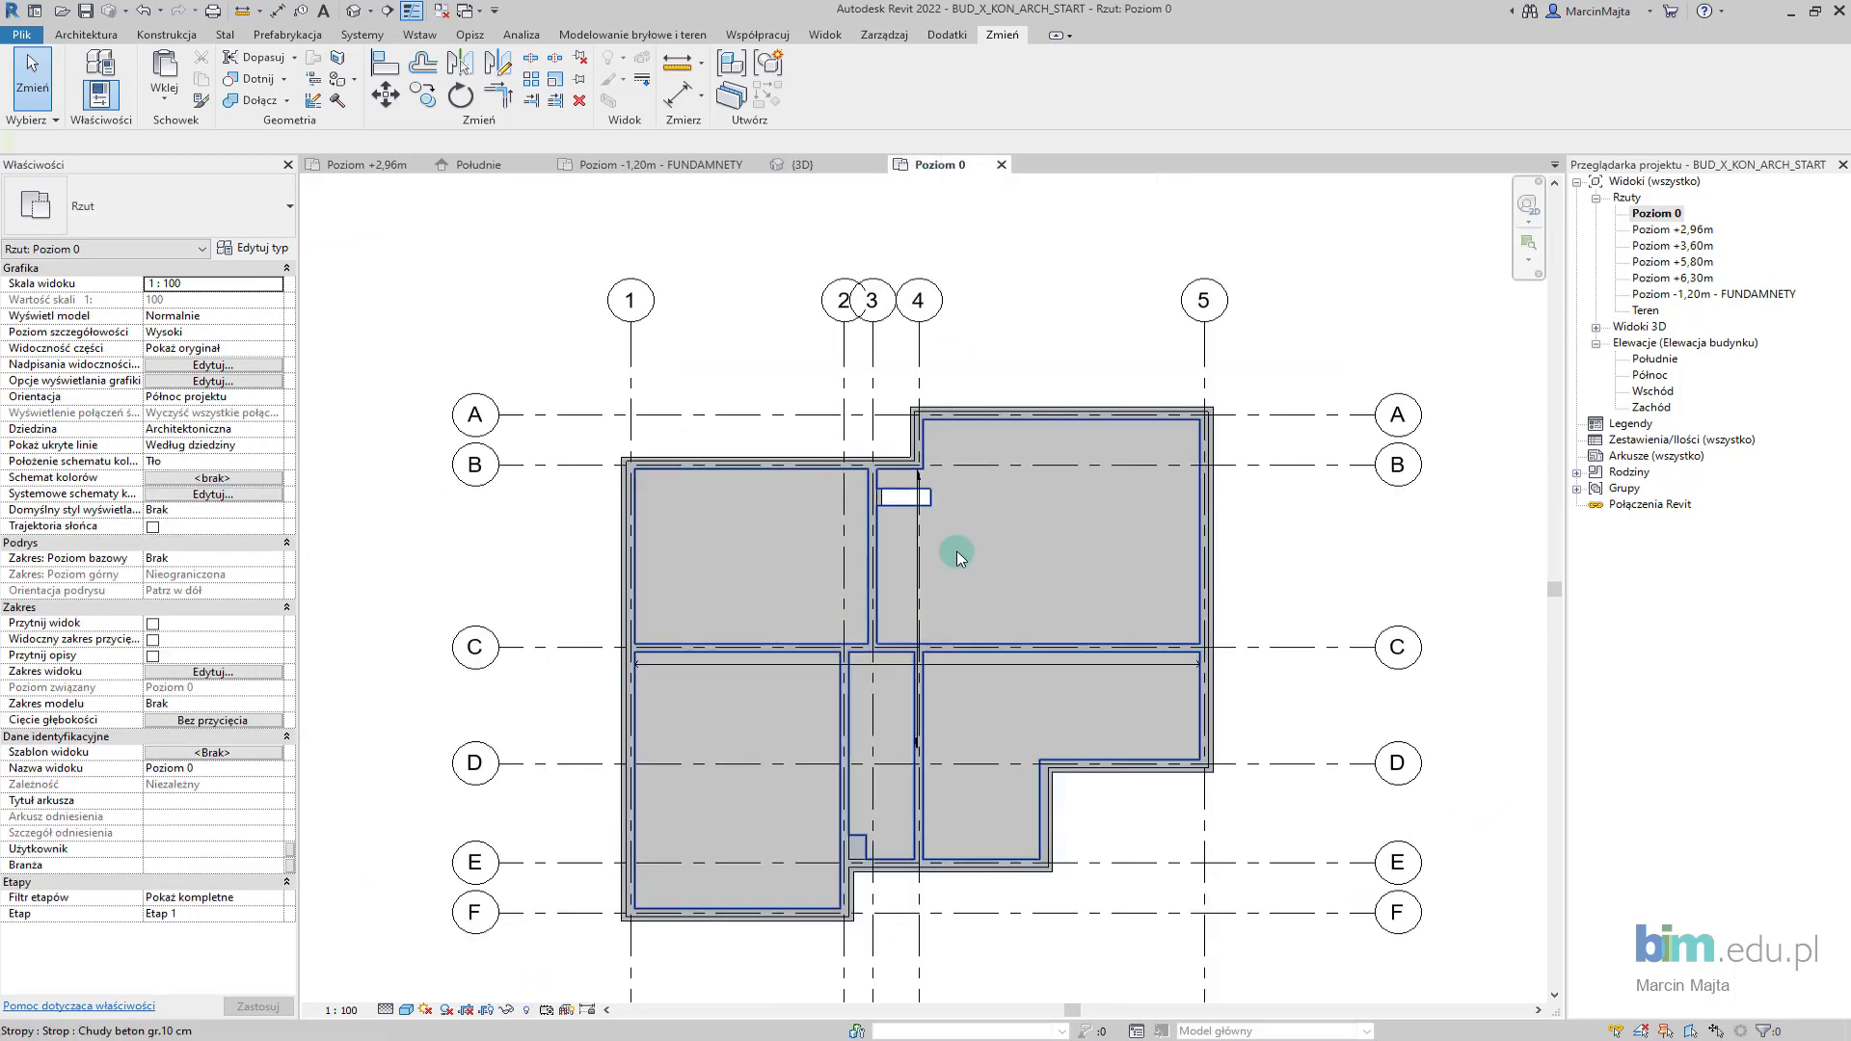
{"action": "left_click", "coordinate": [942, 665]}
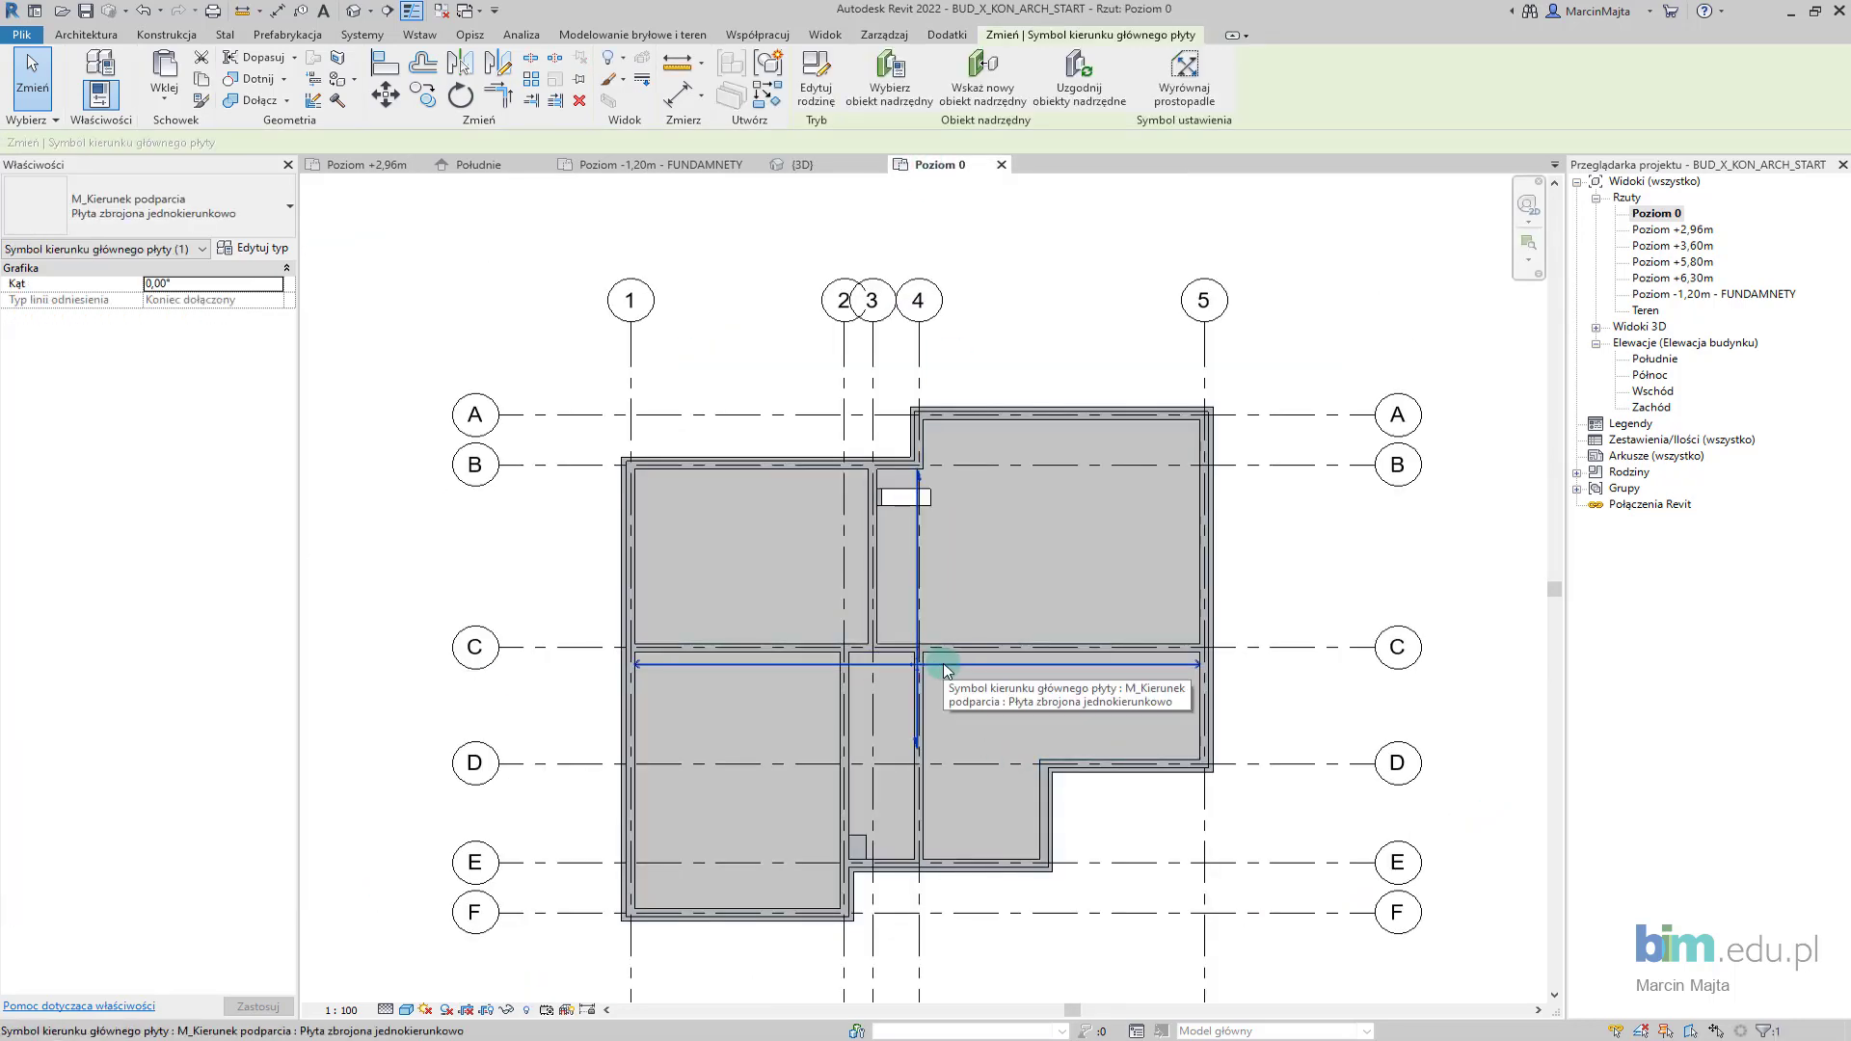
{"action": "right_click", "coordinate": [943, 666]}
{"action": "mouse_move", "coordinate": [1079, 454]}
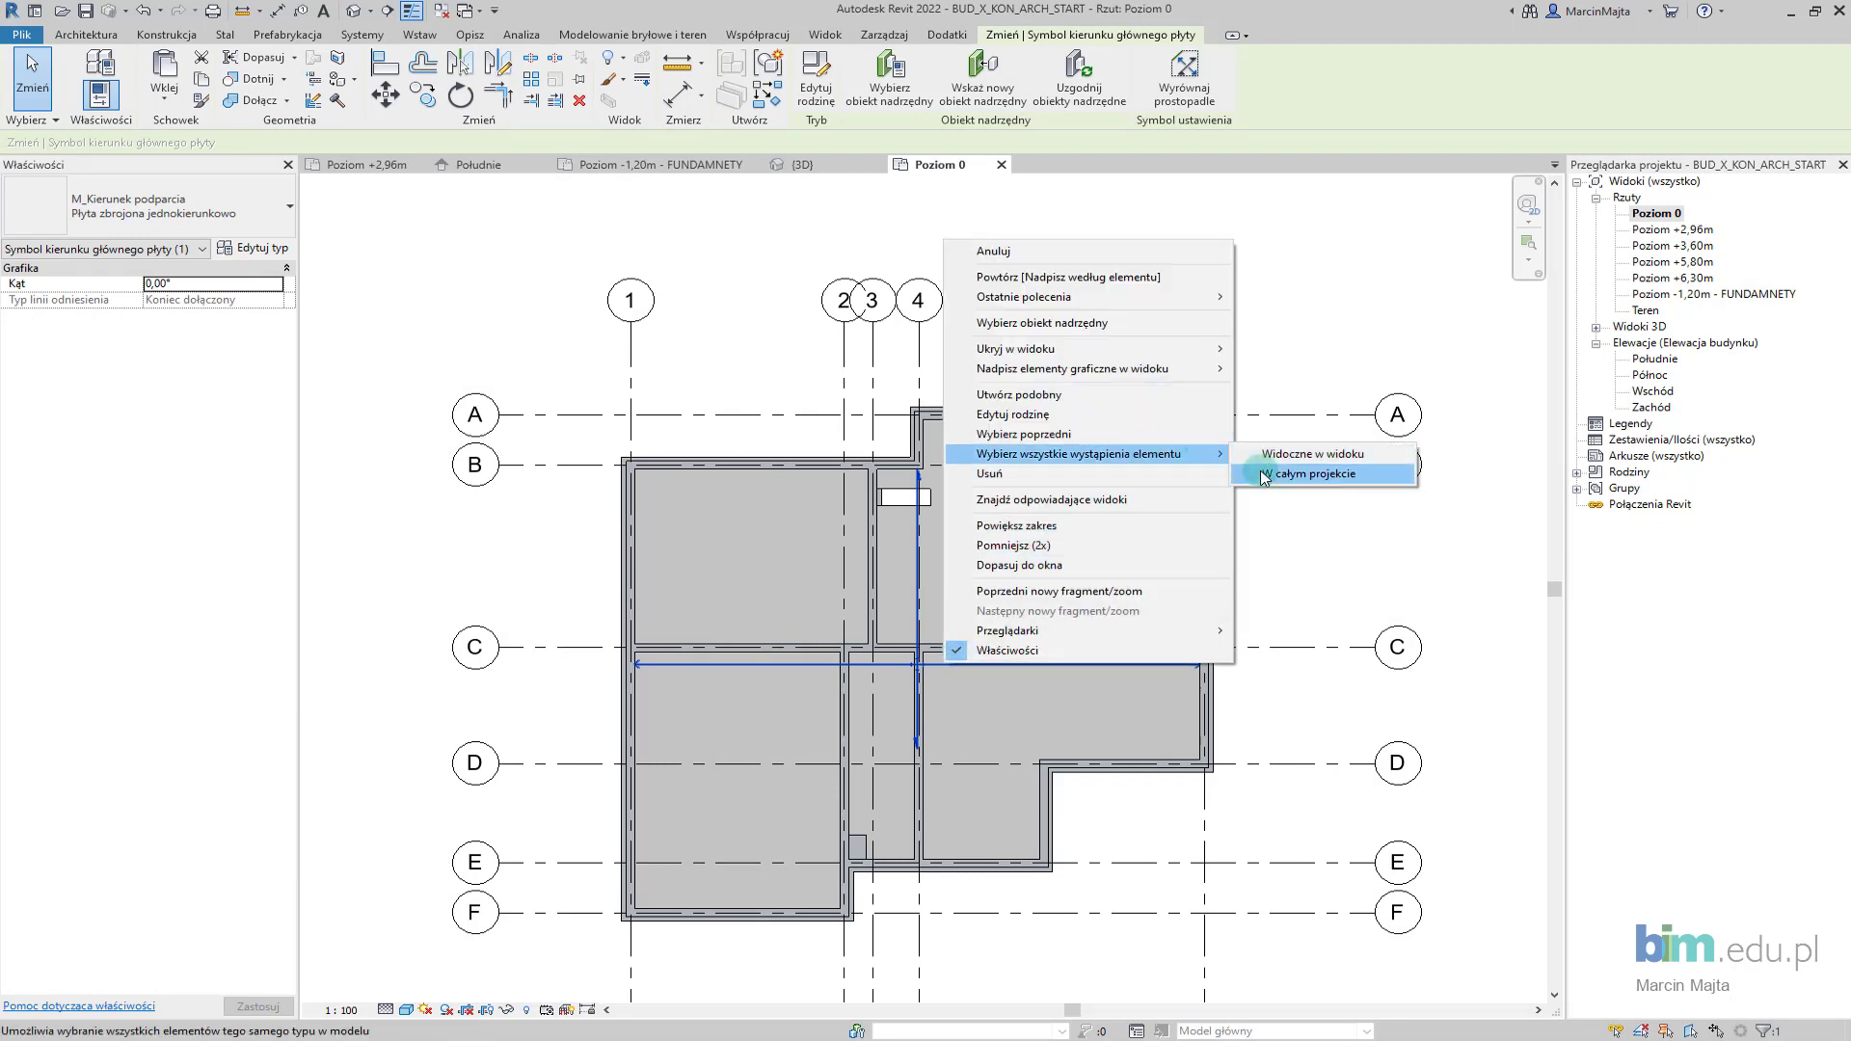
{"action": "left_click", "coordinate": [1264, 476]}
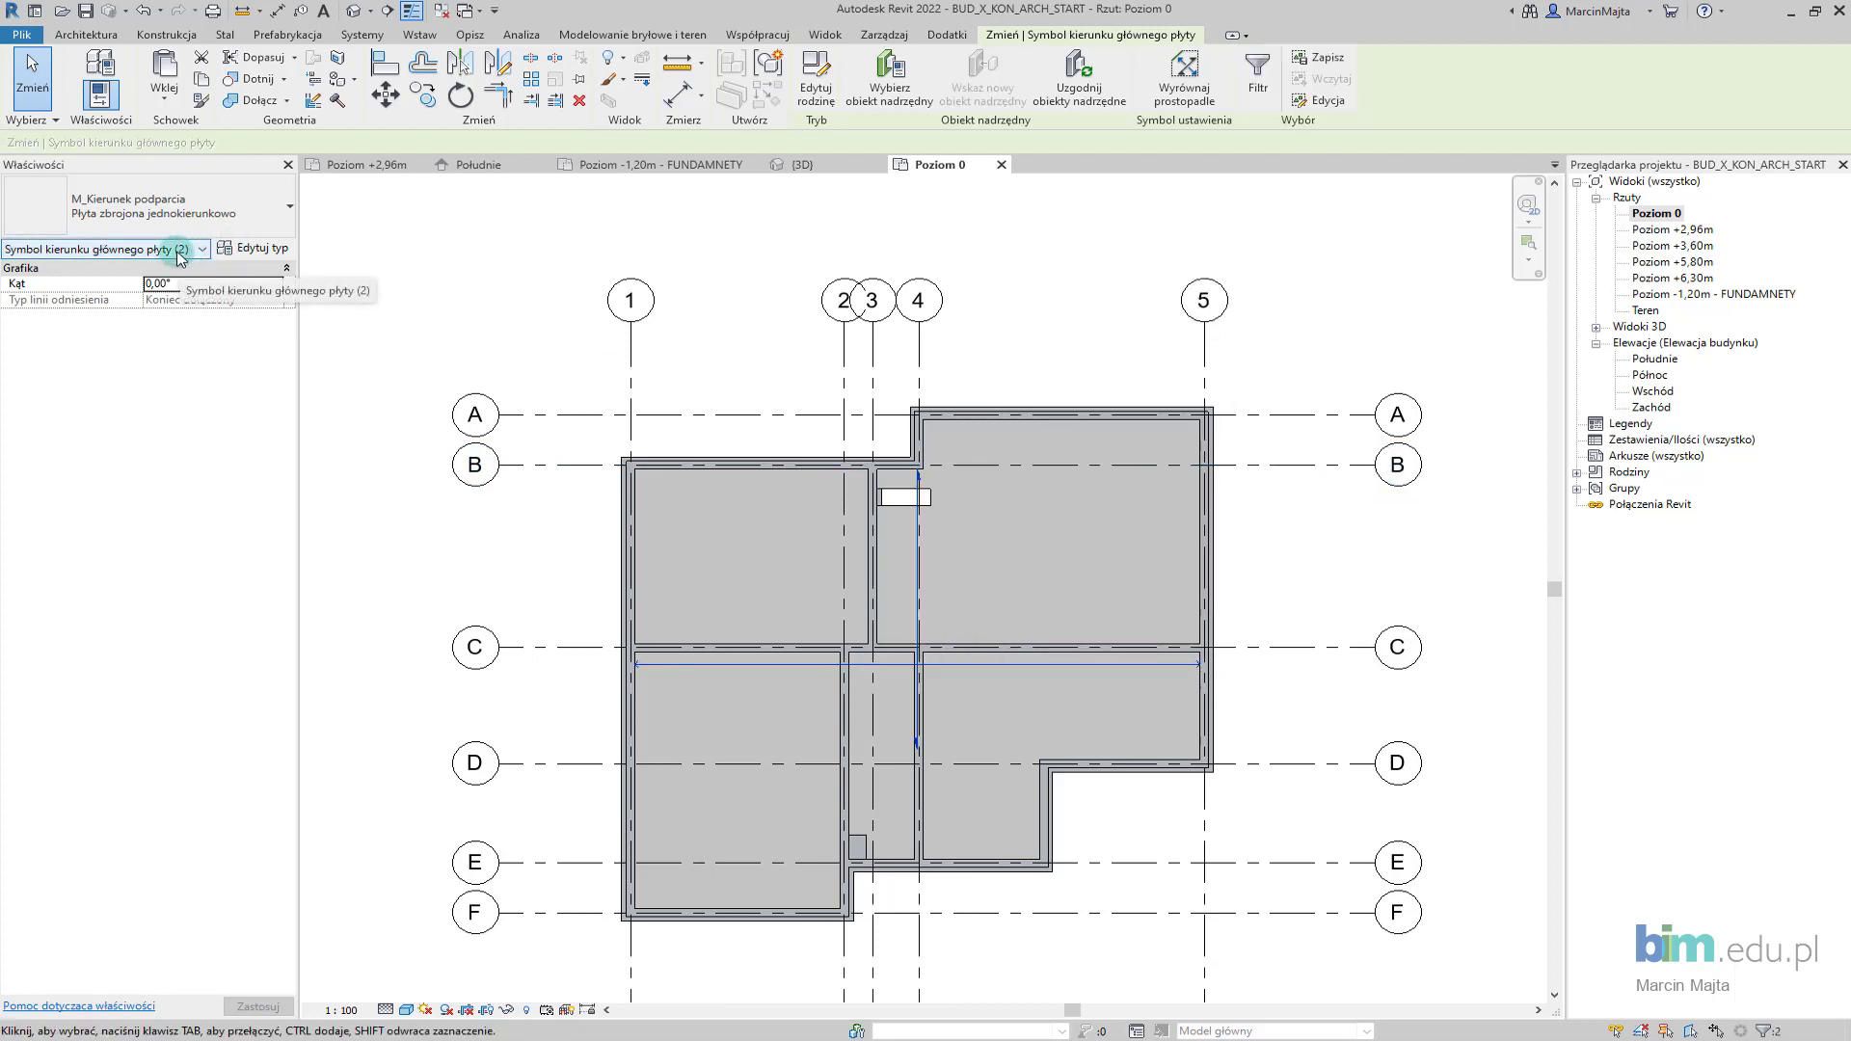
{"action": "key", "text": "Escape"}
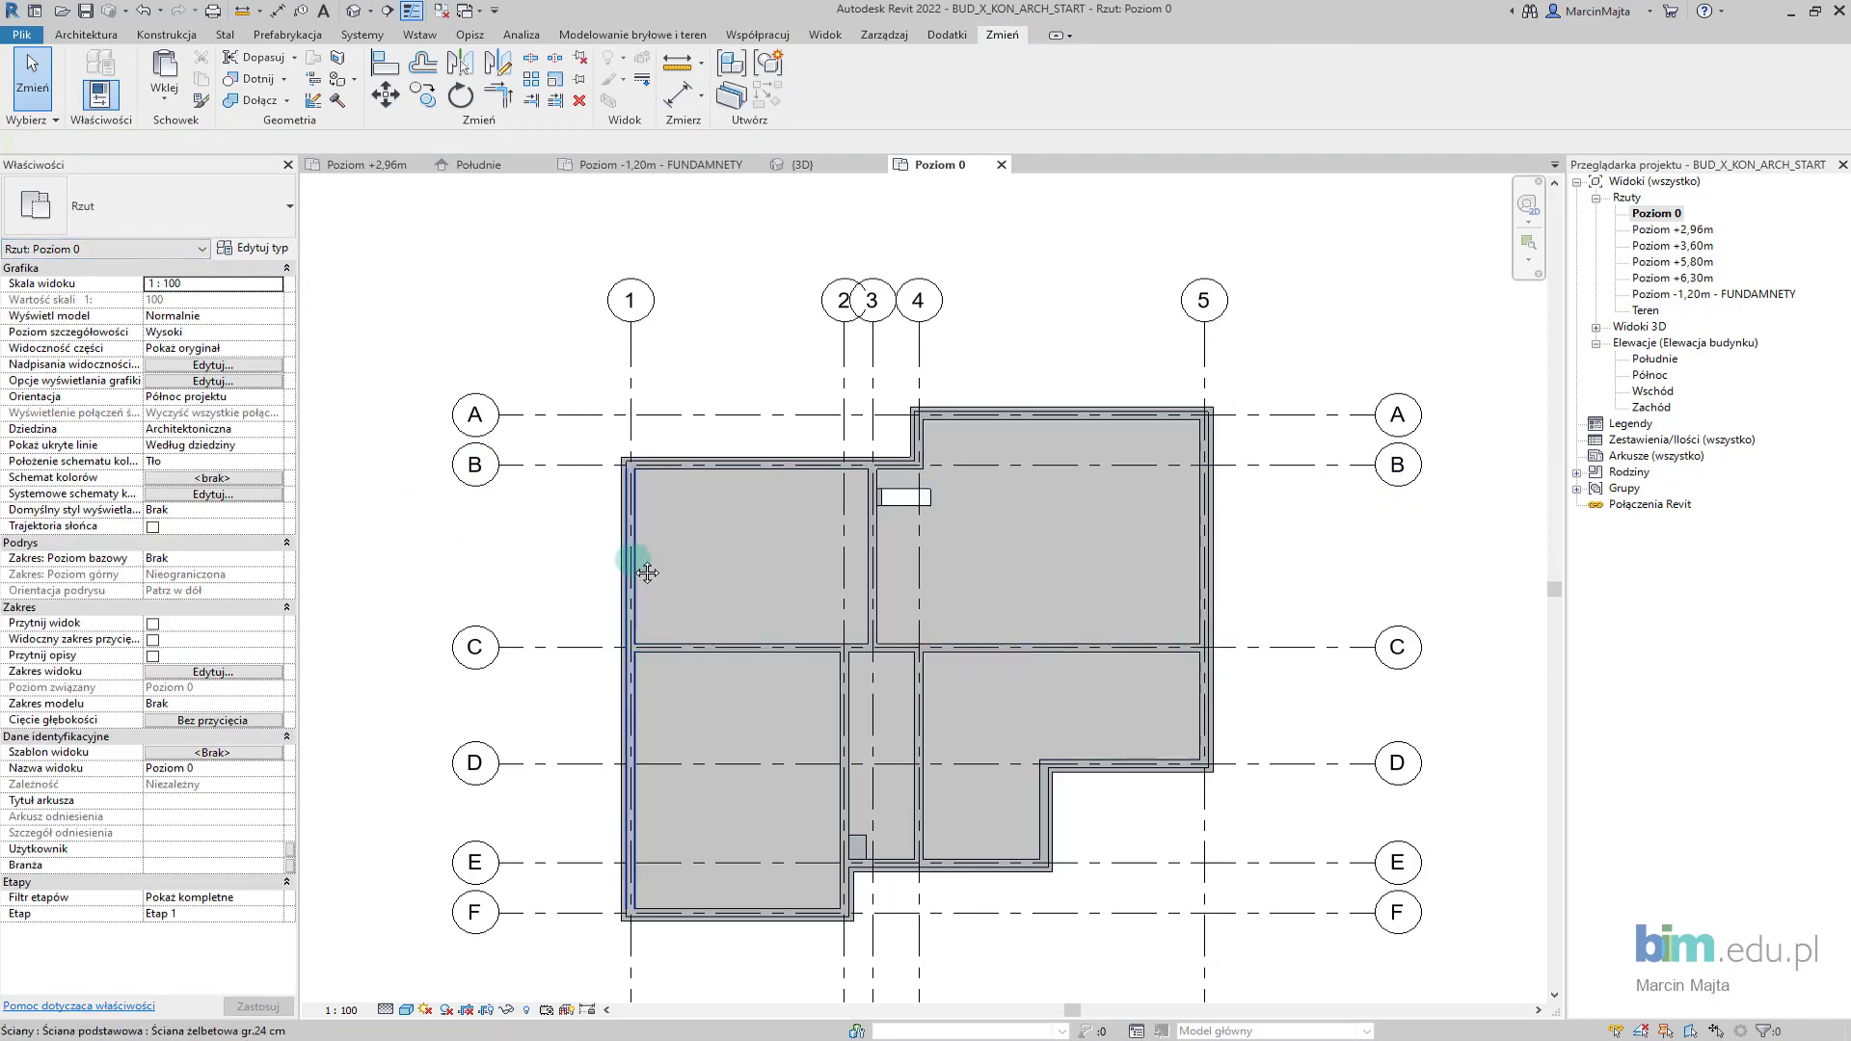
Start placing Ściana żelbetowa gr.24 cm walls with the WA command
{"action": "middle_click_drag", "start_coordinate": [646, 573], "coordinate": [618, 518]}
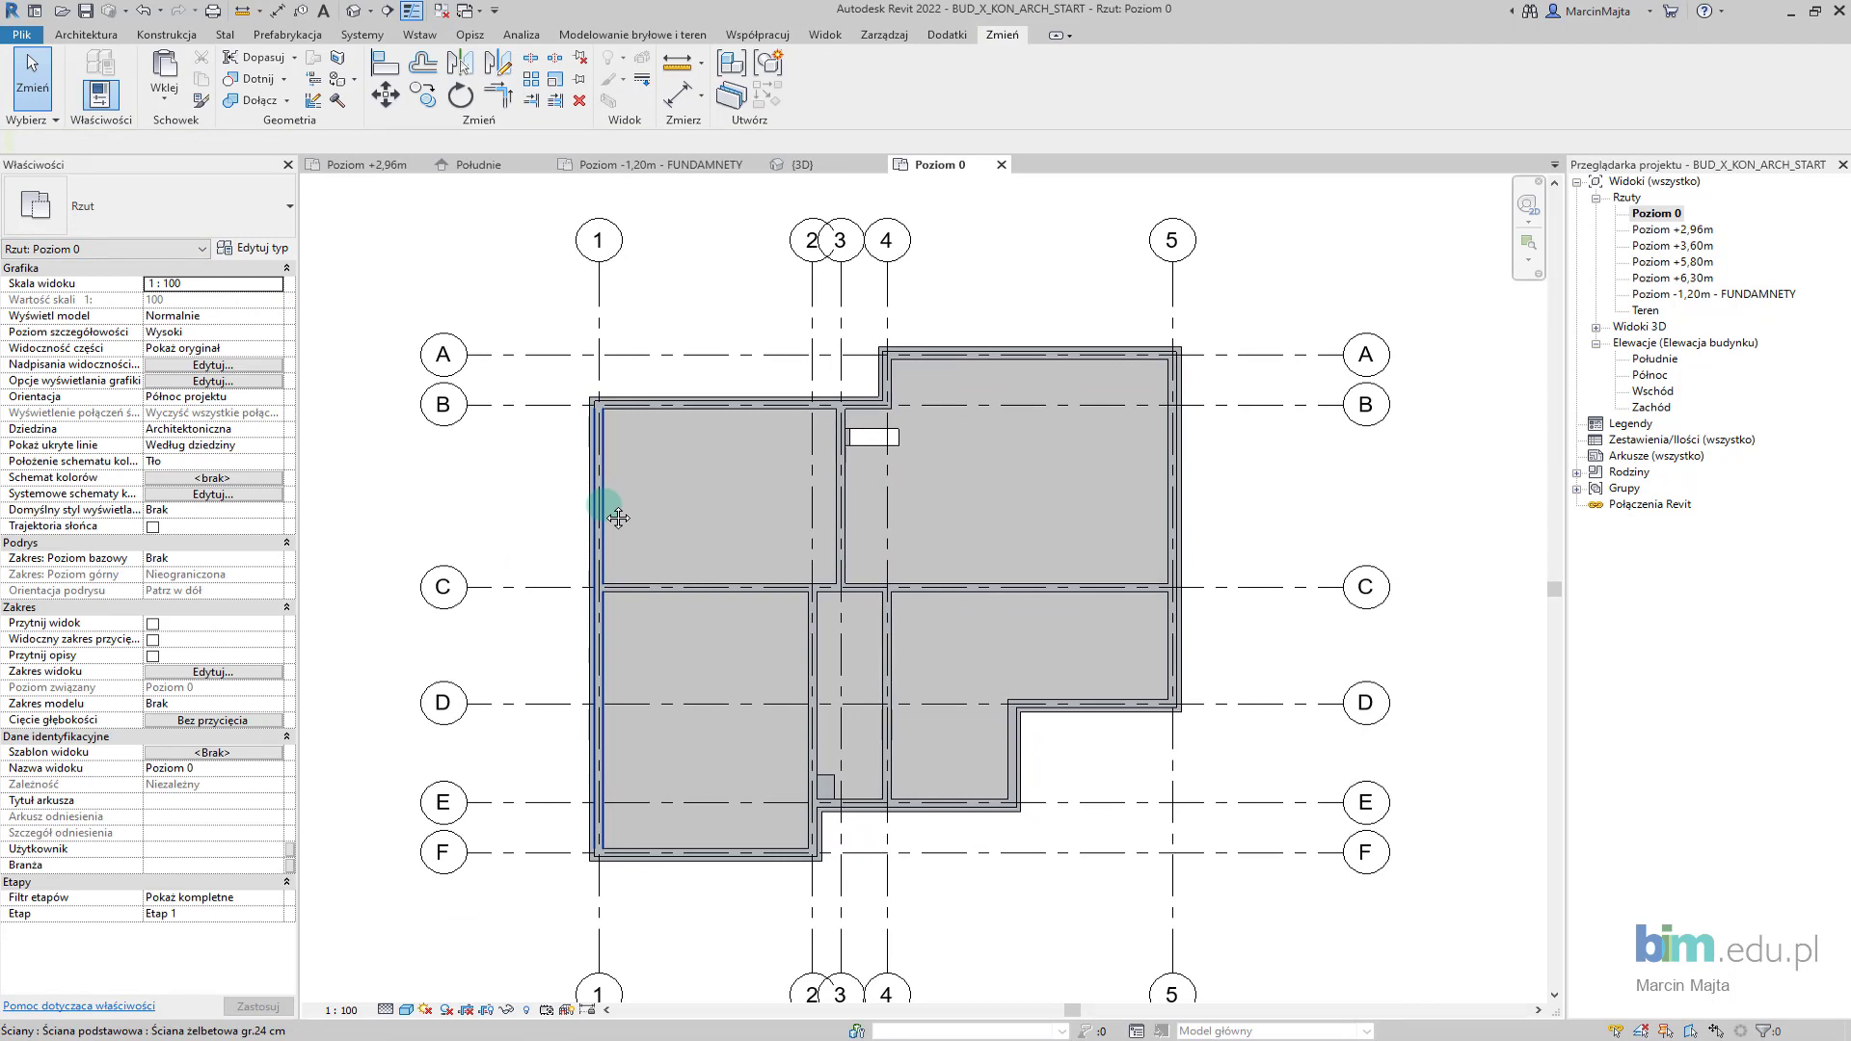
{"action": "key", "text": "w"}
{"action": "key", "text": "a"}
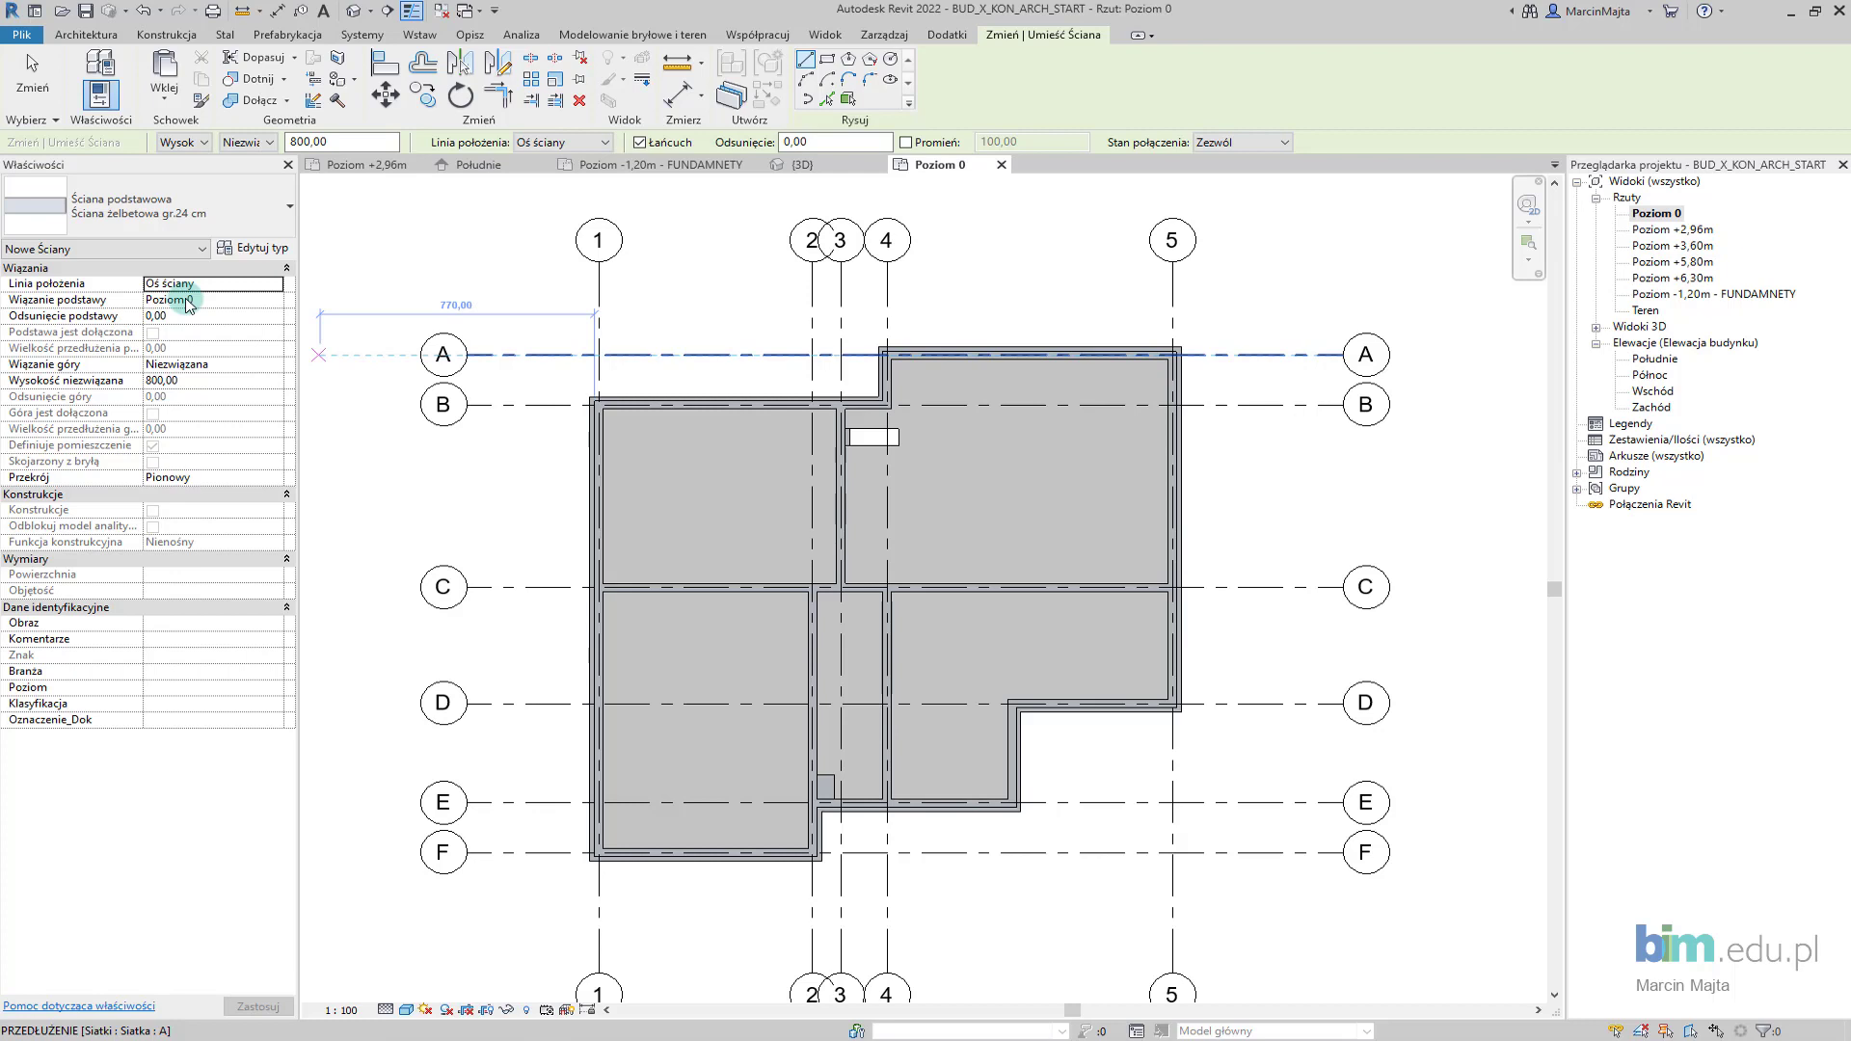
Constrain the wall top to Poziom +2,96m with a -18,00 top offset
{"action": "left_click", "coordinate": [275, 368]}
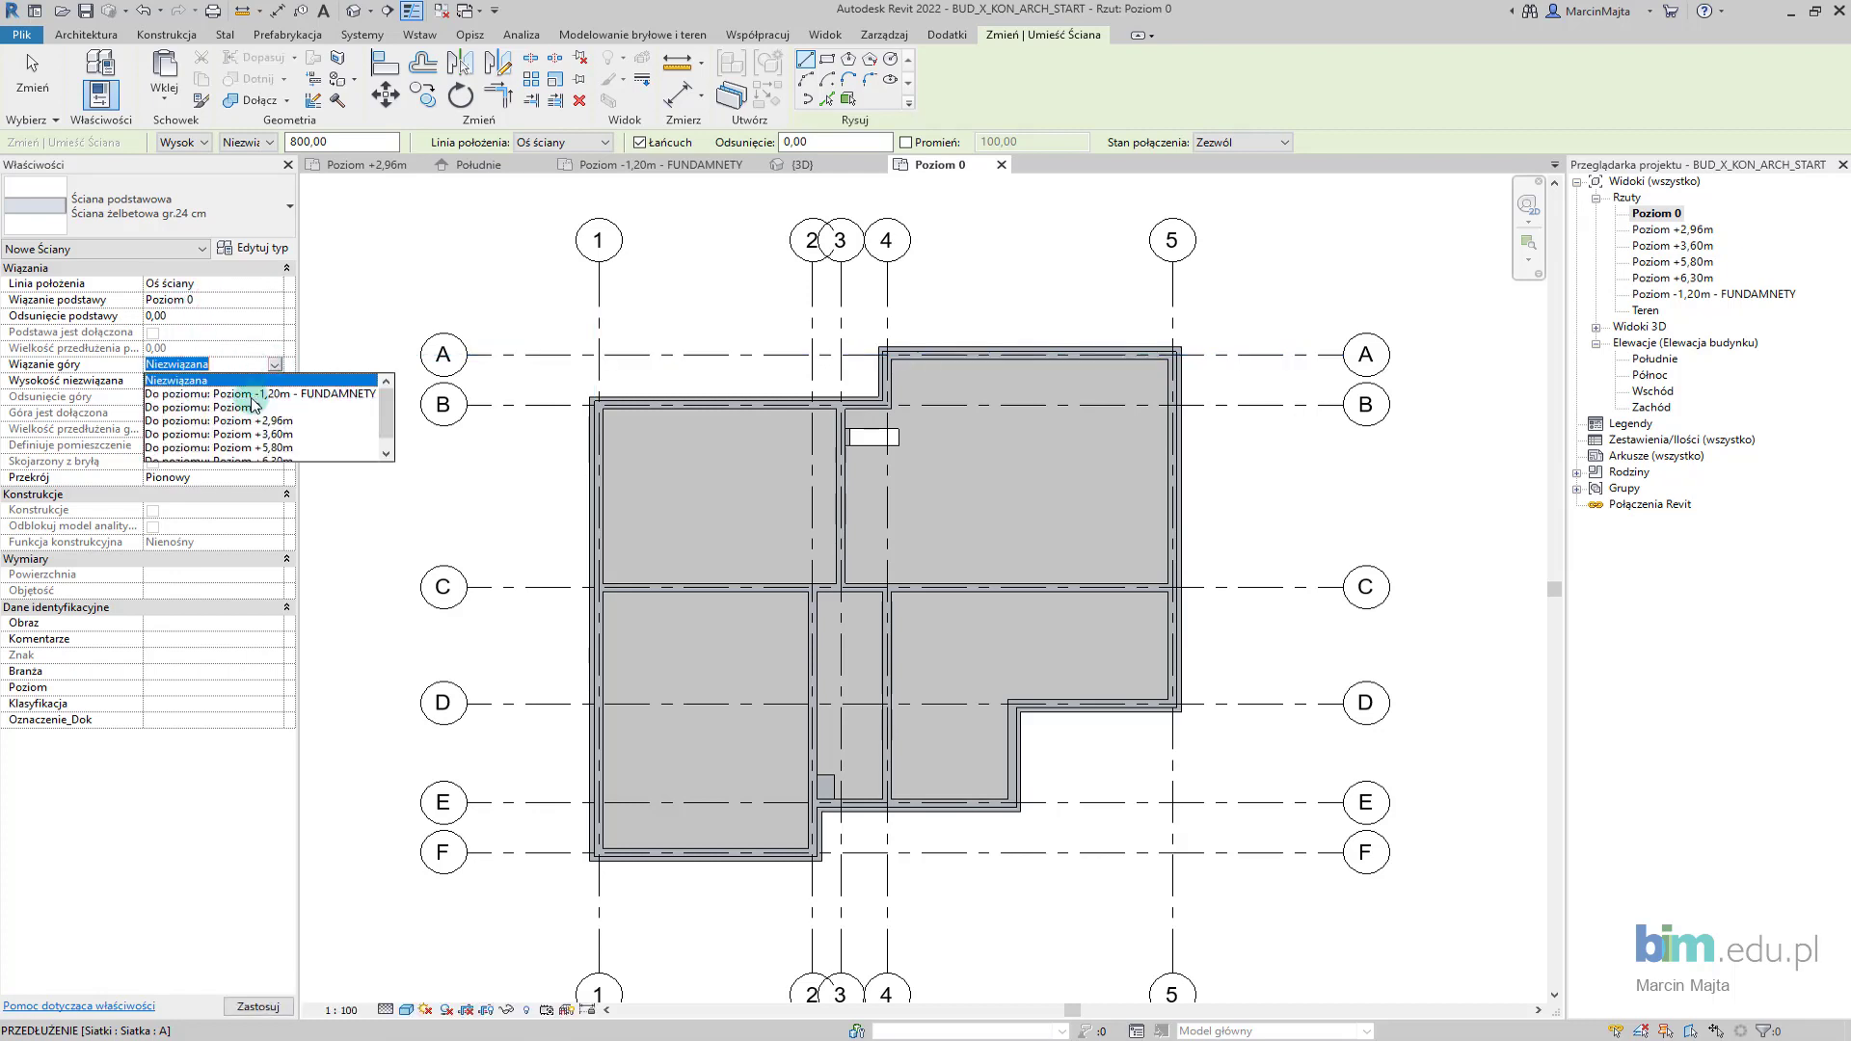
{"action": "left_click", "coordinate": [258, 422]}
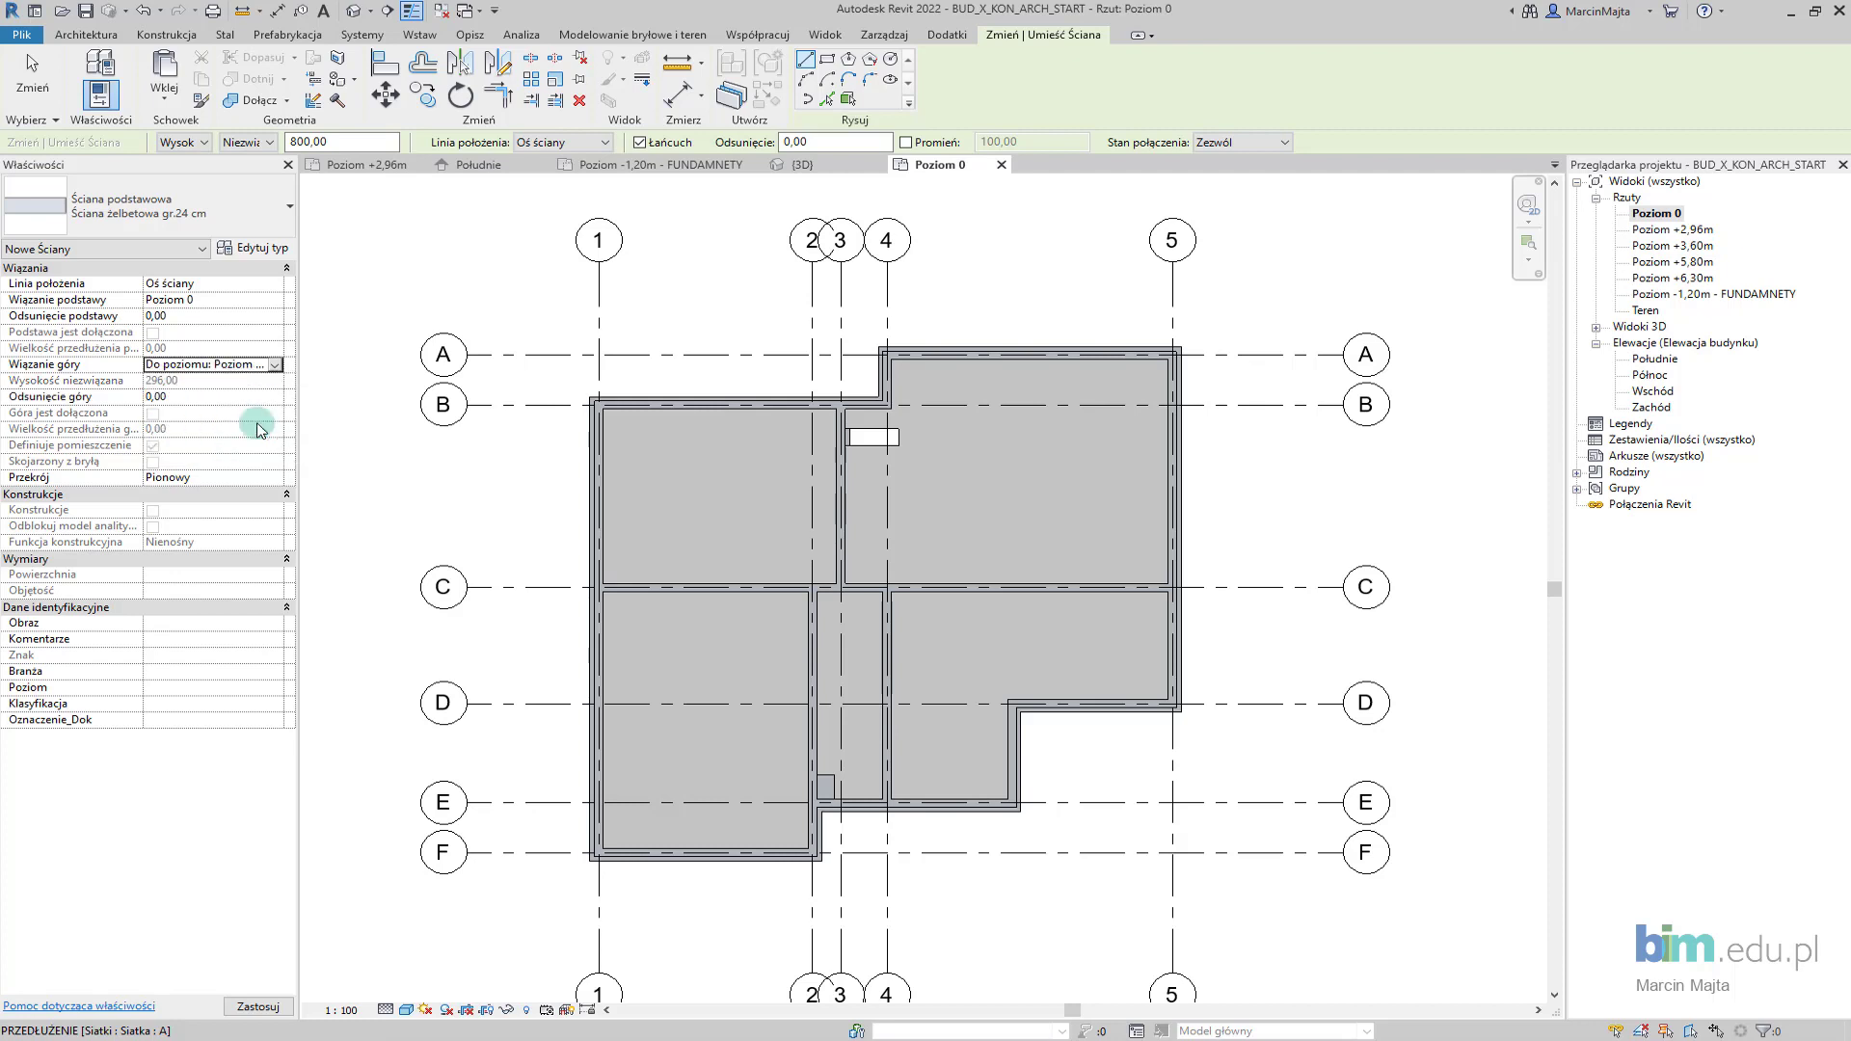
{"action": "left_click", "coordinate": [205, 404]}
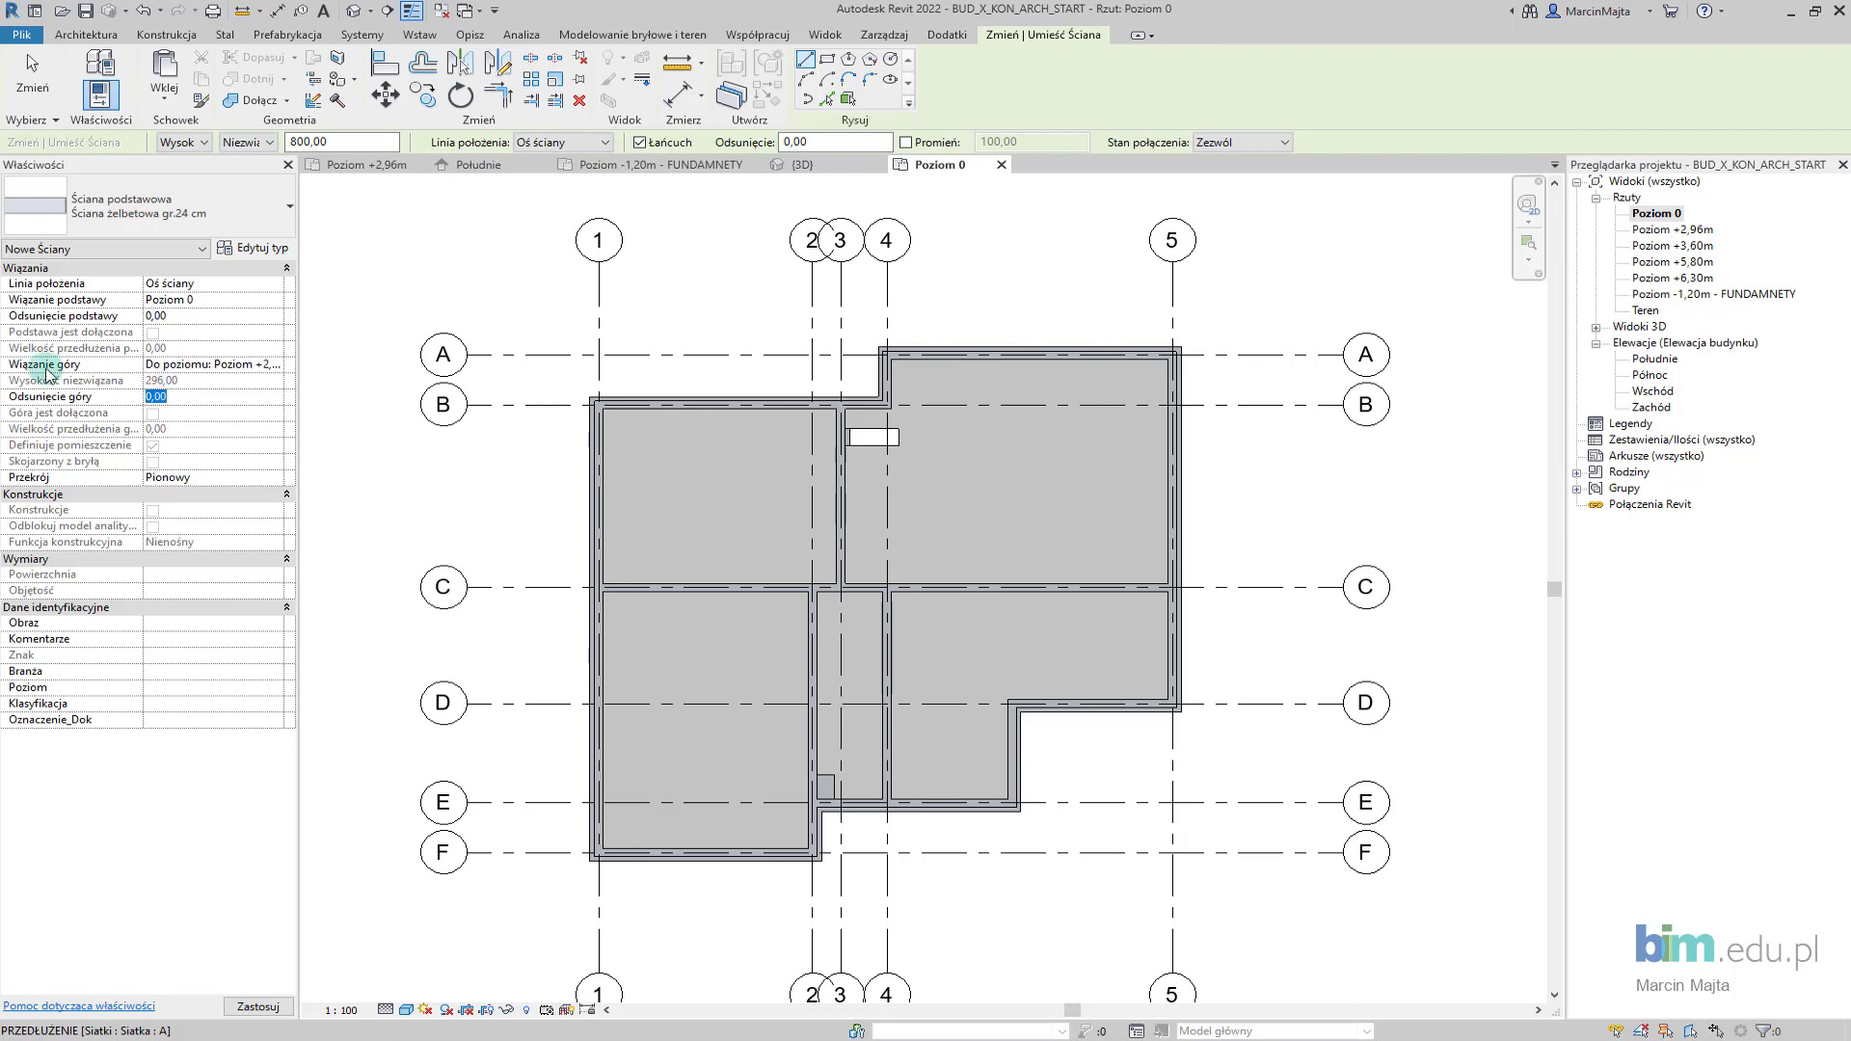
{"action": "mouse_move", "coordinate": [52, 396]}
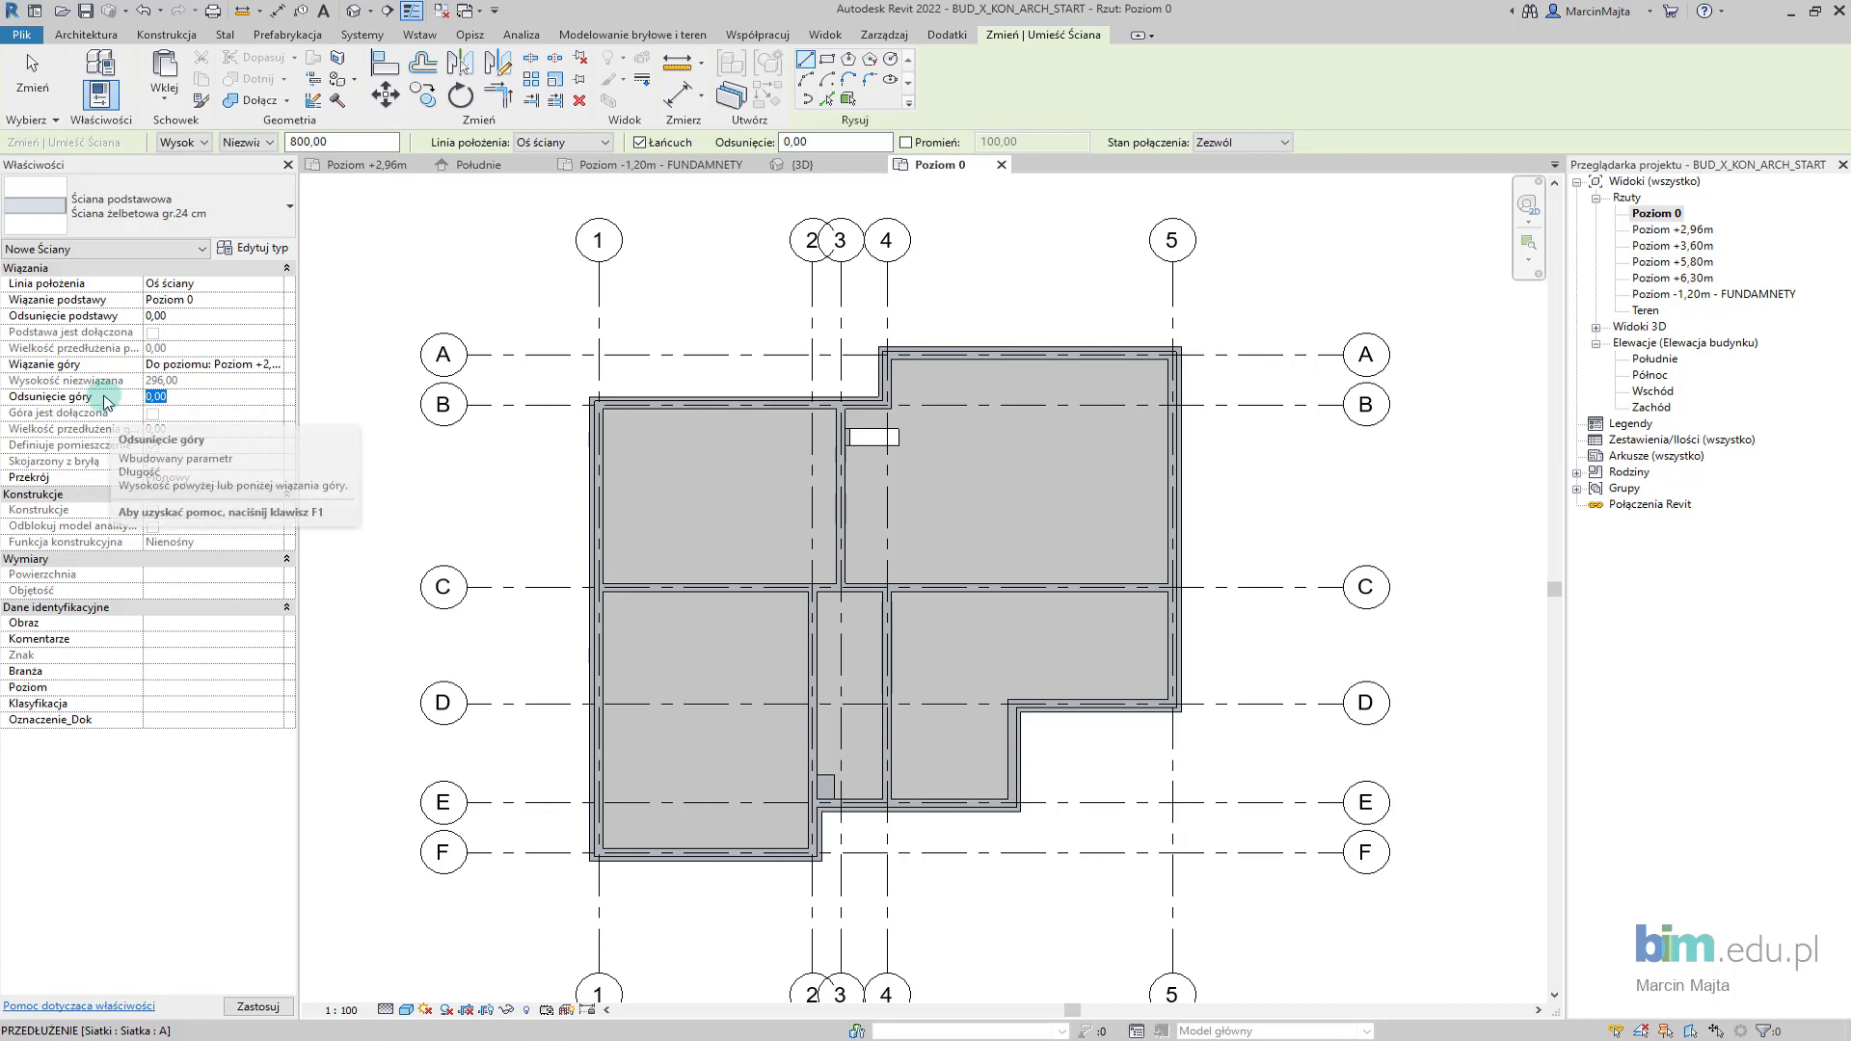
{"action": "type", "text": "-18"}
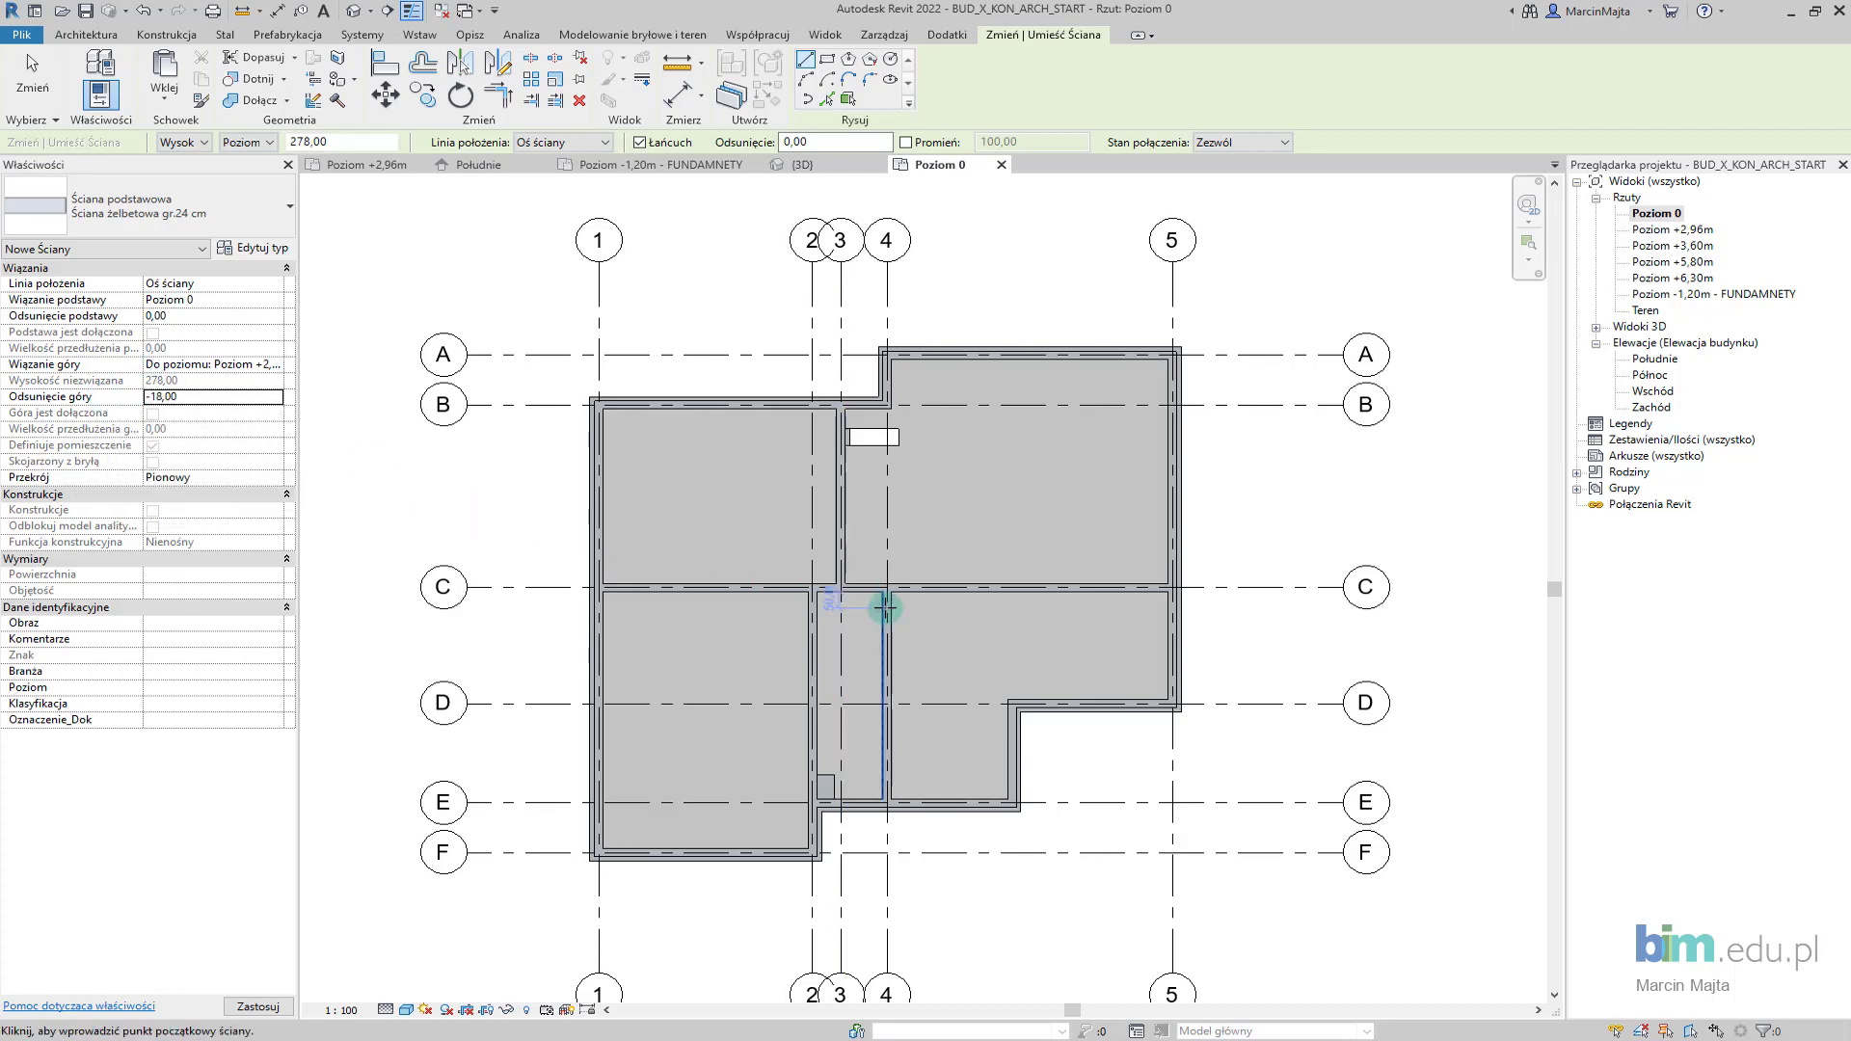
{"action": "scroll", "coordinate": [966, 601], "scroll_direction": "up", "scroll_amount": 3}
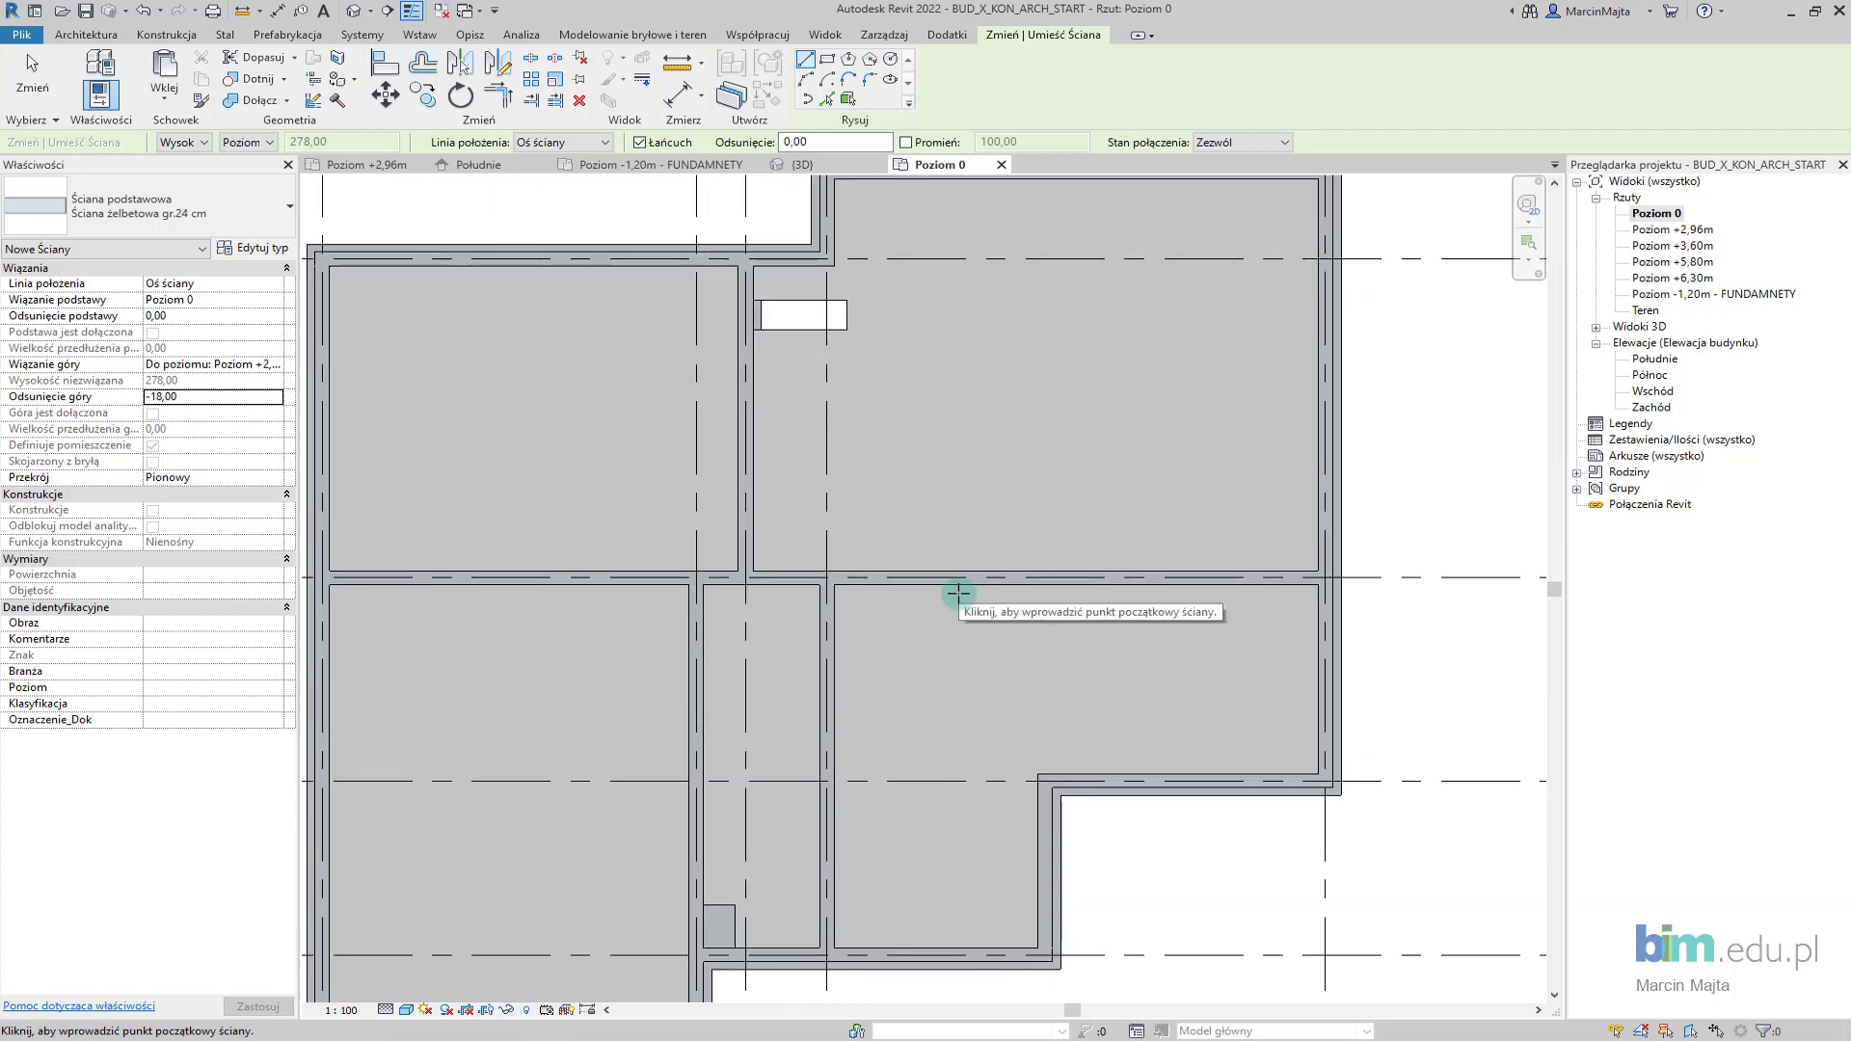
{"action": "scroll", "coordinate": [959, 593], "scroll_direction": "up", "scroll_amount": 1}
Draw a 200-long wall segment starting on grid line C
{"action": "left_click", "coordinate": [949, 576]}
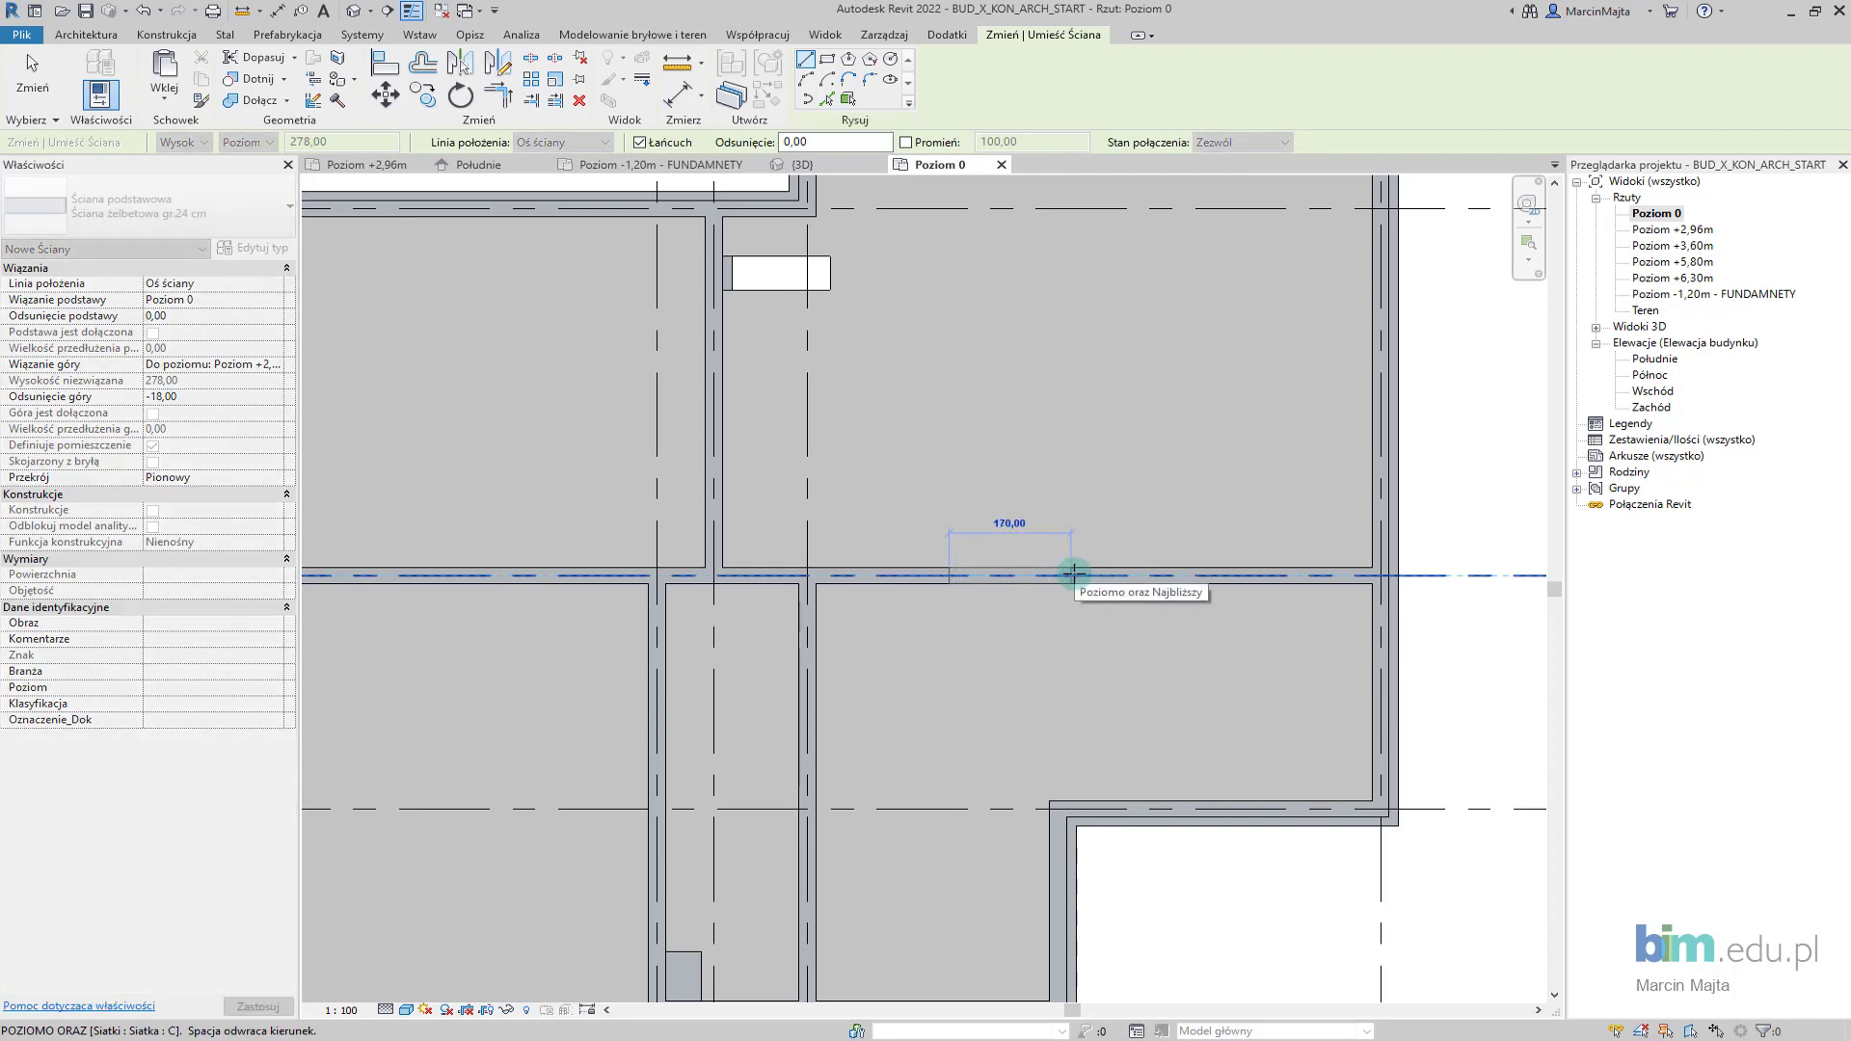
{"action": "type", "text": "200"}
{"action": "key", "text": "Return"}
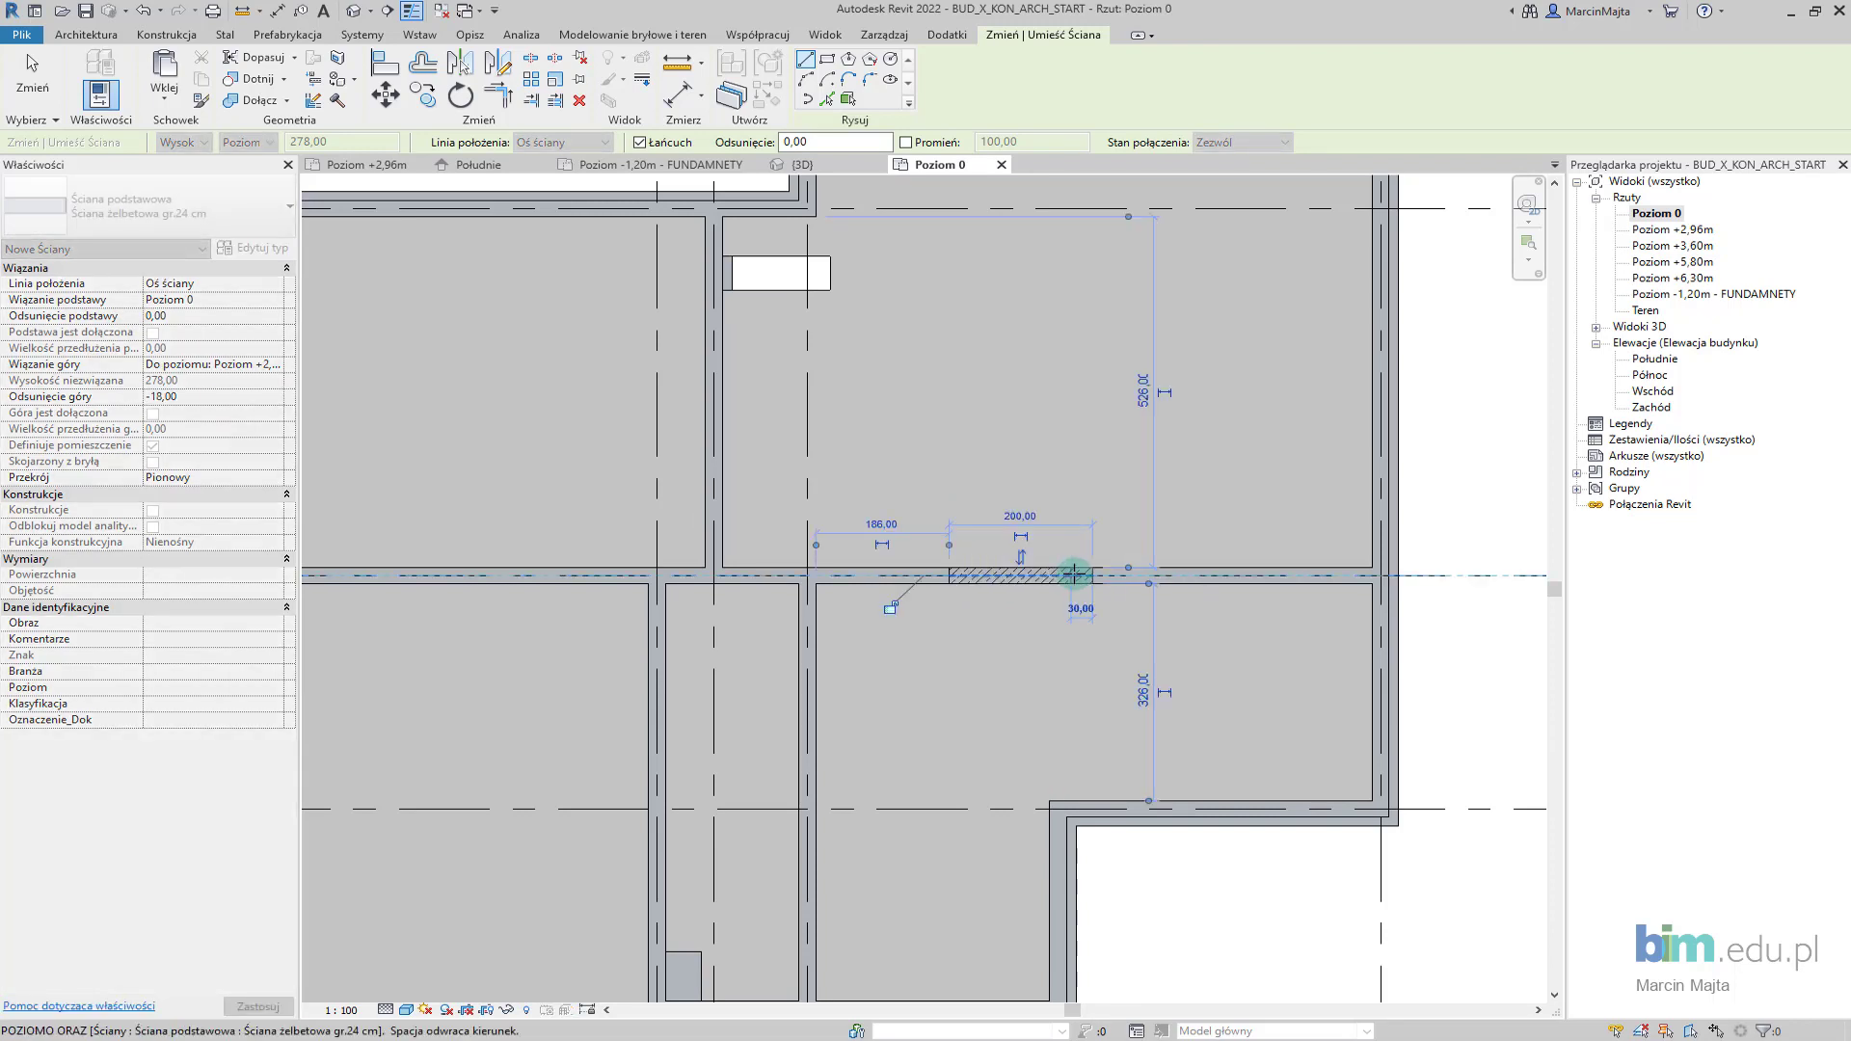
{"action": "key", "text": "Escape"}
{"action": "scroll", "coordinate": [992, 590], "scroll_direction": "up", "scroll_amount": 2}
{"action": "scroll", "coordinate": [930, 541], "scroll_direction": "up", "scroll_amount": 2}
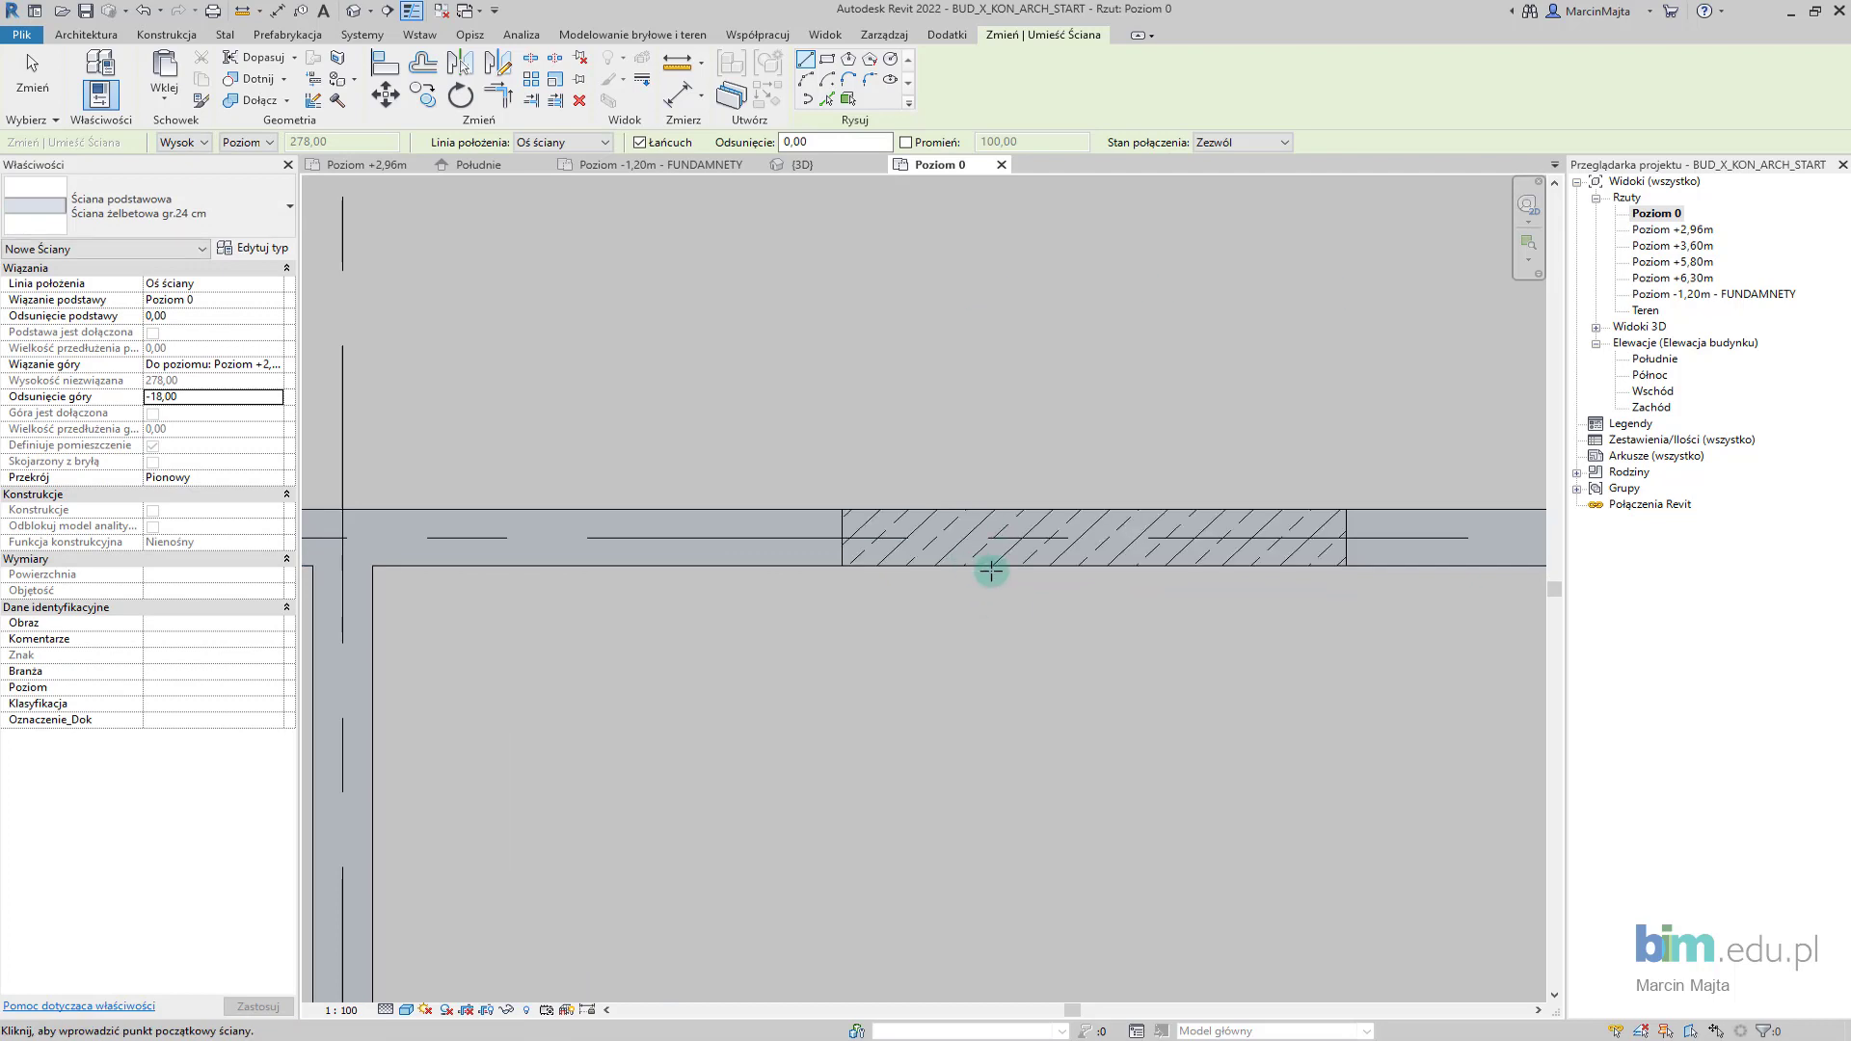
{"action": "scroll", "coordinate": [993, 570], "scroll_direction": "down", "scroll_amount": 2}
{"action": "scroll", "coordinate": [998, 567], "scroll_direction": "down", "scroll_amount": 2}
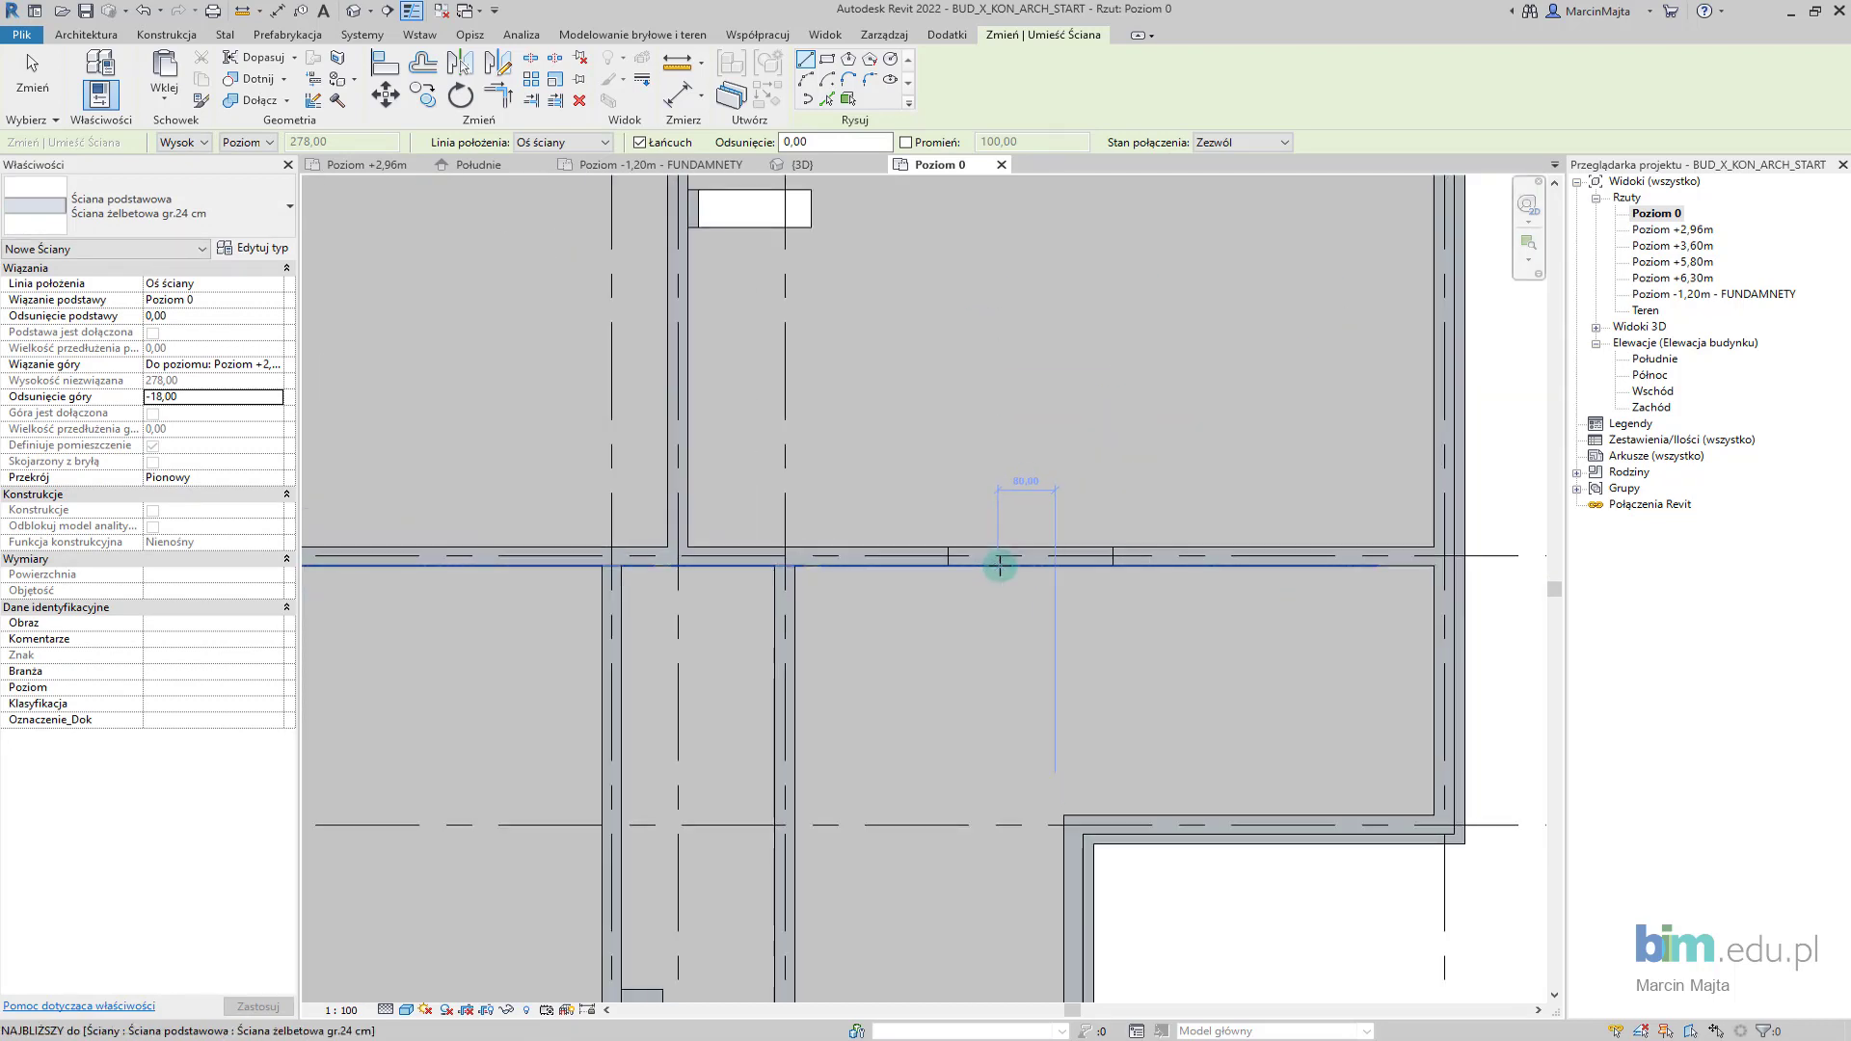
{"action": "scroll", "coordinate": [999, 566], "scroll_direction": "down", "scroll_amount": 2}
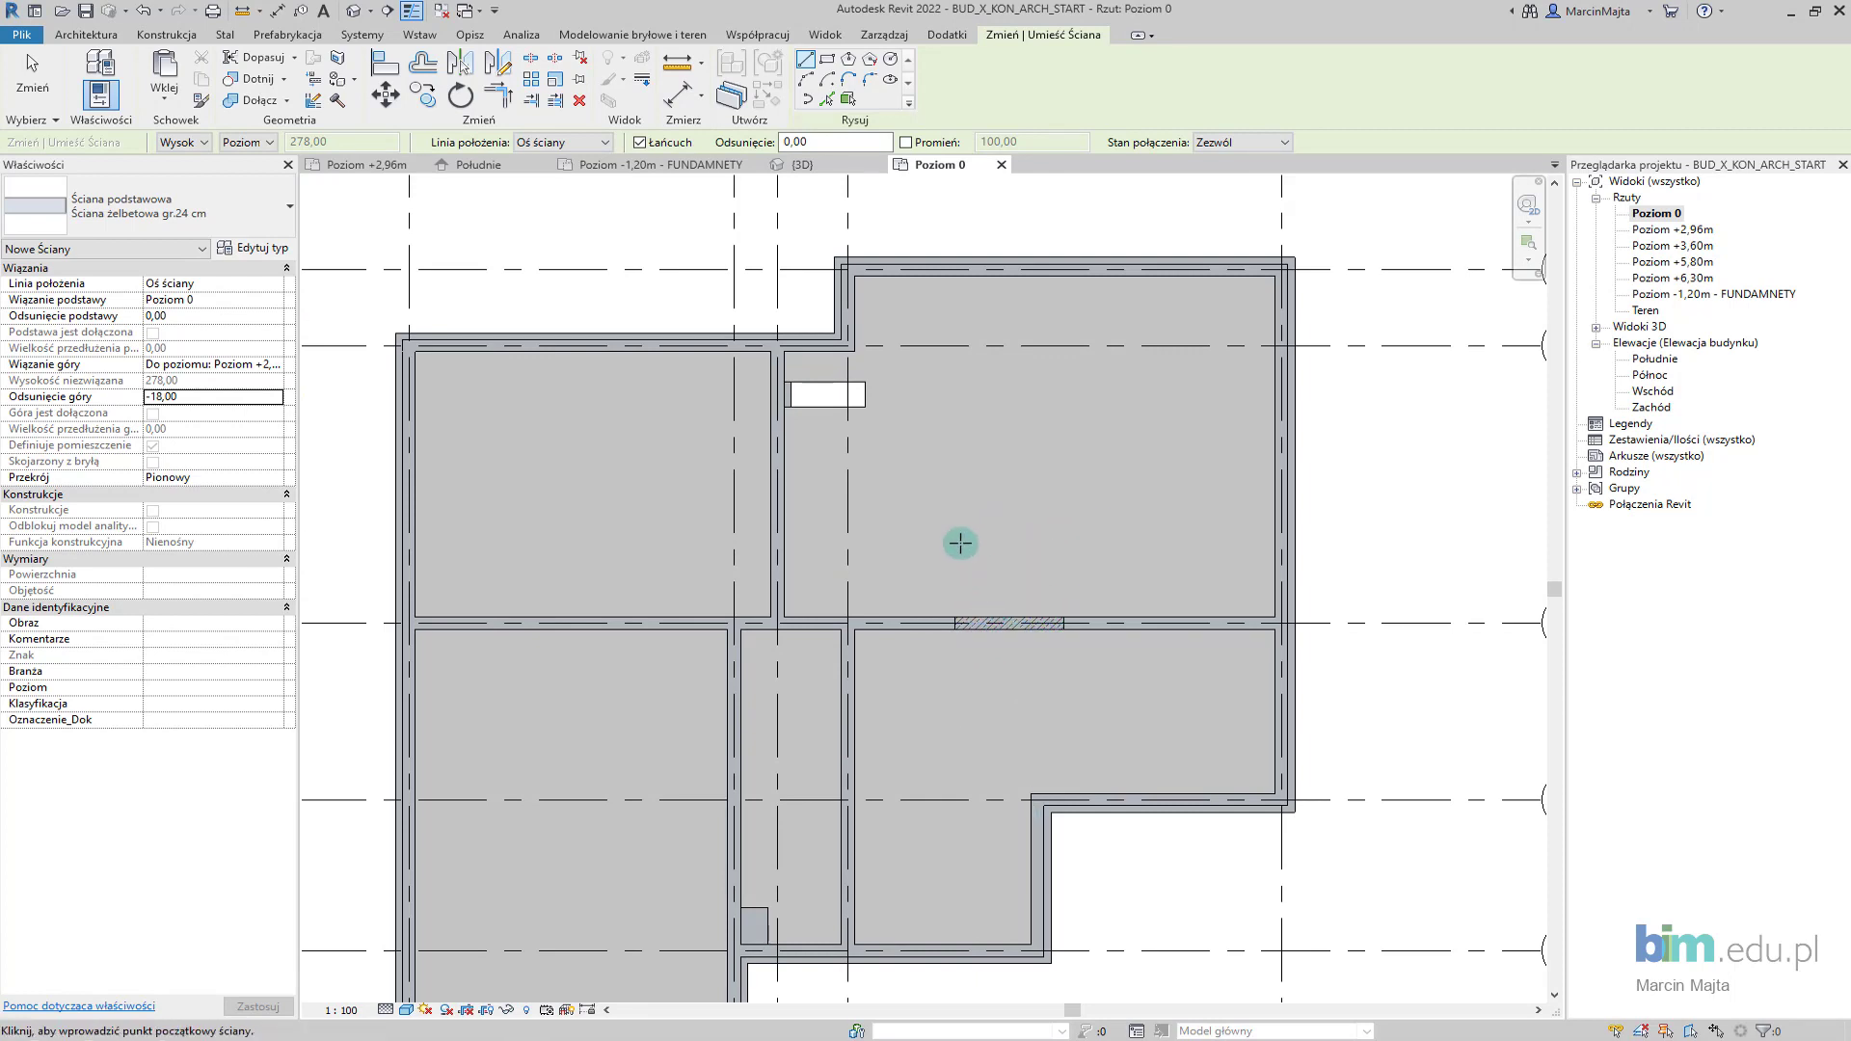
{"action": "middle_click_drag", "start_coordinate": [958, 541], "coordinate": [1005, 590]}
{"action": "scroll", "coordinate": [813, 375], "scroll_direction": "up", "scroll_amount": 3}
{"action": "scroll", "coordinate": [830, 384], "scroll_direction": "up", "scroll_amount": 2}
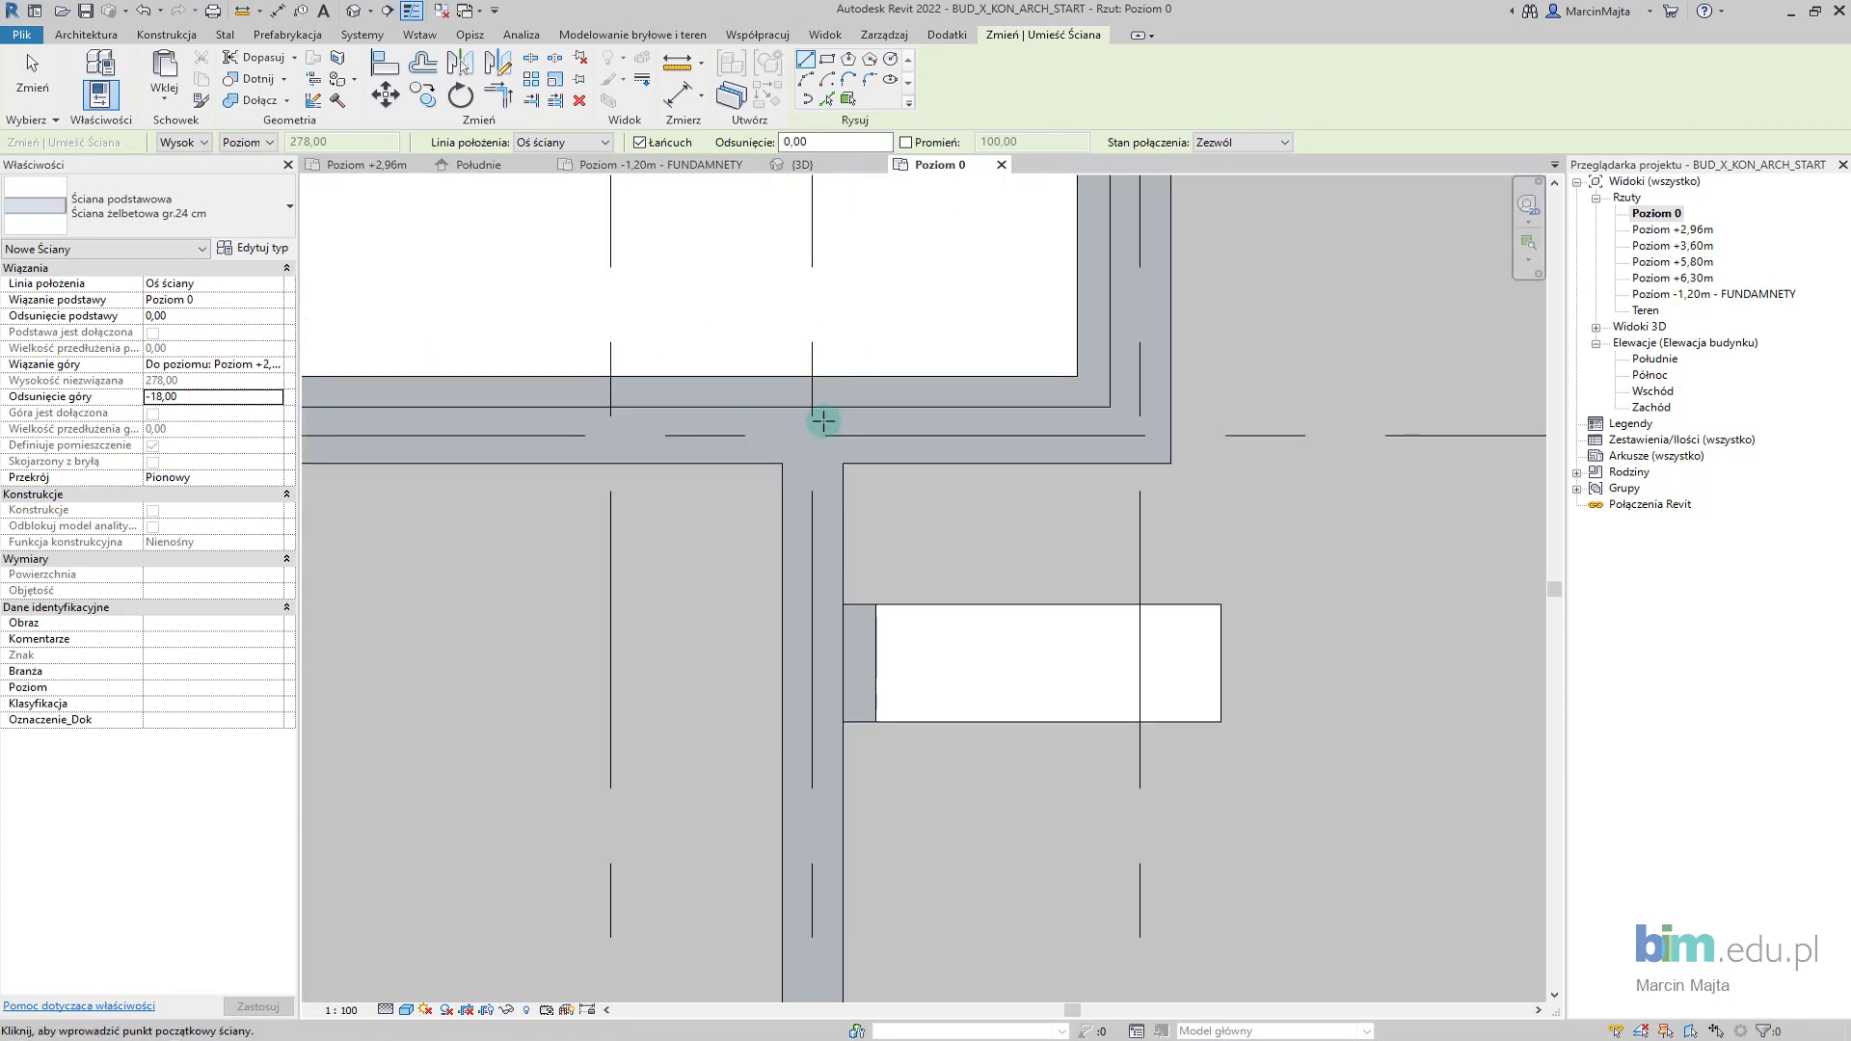
Draw the L-shaped wall: a horizontal leg between grid lines, then a vertical leg to the upper corner
{"action": "left_click", "coordinate": [812, 434]}
{"action": "left_click", "coordinate": [1138, 434]}
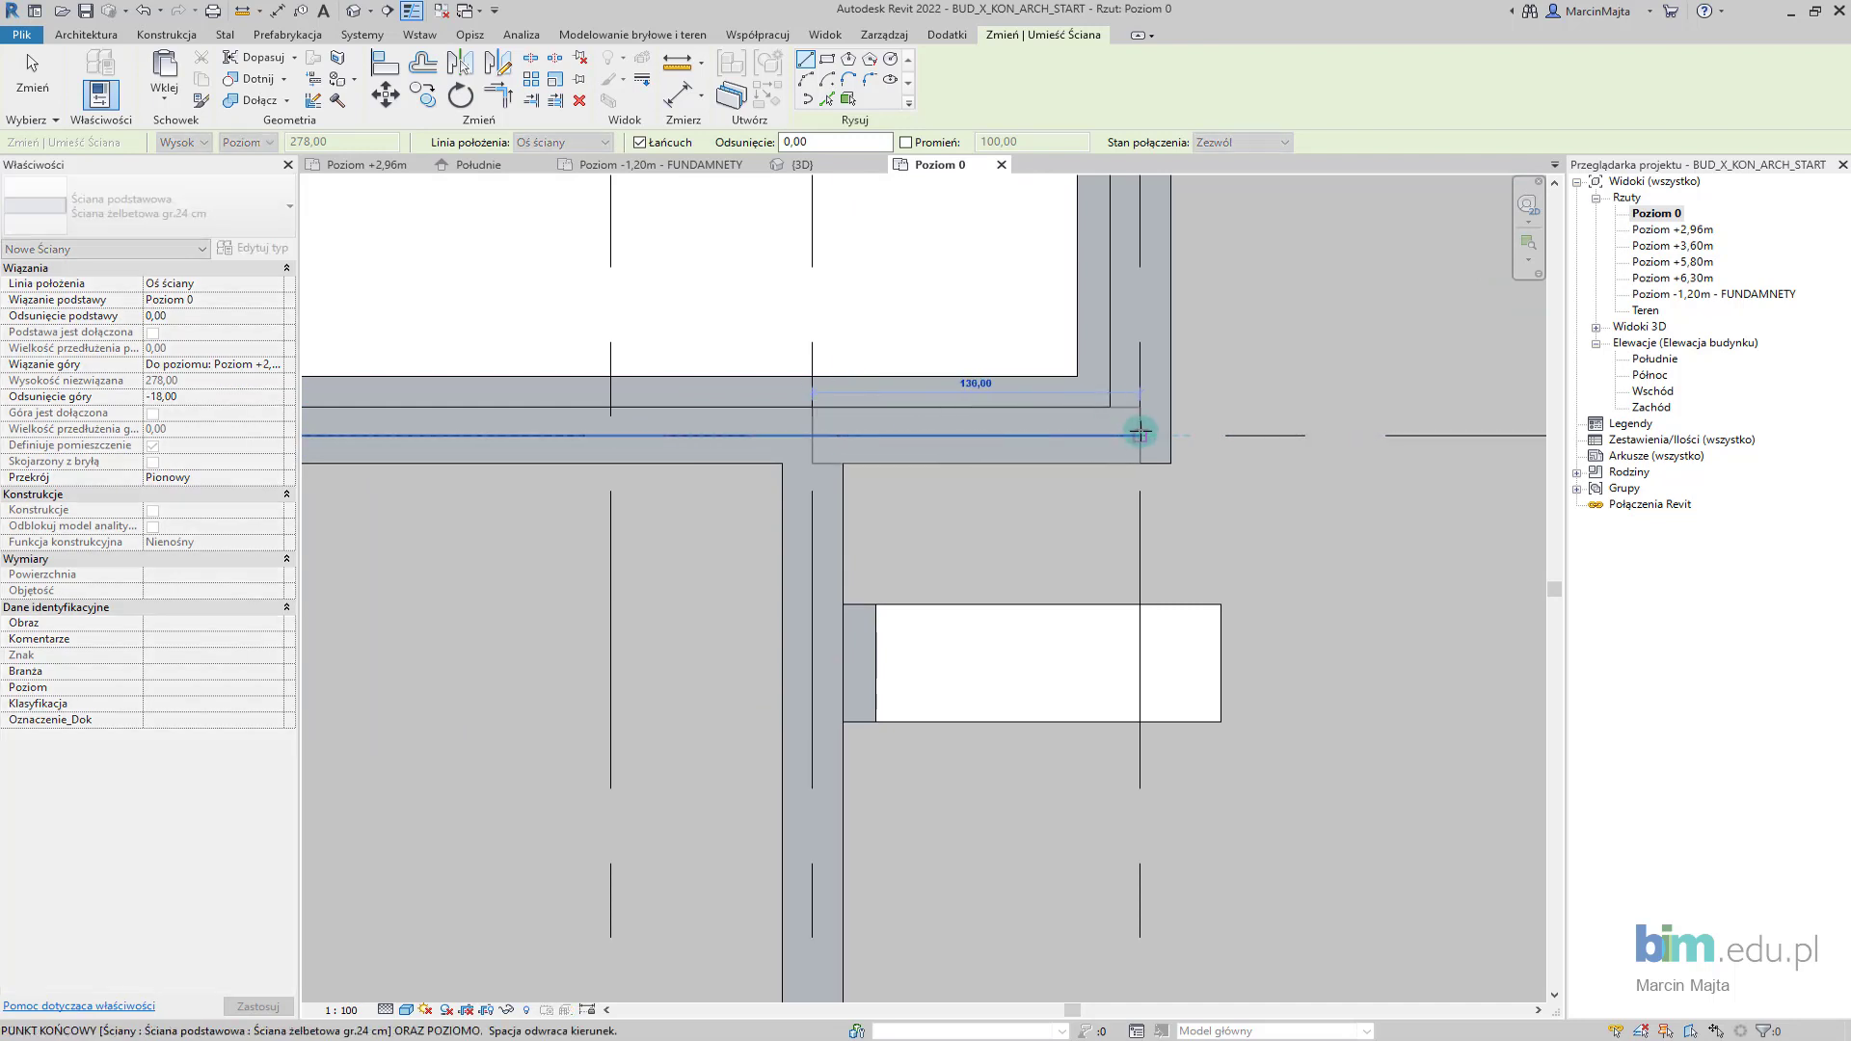
{"action": "scroll", "coordinate": [1136, 425], "scroll_direction": "down", "scroll_amount": 2}
{"action": "middle_click_drag", "start_coordinate": [1025, 282], "coordinate": [936, 525]}
{"action": "left_click", "coordinate": [1000, 479]}
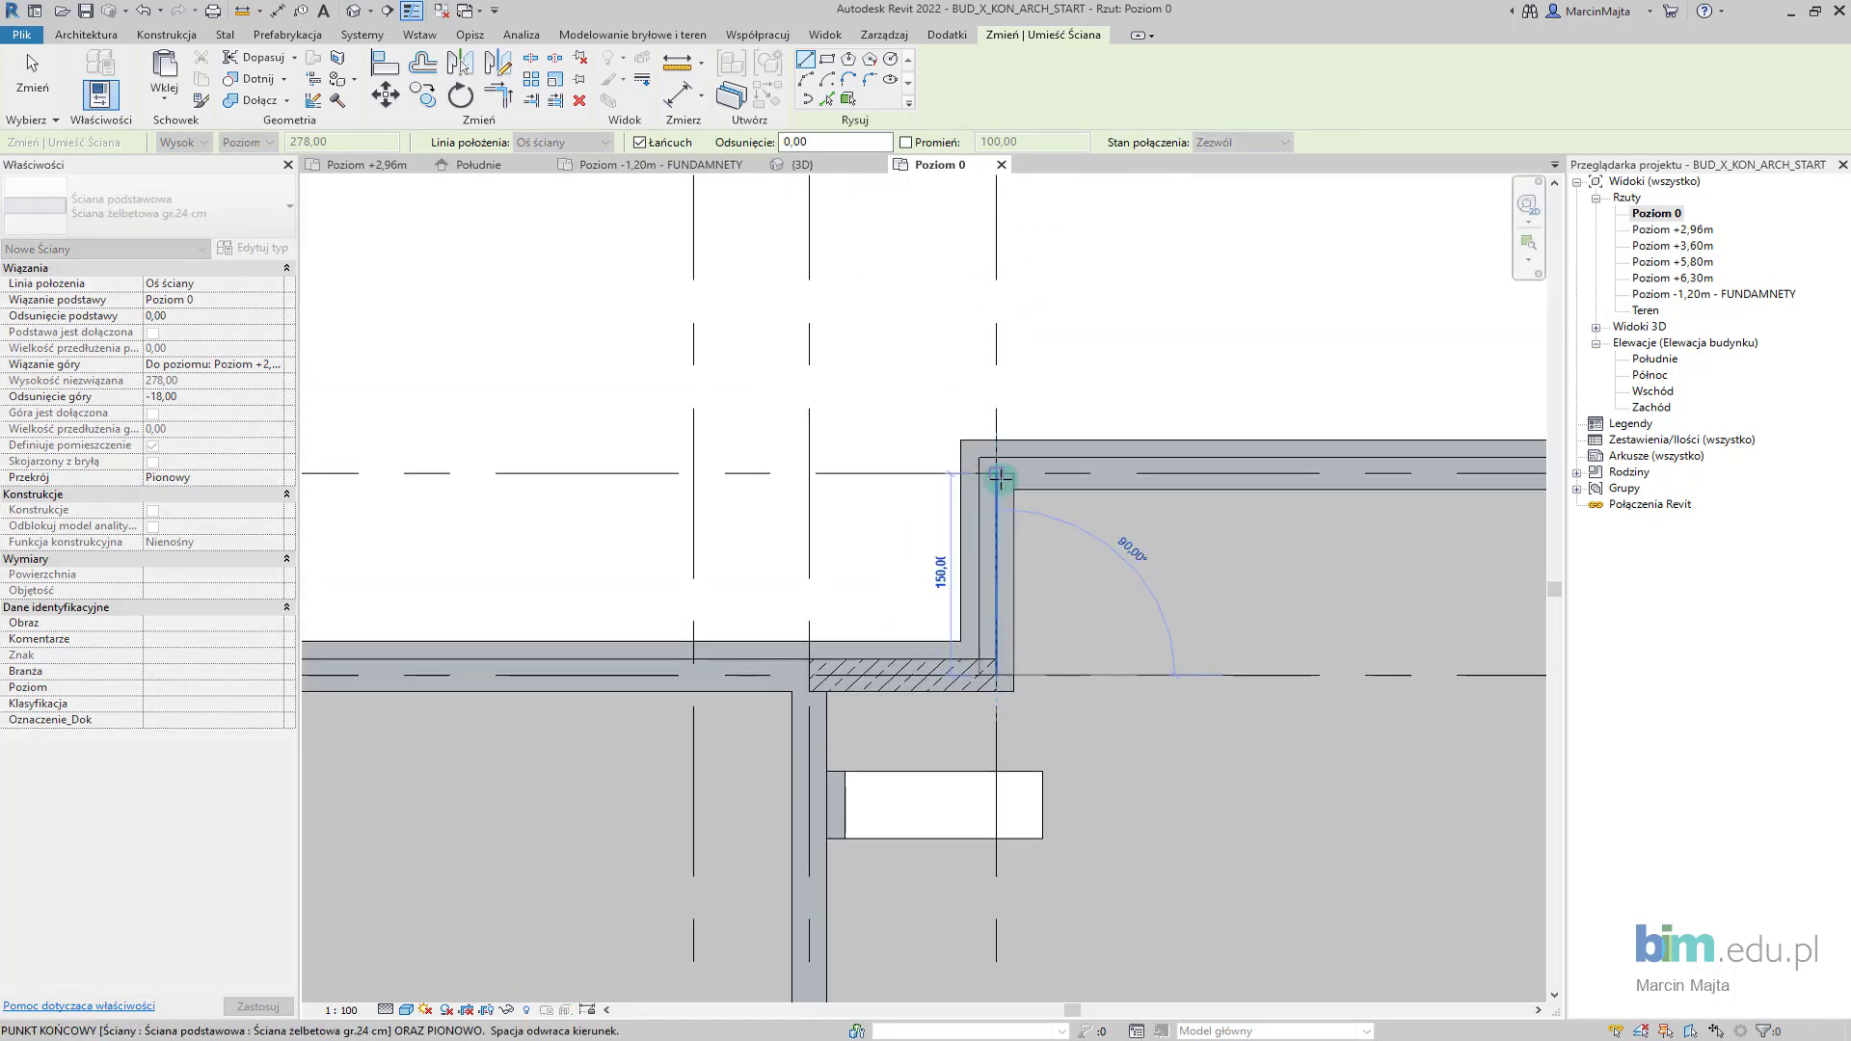
{"action": "key", "text": "Escape"}
{"action": "key", "text": "Escape"}
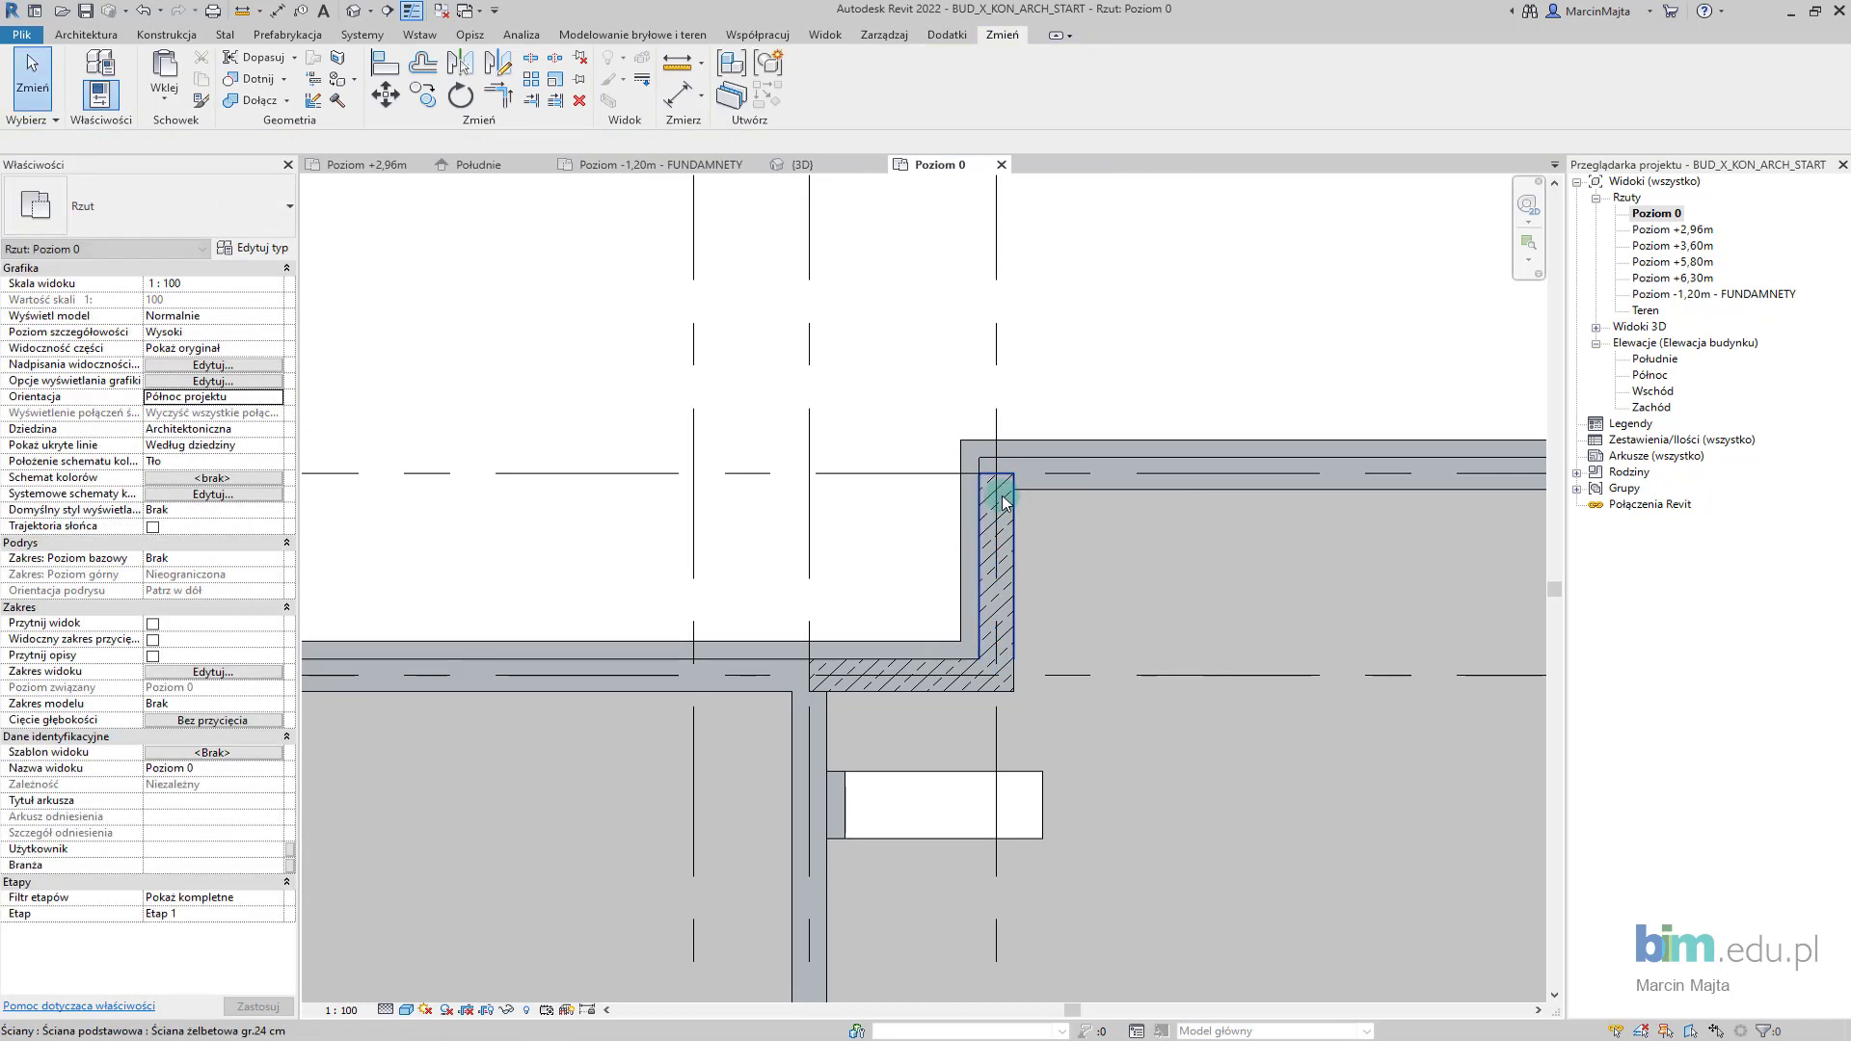
Stretch the vertical wall leg up to meet the upper wall
{"action": "left_click", "coordinate": [1002, 496]}
{"action": "scroll", "coordinate": [988, 472], "scroll_direction": "up", "scroll_amount": 2}
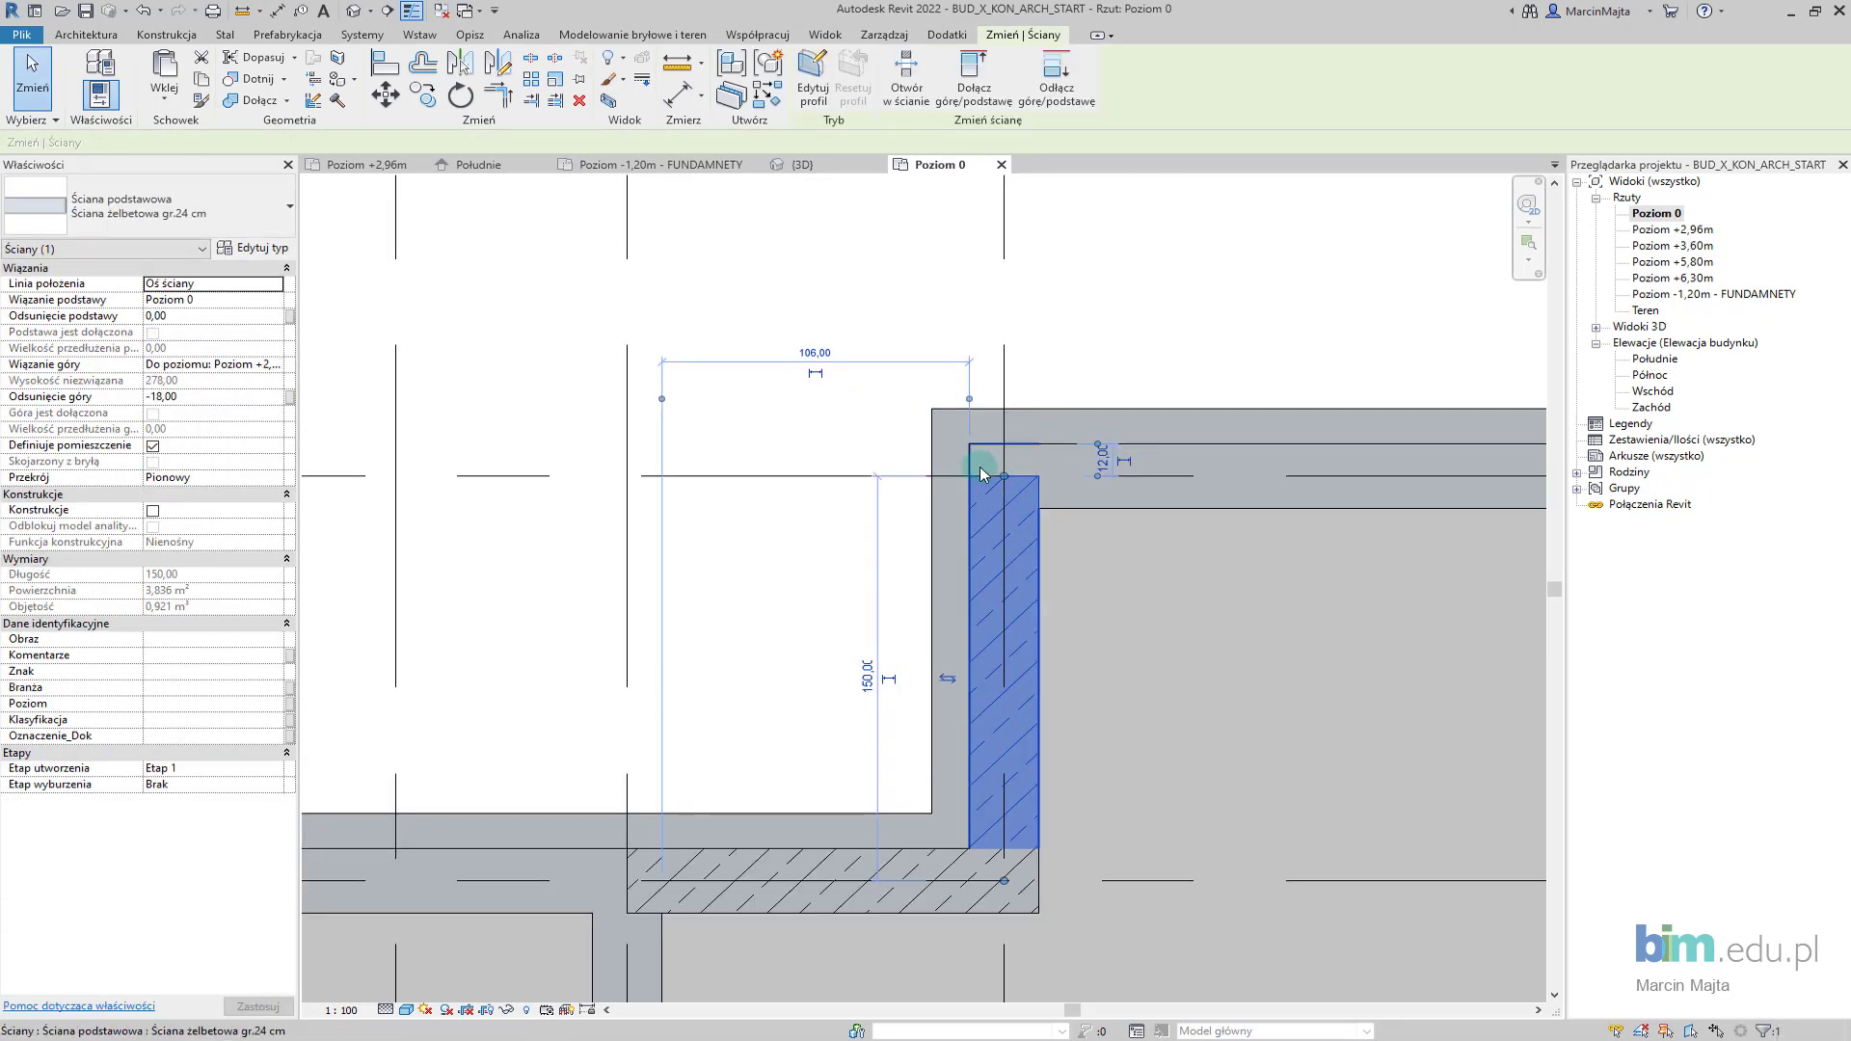
{"action": "left_click_drag", "start_coordinate": [982, 473], "coordinate": [993, 445]}
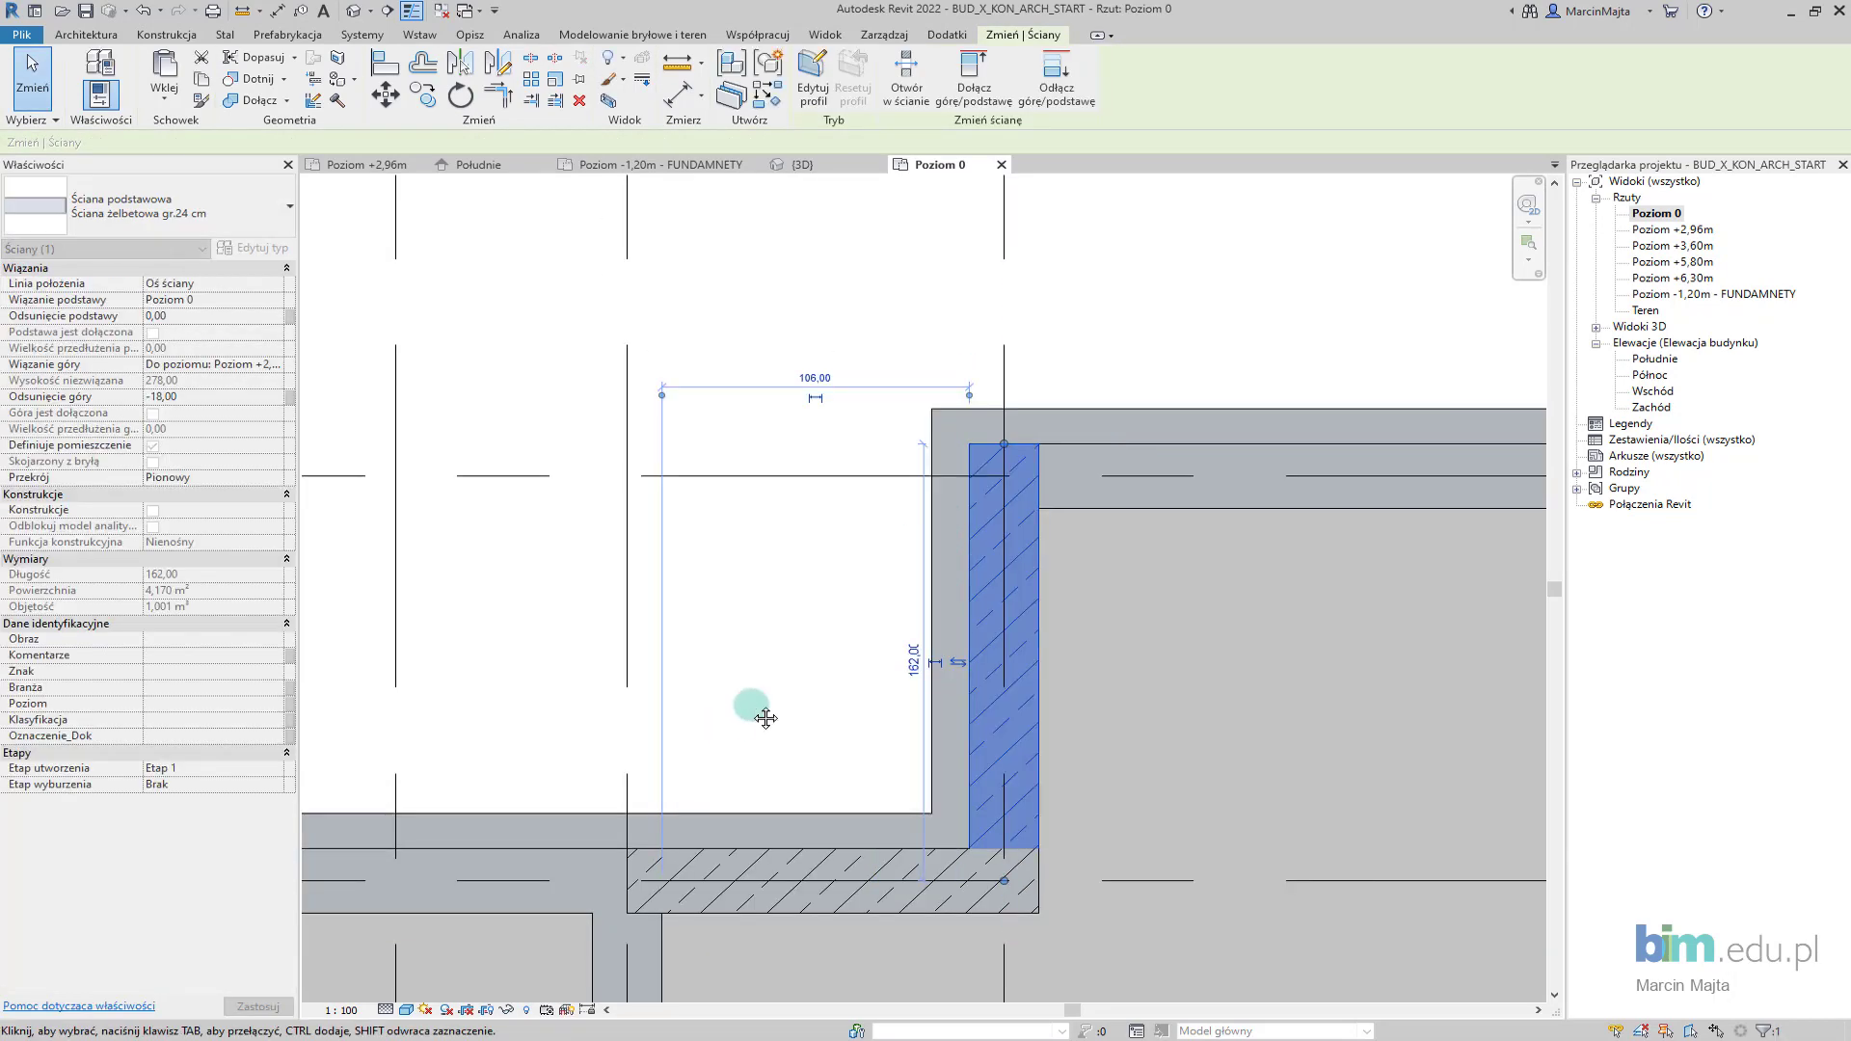
{"action": "middle_click_drag", "start_coordinate": [624, 929], "coordinate": [756, 743]}
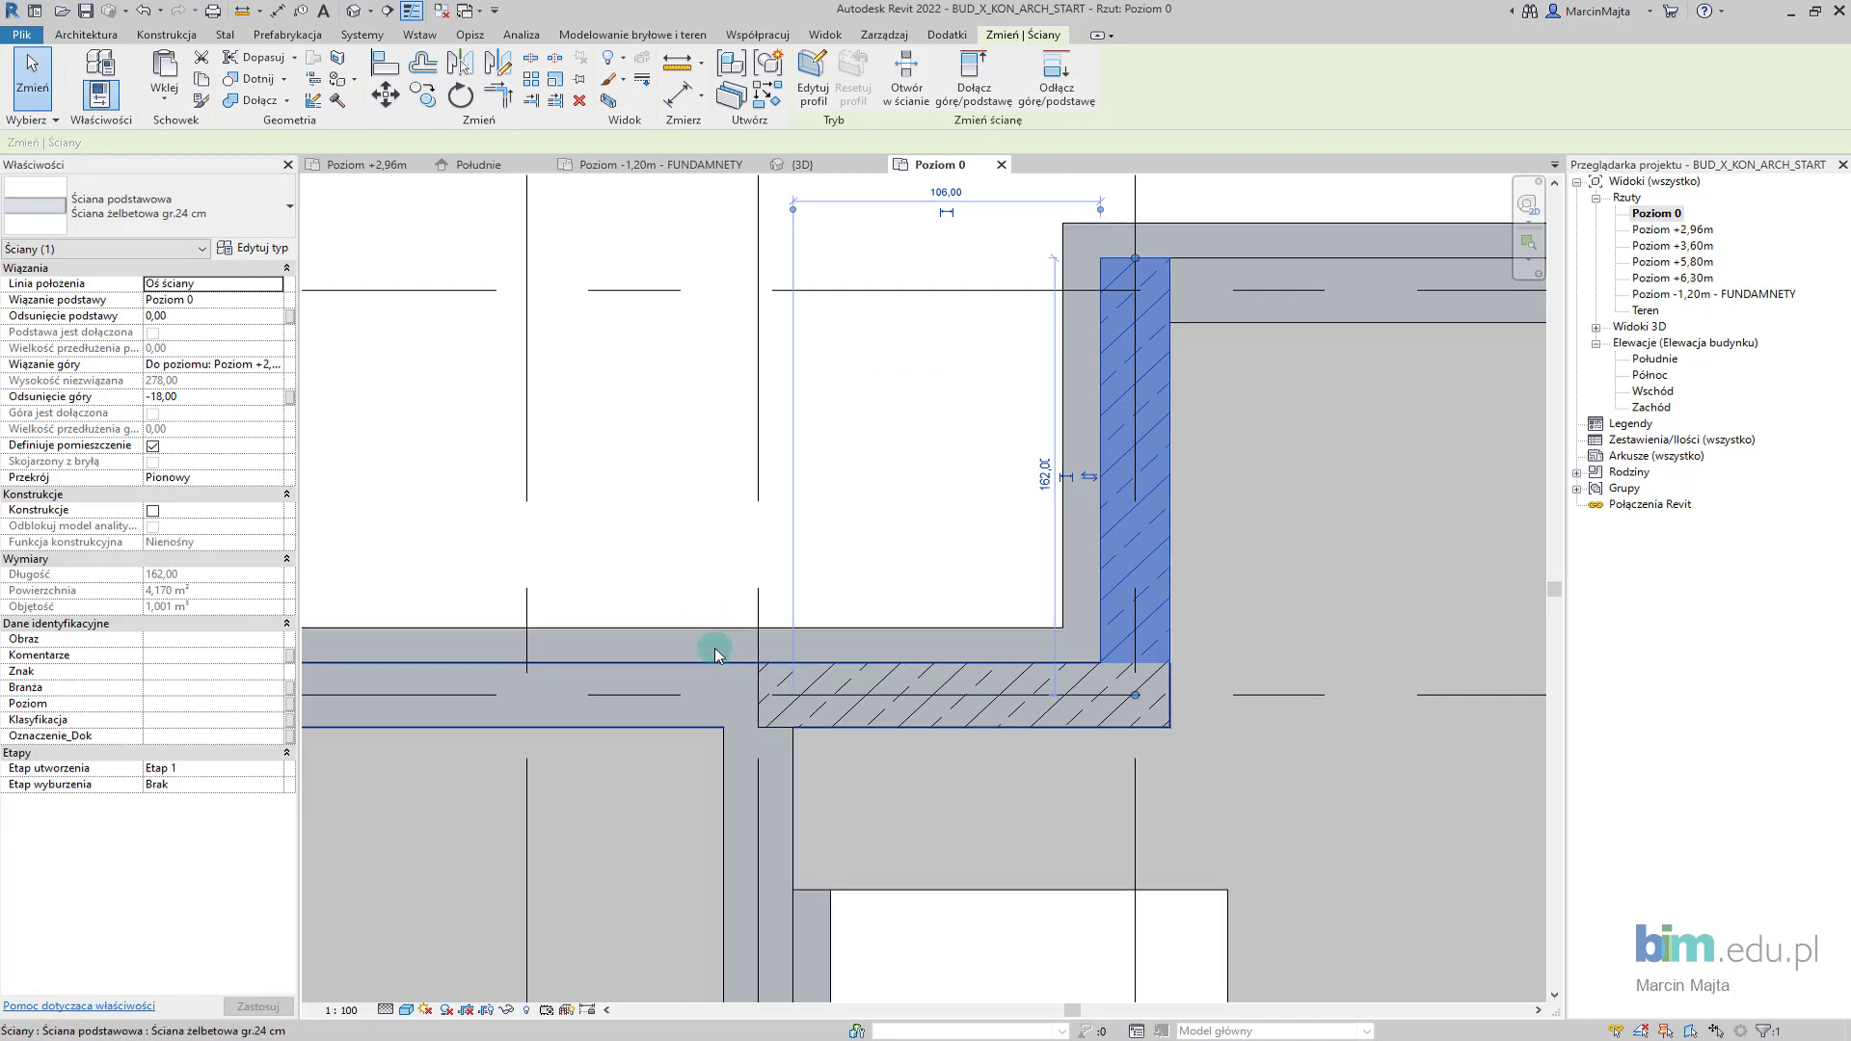
{"action": "left_click", "coordinate": [703, 605]}
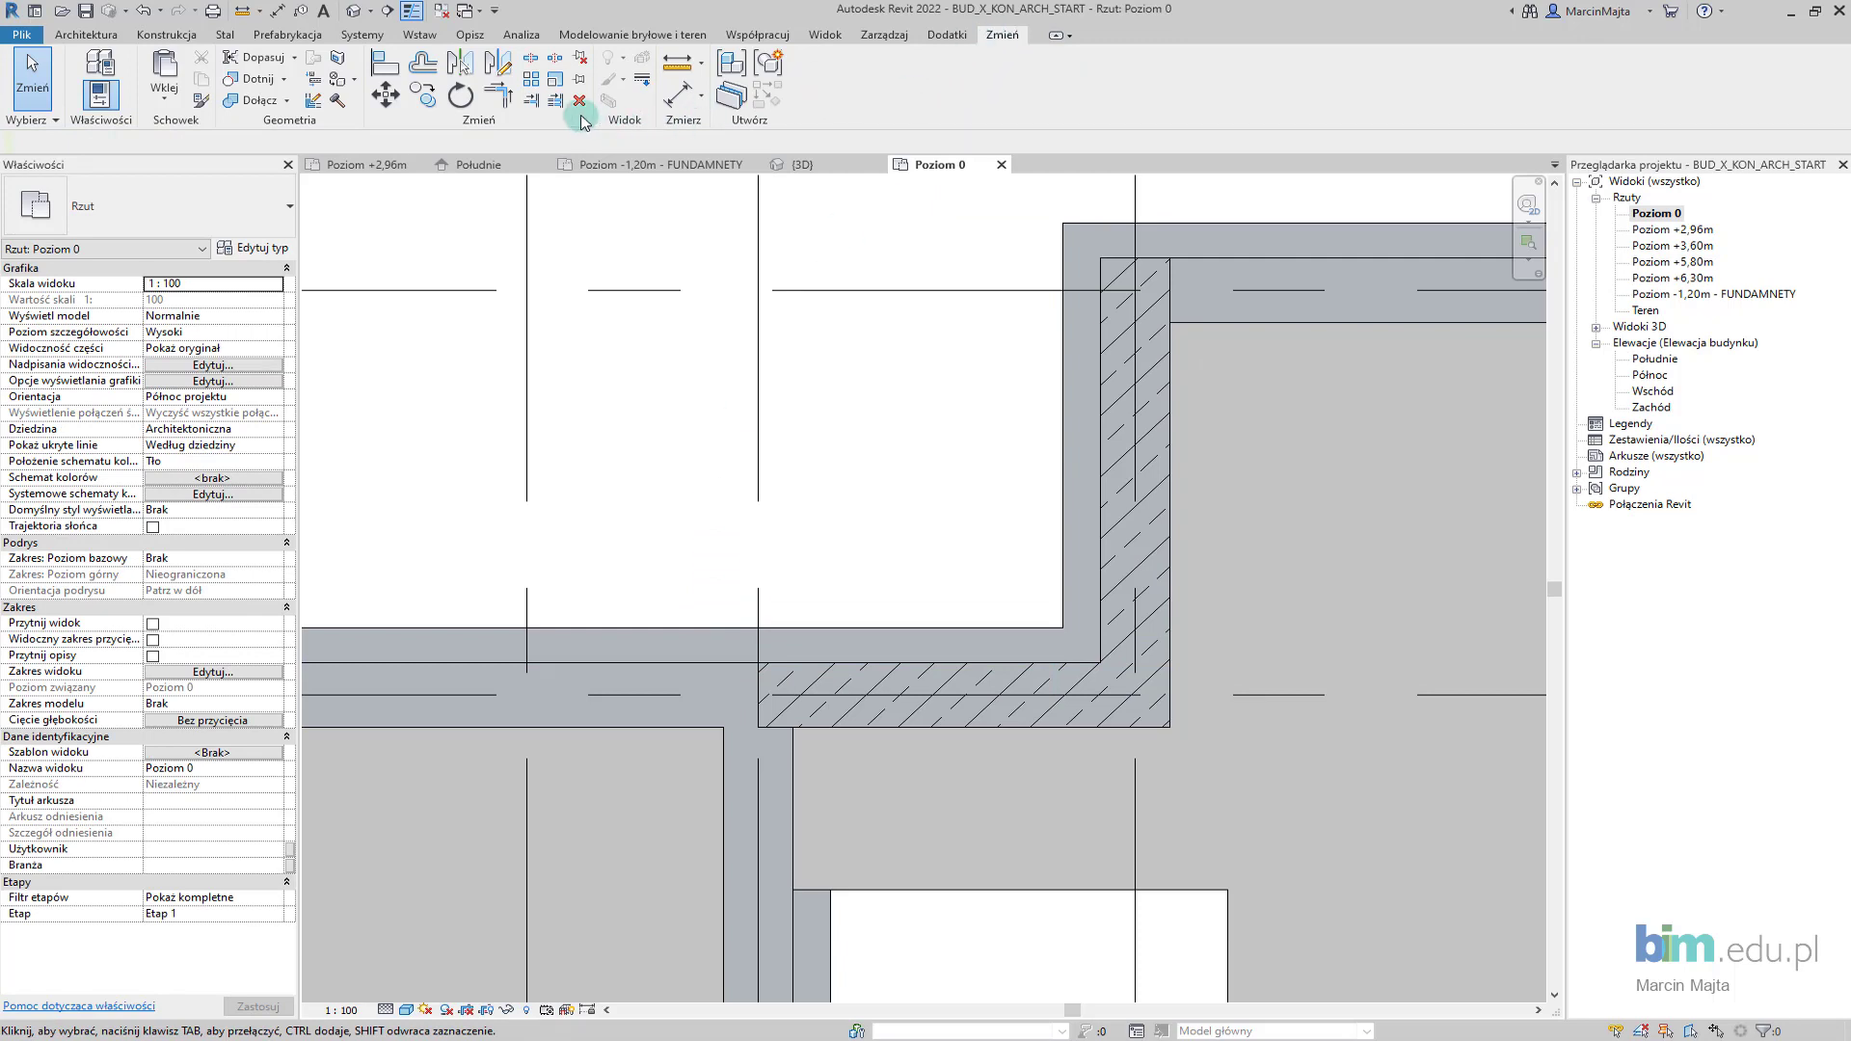
Extend the horizontal wall leg to the slab edge and view the result in 3D
{"action": "left_click", "coordinate": [529, 102]}
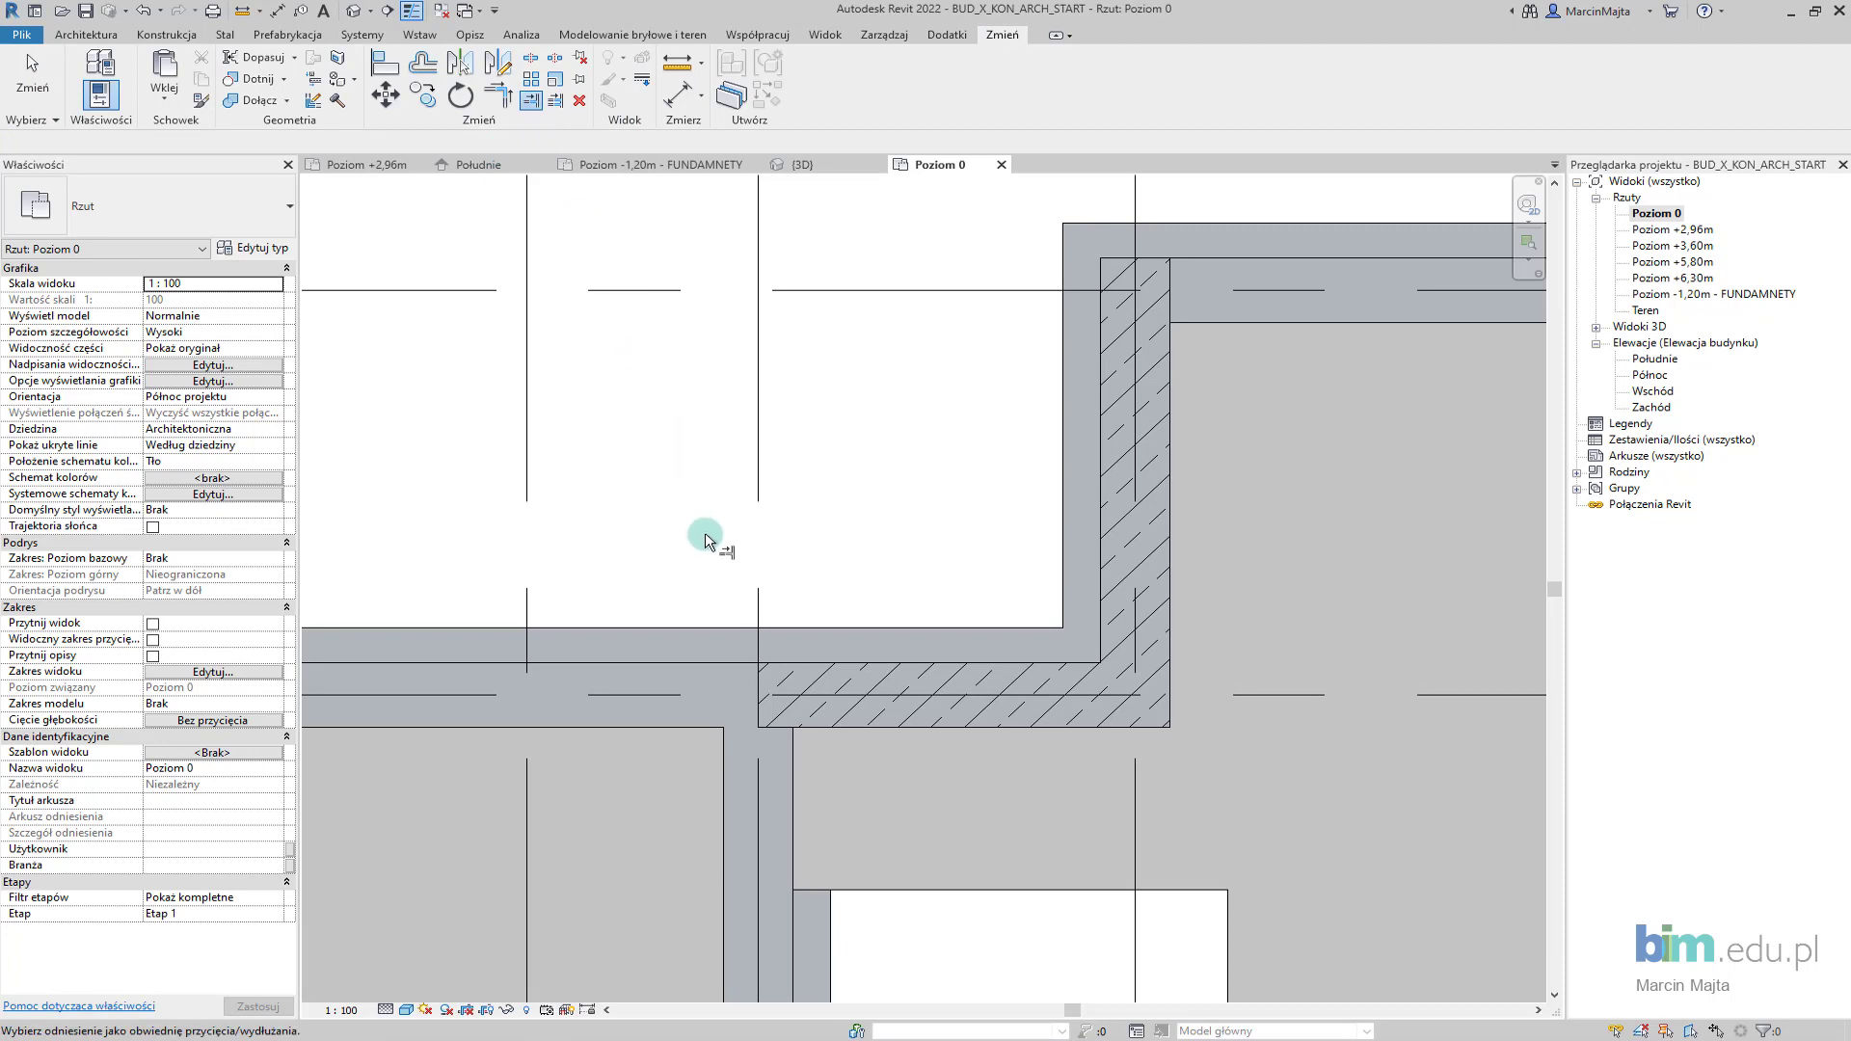
{"action": "left_click", "coordinate": [729, 772]}
{"action": "left_click", "coordinate": [829, 725]}
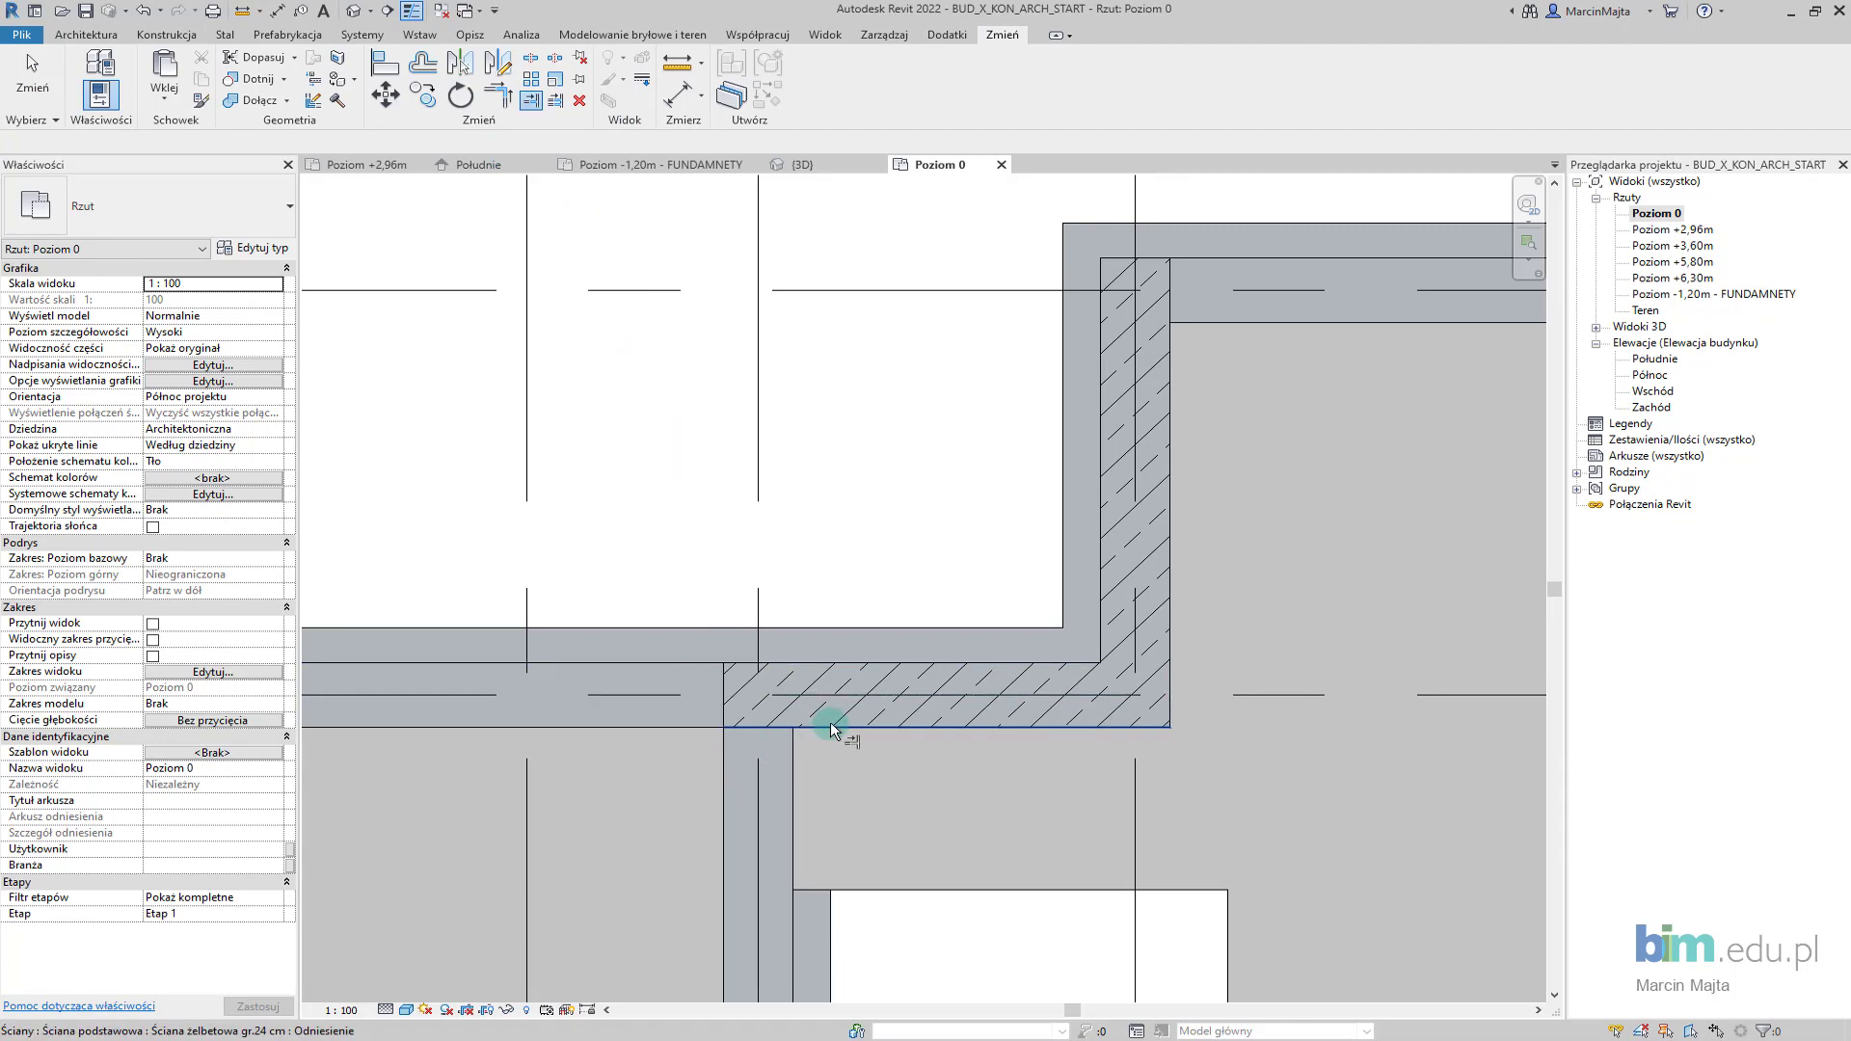
{"action": "key", "text": "Escape"}
{"action": "left_click", "coordinate": [810, 164]}
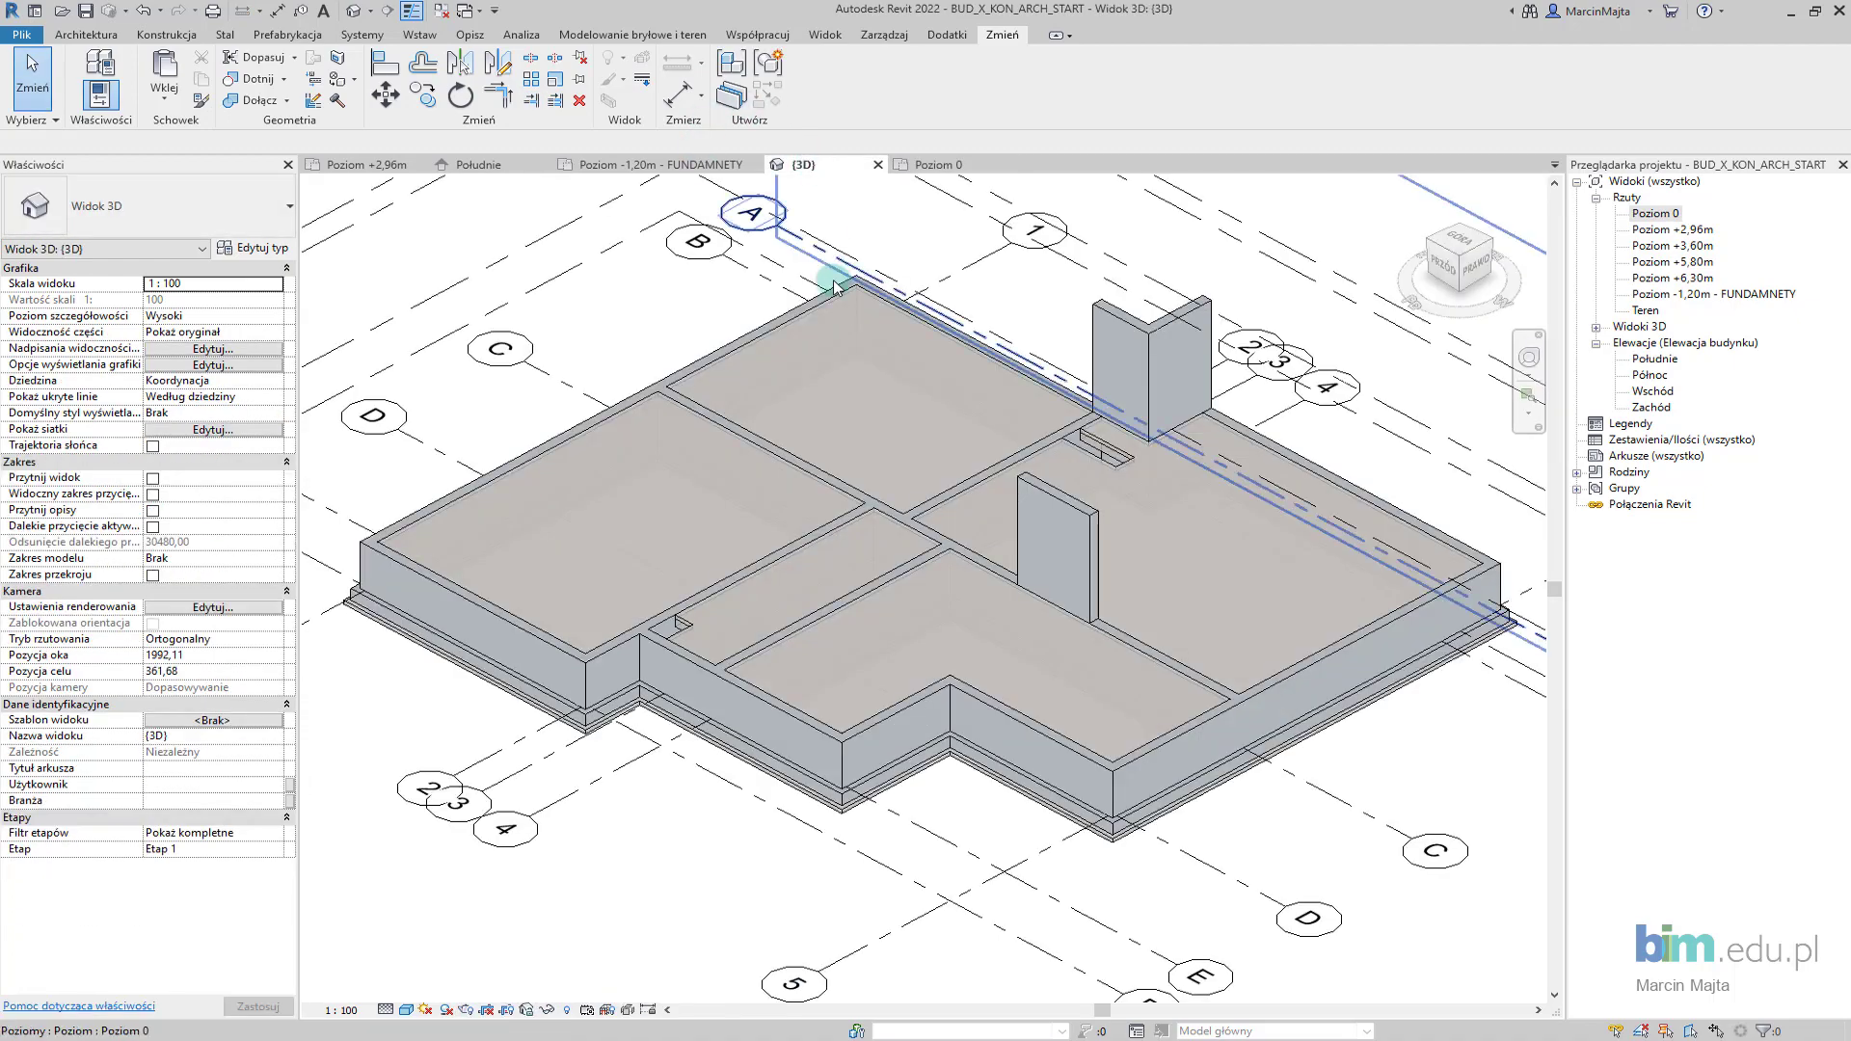
Orbit the 3D view and check the new wall's top elevation of 278,00 with a spot elevation
{"action": "mouse_move", "coordinate": [795, 663]}
{"action": "middle_mouse_down", "text": "shift"}
{"action": "mouse_move", "coordinate": [891, 675]}
{"action": "mouse_move", "coordinate": [848, 650]}
{"action": "mouse_move", "coordinate": [925, 617]}
{"action": "middle_mouse_up", "text": "shift"}
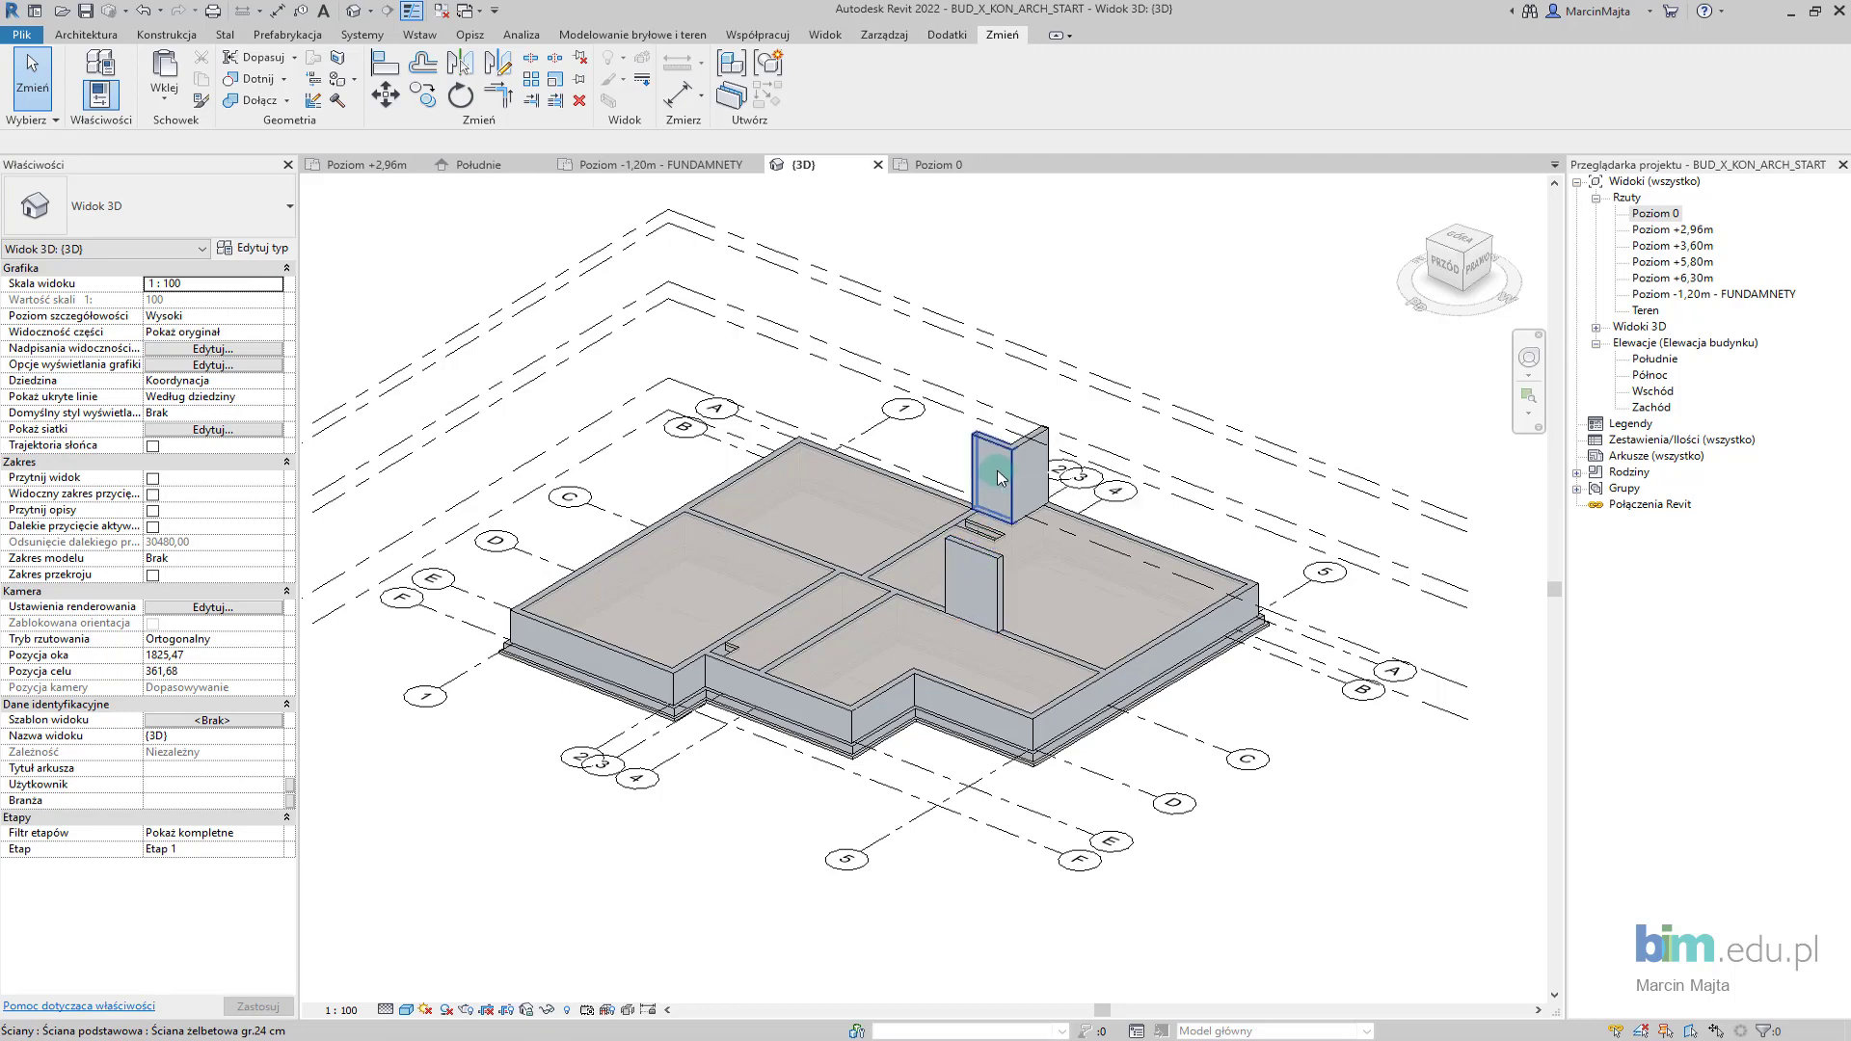
{"action": "scroll", "coordinate": [1000, 477], "scroll_direction": "up", "scroll_amount": 2}
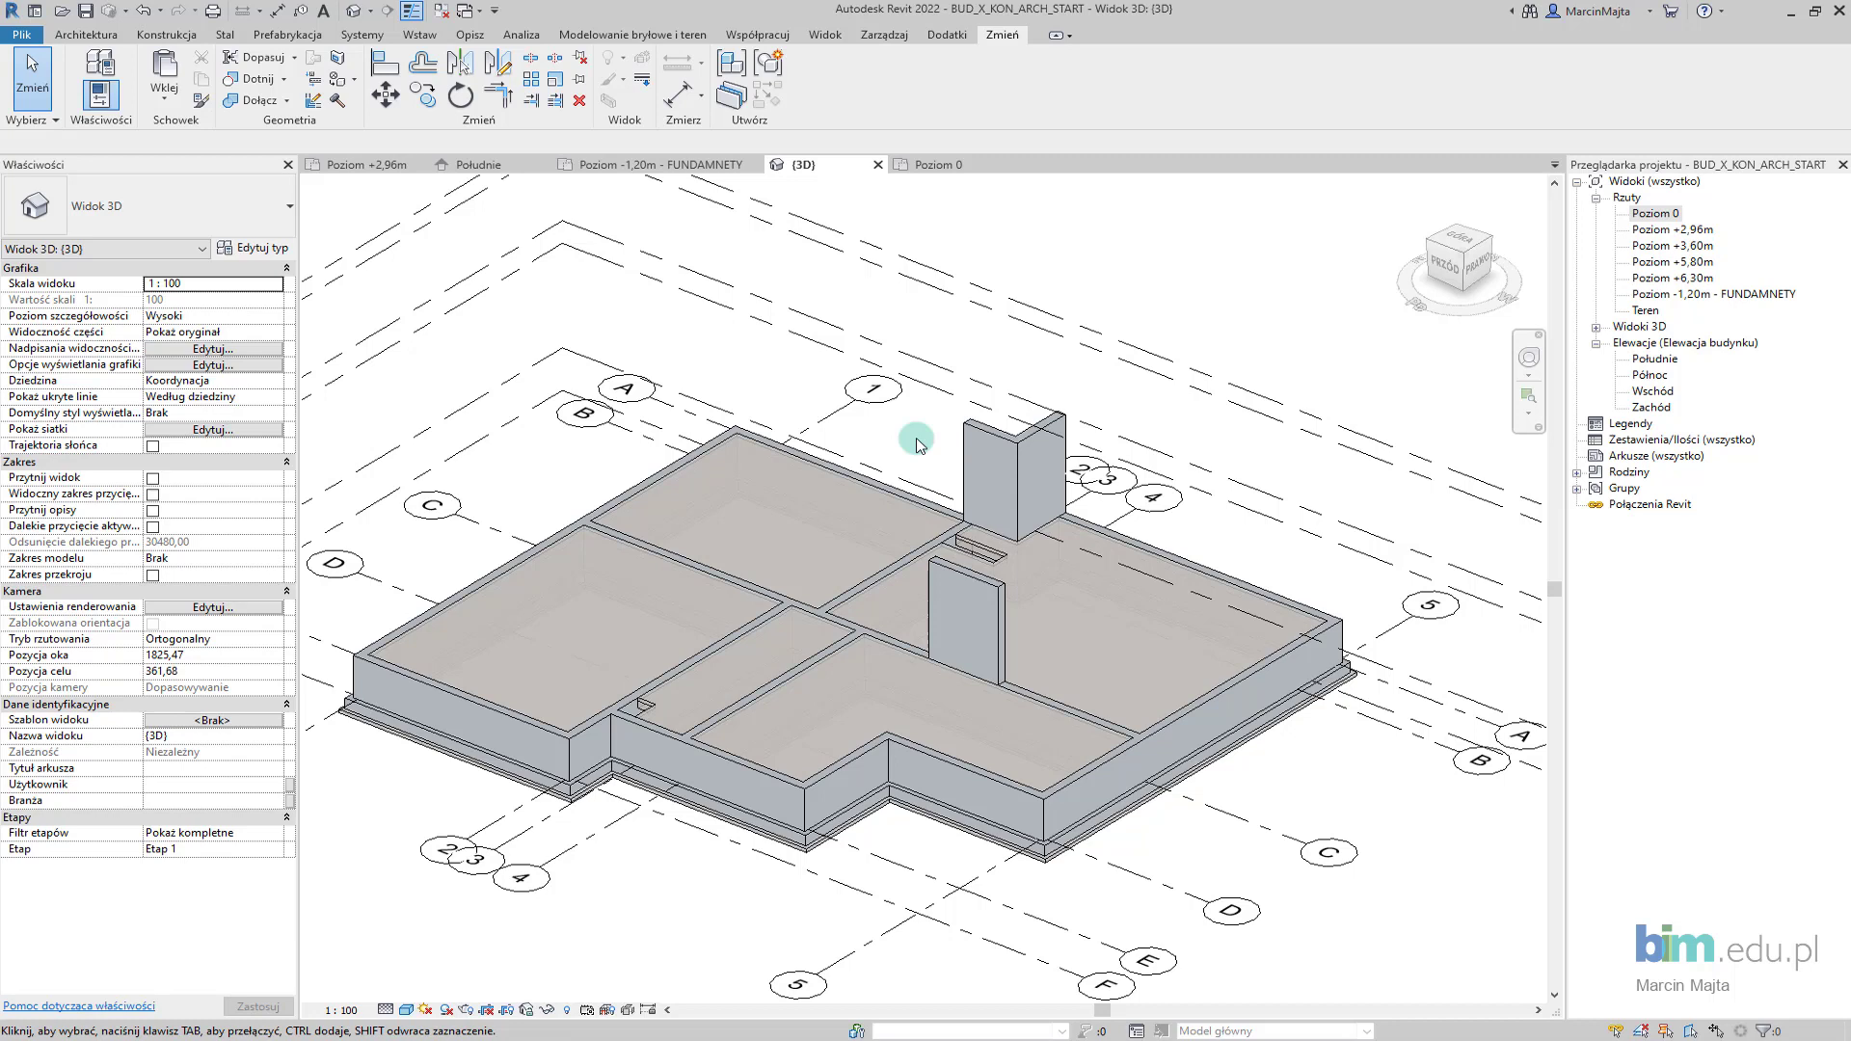
{"action": "key", "text": "e"}
{"action": "key", "text": "l"}
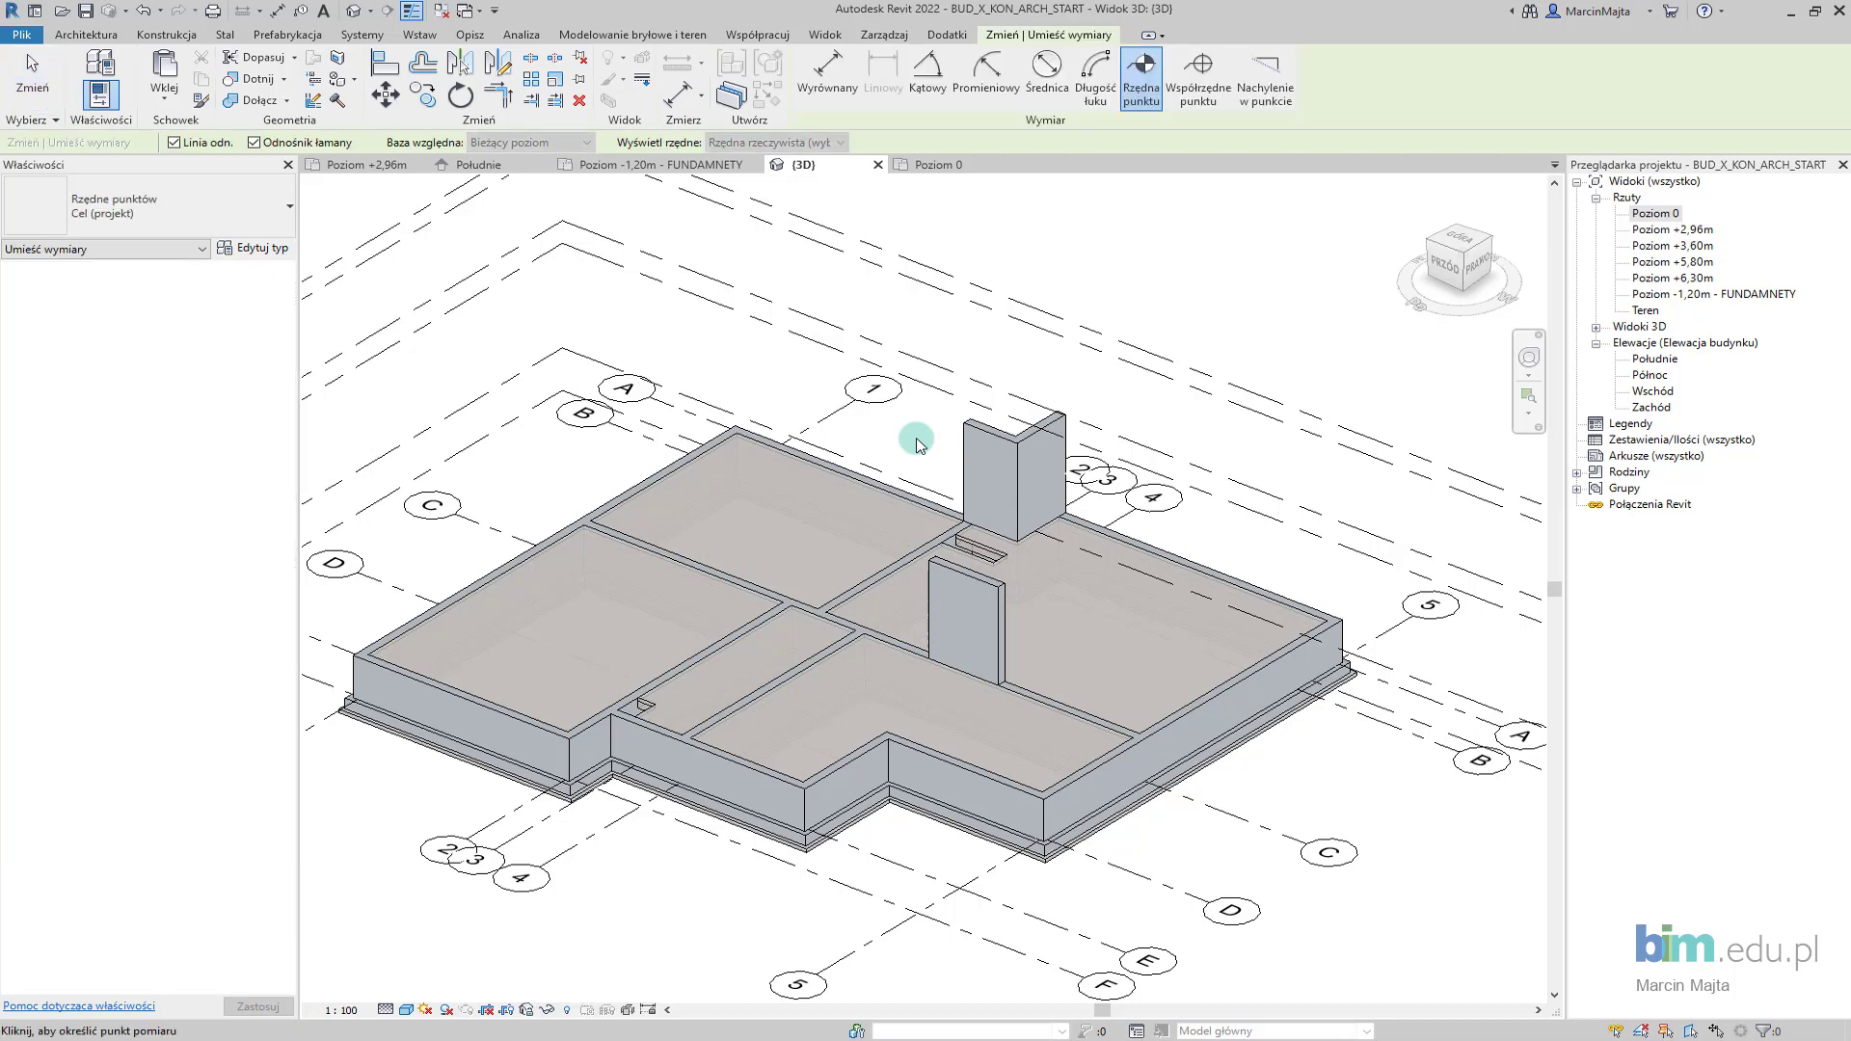
{"action": "scroll", "coordinate": [959, 421], "scroll_direction": "up", "scroll_amount": 2}
{"action": "scroll", "coordinate": [959, 421], "scroll_direction": "up", "scroll_amount": 3}
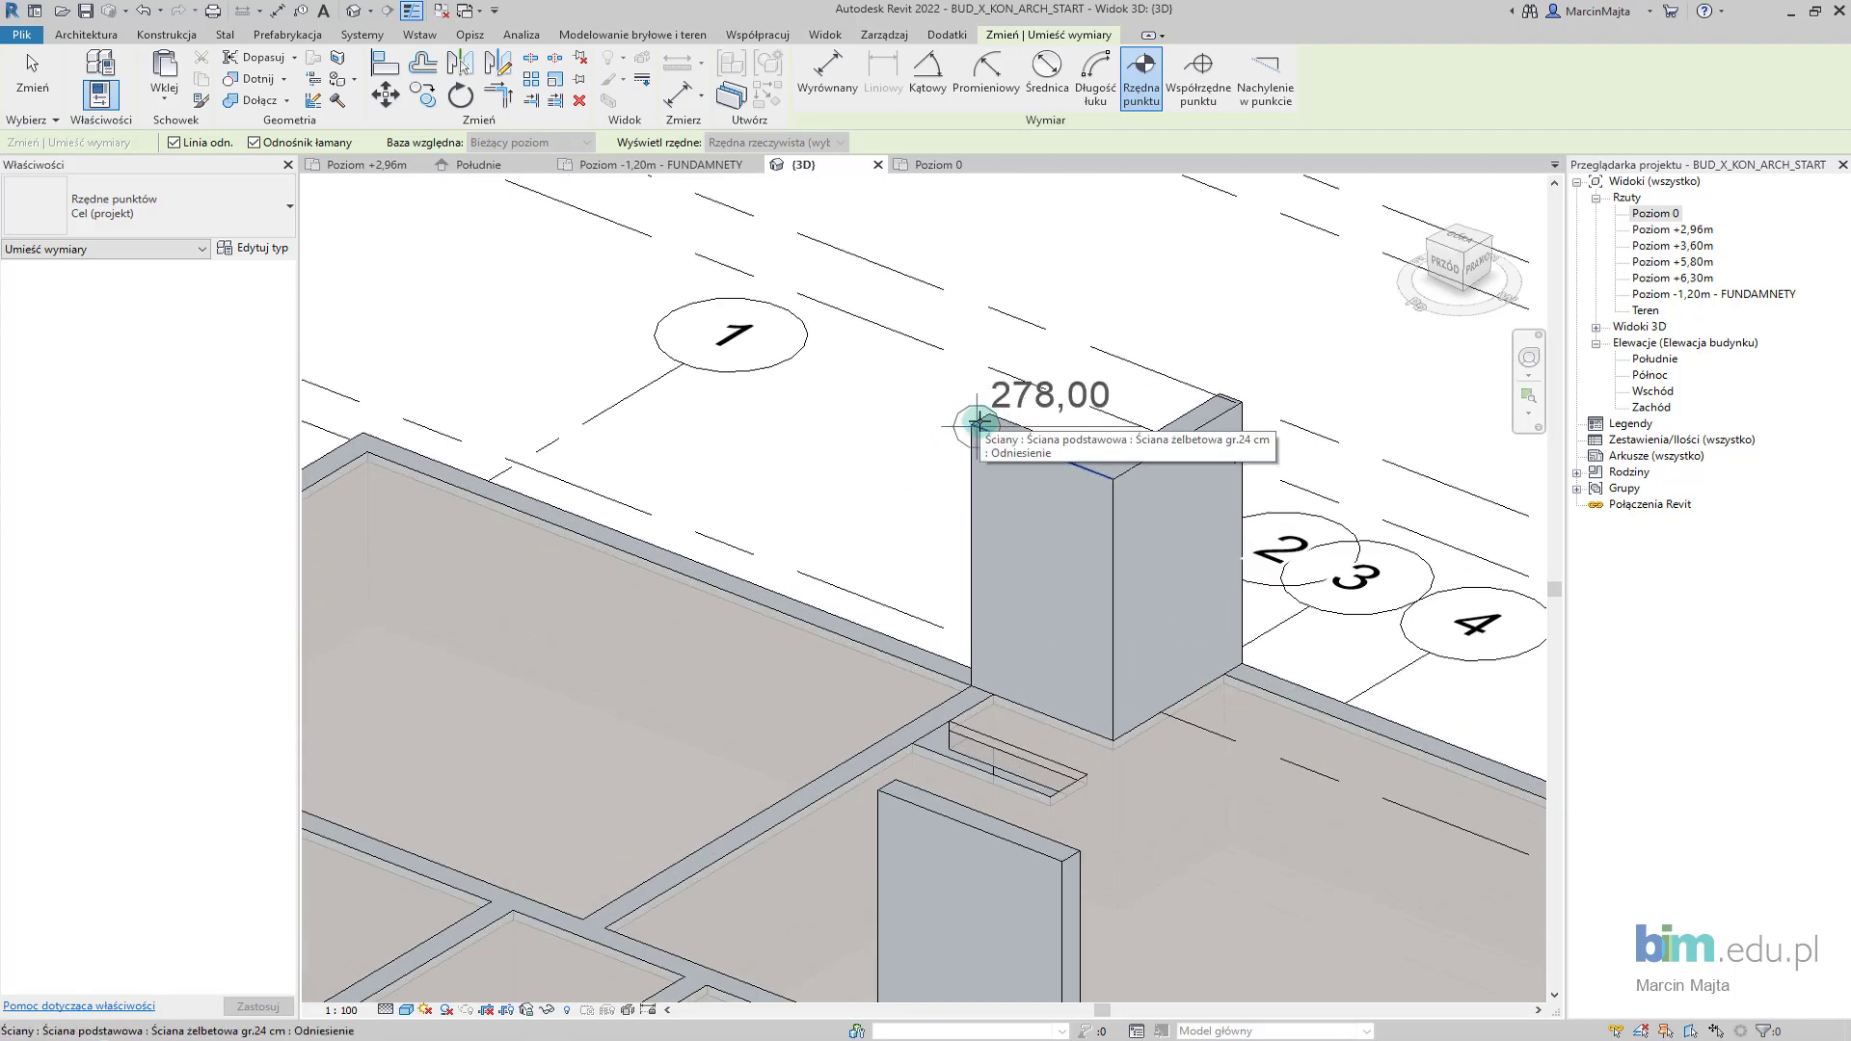
{"action": "key", "text": "Escape"}
{"action": "key", "text": "Escape"}
Bring up the Poziom -1,20m - FUNDAMNETY floor plan
{"action": "scroll", "coordinate": [974, 417], "scroll_direction": "down", "scroll_amount": 2}
{"action": "scroll", "coordinate": [921, 433], "scroll_direction": "down", "scroll_amount": 1}
{"action": "scroll", "coordinate": [867, 446], "scroll_direction": "down", "scroll_amount": 1}
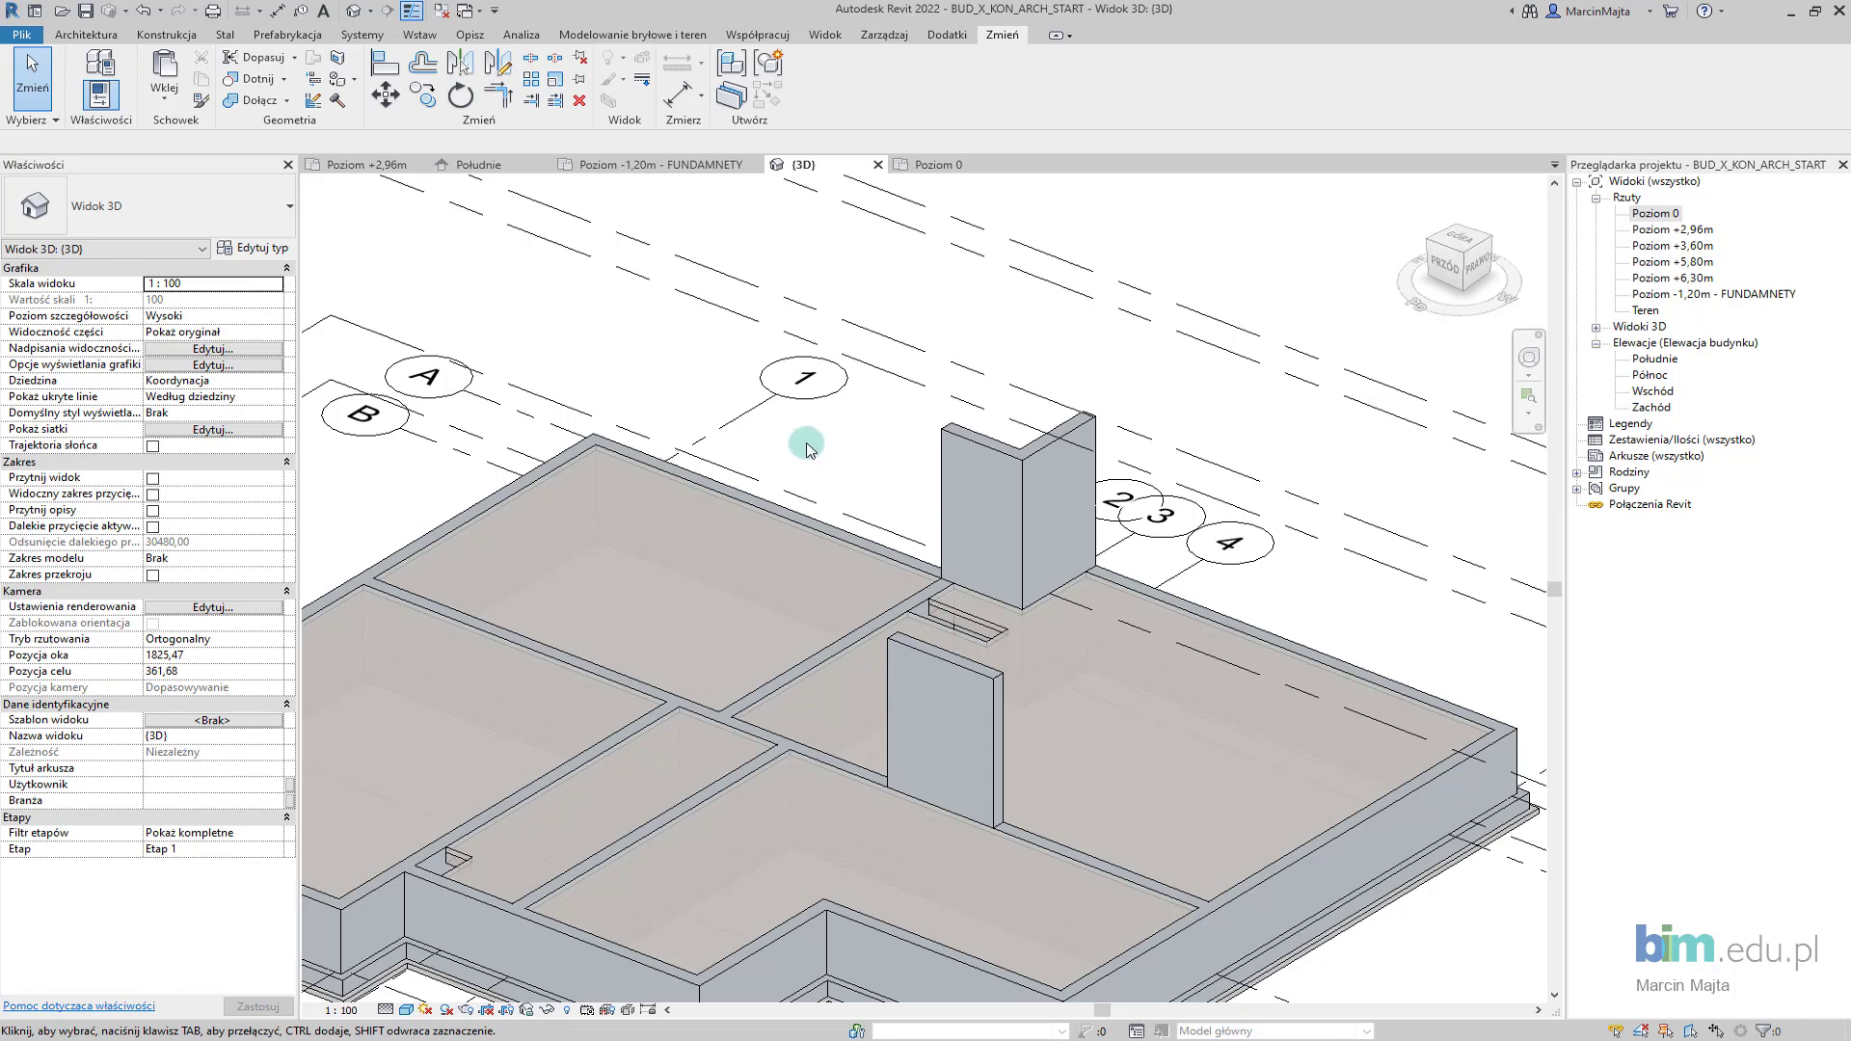
{"action": "left_click", "coordinate": [631, 165]}
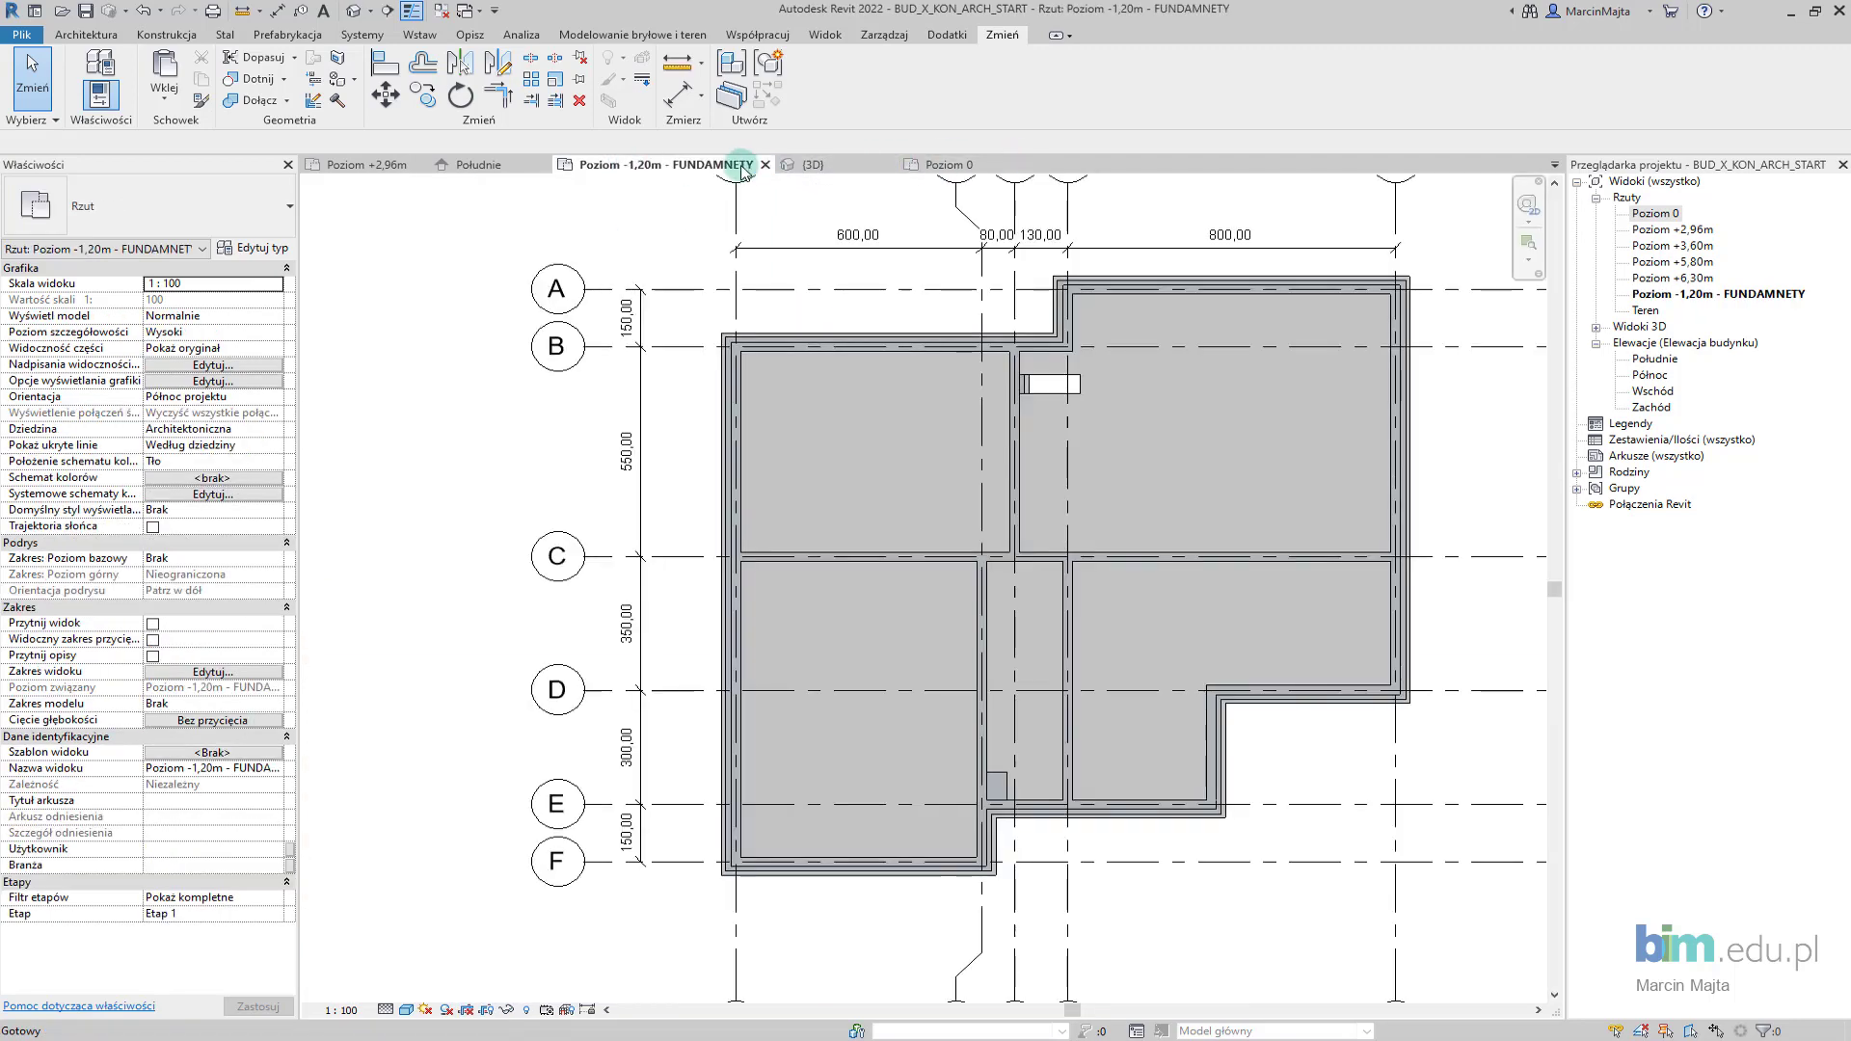
Close the FUNDAMNETY plan, return to Poziom 0, and start a new wall (WA) at the grid junction
{"action": "left_click", "coordinate": [766, 166]}
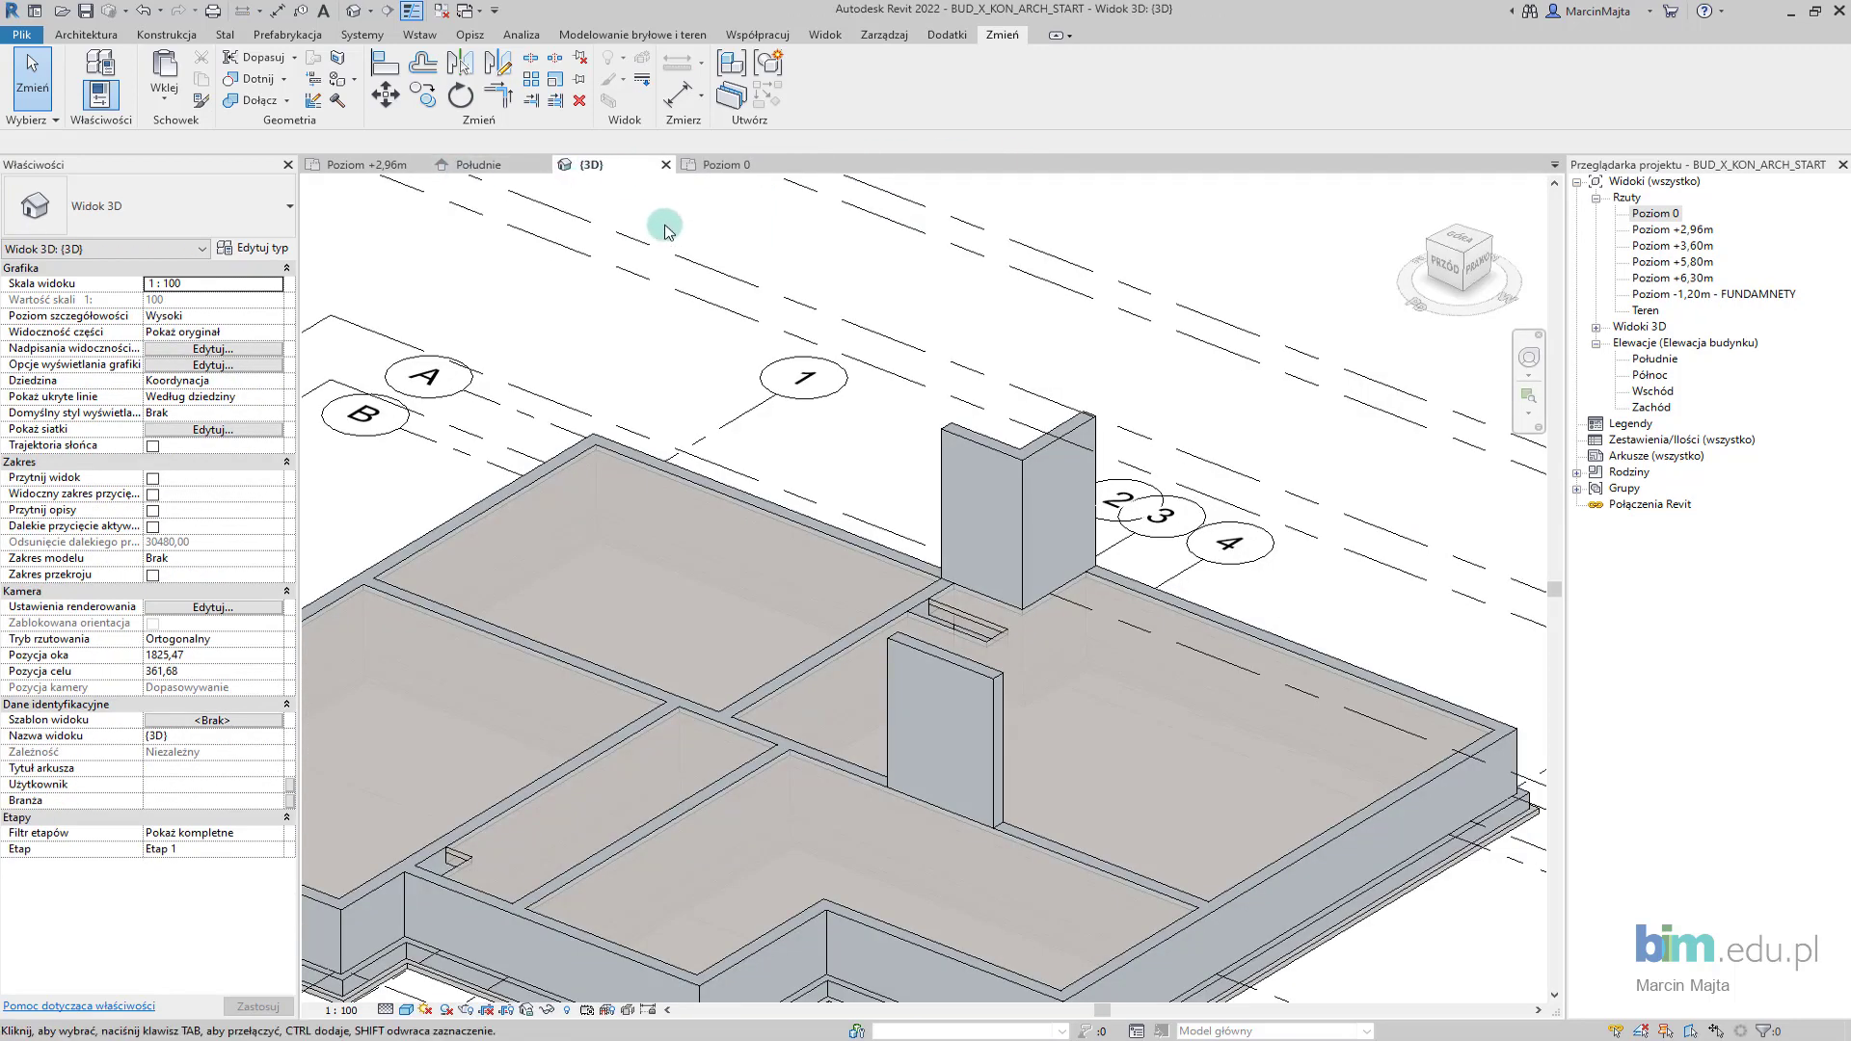
{"action": "left_click", "coordinate": [717, 167]}
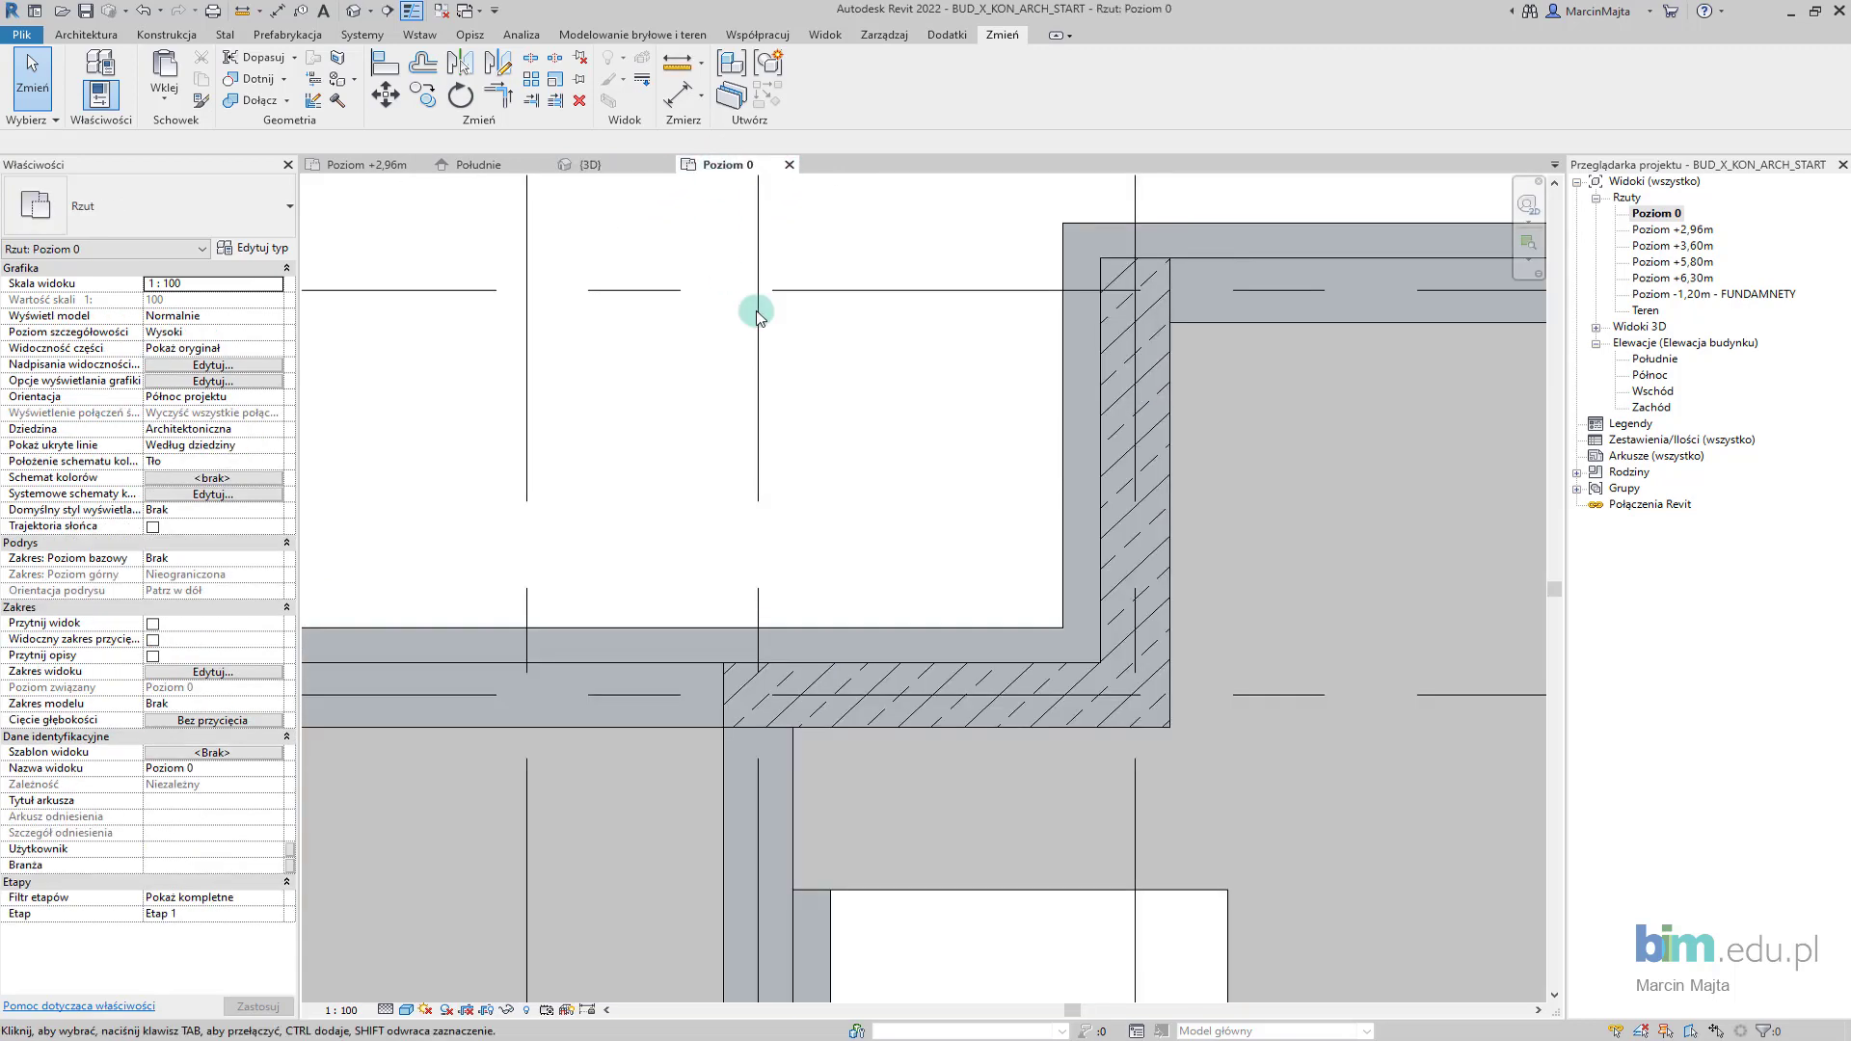
{"action": "key", "text": "w"}
{"action": "key", "text": "a"}
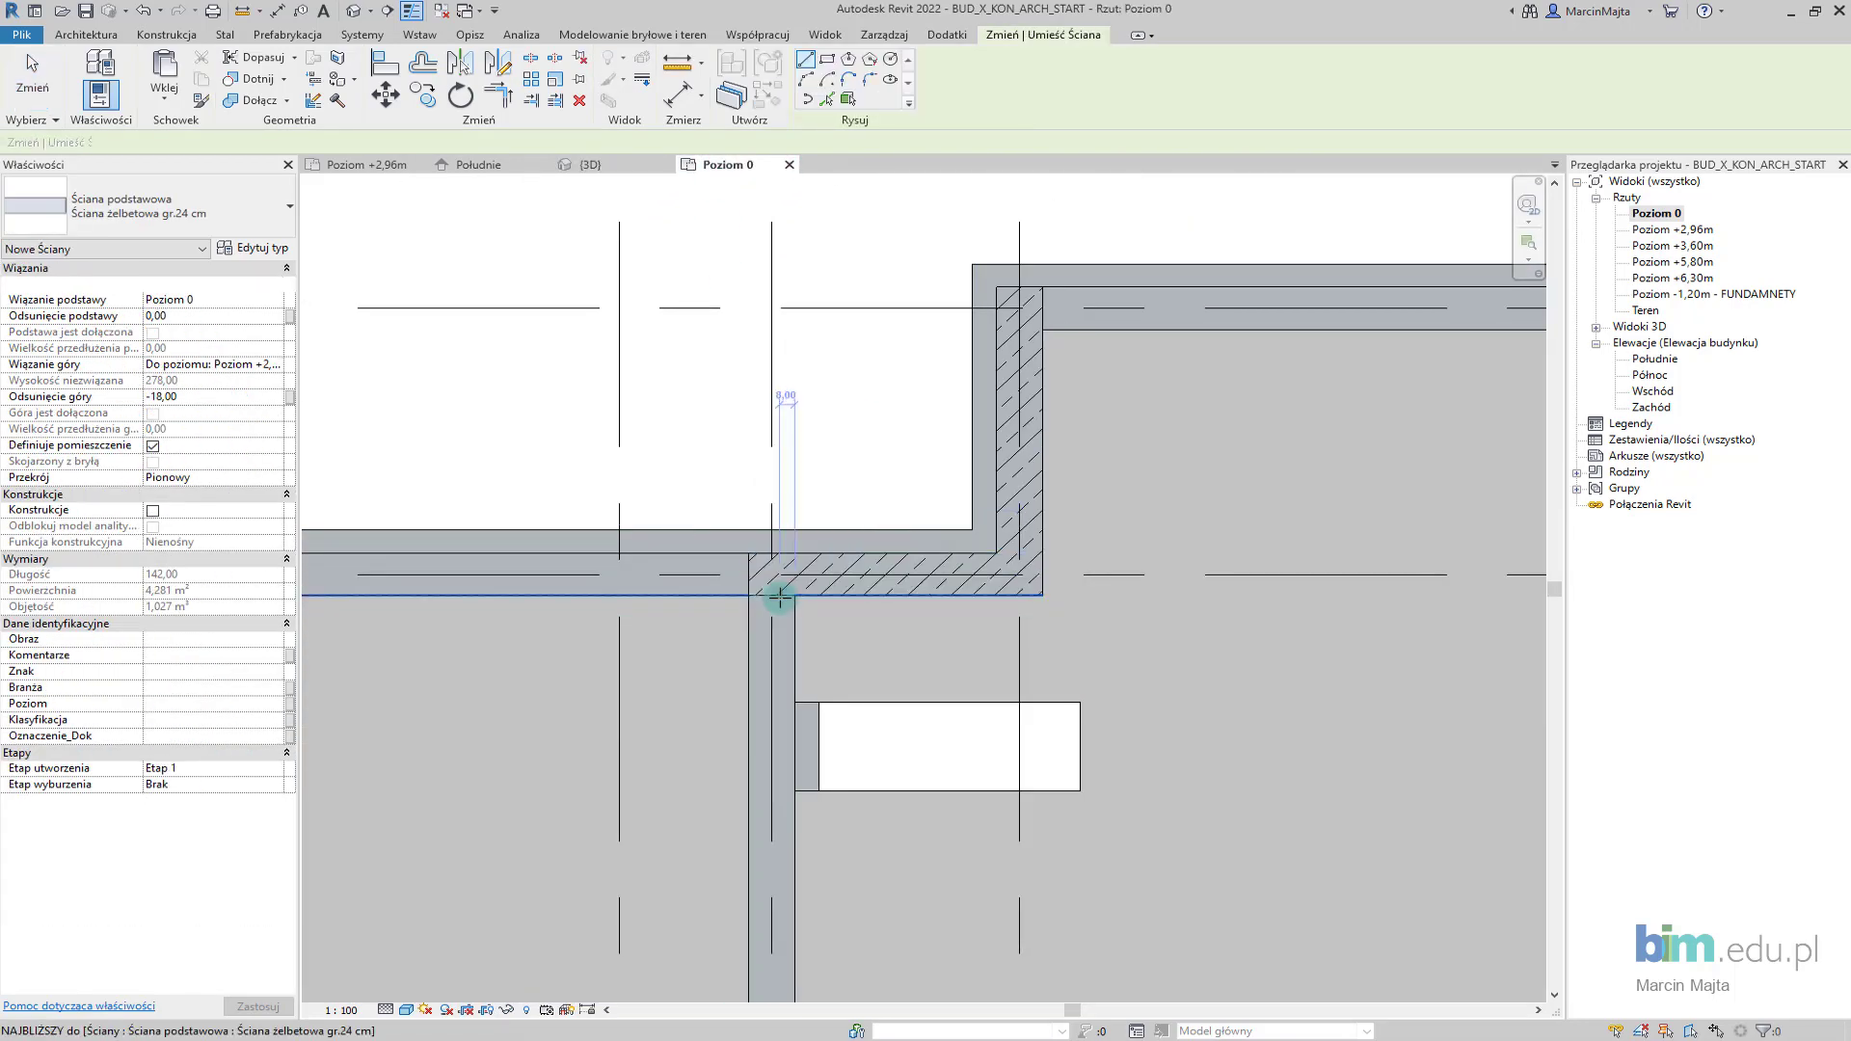
{"action": "left_click", "coordinate": [768, 587]}
Complete the second L-shaped wall with a 538 vertical leg and an 88 horizontal leg
{"action": "scroll", "coordinate": [768, 587], "scroll_direction": "down", "scroll_amount": 3}
{"action": "middle_click_drag", "start_coordinate": [777, 476], "coordinate": [799, 525]}
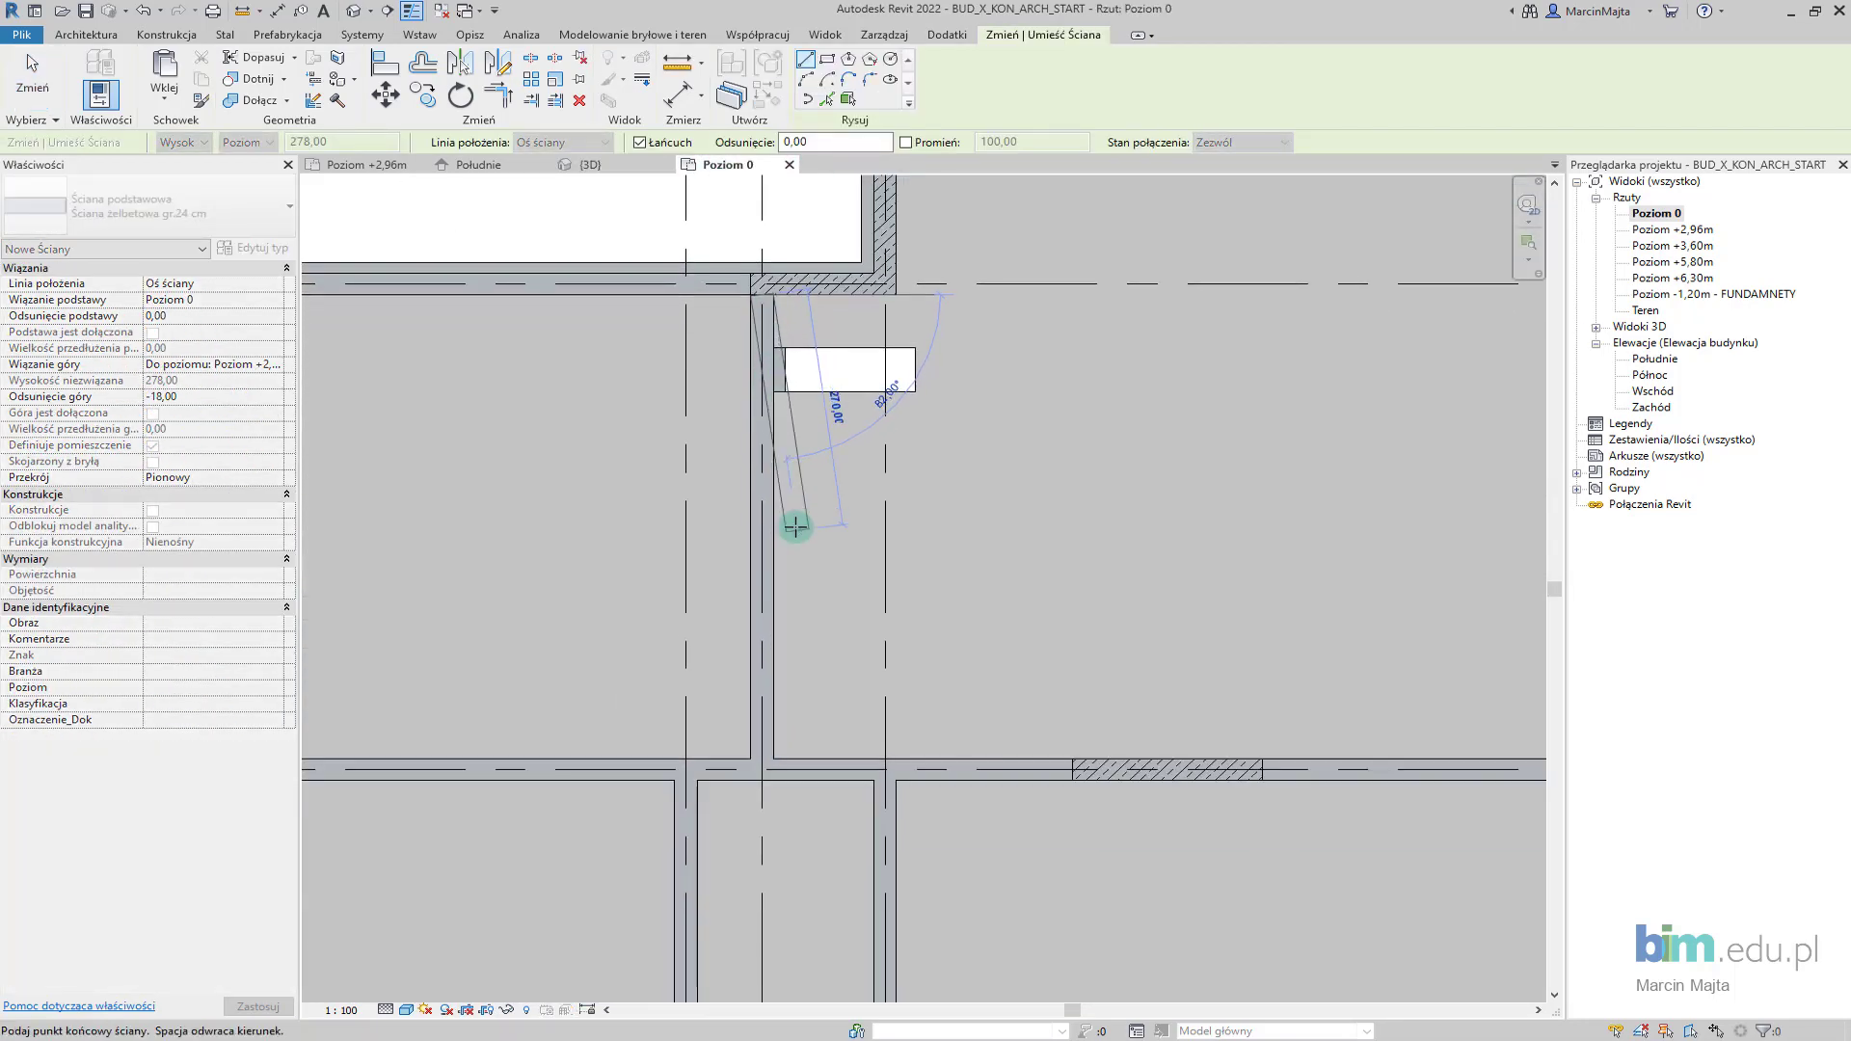
{"action": "scroll", "coordinate": [761, 674], "scroll_direction": "up", "scroll_amount": 2}
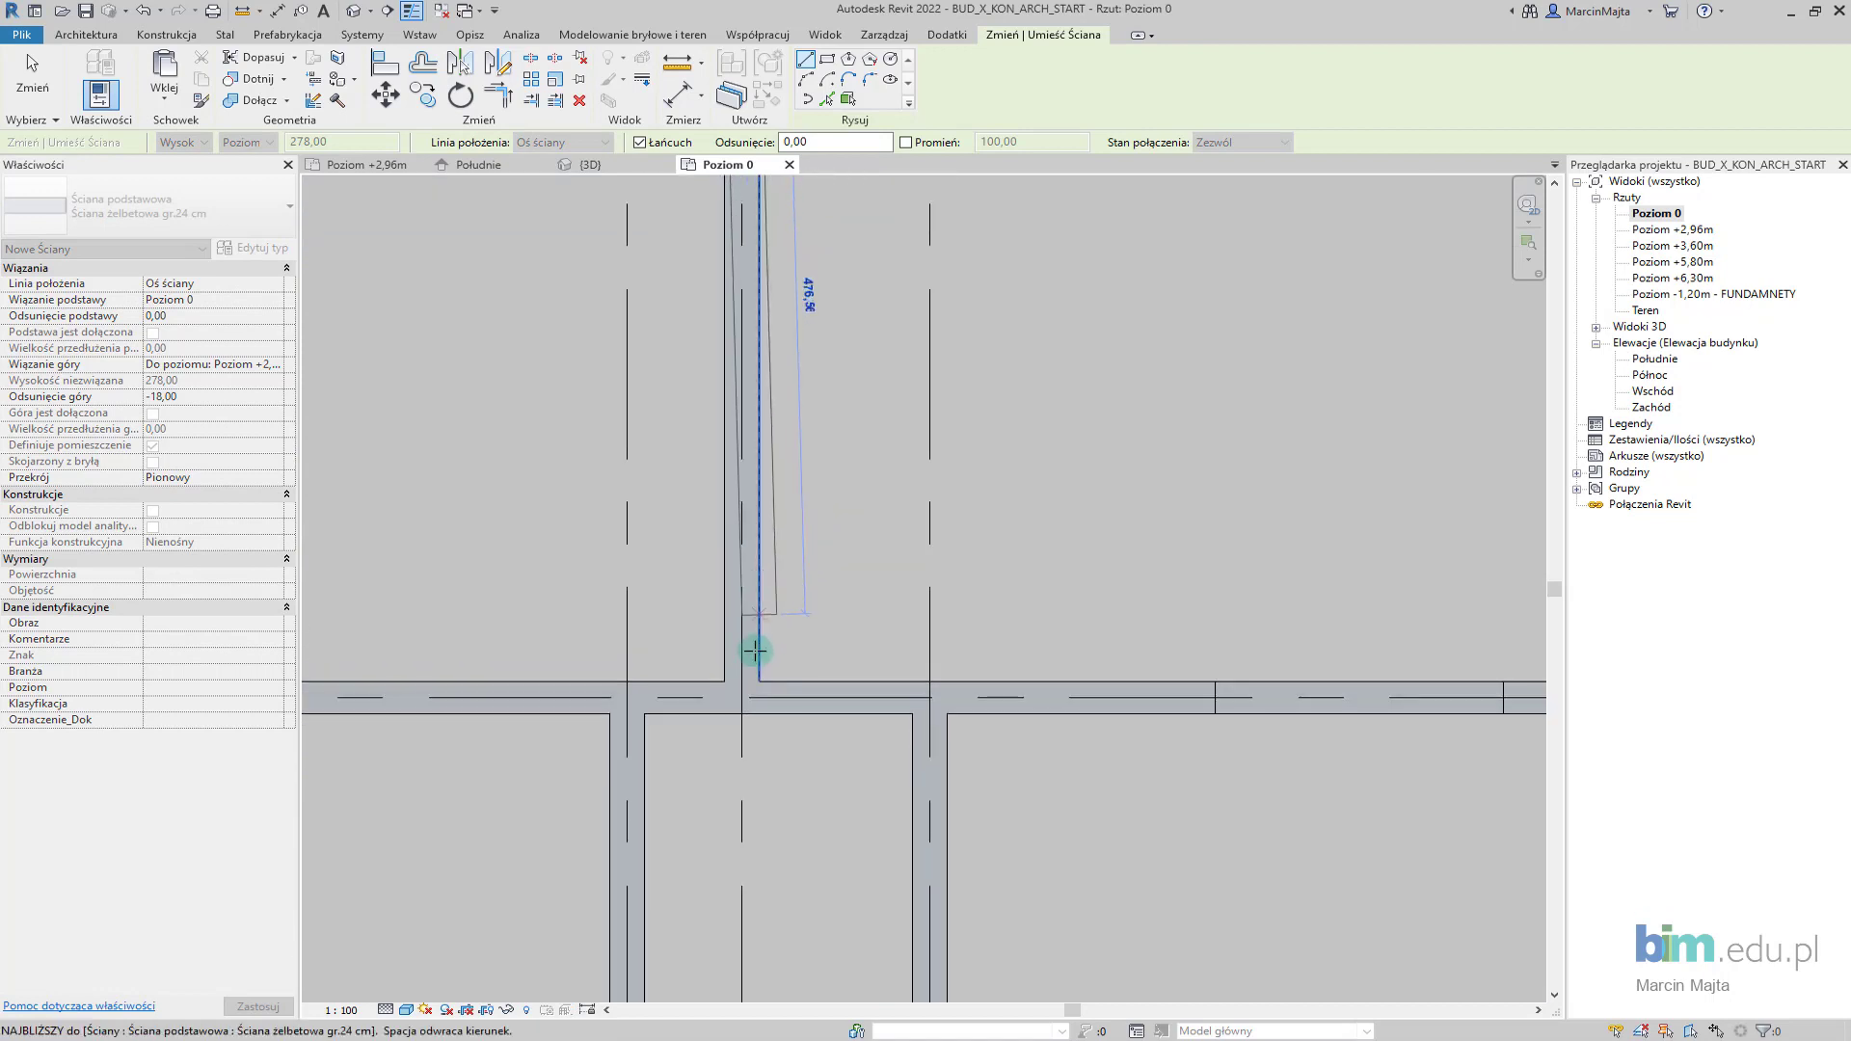
{"action": "left_click", "coordinate": [741, 698]}
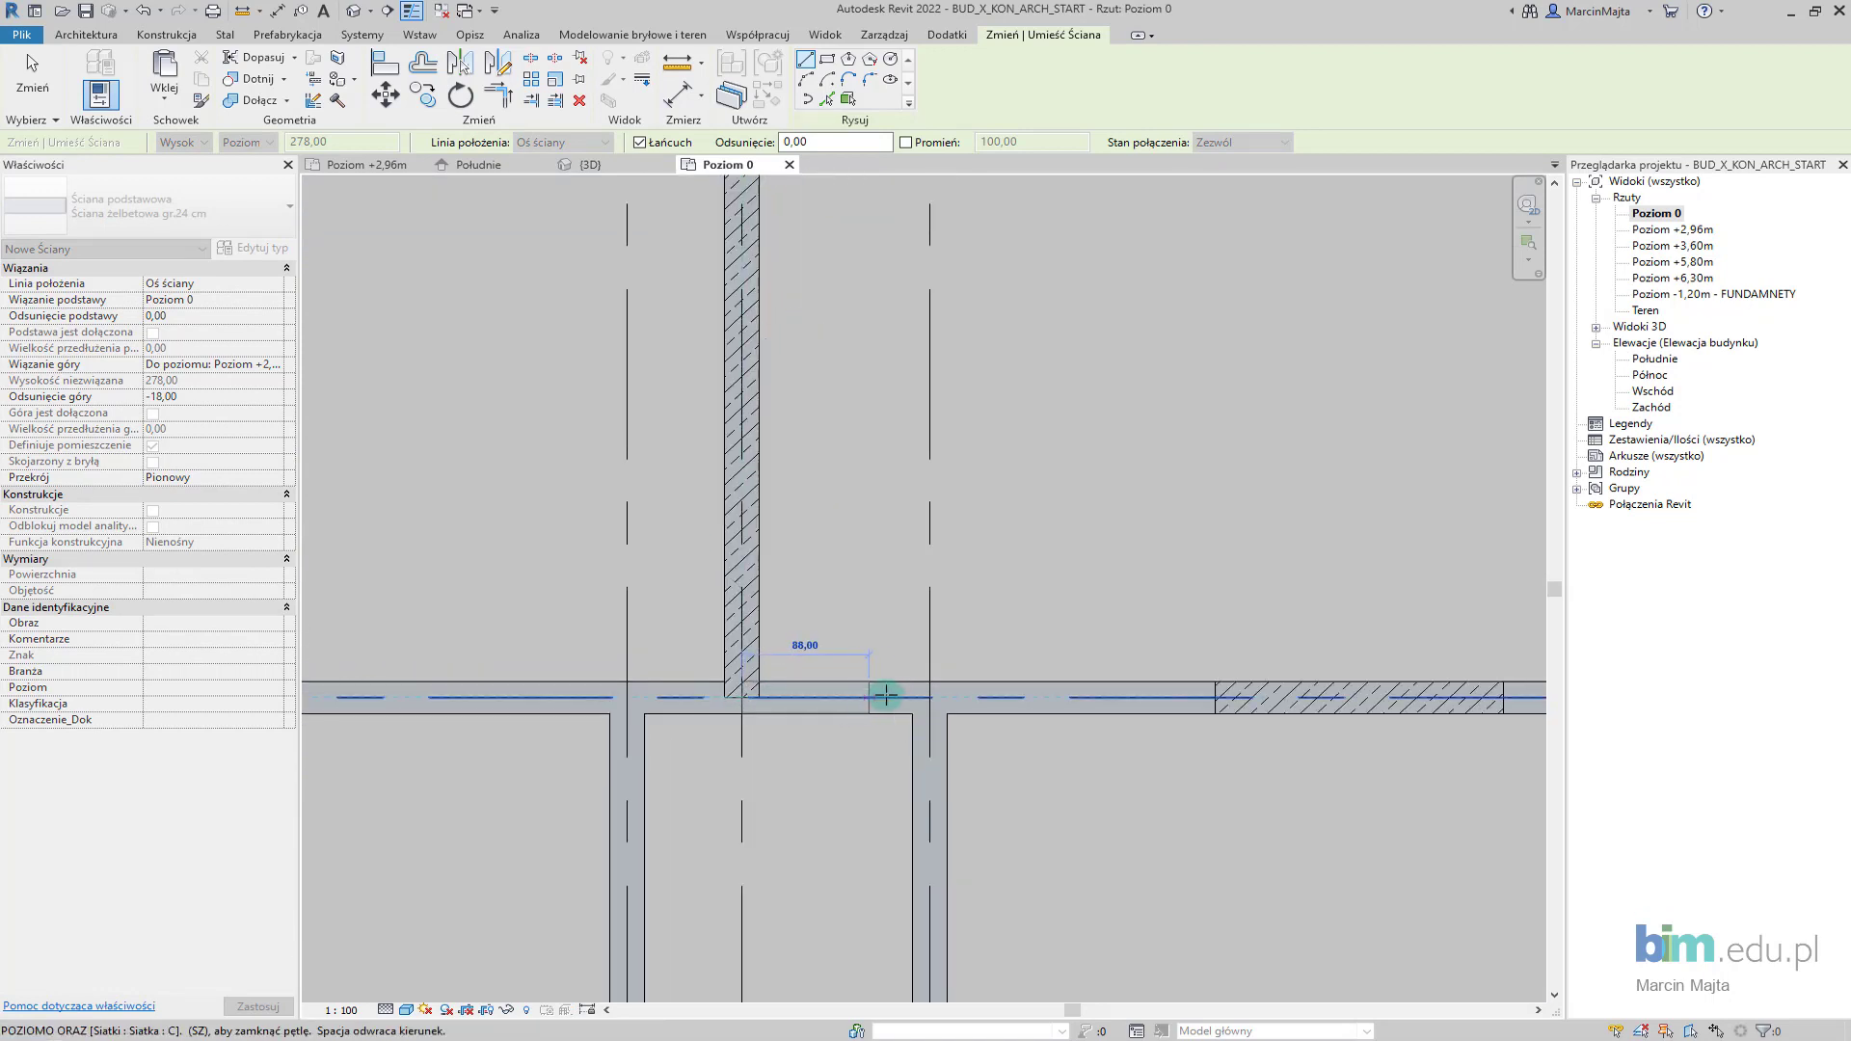
{"action": "left_click", "coordinate": [945, 694]}
{"action": "key", "text": "Escape"}
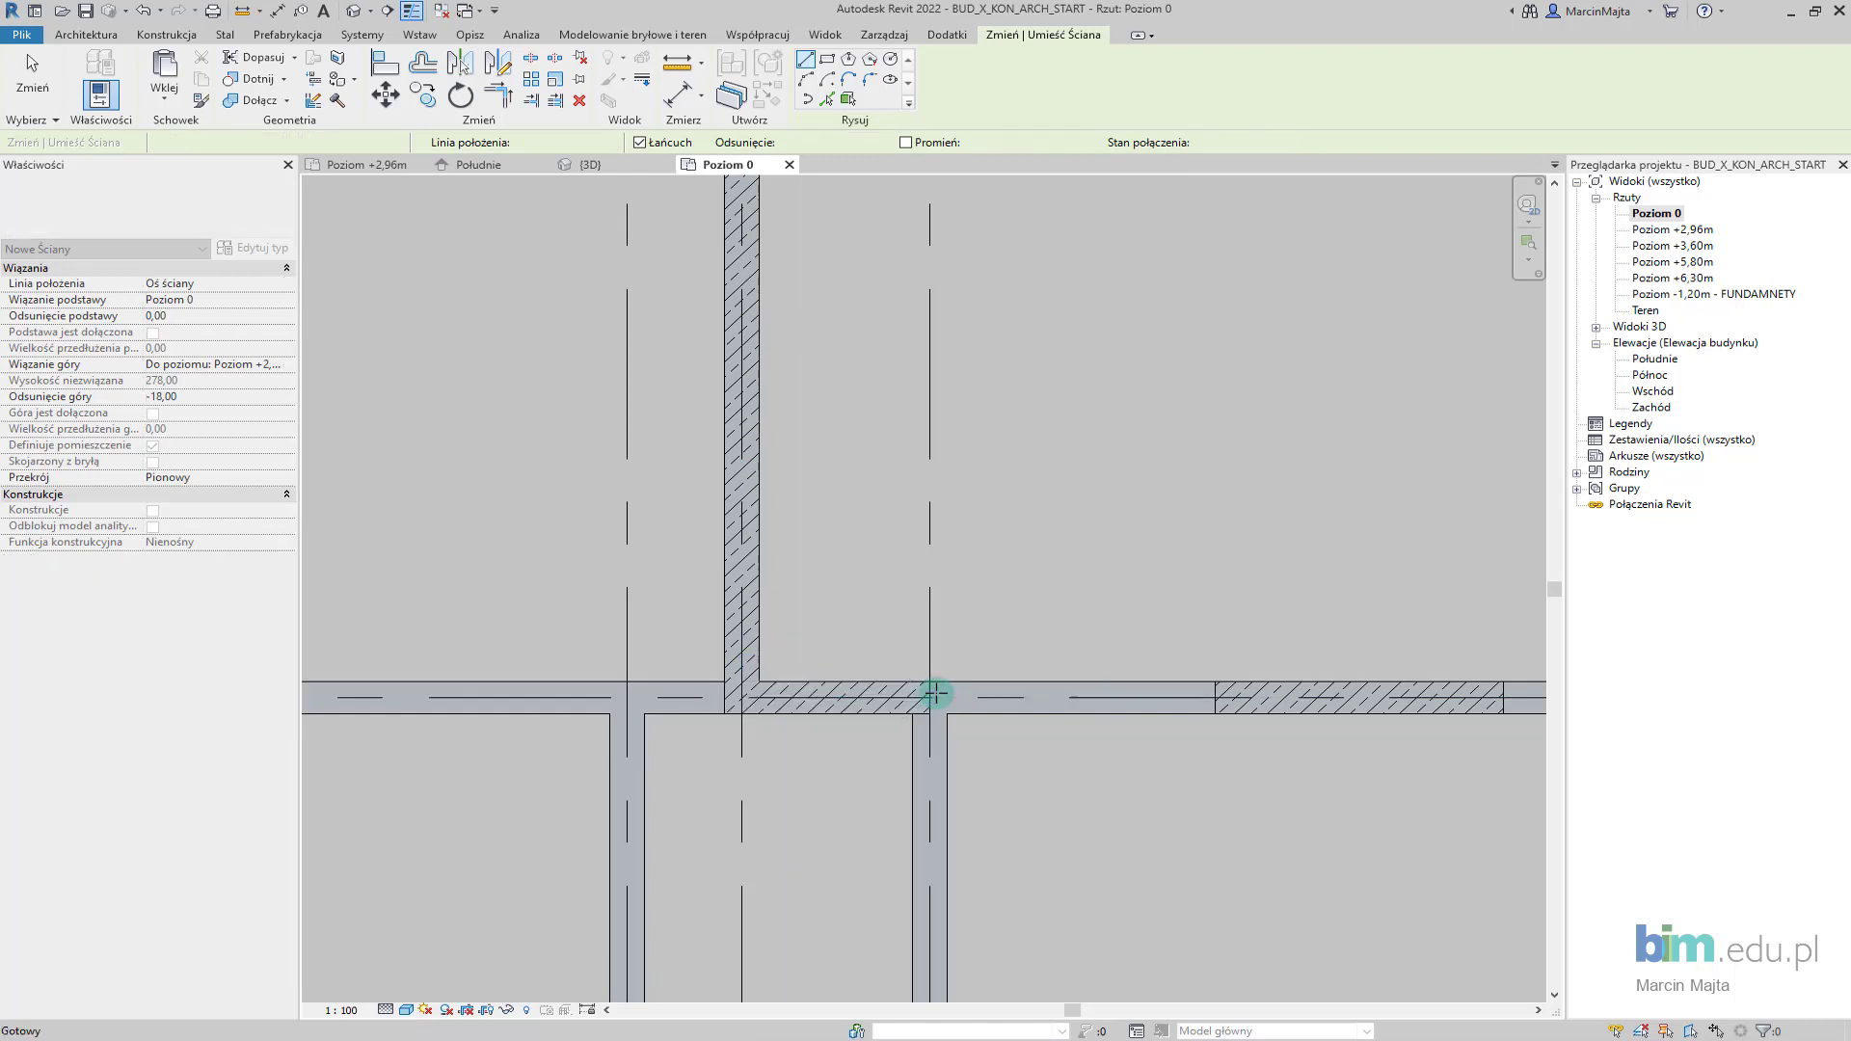
{"action": "key", "text": "Escape"}
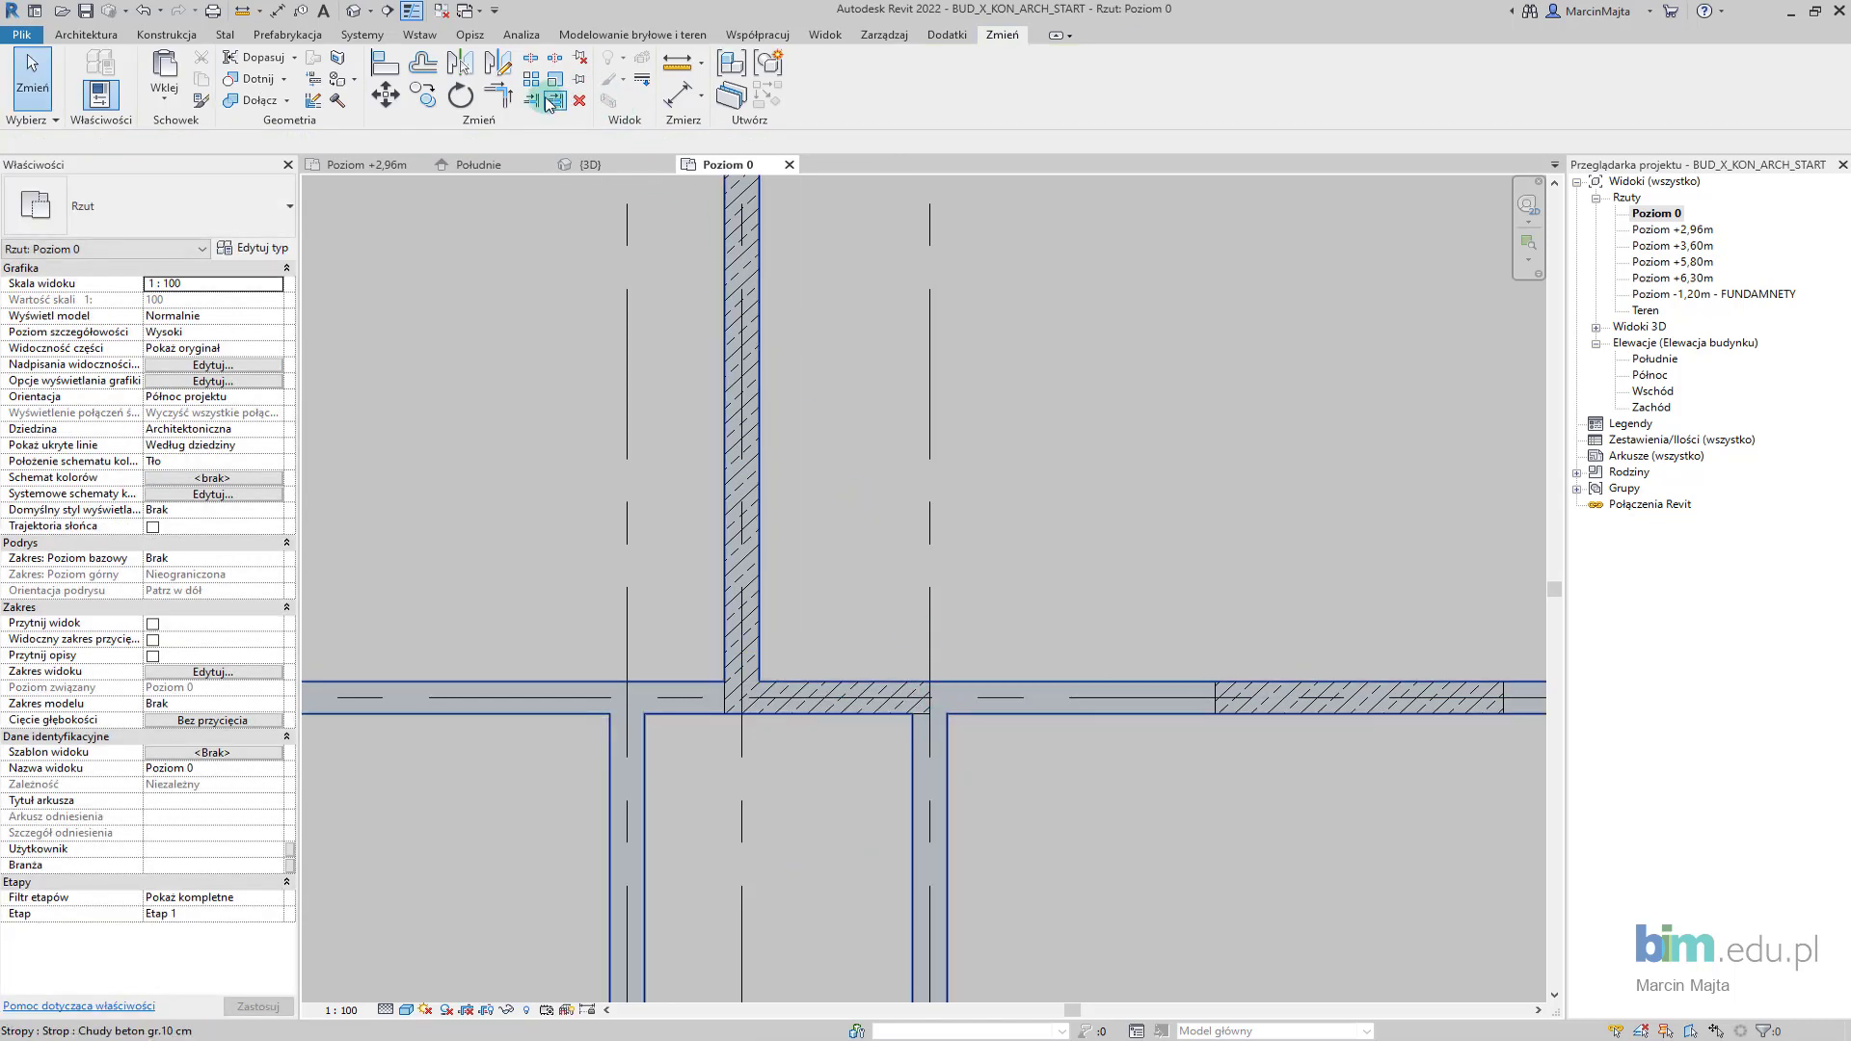
{"action": "left_click", "coordinate": [530, 99]}
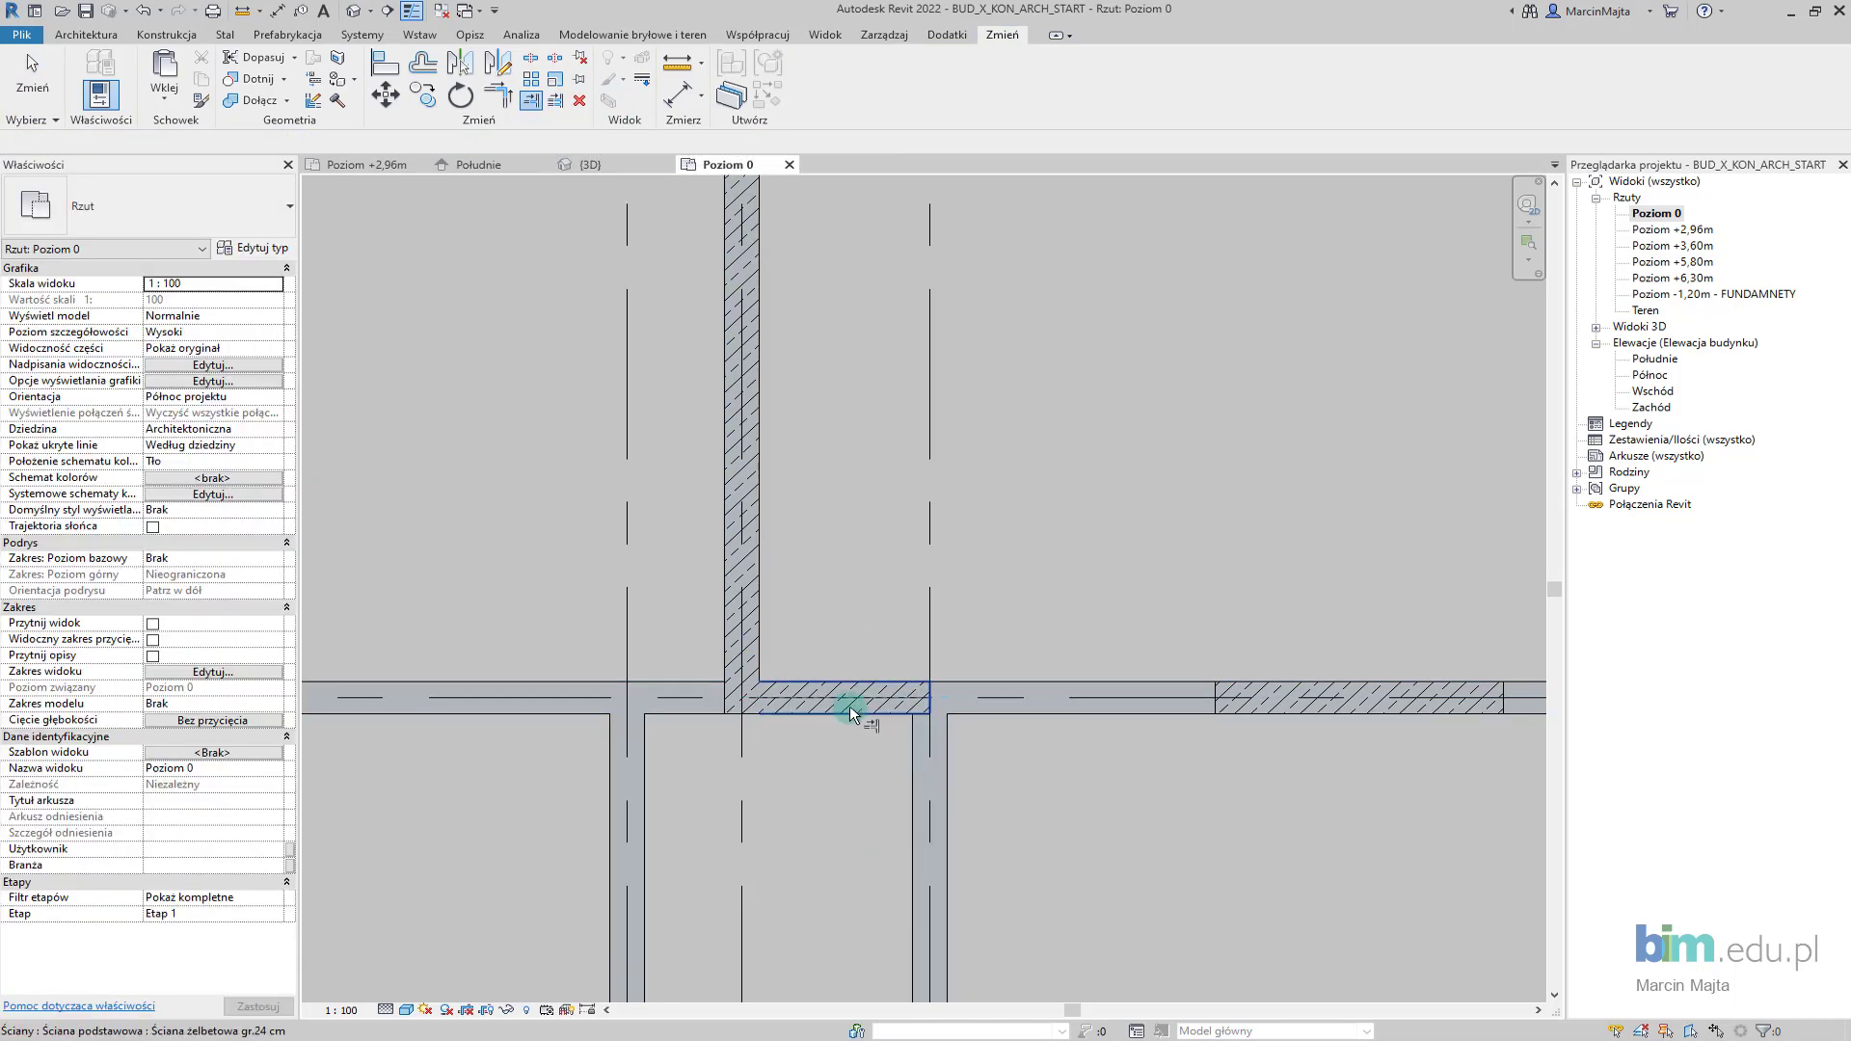
{"action": "scroll", "coordinate": [745, 525], "scroll_direction": "down", "scroll_amount": 5}
{"action": "left_click", "coordinate": [607, 166]}
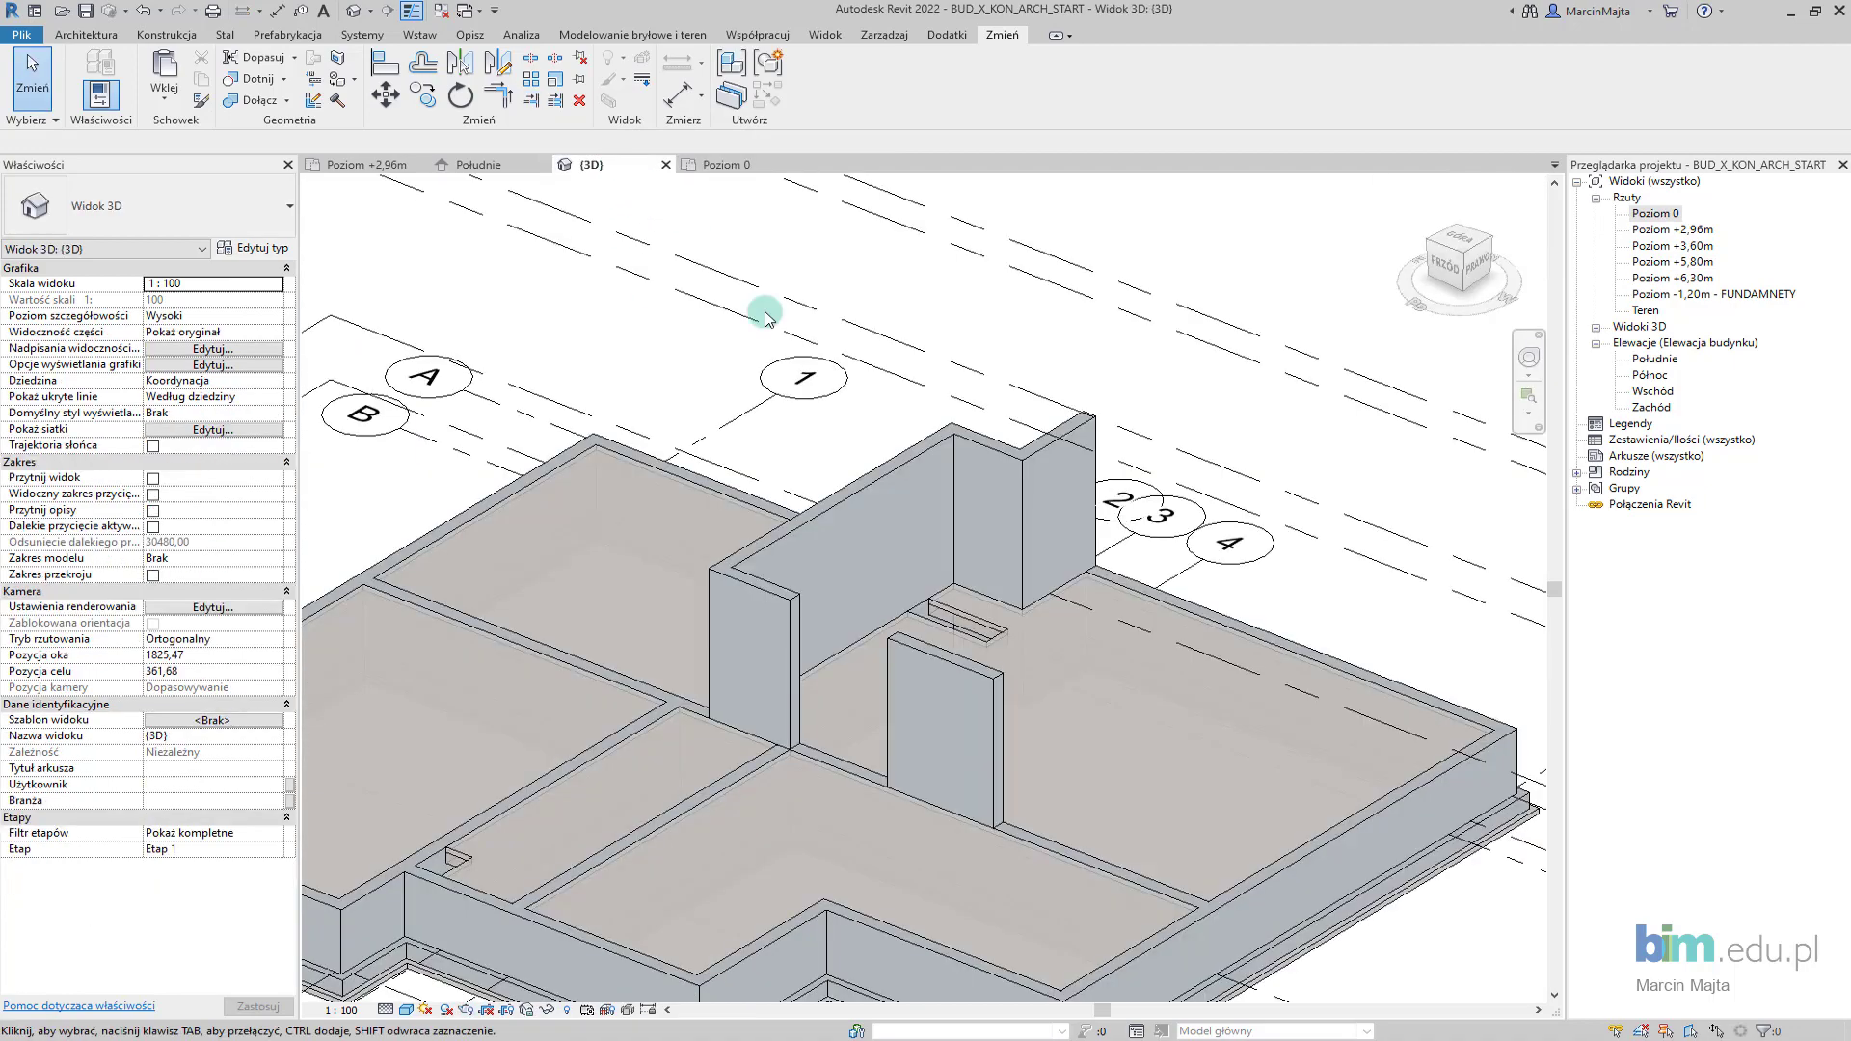
{"action": "mouse_move", "coordinate": [957, 515]}
{"action": "middle_mouse_down"}
{"action": "mouse_move", "coordinate": [904, 413]}
{"action": "mouse_move", "coordinate": [839, 591]}
{"action": "mouse_move", "coordinate": [974, 570]}
{"action": "mouse_move", "coordinate": [880, 579]}
{"action": "mouse_move", "coordinate": [882, 598]}
{"action": "middle_mouse_up"}
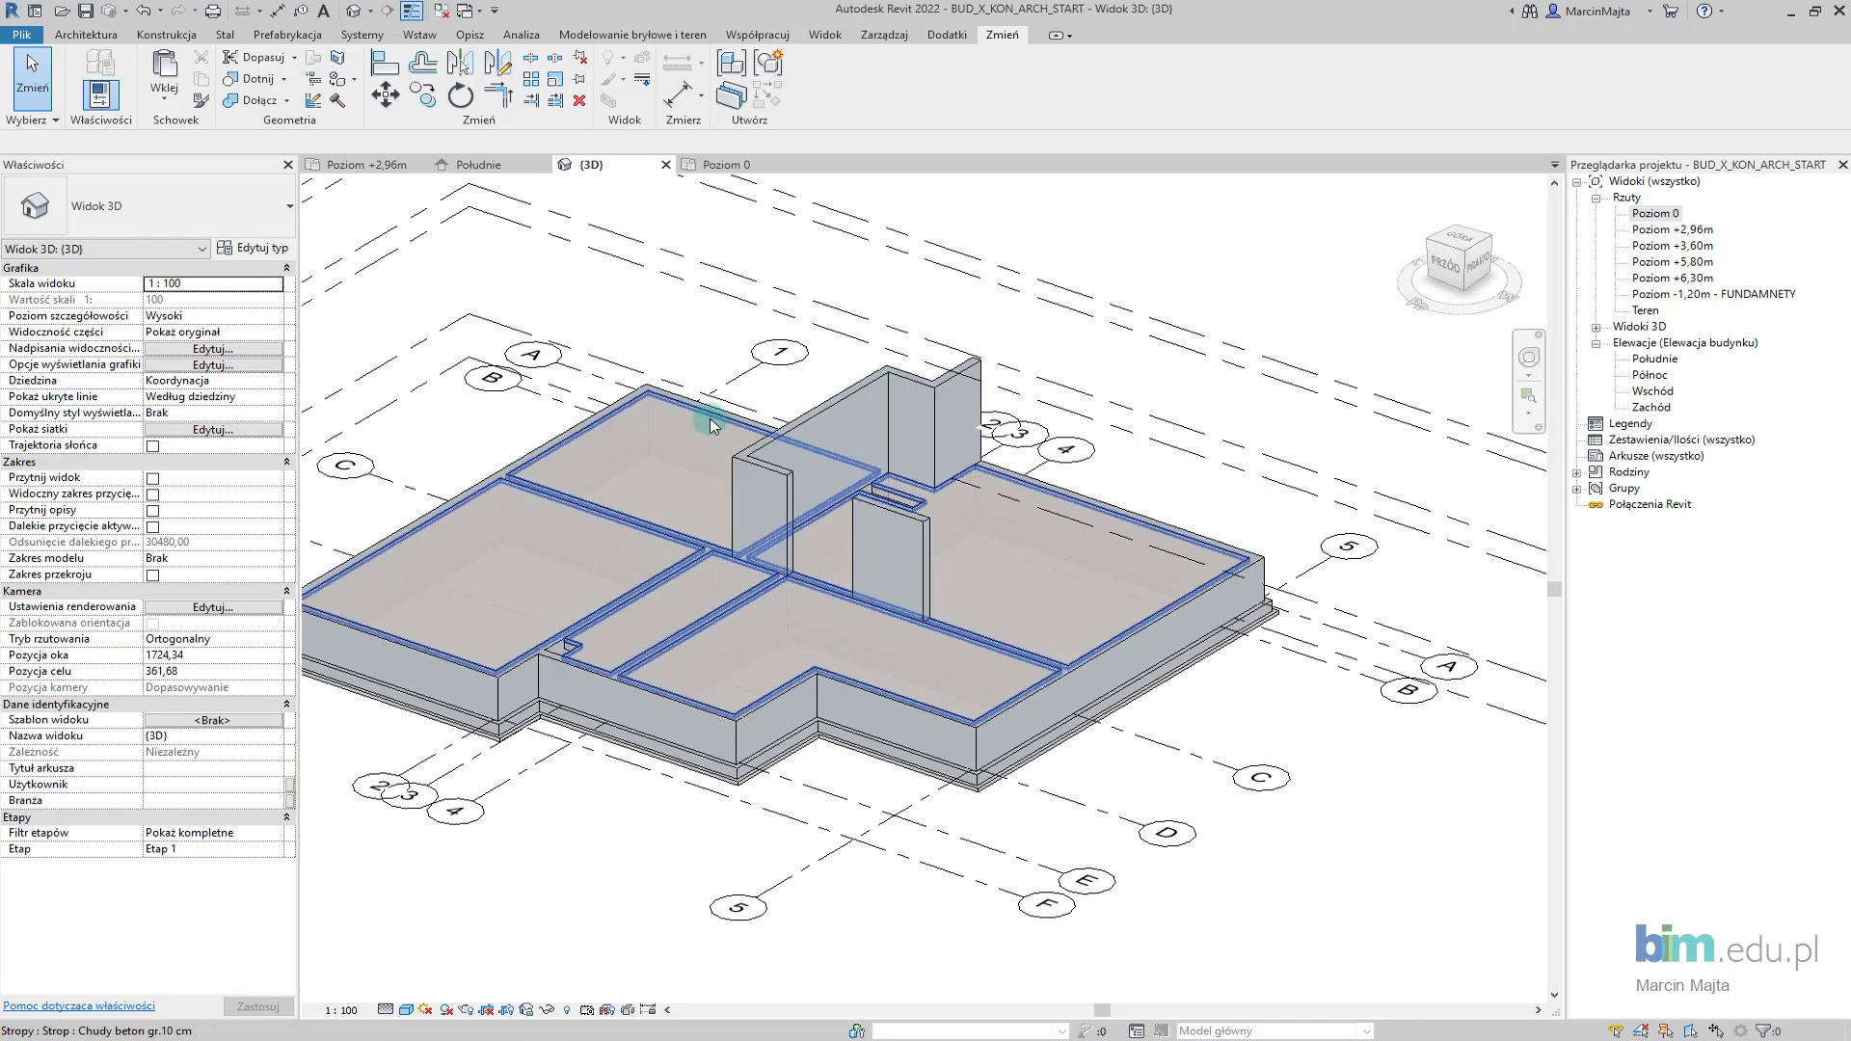
{"action": "middle_click_drag", "start_coordinate": [710, 418], "coordinate": [753, 445]}
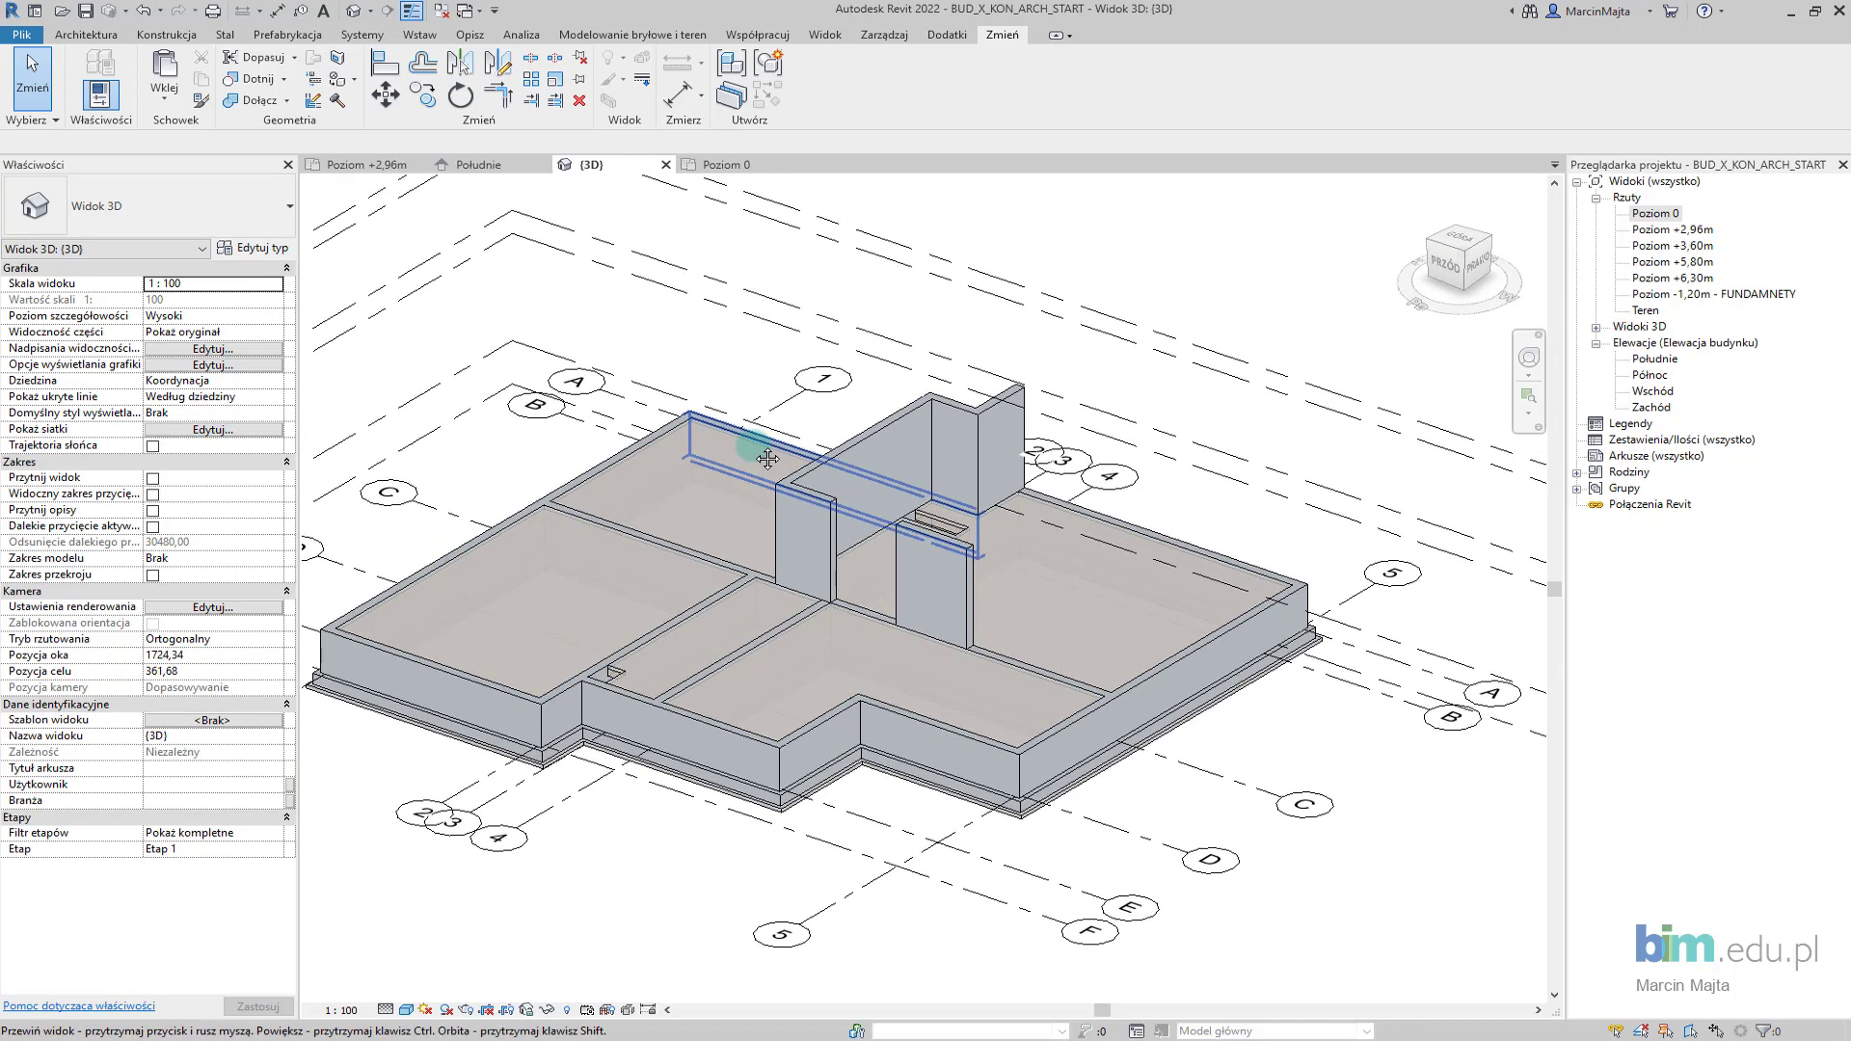
{"action": "left_click", "coordinate": [777, 507]}
{"action": "left_click", "coordinate": [1059, 678]}
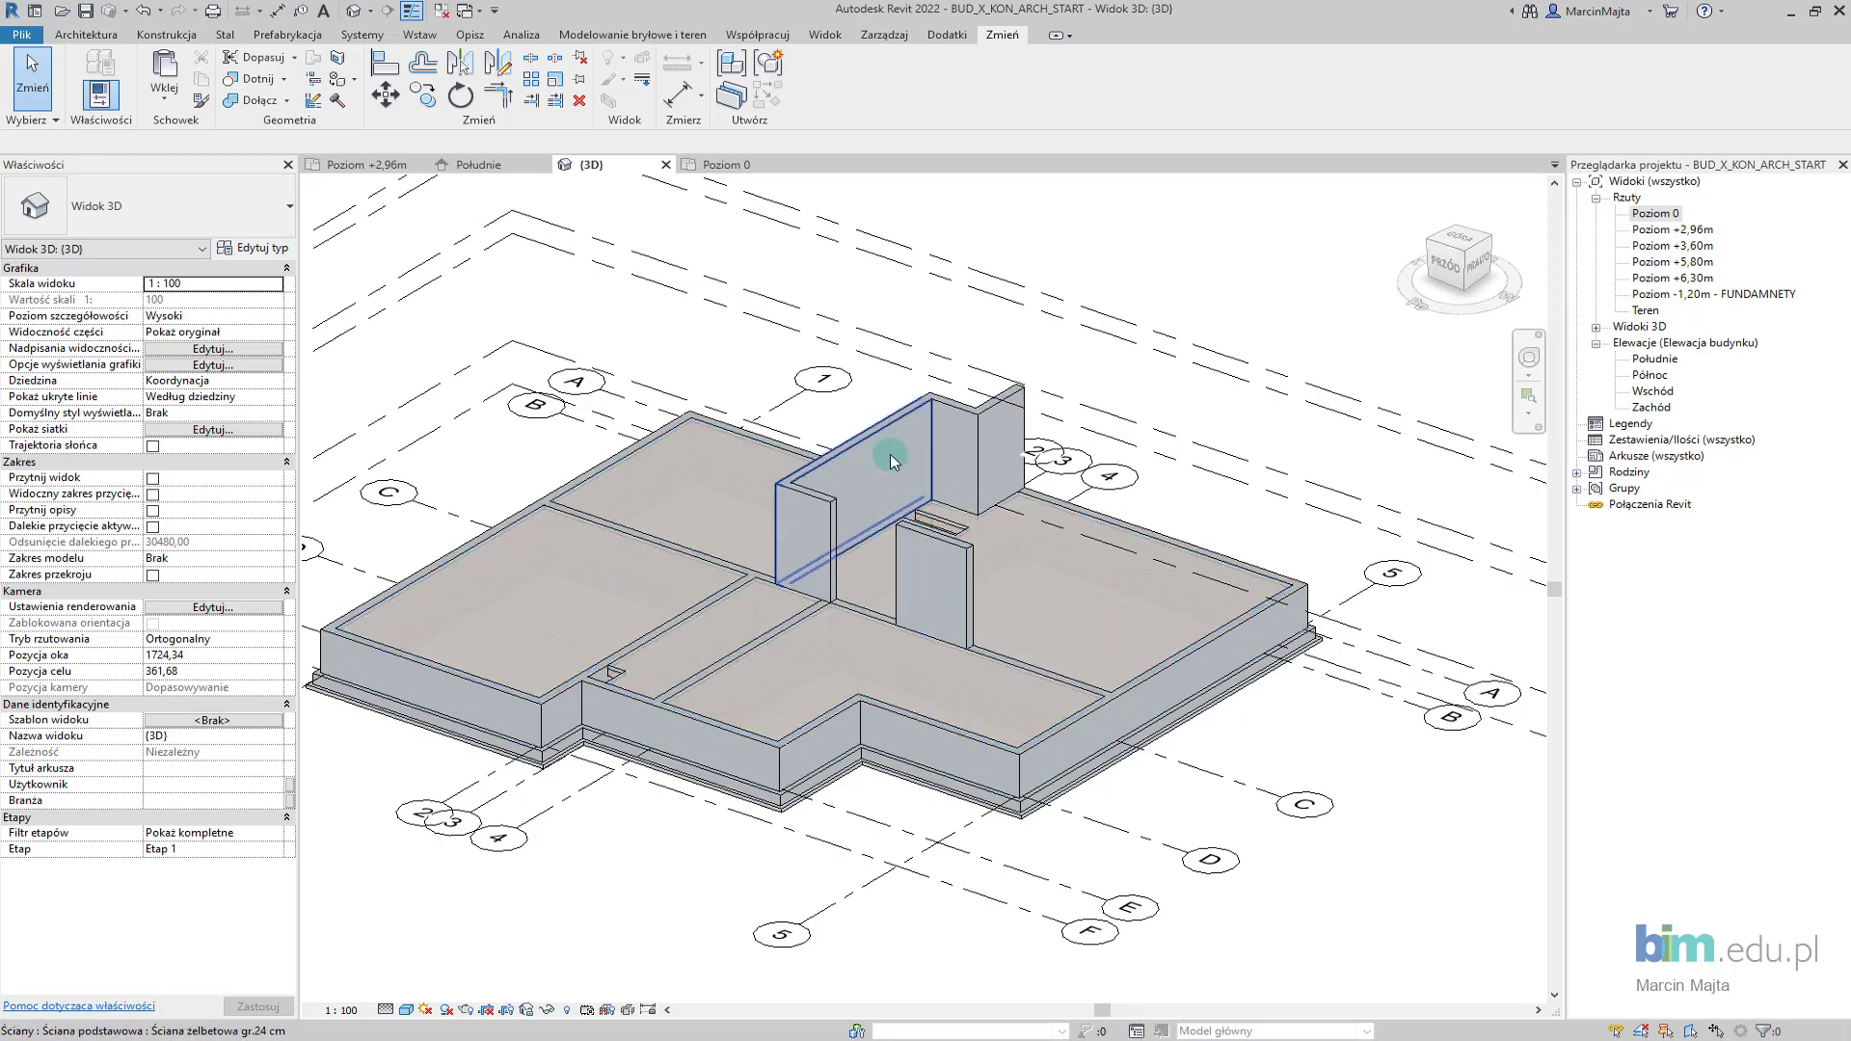
{"action": "mouse_move", "coordinate": [889, 458]}
{"action": "middle_mouse_down", "text": "shift"}
{"action": "mouse_move", "coordinate": [904, 531]}
{"action": "mouse_move", "coordinate": [998, 593]}
{"action": "middle_mouse_up", "text": "shift"}
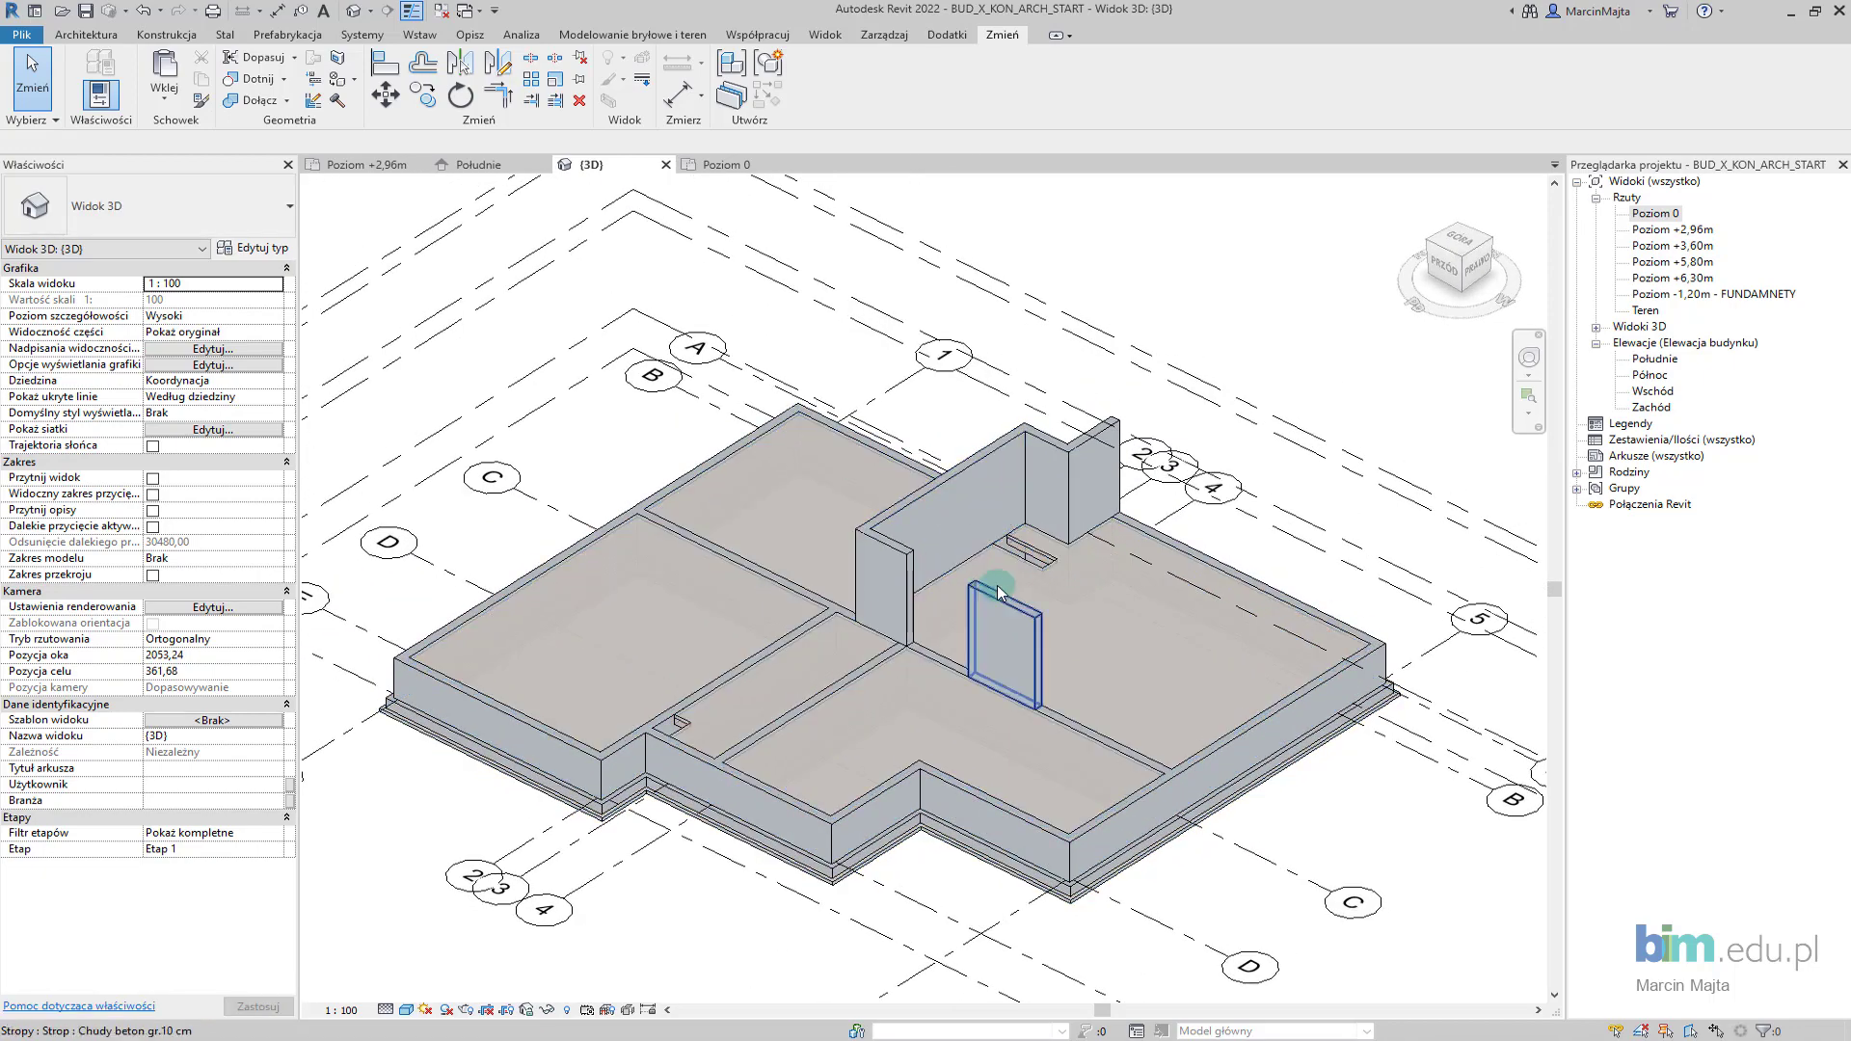